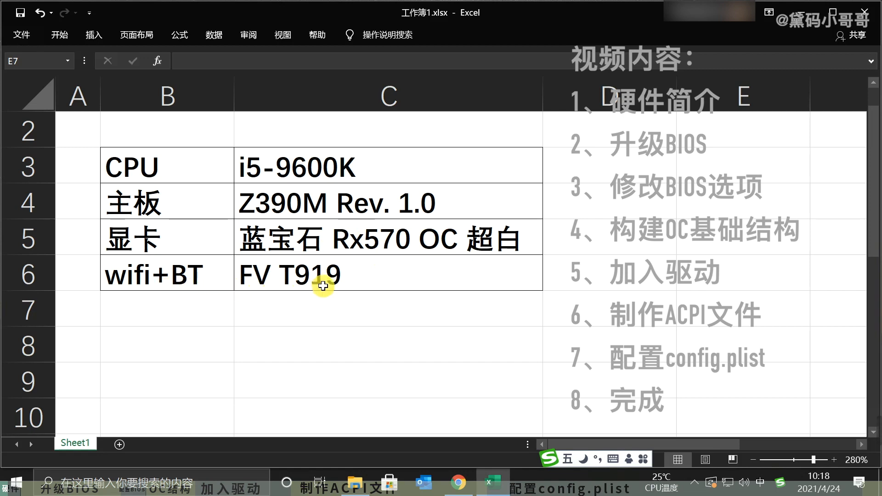
{"action": "left_click", "coordinate": [648, 317]}
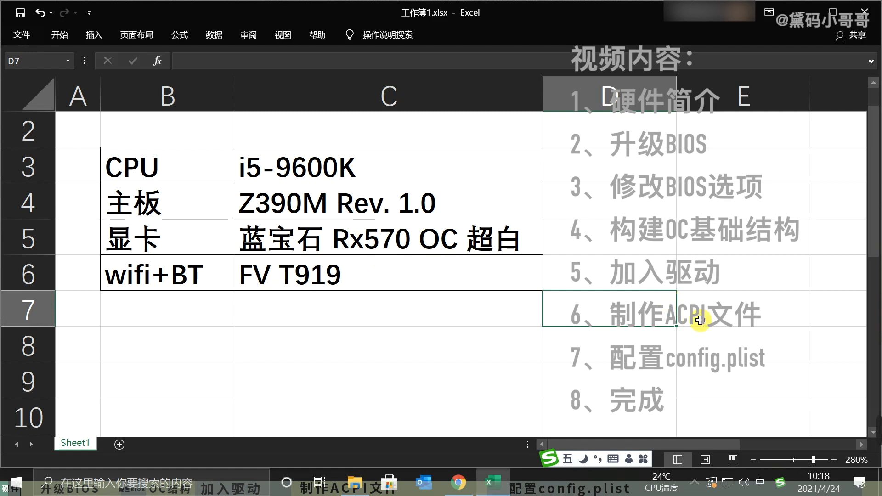
{"action": "left_click_drag", "start_coordinate": [380, 236], "coordinate": [388, 264]}
{"action": "left_click", "coordinate": [458, 334]}
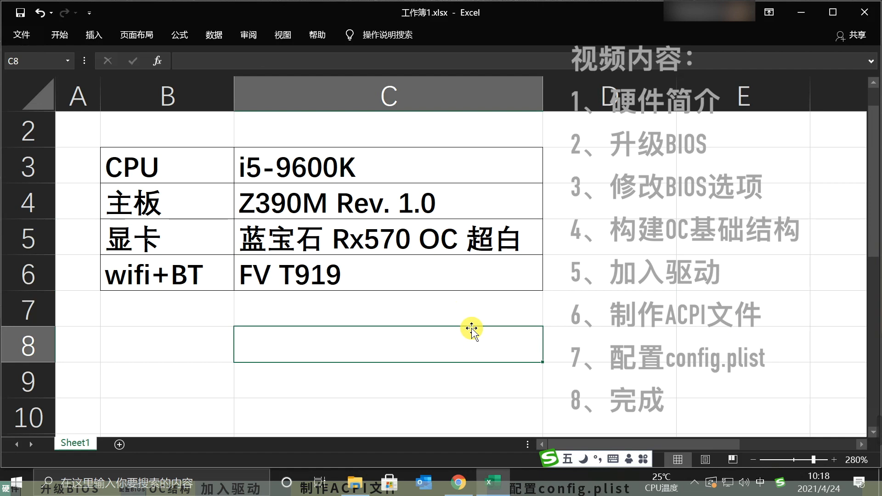
{"action": "left_click", "coordinate": [612, 332]}
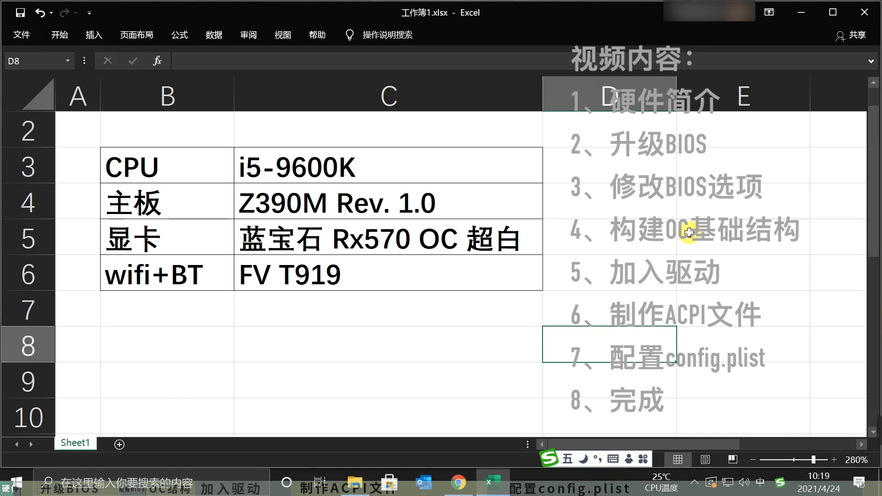
- Minimize the hardware workbook, refresh the desktop, and open Google Chrome through Windows search
{"action": "left_click", "coordinate": [802, 13]}
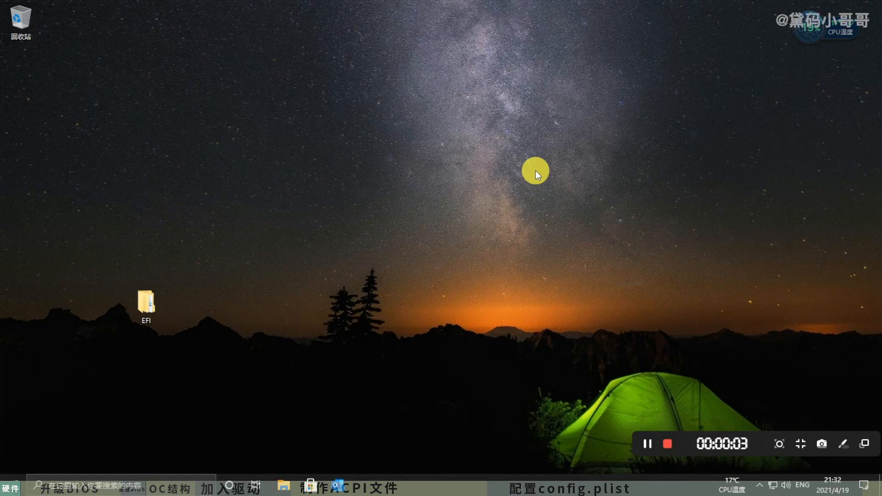
{"action": "right_click", "coordinate": [348, 119]}
{"action": "left_click", "coordinate": [383, 149]}
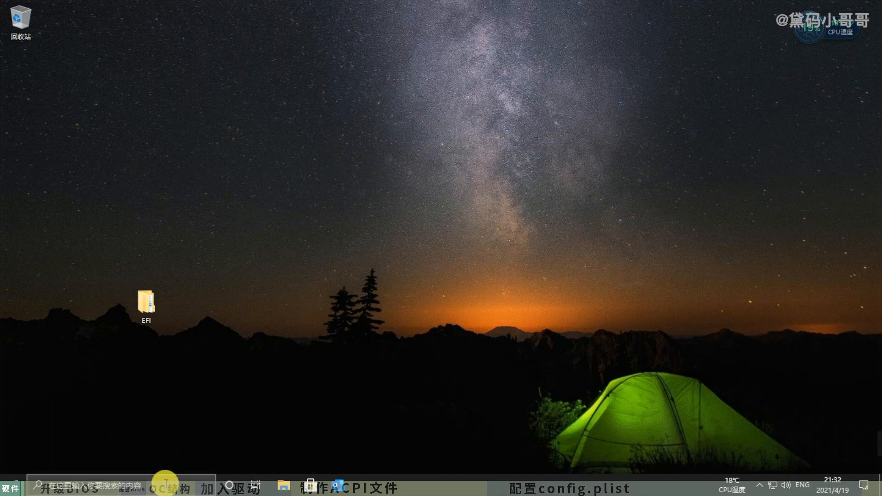
{"action": "left_click", "coordinate": [16, 483]}
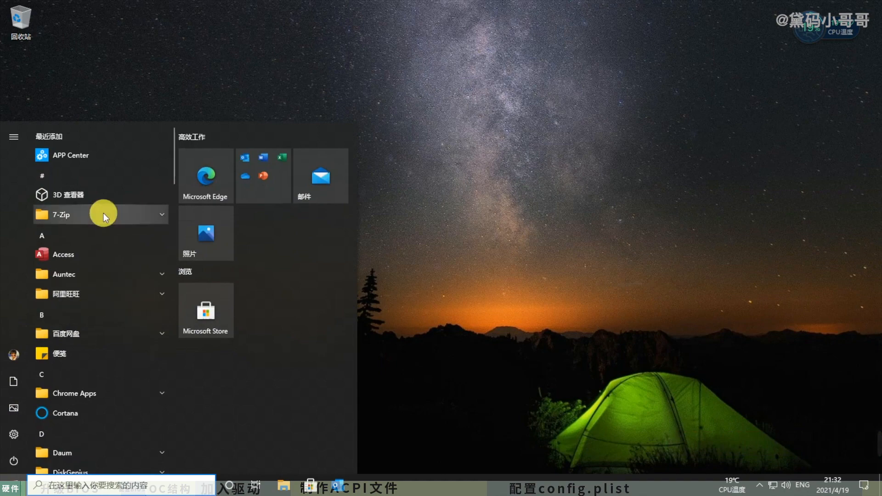
{"action": "left_click", "coordinate": [62, 484]}
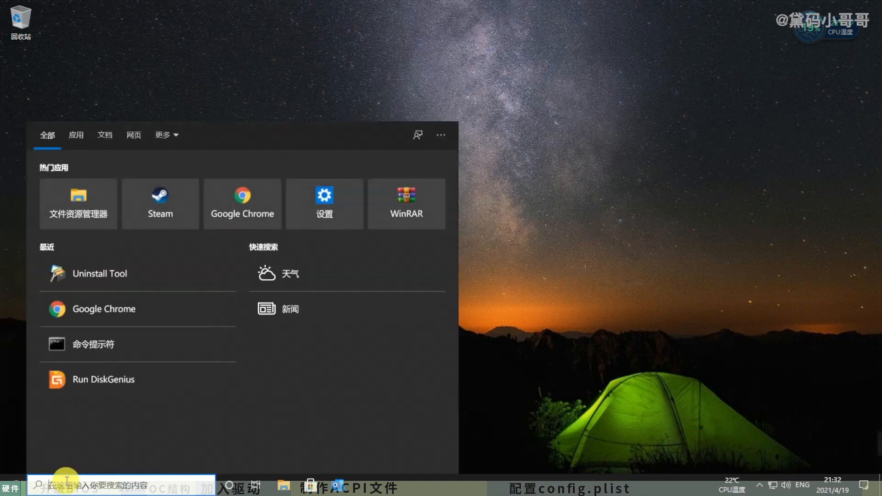
{"action": "left_click", "coordinate": [82, 305]}
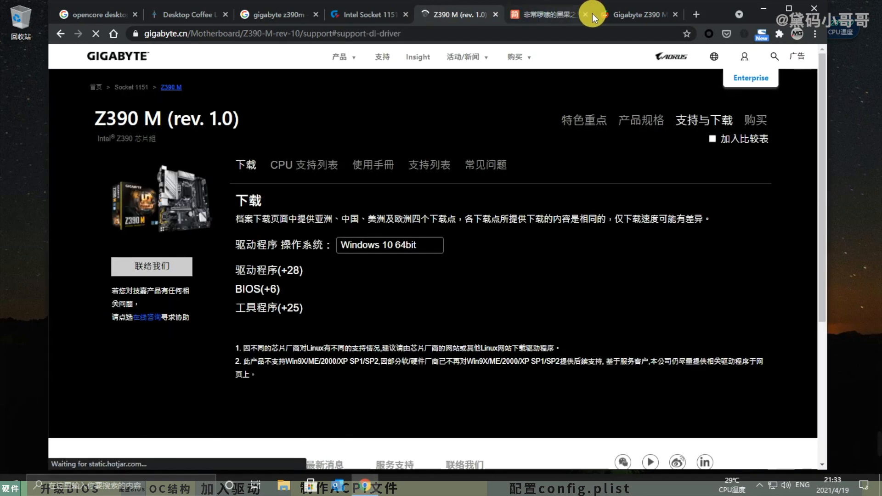
- Close the two browser tabs following the GIGABYTE Z390 M (rev. 1.0) support page and bring that support page to the front
{"action": "left_click", "coordinate": [587, 13]}
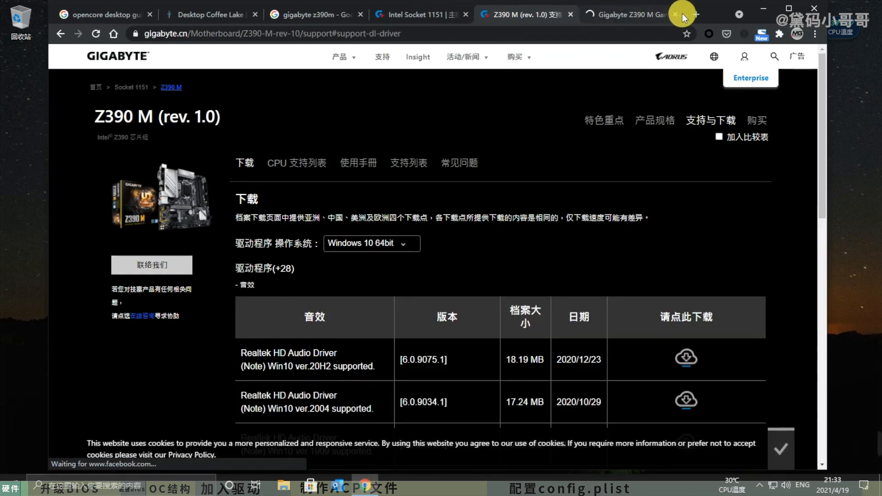
{"action": "left_click", "coordinate": [674, 13]}
{"action": "left_click", "coordinate": [507, 15]}
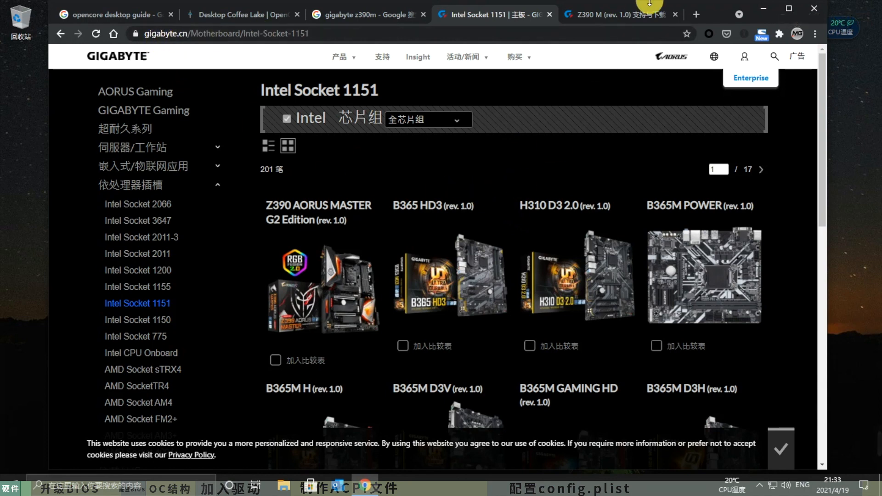
{"action": "left_click", "coordinate": [635, 14]}
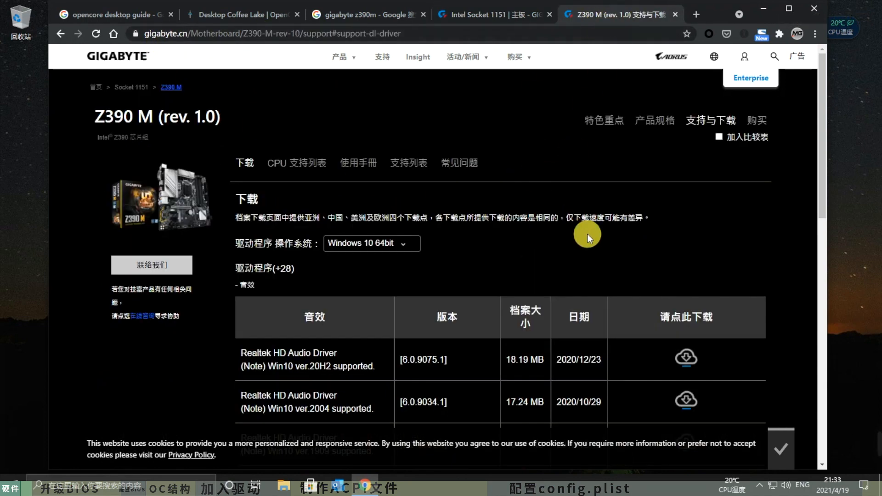
- Expand the BIOS downloads for the Z390 M (rev. 1.0) and save version F6j as mb_bios_z390m_f6j.zip in D:\Downloads
{"action": "scroll", "coordinate": [631, 232], "scroll_direction": "down", "scroll_amount": 6}
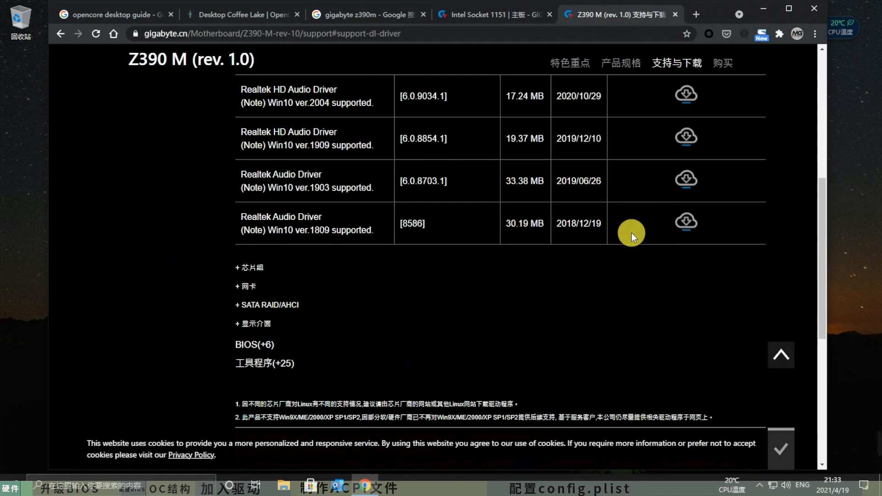
{"action": "left_click", "coordinate": [248, 347]}
{"action": "scroll", "coordinate": [491, 309], "scroll_direction": "down", "scroll_amount": 3}
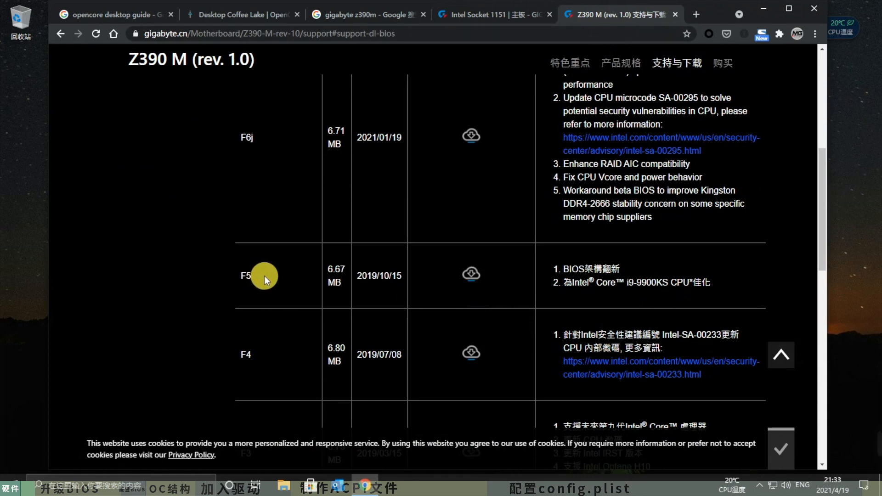
{"action": "scroll", "coordinate": [519, 275], "scroll_direction": "up", "scroll_amount": 5}
{"action": "scroll", "coordinate": [520, 274], "scroll_direction": "down", "scroll_amount": 4}
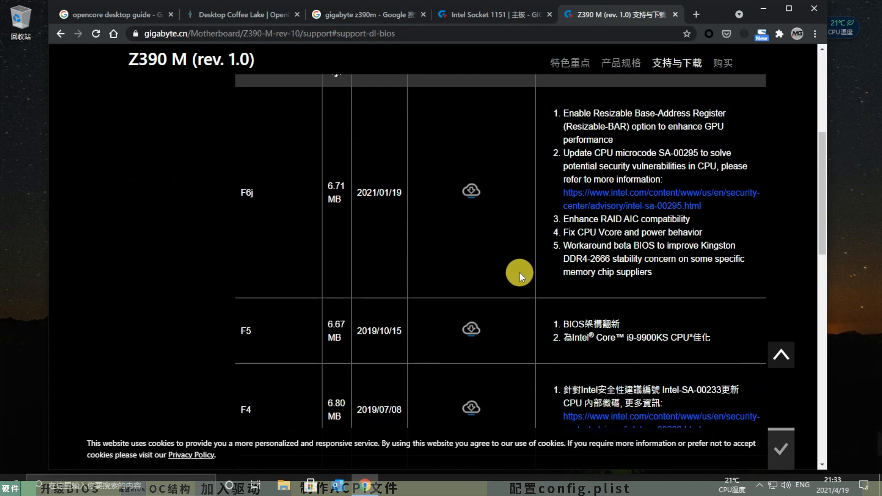
{"action": "scroll", "coordinate": [514, 275], "scroll_direction": "up", "scroll_amount": 2}
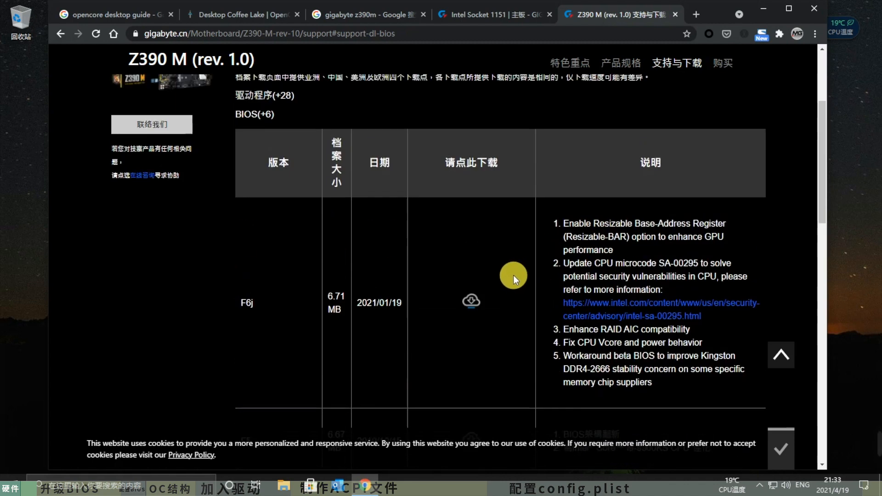
{"action": "scroll", "coordinate": [362, 284], "scroll_direction": "down", "scroll_amount": 2}
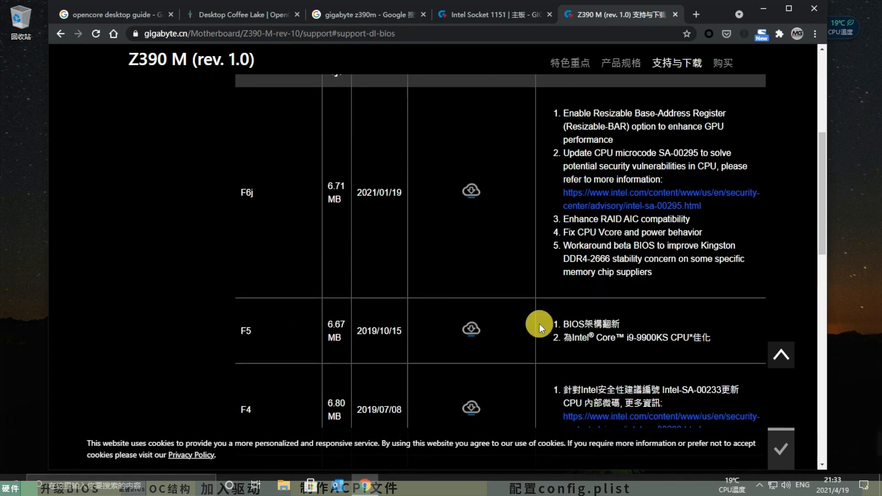
{"action": "scroll", "coordinate": [525, 326], "scroll_direction": "up", "scroll_amount": 2}
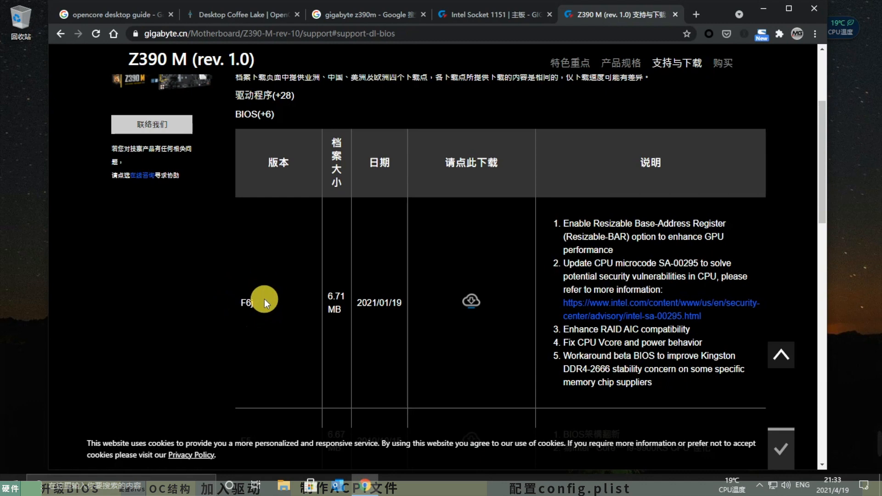
{"action": "left_click", "coordinate": [471, 299]}
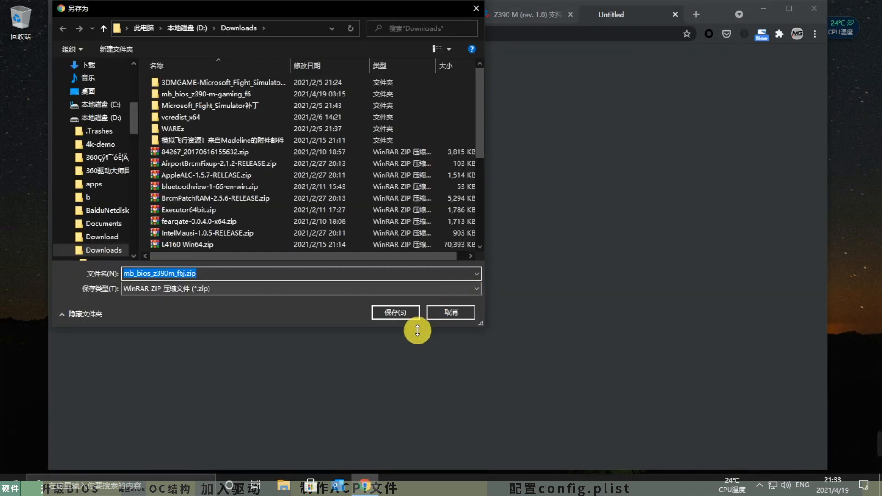
{"action": "left_click", "coordinate": [399, 313]}
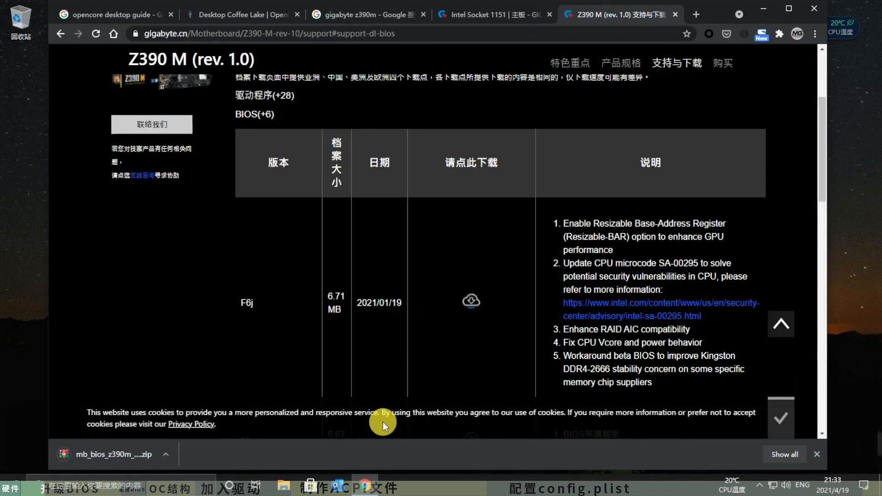
- Switch to File Explorer and open the EFI (F:) drive of the USB stick
{"action": "left_click", "coordinate": [284, 488]}
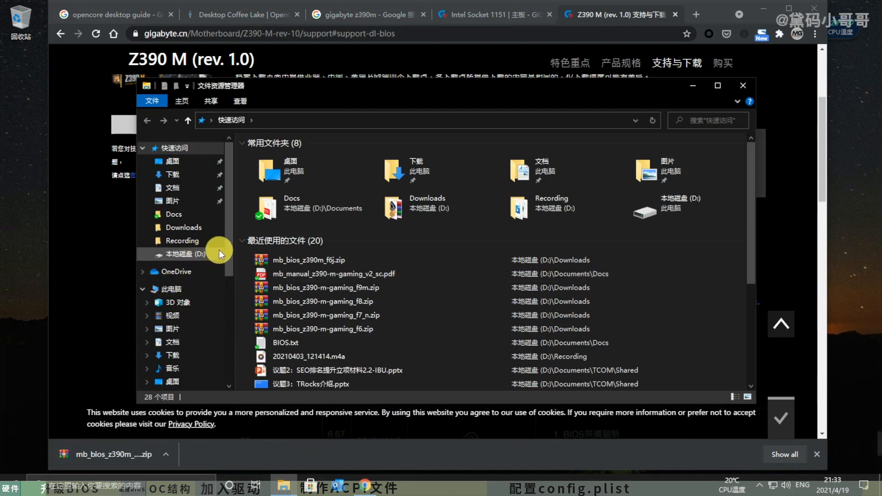
{"action": "scroll", "coordinate": [219, 250], "scroll_direction": "down", "scroll_amount": 3}
{"action": "scroll", "coordinate": [216, 258], "scroll_direction": "down", "scroll_amount": 3}
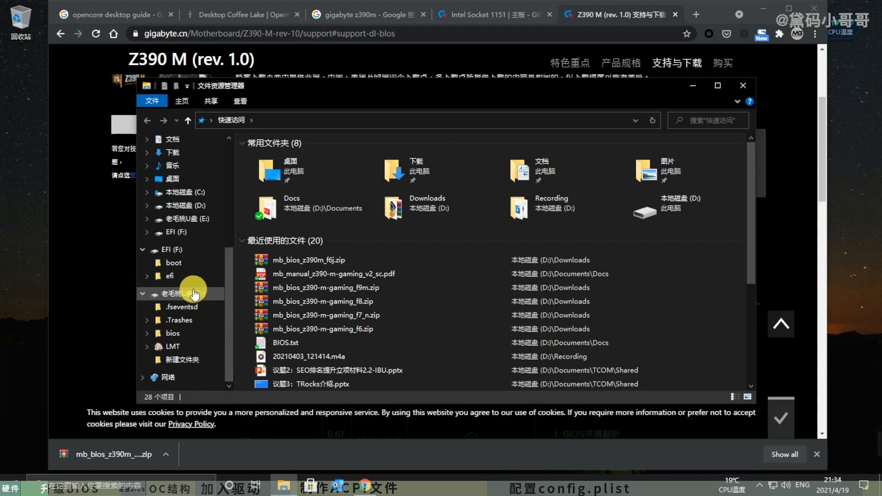
{"action": "left_click", "coordinate": [173, 233]}
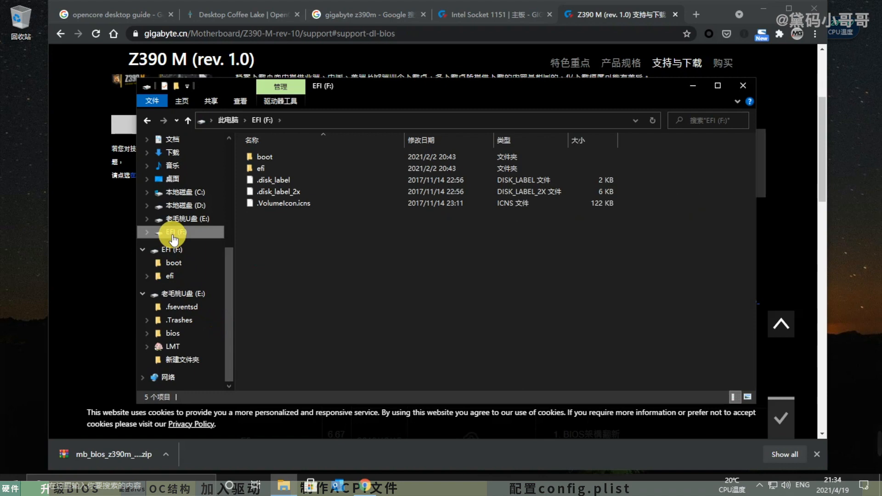
- Check the file system of the EFI (F:) drive in its properties, and close the dialog
{"action": "right_click", "coordinate": [173, 237]}
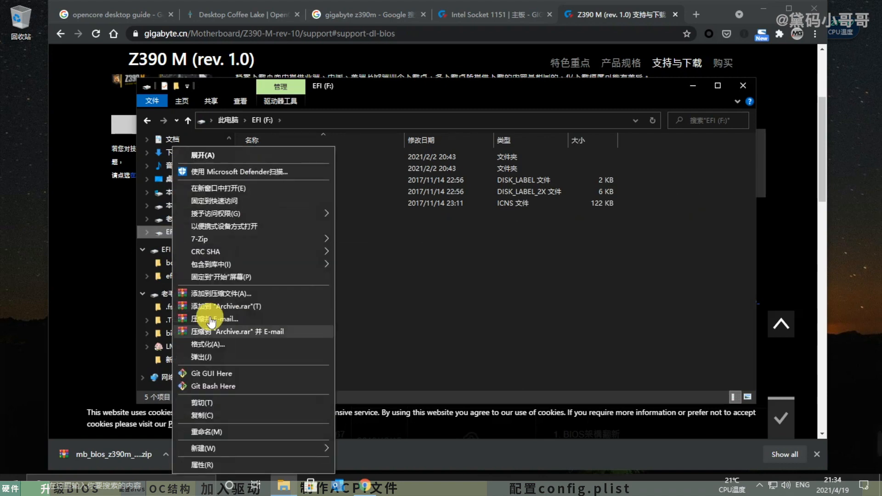
{"action": "left_click", "coordinate": [305, 465]}
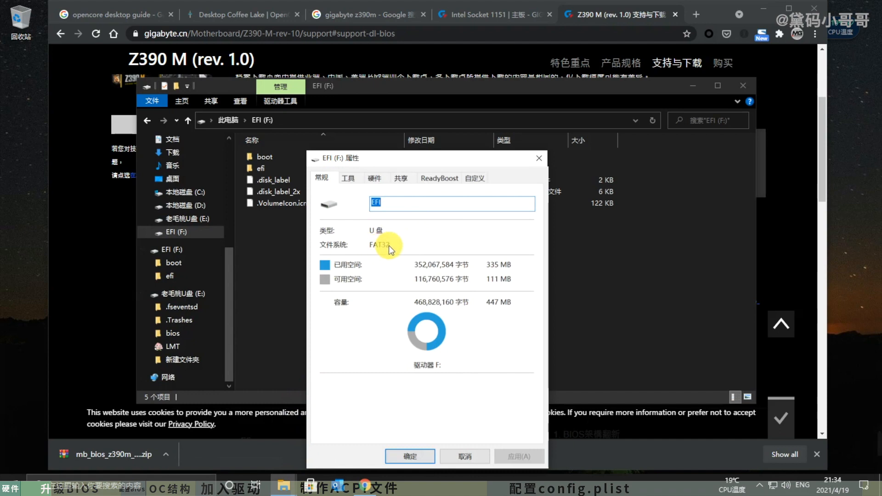
{"action": "left_click", "coordinate": [540, 157]}
- Create a folder named BIOS in the root of the EFI (F:) drive
{"action": "right_click", "coordinate": [332, 260]}
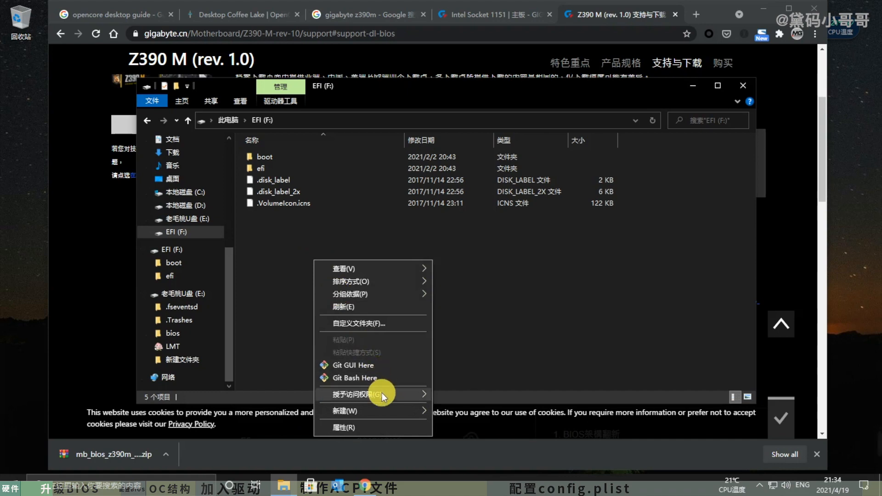
{"action": "mouse_move", "coordinate": [397, 409]}
{"action": "left_click", "coordinate": [492, 250]}
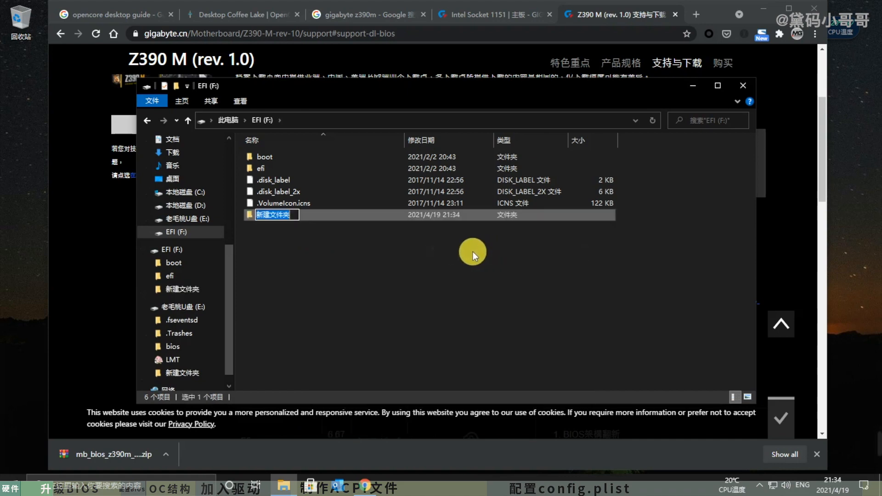
{"action": "key", "text": "Return"}
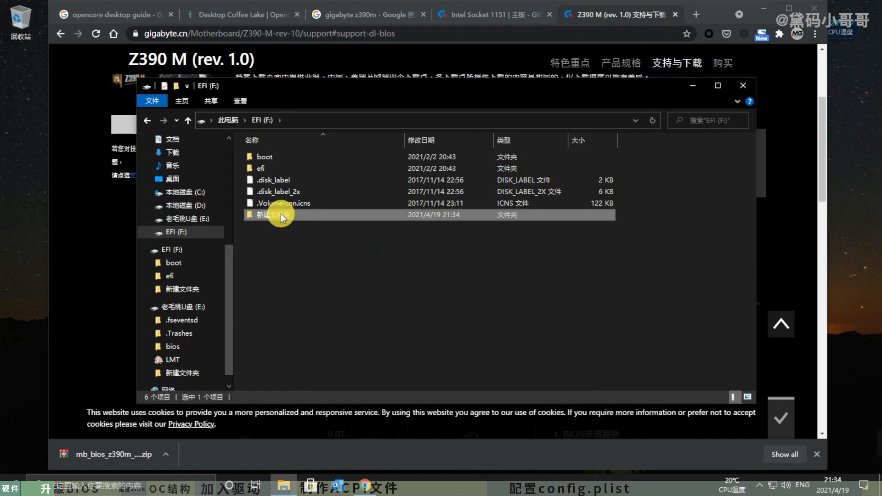
{"action": "left_click", "coordinate": [280, 214]}
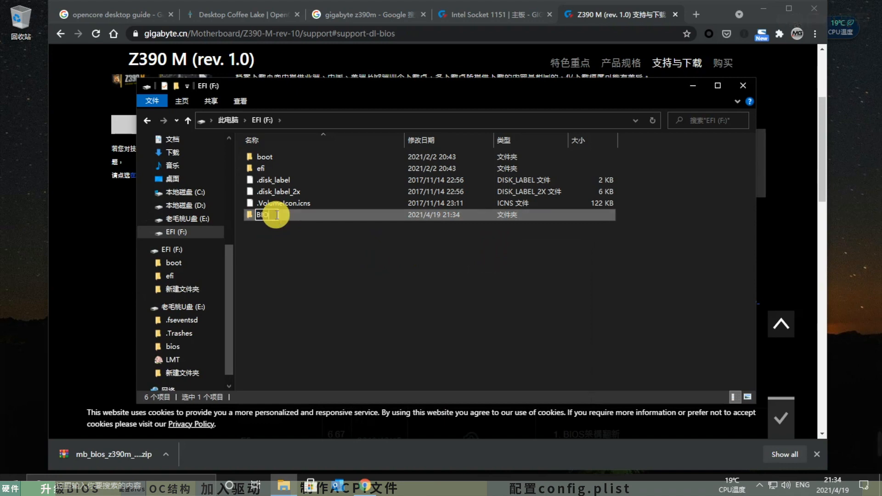
{"action": "type", "text": "BIOS"}
{"action": "key", "text": "Return"}
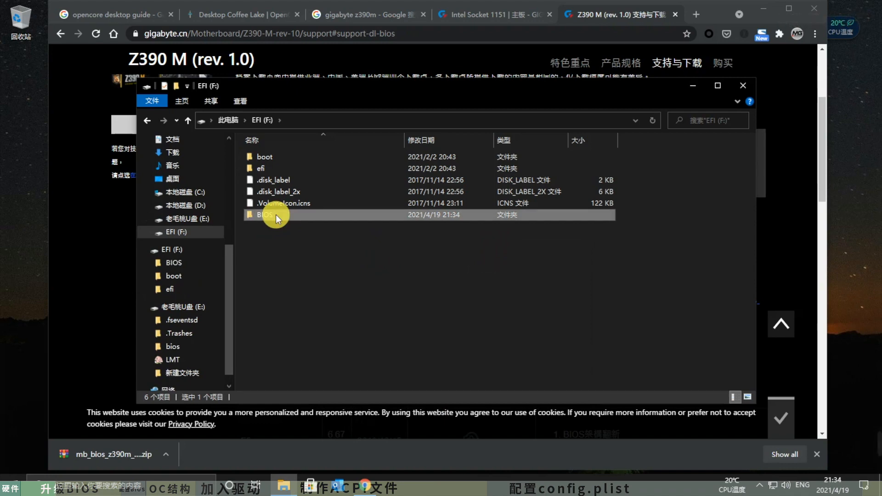
- Extract all files from the downloaded mb_bios_z390m_f6j.zip, including Z390M.F6j, into the BIOS folder on the EFI (F:) drive
{"action": "double_click", "coordinate": [276, 214]}
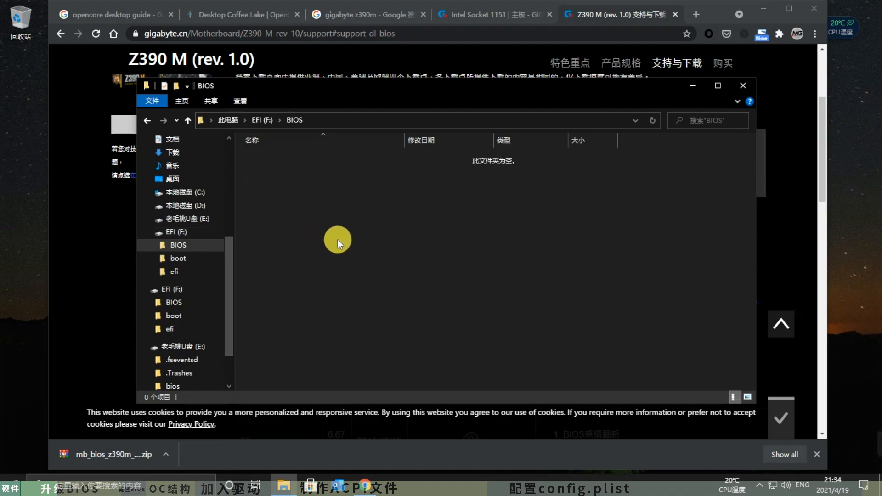
{"action": "left_click", "coordinate": [92, 457]}
{"action": "left_click_drag", "start_coordinate": [197, 224], "coordinate": [68, 114]}
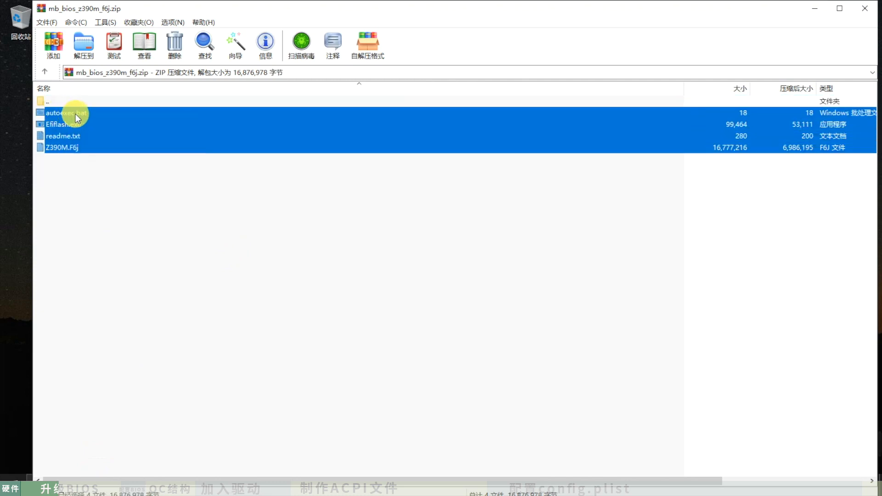
{"action": "double_click", "coordinate": [295, 9]}
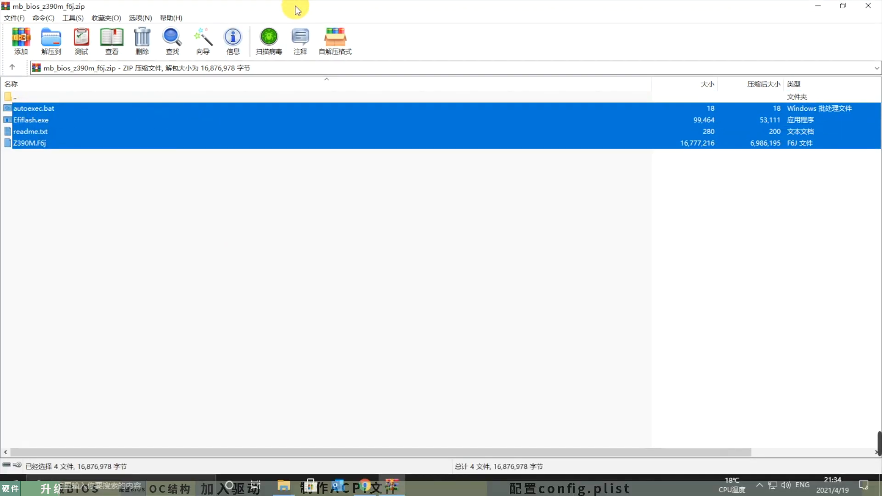
{"action": "left_click_drag", "start_coordinate": [23, 129], "coordinate": [301, 273]}
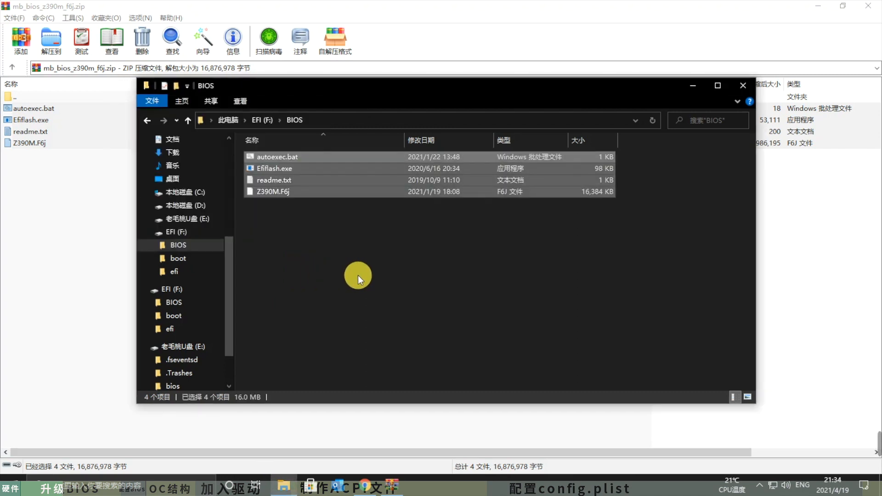
{"action": "left_click", "coordinate": [280, 192]}
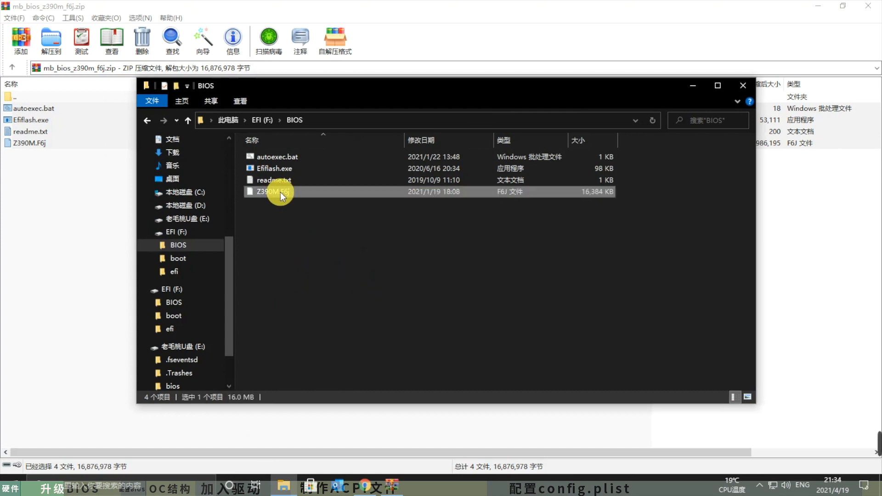
{"action": "left_click", "coordinate": [349, 230]}
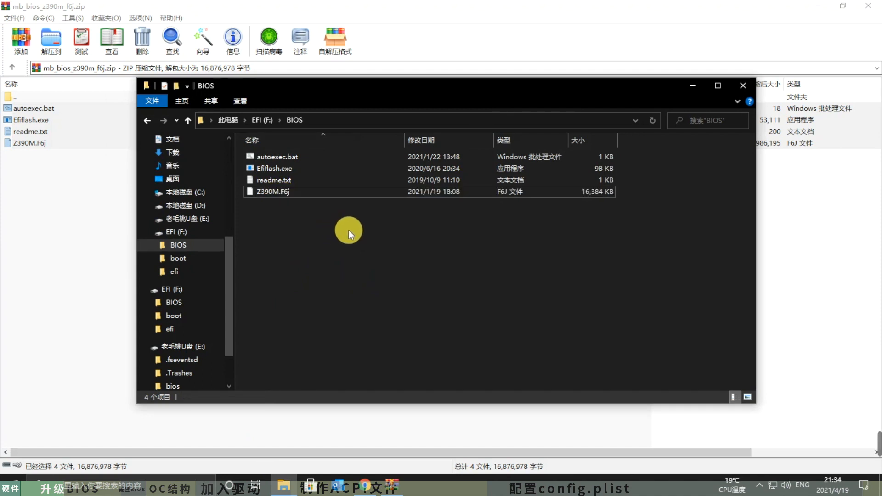
- Close the archive window and open the Simplified Chinese user manual from the GIGABYTE Z390 M support page
{"action": "left_click", "coordinate": [868, 5]}
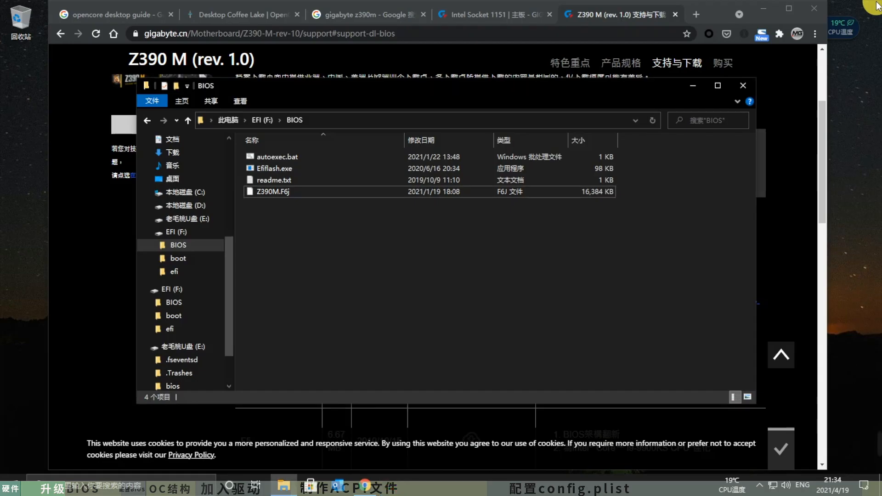
{"action": "left_click", "coordinate": [782, 93]}
{"action": "scroll", "coordinate": [582, 232], "scroll_direction": "up", "scroll_amount": 1}
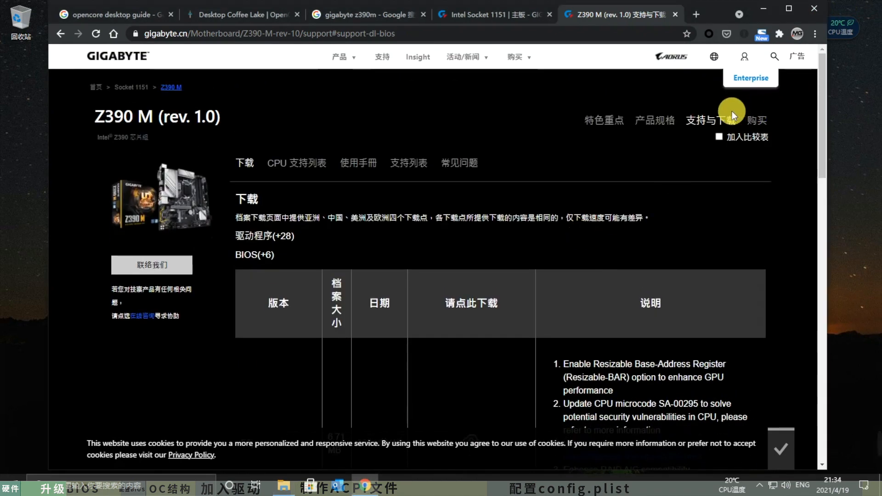
{"action": "left_click", "coordinate": [366, 163]}
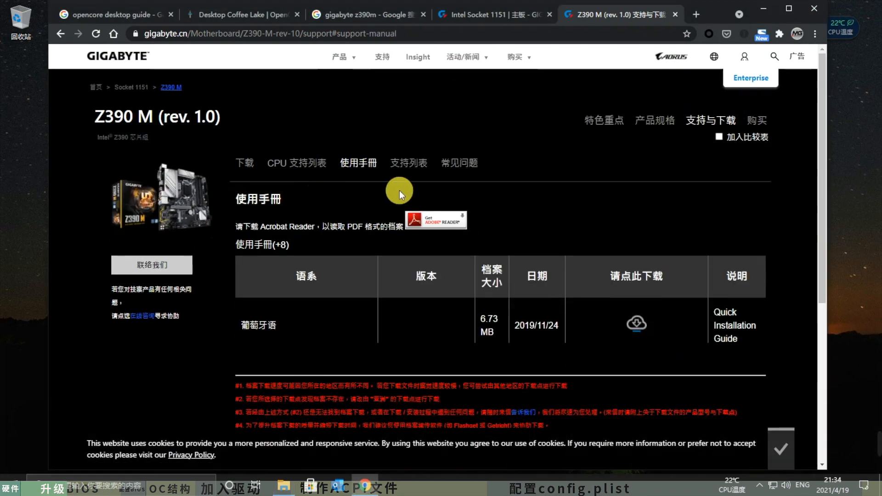
{"action": "scroll", "coordinate": [528, 249], "scroll_direction": "down", "scroll_amount": 3}
{"action": "left_click", "coordinate": [638, 236]}
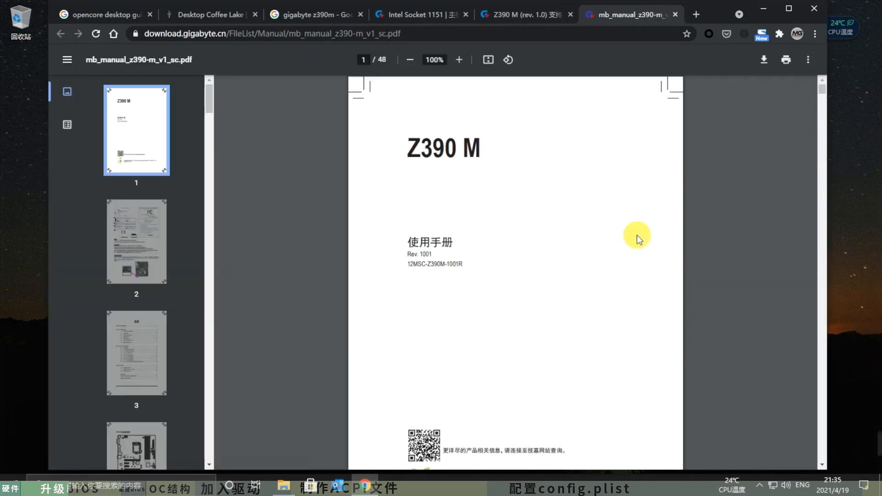
- Save the manual to the desktop as mb_manual_z390-m_v1_sc.pdf and close the BIOS folder window
{"action": "left_click", "coordinate": [766, 58]}
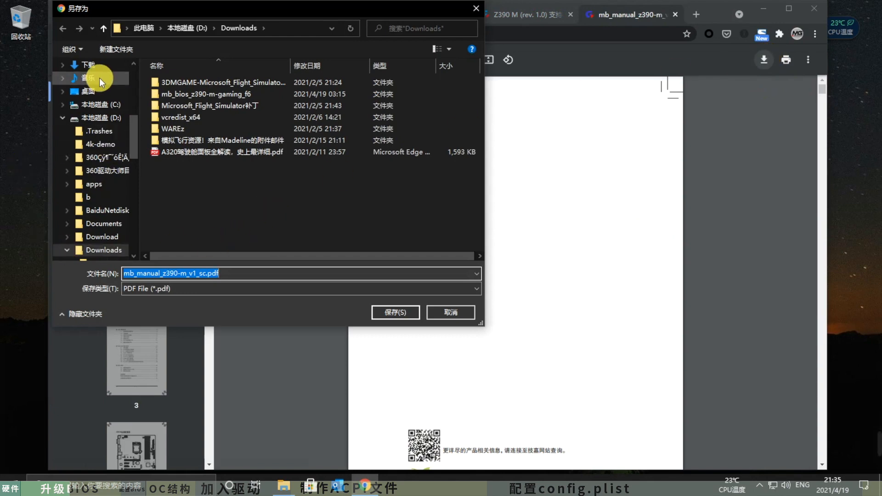
{"action": "left_click", "coordinate": [99, 93]}
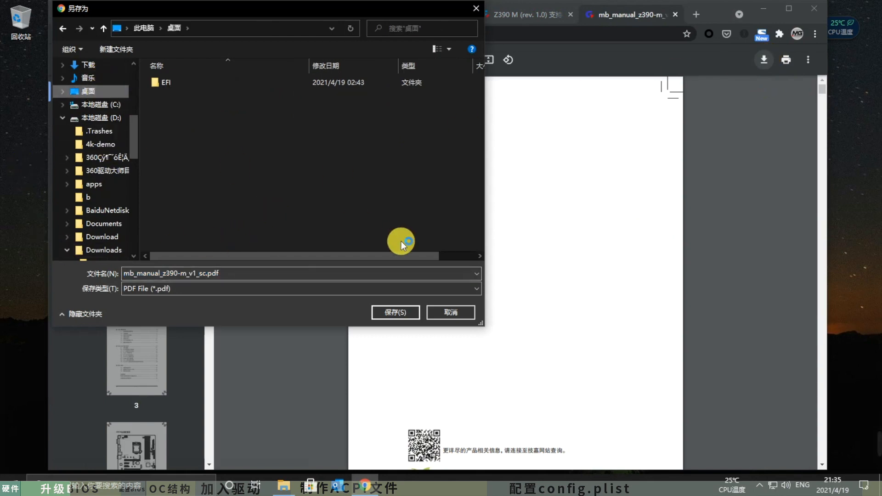
{"action": "left_click", "coordinate": [396, 311]}
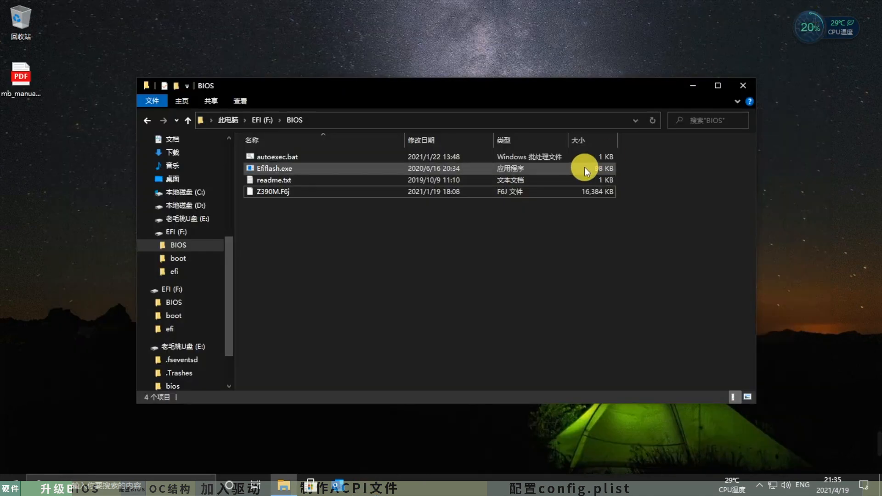
{"action": "left_click", "coordinate": [746, 85]}
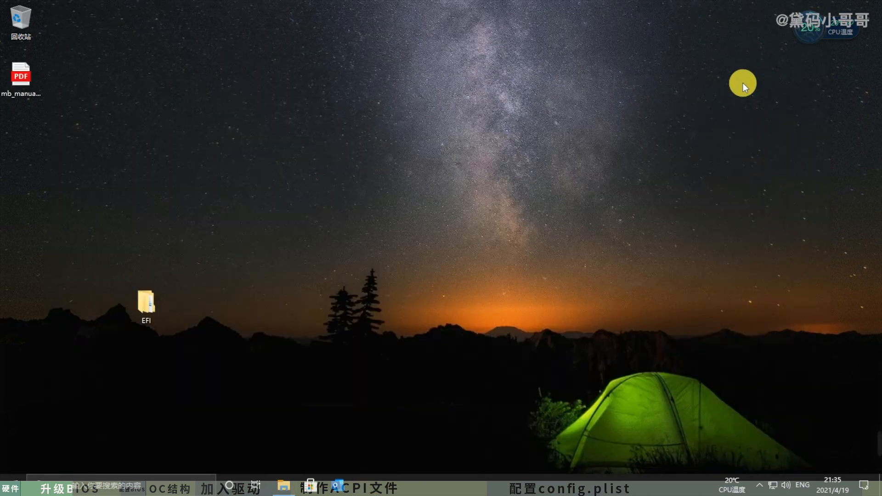
{"action": "right_click", "coordinate": [461, 82]}
{"action": "left_click", "coordinate": [495, 115]}
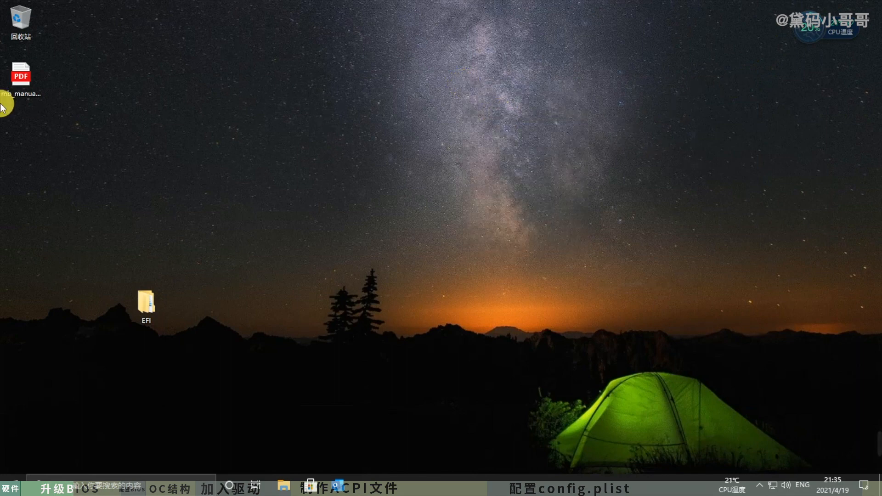
{"action": "left_click_drag", "start_coordinate": [173, 65], "coordinate": [210, 69]}
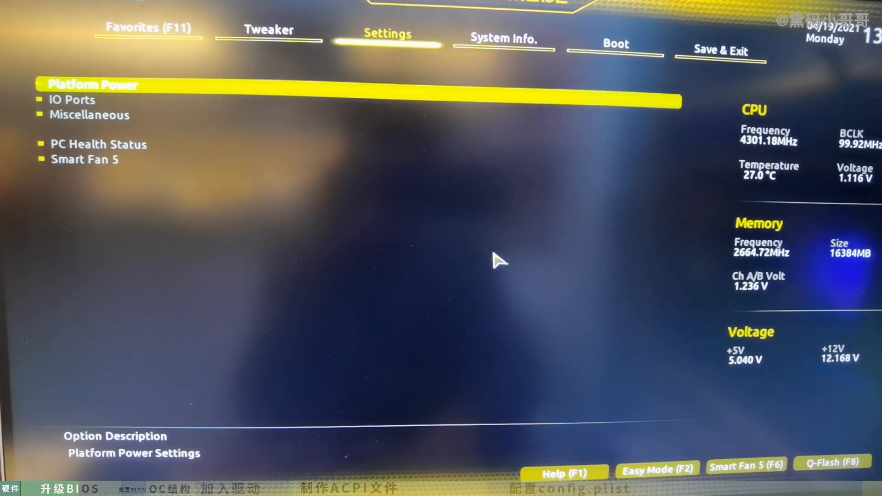
- Start Update BIOS in Q-Flash and open the BIOS folder on the B:SMI Corporation (Part.2) drive
{"action": "key", "text": "F8"}
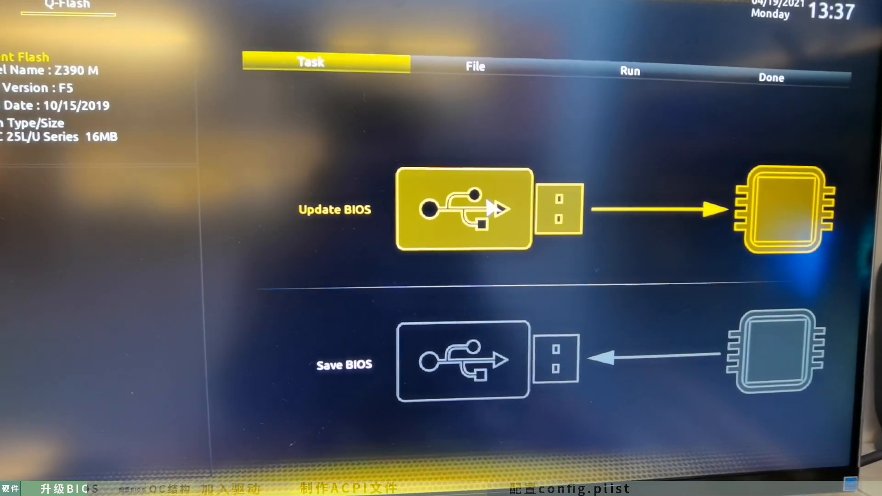
{"action": "left_click", "coordinate": [492, 199]}
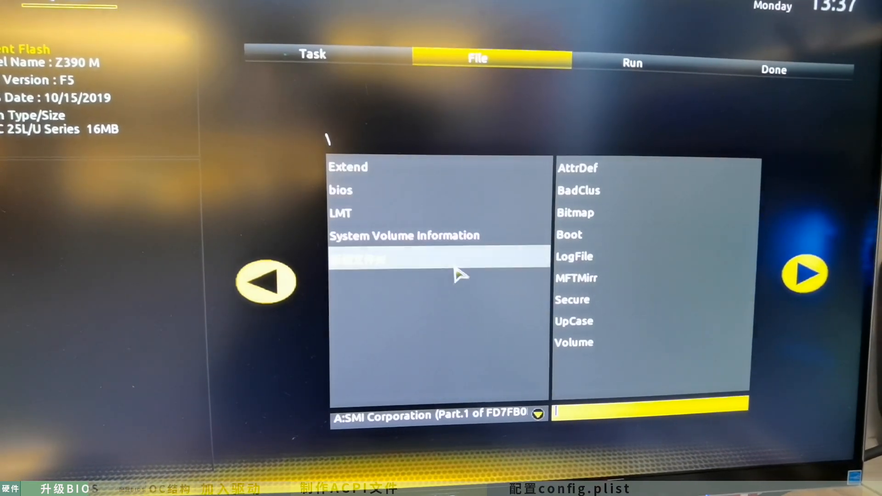
{"action": "left_click", "coordinate": [527, 407]}
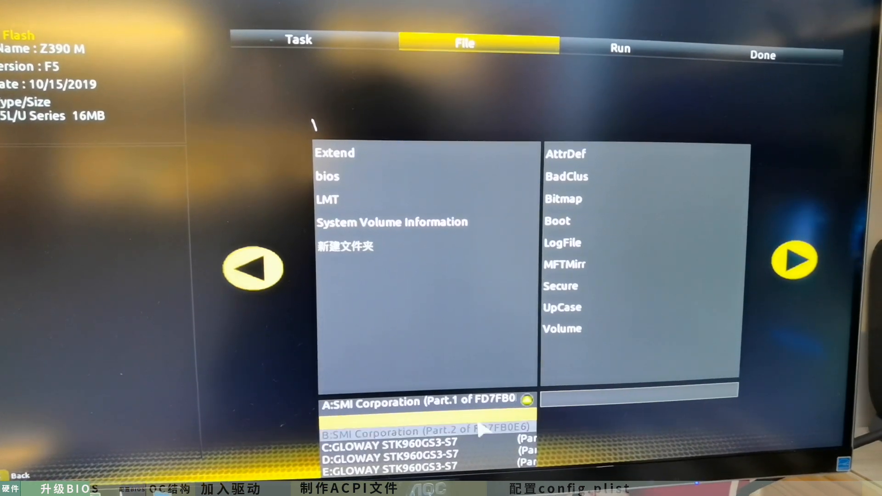
{"action": "left_click", "coordinate": [477, 431]}
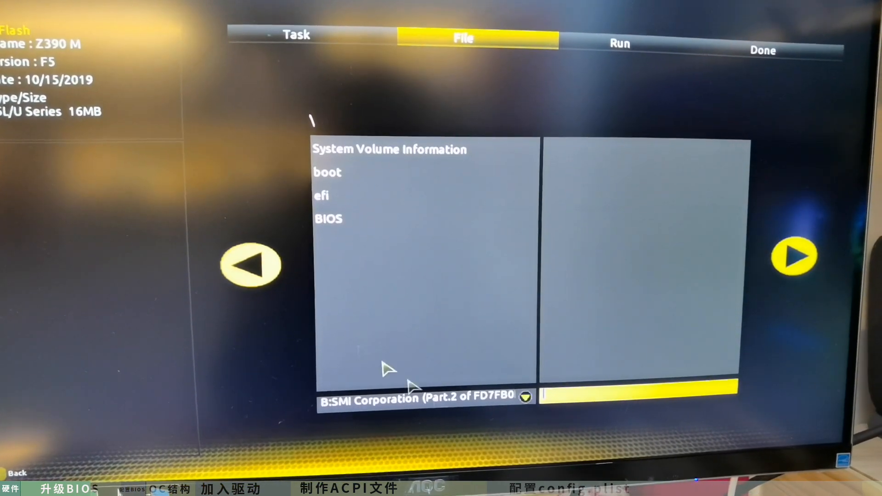
{"action": "double_click", "coordinate": [334, 221]}
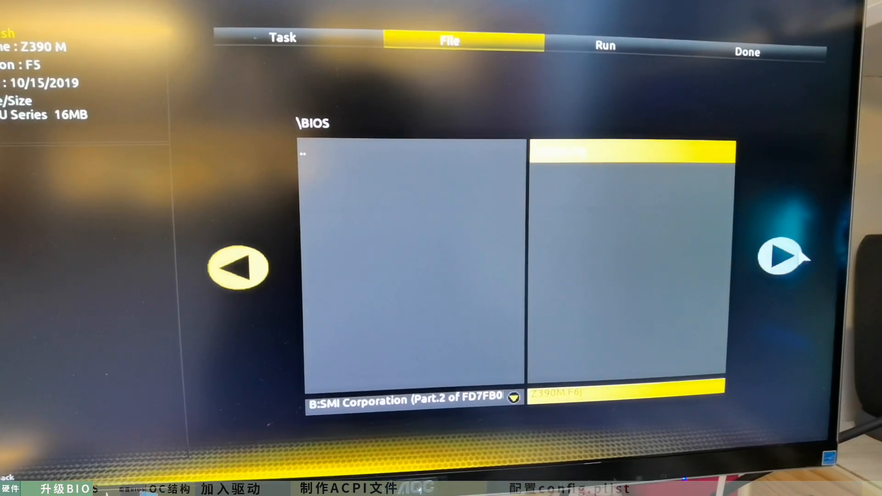
- Proceed with the Z390M.F6j file, confirm the BIOS update and start flashing
{"action": "left_click", "coordinate": [788, 262]}
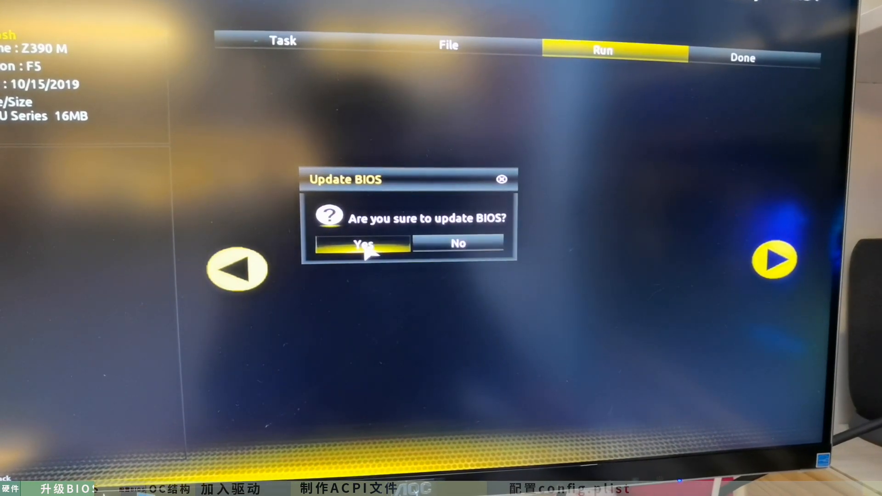
{"action": "left_click", "coordinate": [364, 245]}
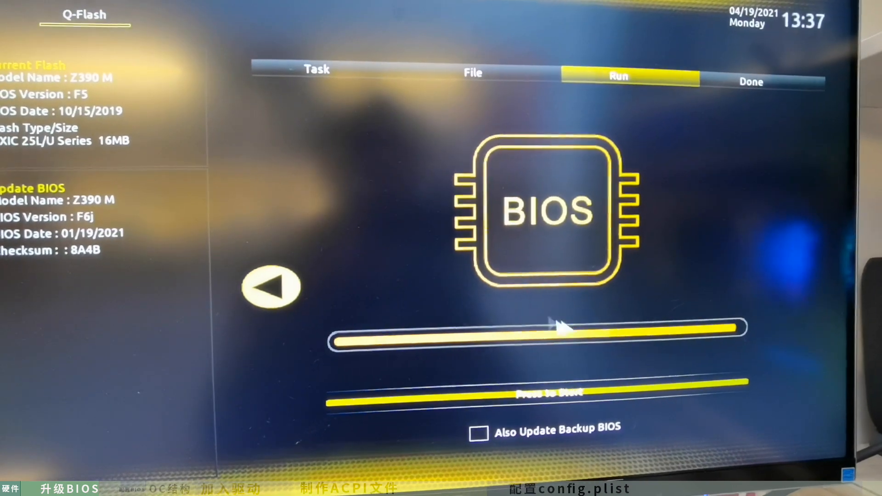
{"action": "left_click", "coordinate": [565, 393]}
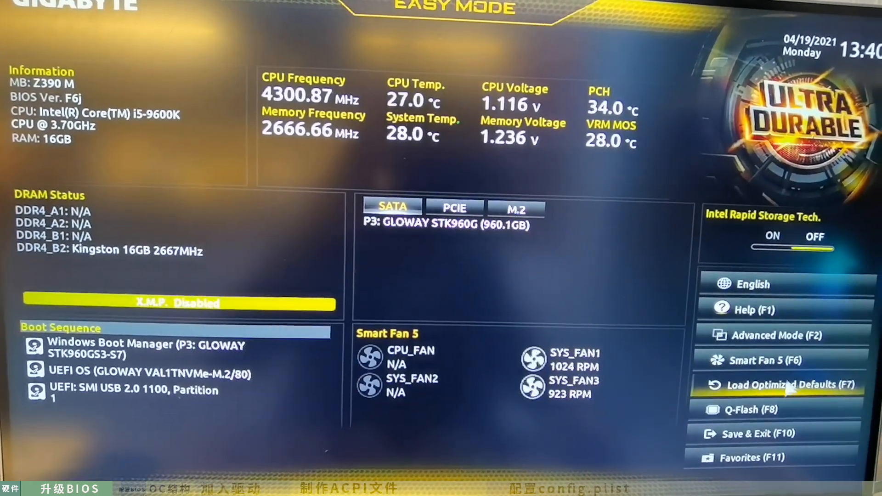
- Switch the BIOS setup to Advanced Mode, check the BIOS version under System Info and go to the Boot page
{"action": "left_click", "coordinate": [793, 337]}
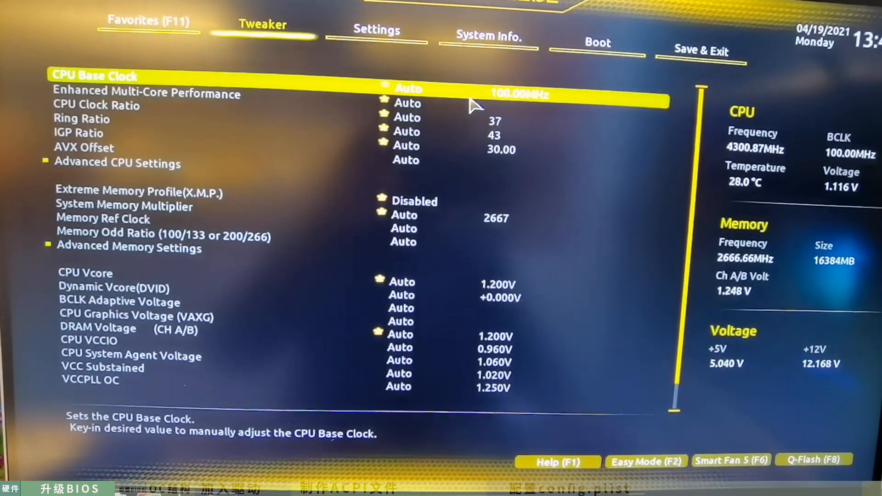
{"action": "left_click", "coordinate": [487, 40]}
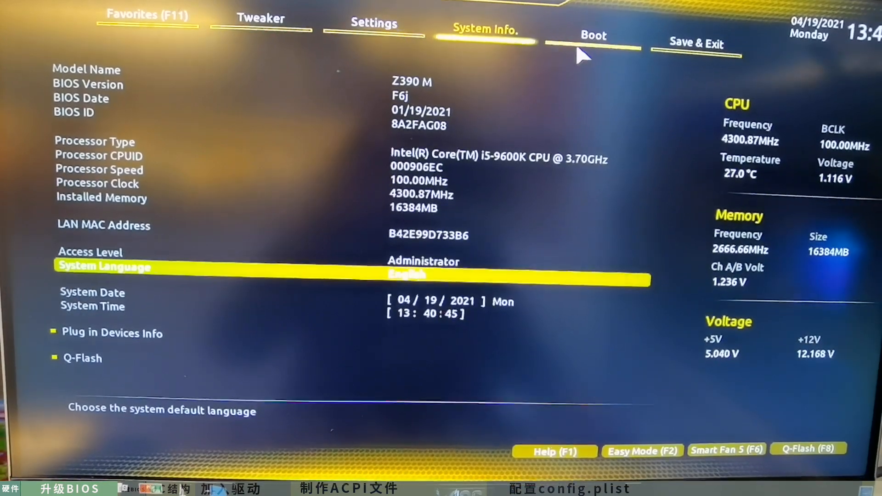
{"action": "left_click", "coordinate": [584, 45]}
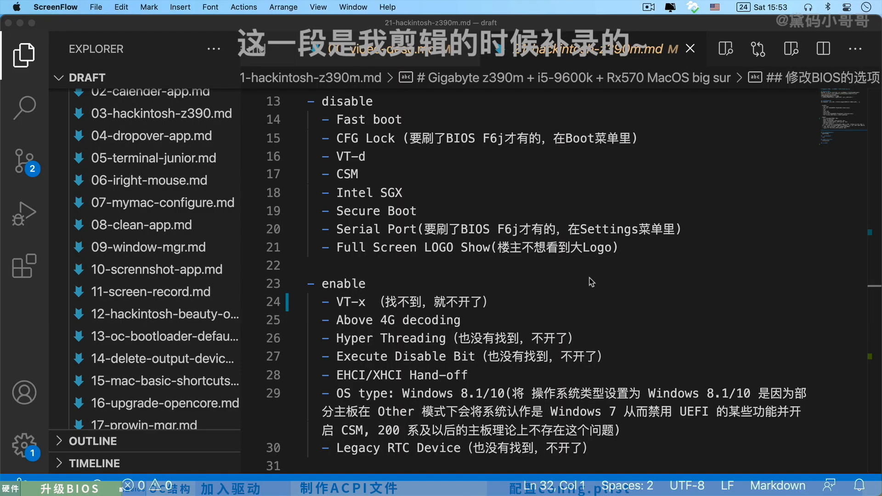
- Switch from the Hackintosh notes to Chrome and bring up the config.plist Setup page of the OpenCore Install Guide
{"action": "left_click", "coordinate": [589, 278]}
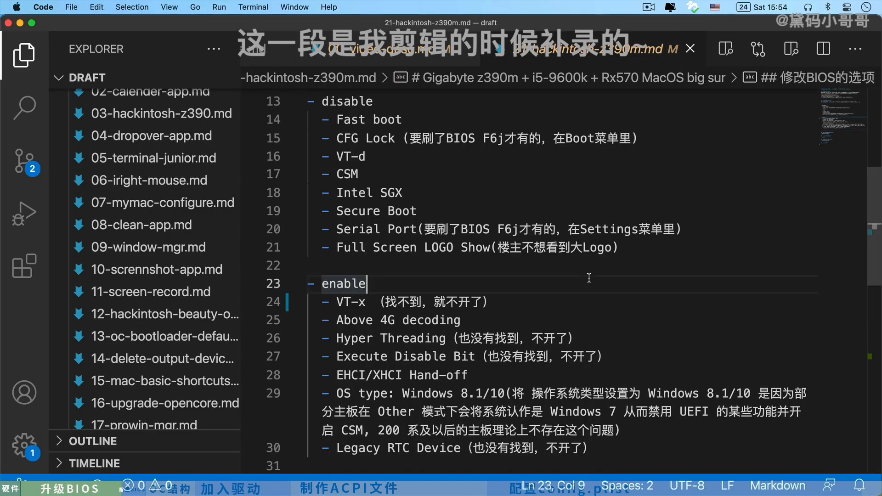
{"action": "key", "text": "alt+space"}
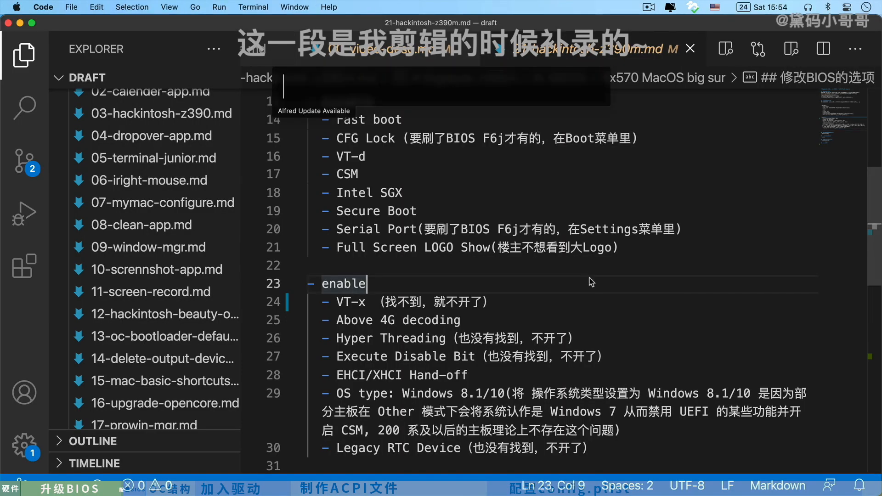
{"action": "type", "text": "dis"}
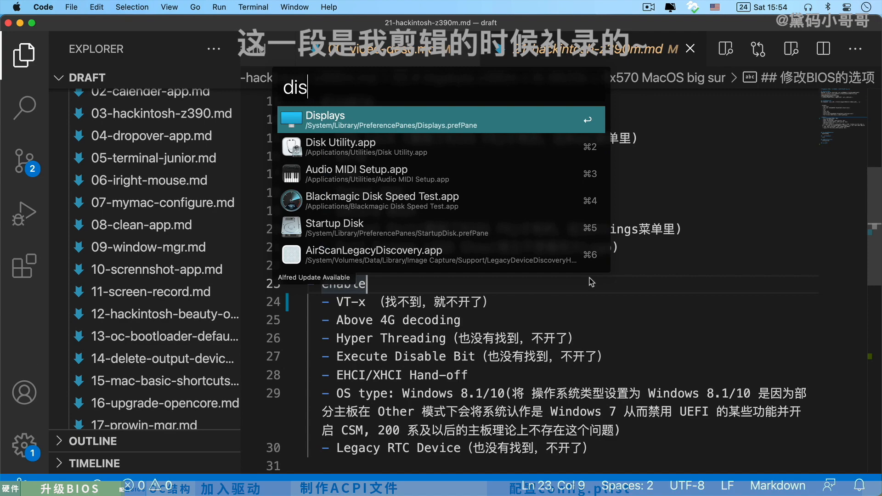
{"action": "key", "text": "BackSpace"}
{"action": "key", "text": "BackSpace"}
{"action": "key", "text": "BackSpace"}
{"action": "type", "text": "chr"}
{"action": "key", "text": "Return"}
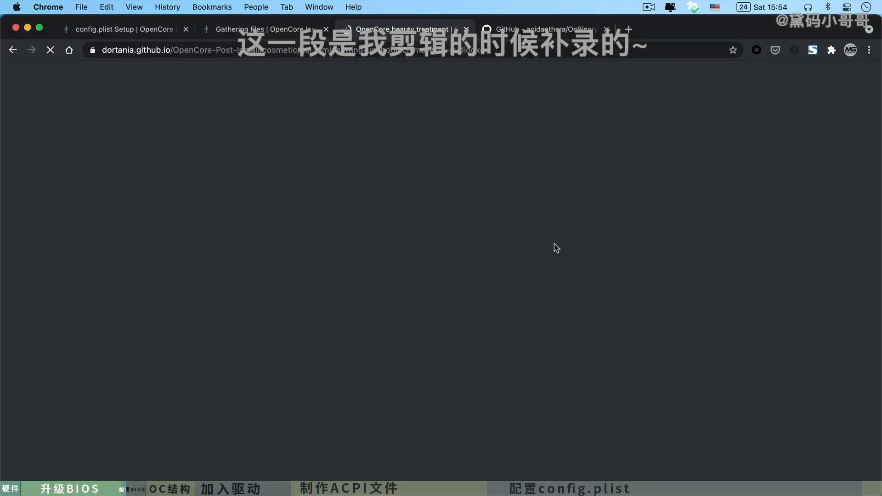
{"action": "left_click", "coordinate": [541, 28]}
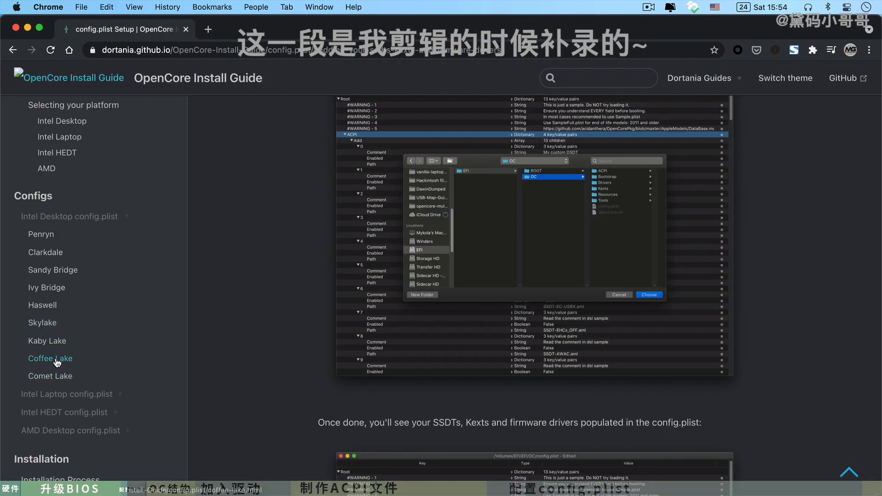
- Open the Coffee Lake desktop guide and read the Disable and Enable lists in its Intel BIOS settings section
{"action": "left_click", "coordinate": [56, 361]}
{"action": "scroll", "coordinate": [802, 332], "scroll_direction": "down", "scroll_amount": 10}
{"action": "scroll", "coordinate": [802, 332], "scroll_direction": "down", "scroll_amount": 20}
{"action": "scroll", "coordinate": [804, 330], "scroll_direction": "down", "scroll_amount": 20}
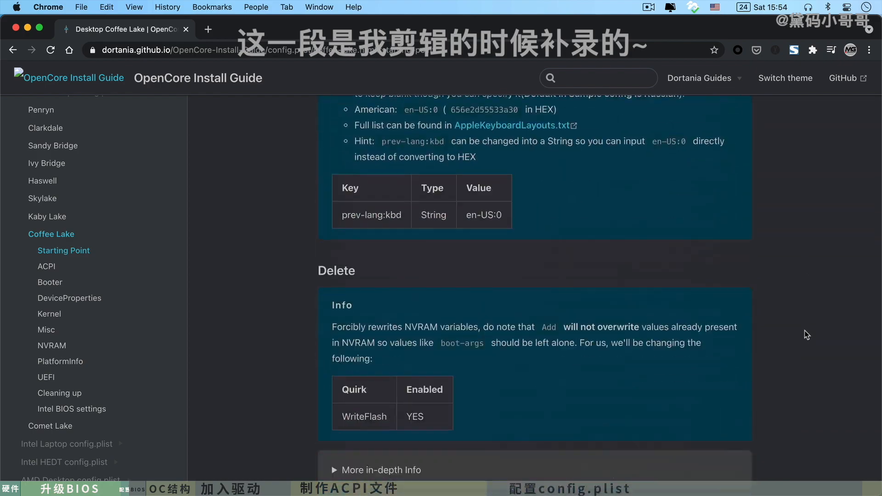
{"action": "scroll", "coordinate": [803, 330], "scroll_direction": "down", "scroll_amount": 20}
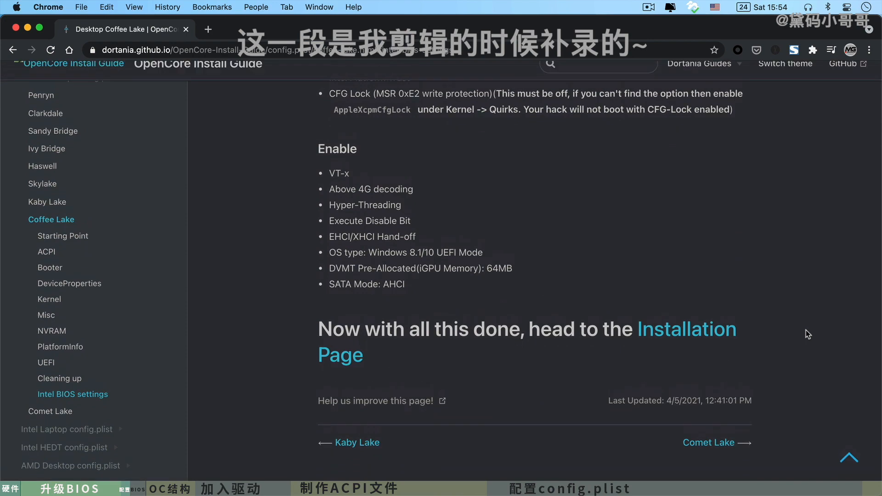
{"action": "scroll", "coordinate": [561, 297], "scroll_direction": "up", "scroll_amount": 5}
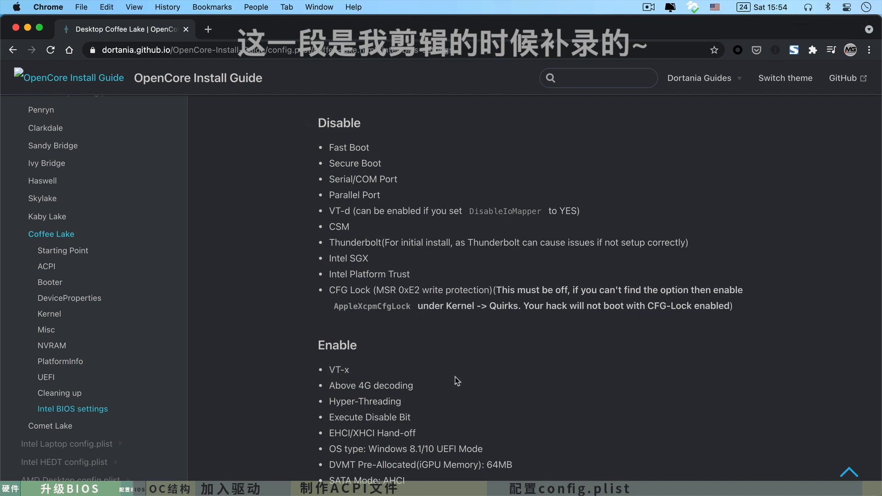
- Switch back to 21-hackintosh-z390m.md in VS Code and review its BIOS options to disable and enable
{"action": "key", "text": "super+Tab"}
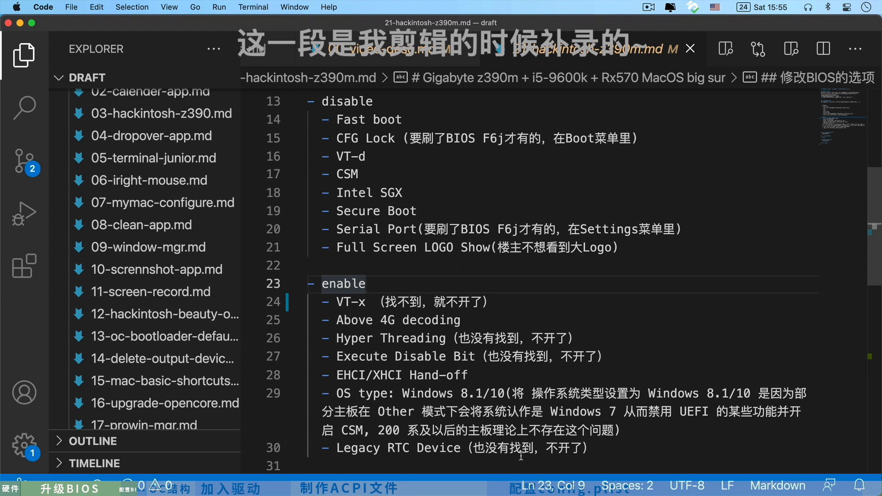
{"action": "left_click", "coordinate": [639, 443]}
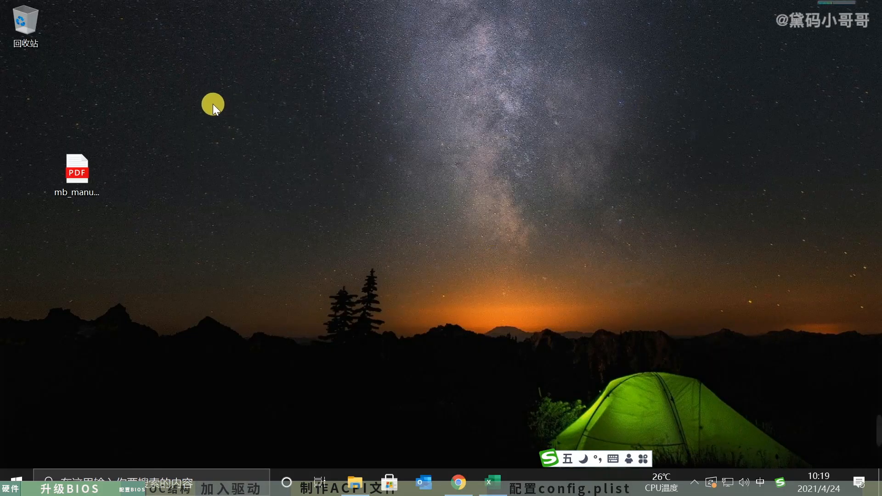
{"action": "left_click_drag", "start_coordinate": [213, 104], "coordinate": [684, 361]}
- Switch to Chrome and open the 0.6.8 release page of the acidanthera/OpenCorePkg repository on GitHub
{"action": "left_click", "coordinate": [456, 471]}
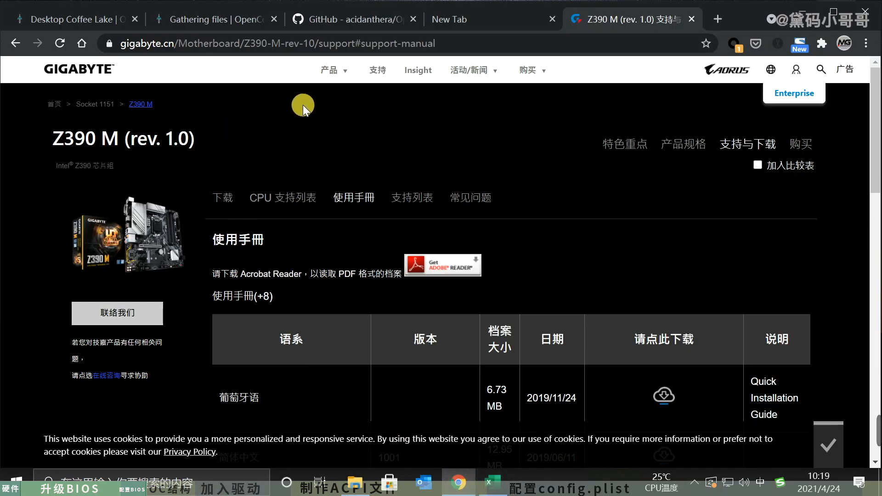
{"action": "scroll", "coordinate": [638, 97], "scroll_direction": "down", "scroll_amount": 8}
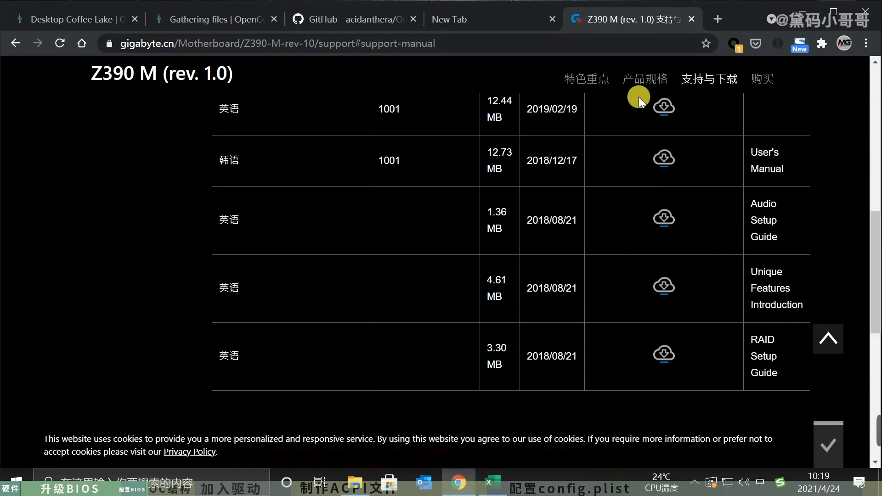
{"action": "scroll", "coordinate": [639, 96], "scroll_direction": "up", "scroll_amount": 4}
{"action": "left_click", "coordinate": [480, 19]}
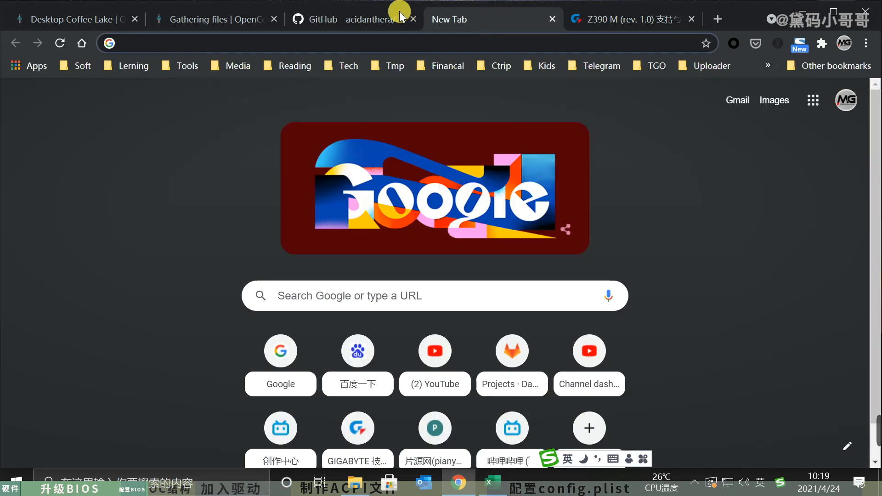
{"action": "left_click", "coordinate": [369, 21]}
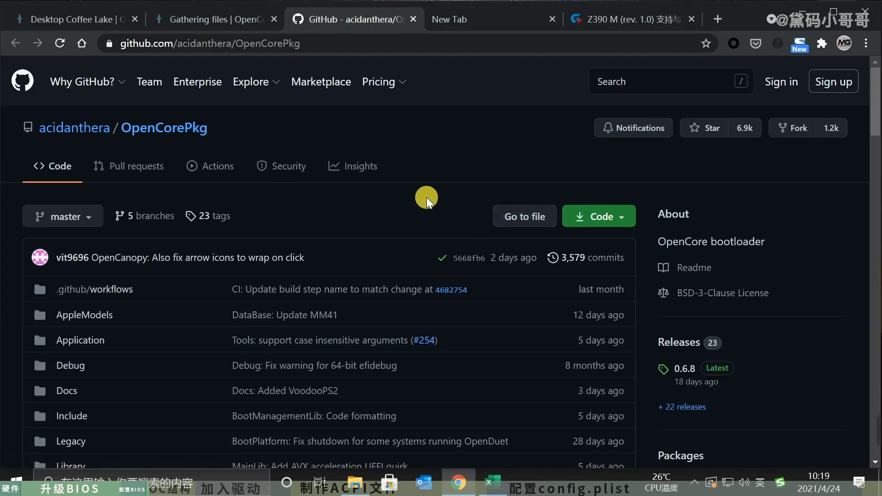
{"action": "scroll", "coordinate": [436, 209], "scroll_direction": "down", "scroll_amount": 5}
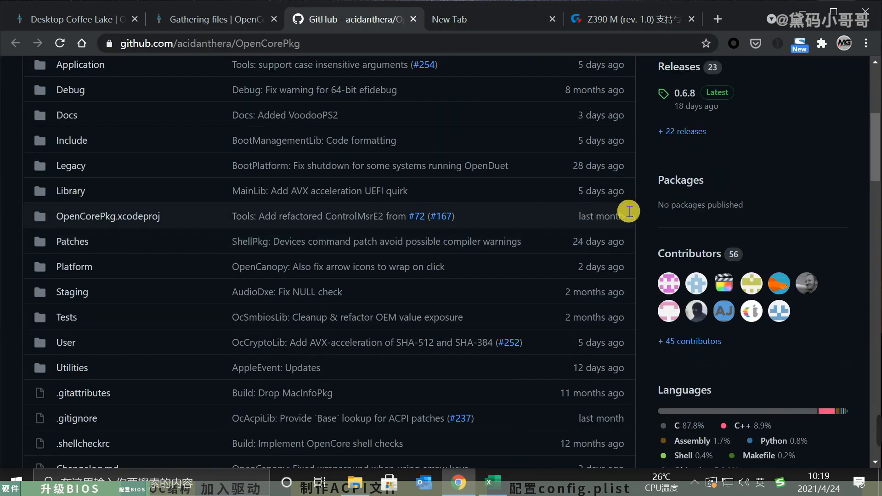
{"action": "scroll", "coordinate": [797, 222], "scroll_direction": "up", "scroll_amount": 5}
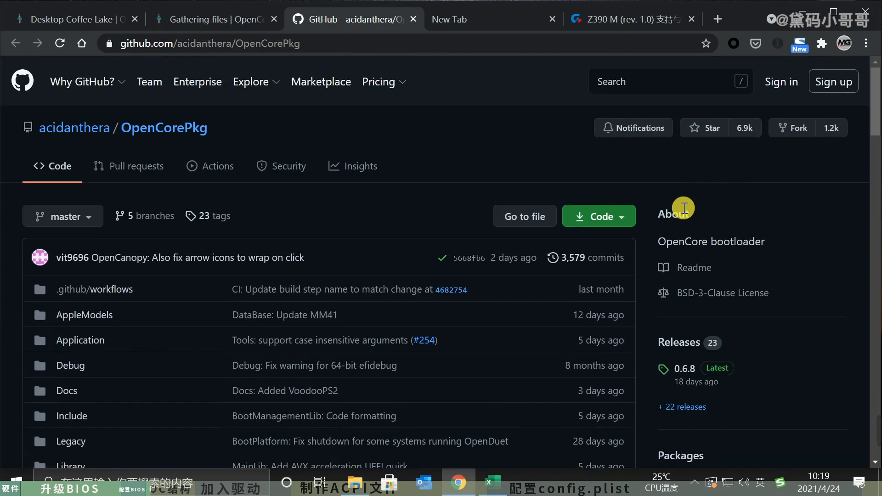
{"action": "scroll", "coordinate": [695, 206], "scroll_direction": "down", "scroll_amount": 5}
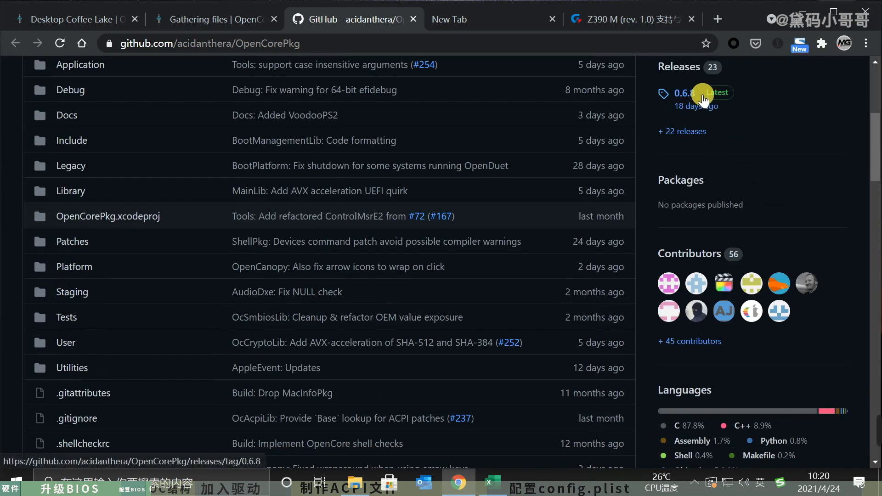
{"action": "left_click", "coordinate": [679, 95]}
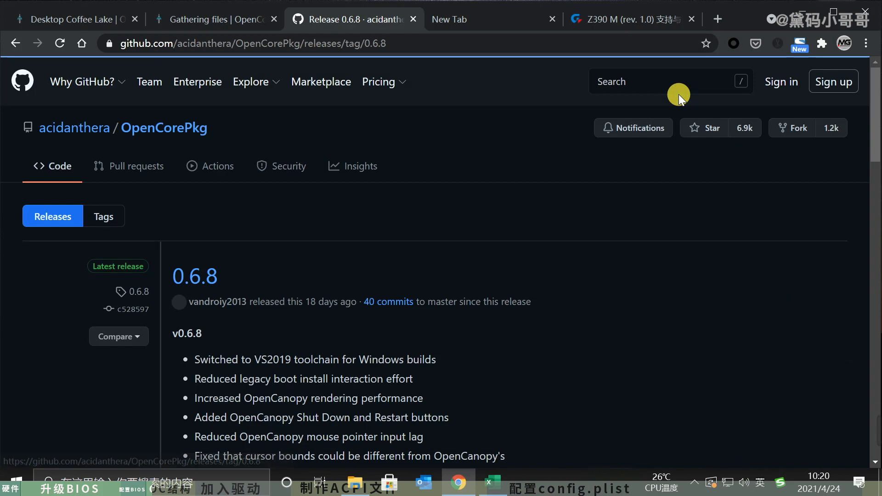
- Download OpenCore-0.6.8-RELEASE.zip from the release assets into the Downloads folder on drive D
{"action": "scroll", "coordinate": [502, 330], "scroll_direction": "down", "scroll_amount": 7}
{"action": "scroll", "coordinate": [511, 323], "scroll_direction": "down", "scroll_amount": 10}
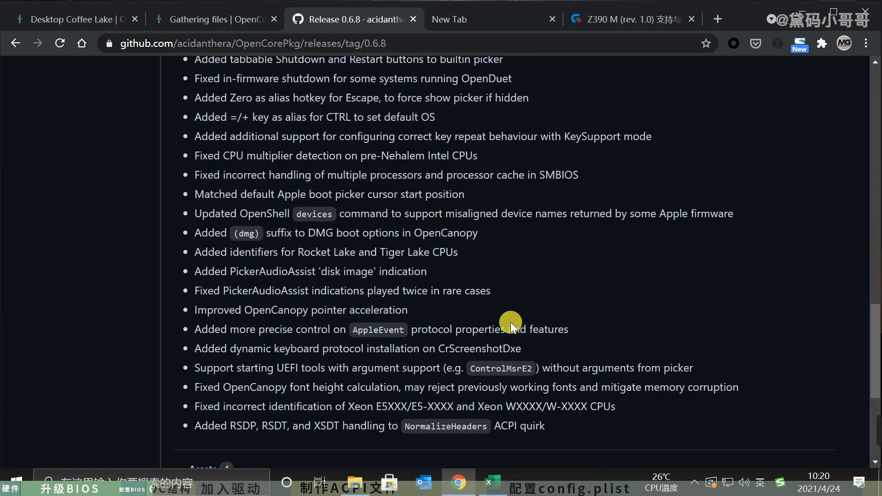
{"action": "left_click", "coordinate": [281, 271]}
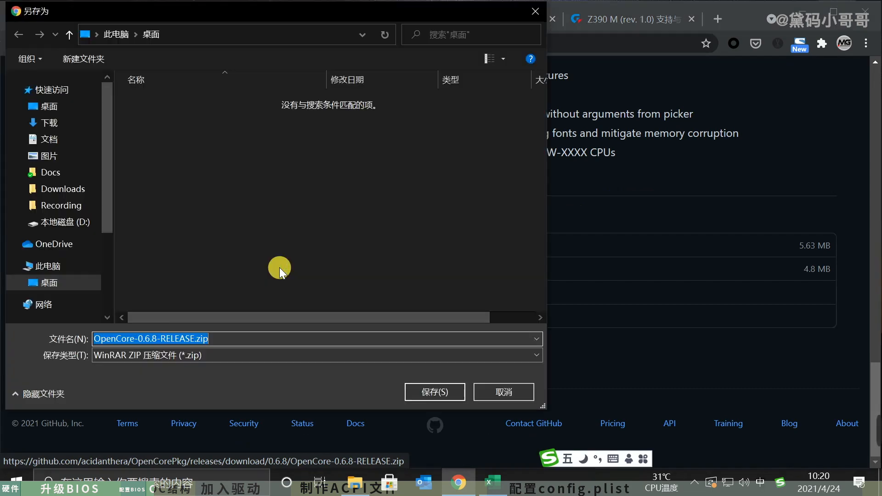
{"action": "scroll", "coordinate": [116, 255], "scroll_direction": "down", "scroll_amount": 2}
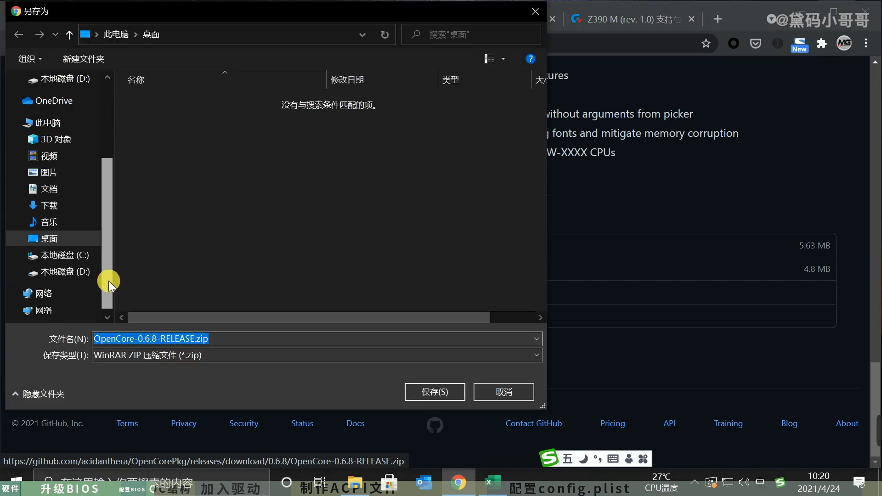
{"action": "left_click", "coordinate": [66, 272]}
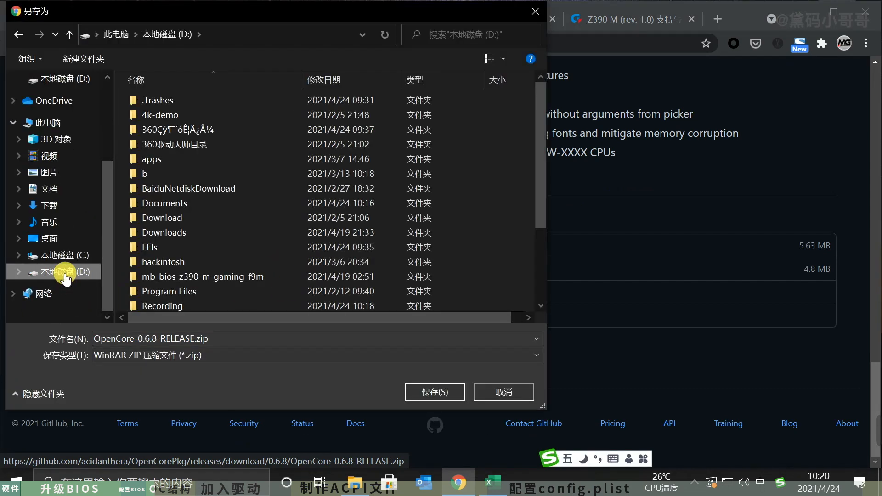
{"action": "double_click", "coordinate": [188, 232]}
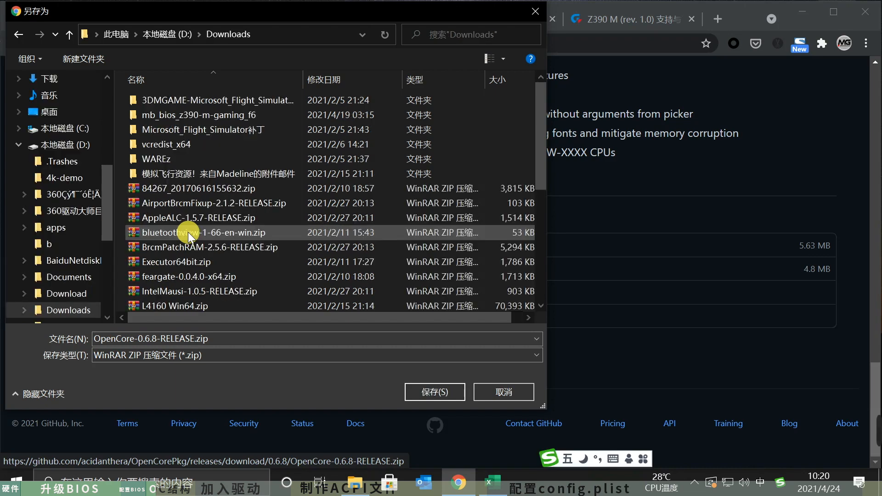
{"action": "left_click", "coordinate": [453, 391]}
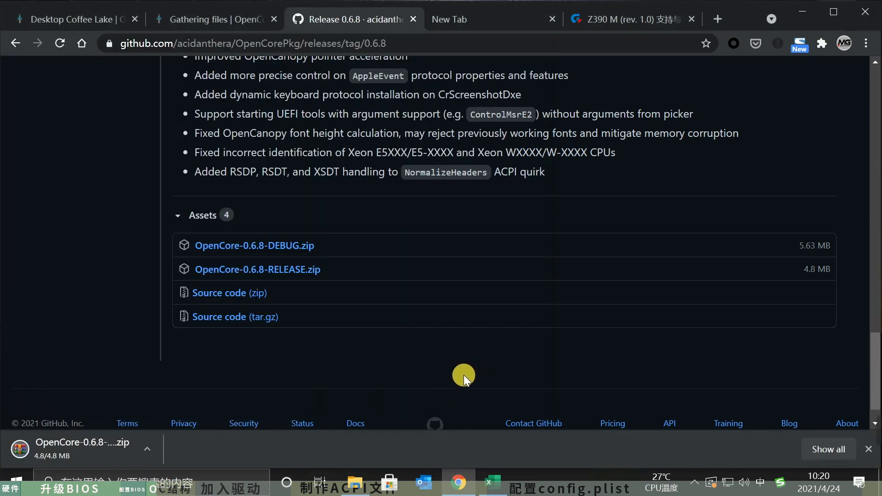
- Minimize the browser, create a folder named EFI on the desktop, move it to the upper area and open it
{"action": "left_click", "coordinate": [799, 10]}
{"action": "right_click", "coordinate": [397, 250]}
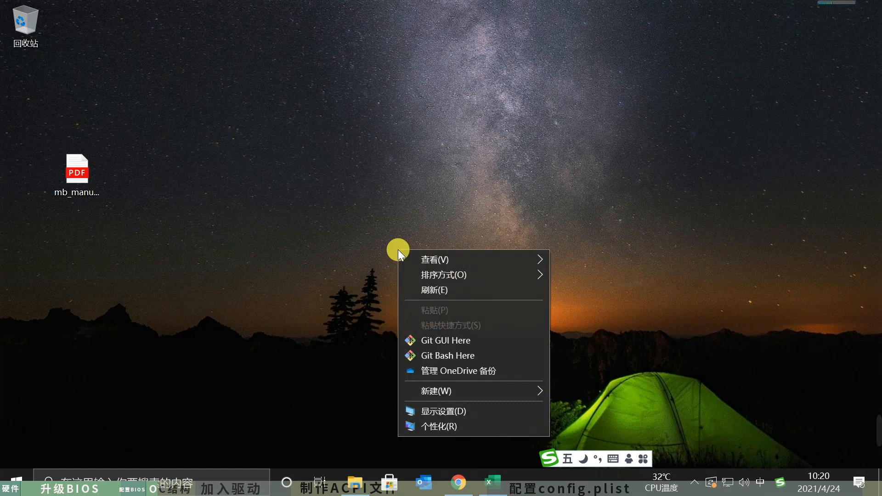
{"action": "mouse_move", "coordinate": [508, 393]}
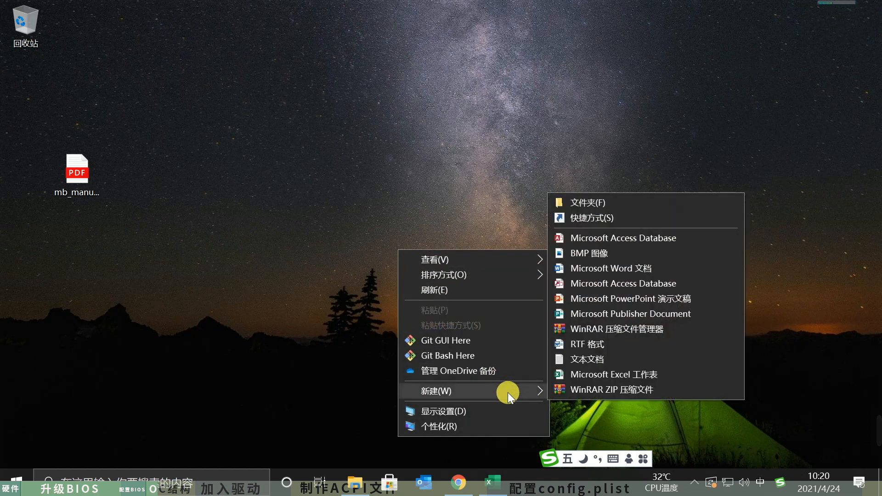
{"action": "left_click", "coordinate": [621, 202]}
{"action": "type", "text": "EFI"}
{"action": "key", "text": "Return"}
{"action": "key", "text": "Return"}
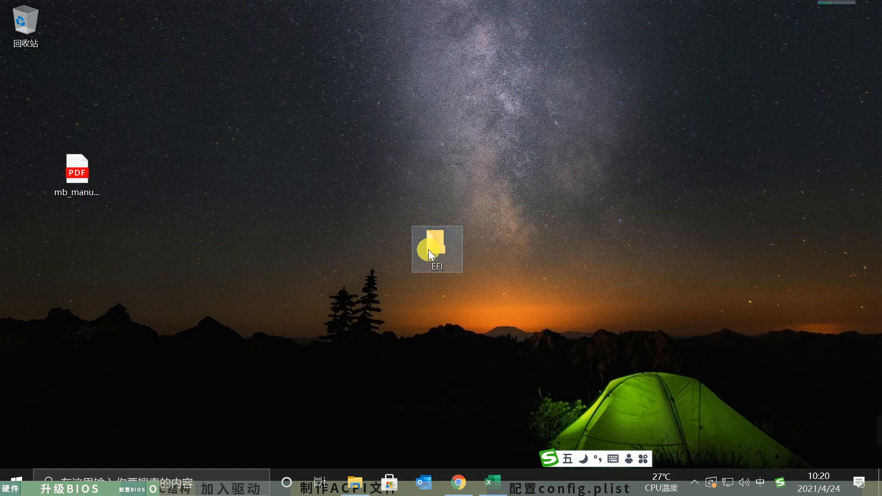
{"action": "left_click_drag", "start_coordinate": [428, 249], "coordinate": [523, 113]}
{"action": "double_click", "coordinate": [543, 89]}
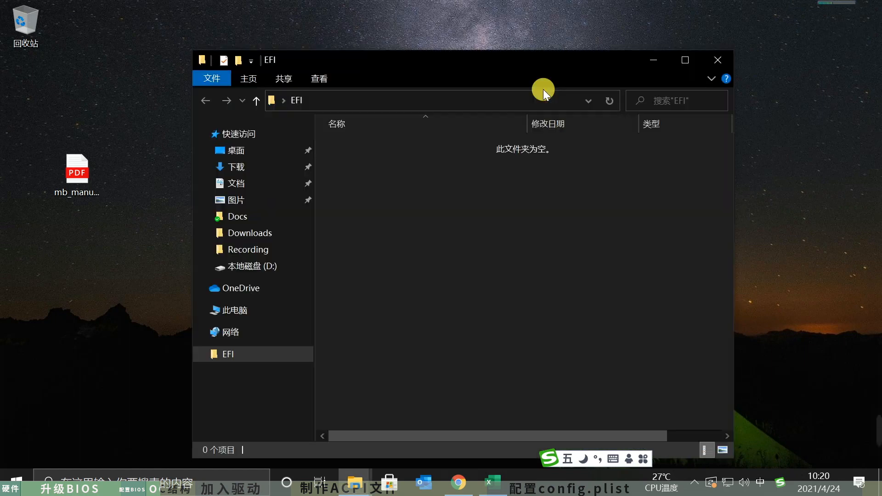
- Open the downloaded OpenCore-0.6.8-RELEASE.zip from Chrome in WinRAR and go to its X64\EFI folder
{"action": "left_click", "coordinate": [471, 487]}
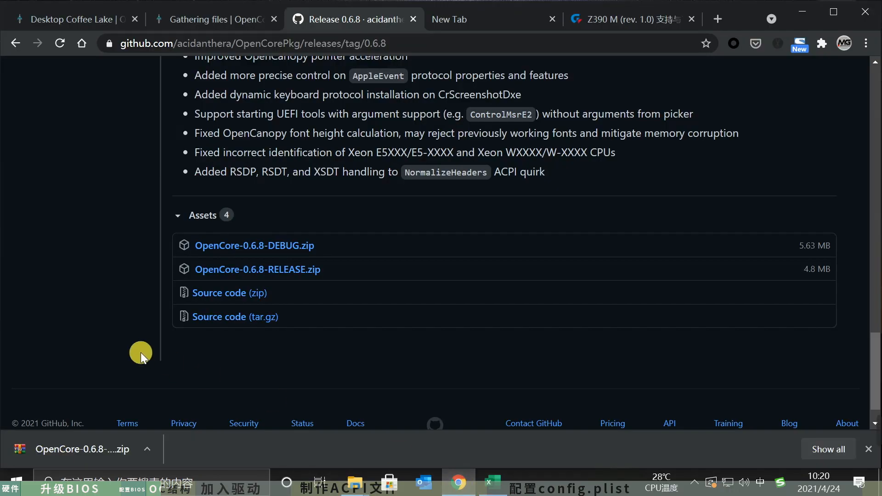
{"action": "left_click", "coordinate": [81, 441]}
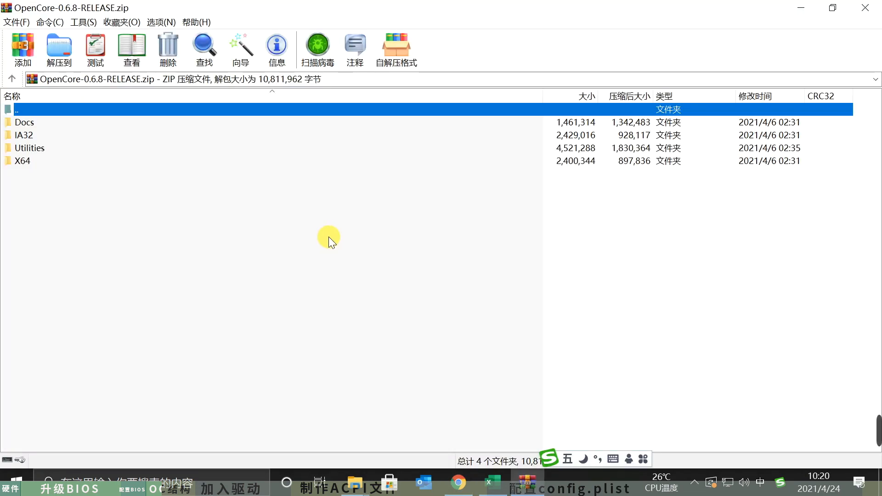
{"action": "double_click", "coordinate": [41, 162]}
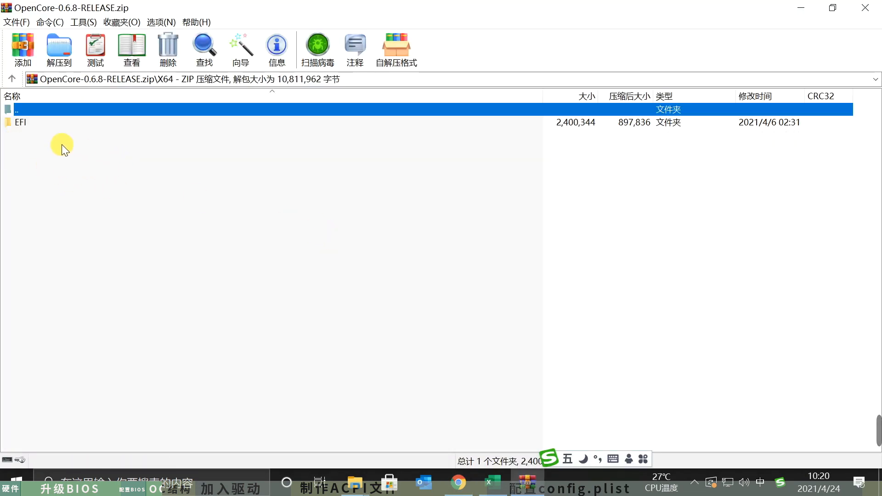
{"action": "left_click", "coordinate": [34, 124]}
{"action": "double_click", "coordinate": [15, 123]}
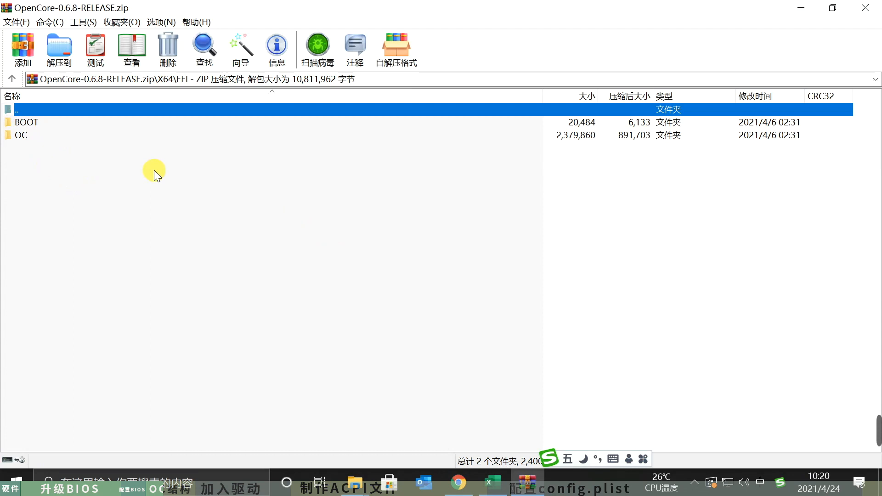
{"action": "left_click", "coordinate": [9, 78]}
{"action": "left_click", "coordinate": [76, 171]}
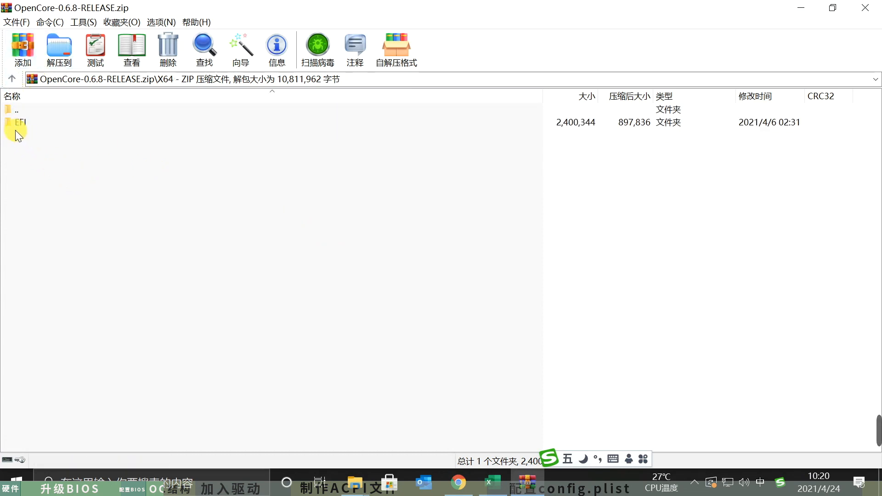
{"action": "left_click", "coordinate": [8, 128]}
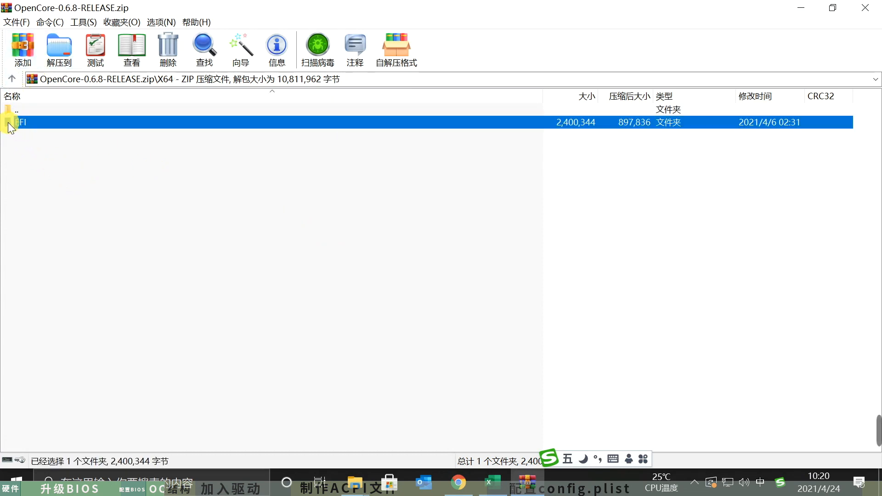
{"action": "double_click", "coordinate": [142, 122]}
- Extract the BOOT and OC folders from the archive into the desktop EFI folder
{"action": "left_click_drag", "start_coordinate": [179, 237], "coordinate": [19, 124]}
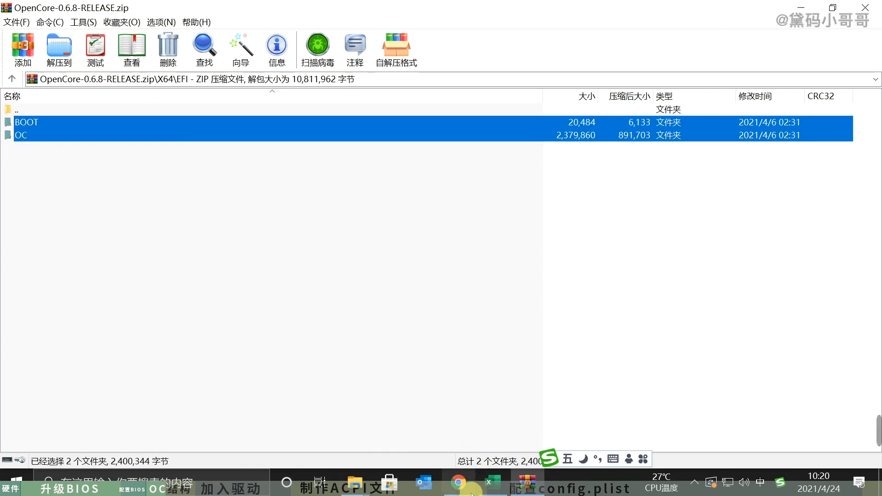
{"action": "left_click", "coordinate": [345, 488]}
{"action": "mouse_move", "coordinate": [391, 437]}
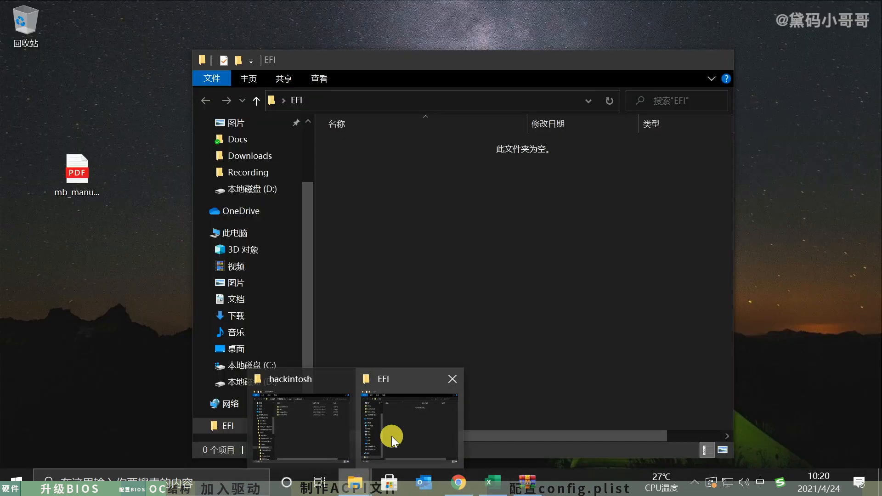
{"action": "left_click", "coordinate": [392, 437]}
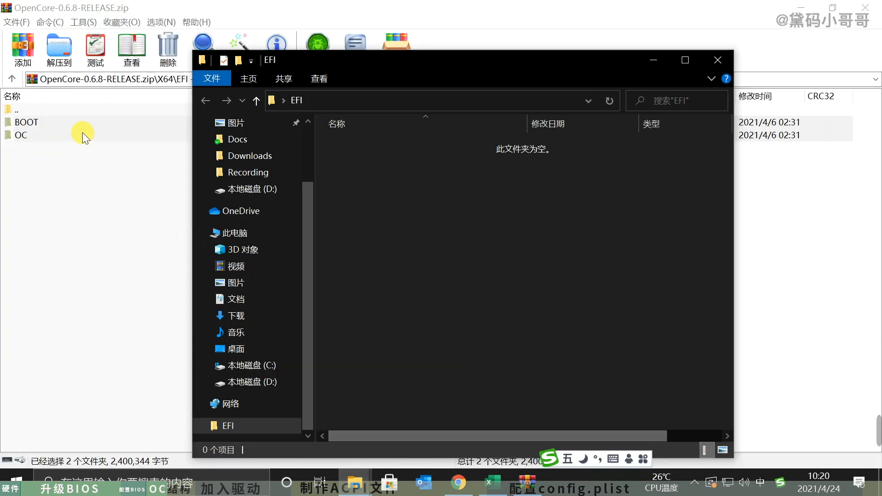
{"action": "left_click_drag", "start_coordinate": [29, 124], "coordinate": [420, 401]}
{"action": "left_click_drag", "start_coordinate": [454, 327], "coordinate": [457, 324]}
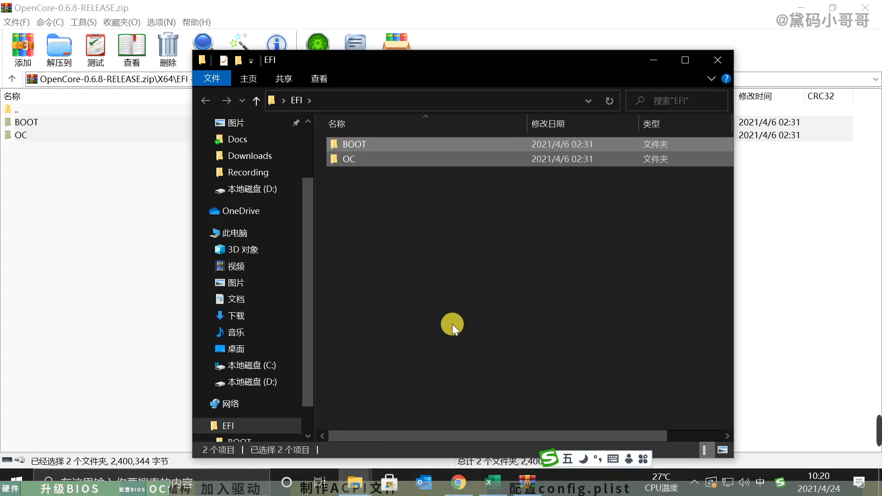
{"action": "left_click", "coordinate": [454, 314]}
- Move the EFI folder window to the upper area and open the Drivers folder inside OC
{"action": "left_click_drag", "start_coordinate": [432, 59], "coordinate": [378, 12]}
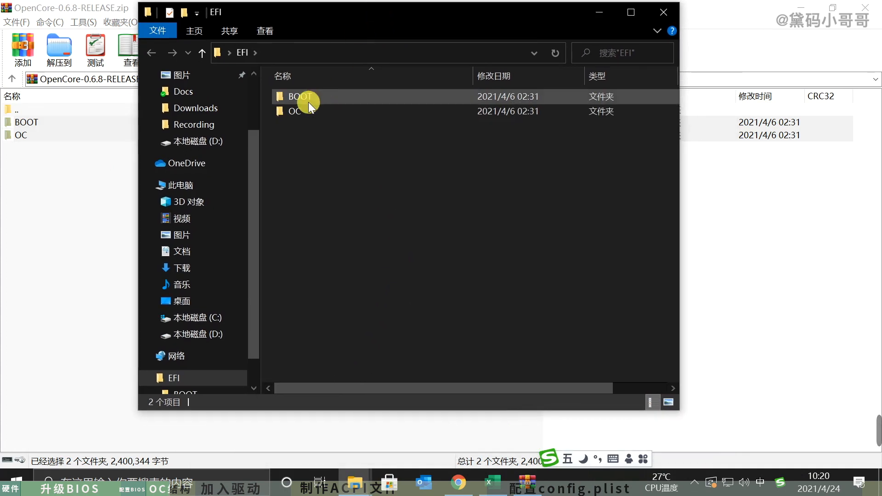
{"action": "double_click", "coordinate": [307, 109]}
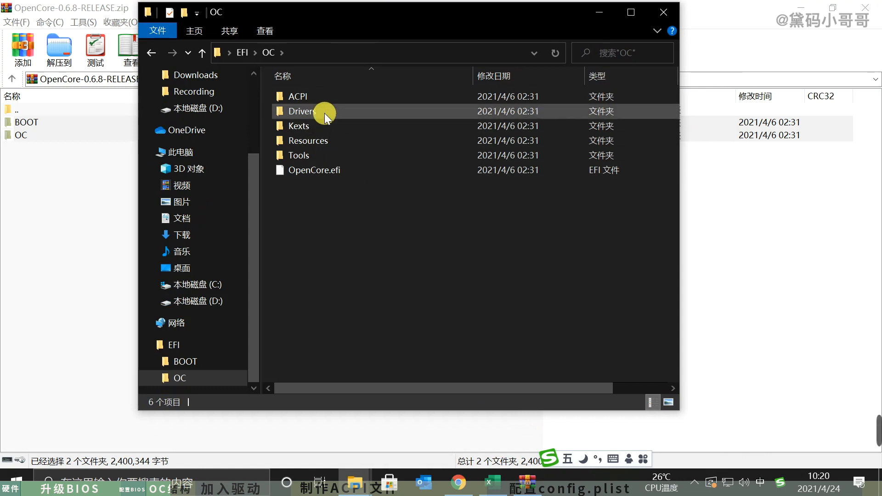
{"action": "double_click", "coordinate": [324, 113]}
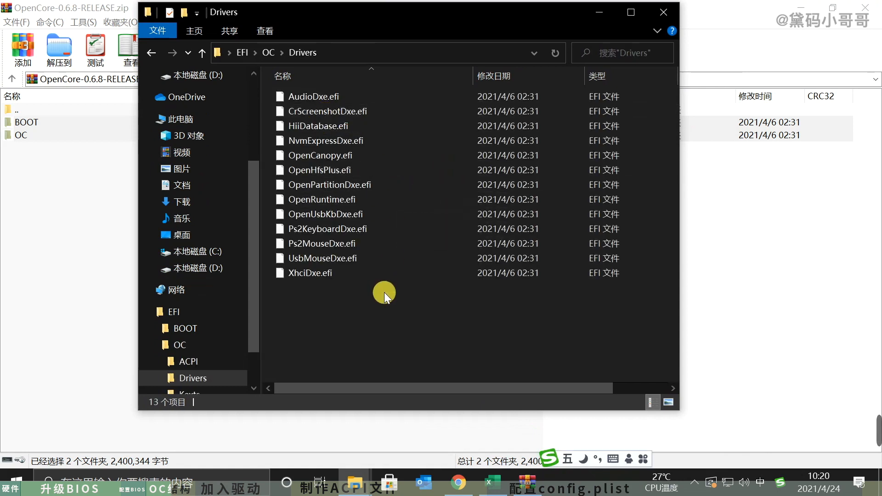
- Delete every driver from the Drivers folder except CrScreenshotDxe.efi, OpenCanopy.efi, OpenHfsPlus.efi and OpenRuntime.efi
{"action": "left_click", "coordinate": [342, 98]}
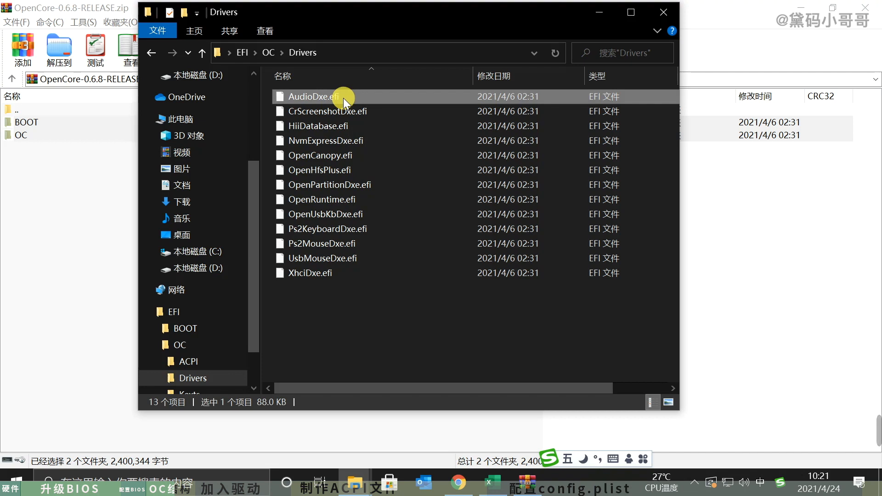
{"action": "left_click", "coordinate": [343, 96]}
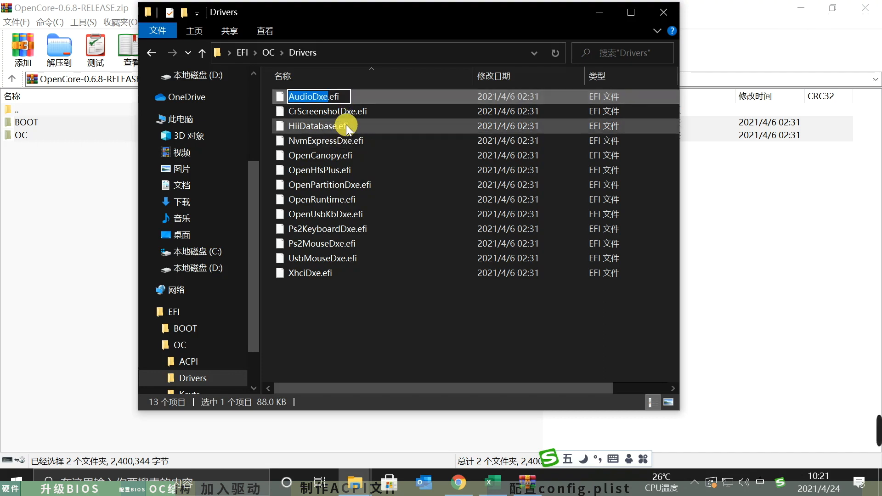
{"action": "left_click", "coordinate": [382, 97]}
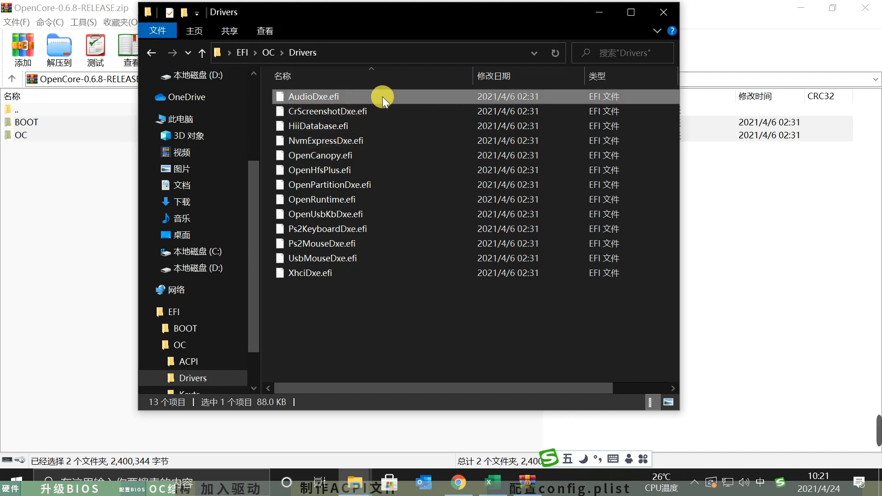
{"action": "left_click", "coordinate": [343, 126], "text": "ctrl"}
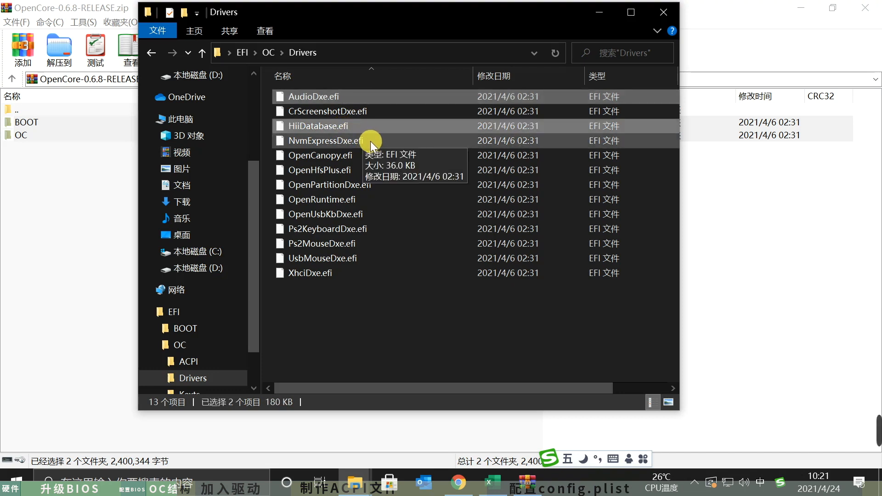
{"action": "left_click", "coordinate": [370, 141], "text": "ctrl"}
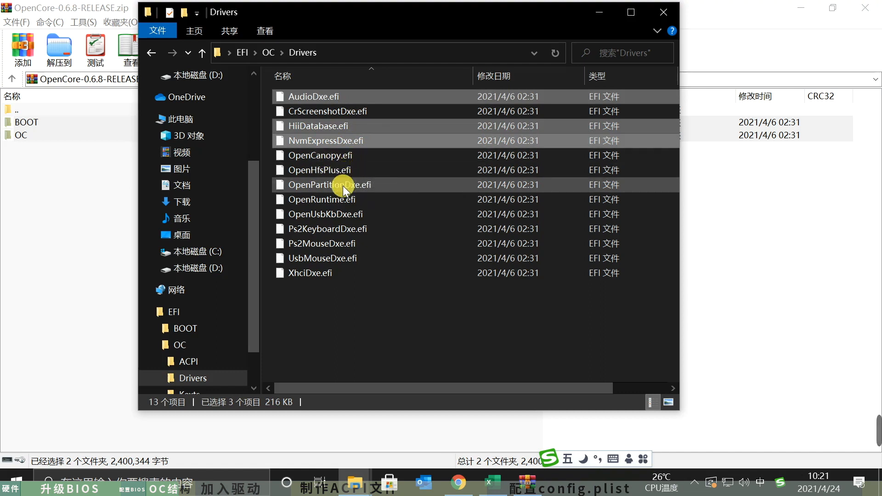
{"action": "left_click", "coordinate": [359, 187], "text": "ctrl"}
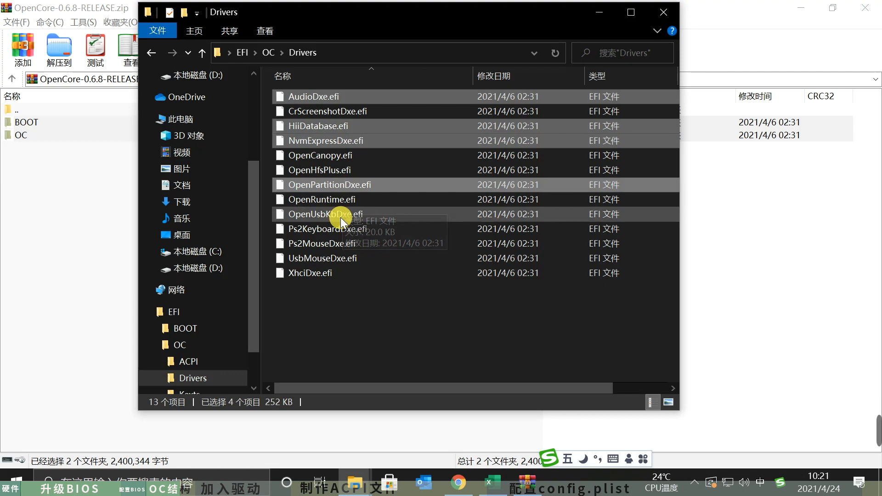
{"action": "left_click", "coordinate": [346, 217], "text": "ctrl"}
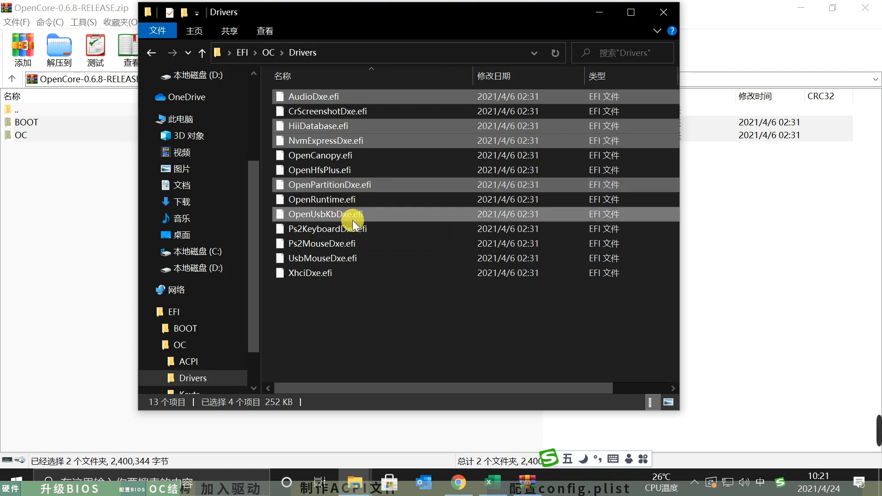
{"action": "left_click", "coordinate": [330, 232], "text": "ctrl"}
{"action": "left_click", "coordinate": [345, 245], "text": "ctrl"}
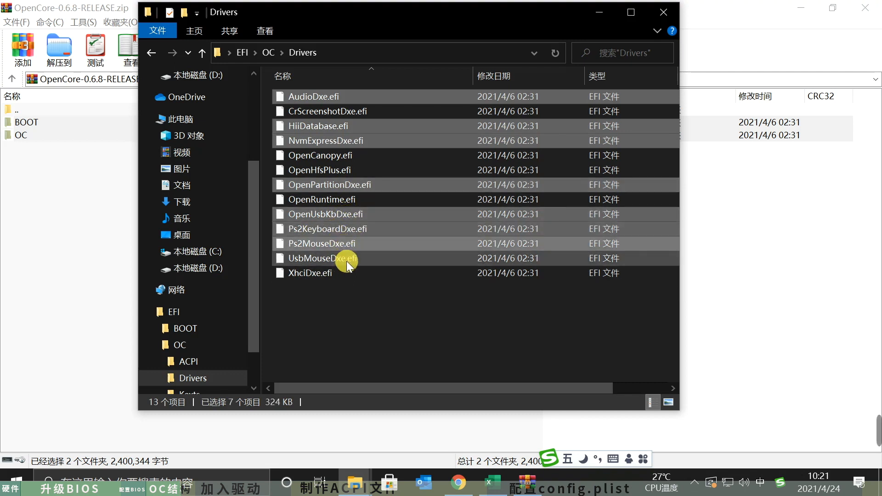
{"action": "left_click", "coordinate": [349, 258], "text": "ctrl"}
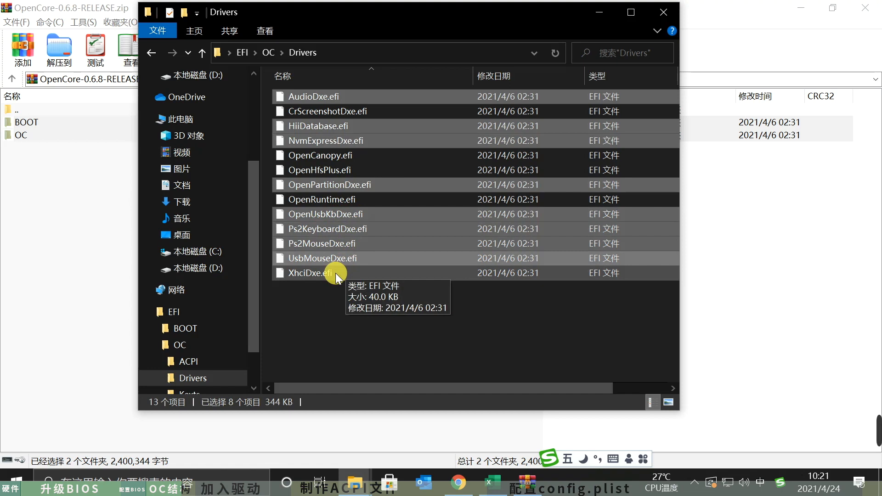
{"action": "left_click", "coordinate": [336, 273], "text": "ctrl"}
{"action": "right_click", "coordinate": [353, 233]}
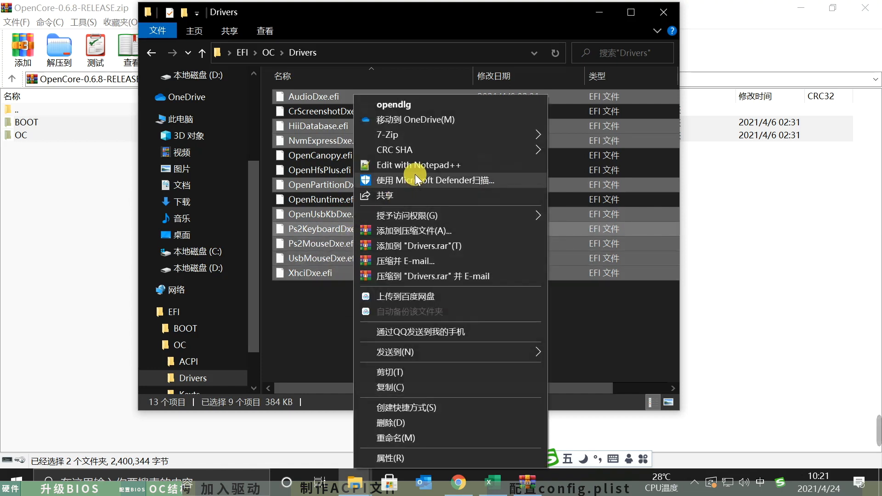
{"action": "left_click", "coordinate": [440, 423]}
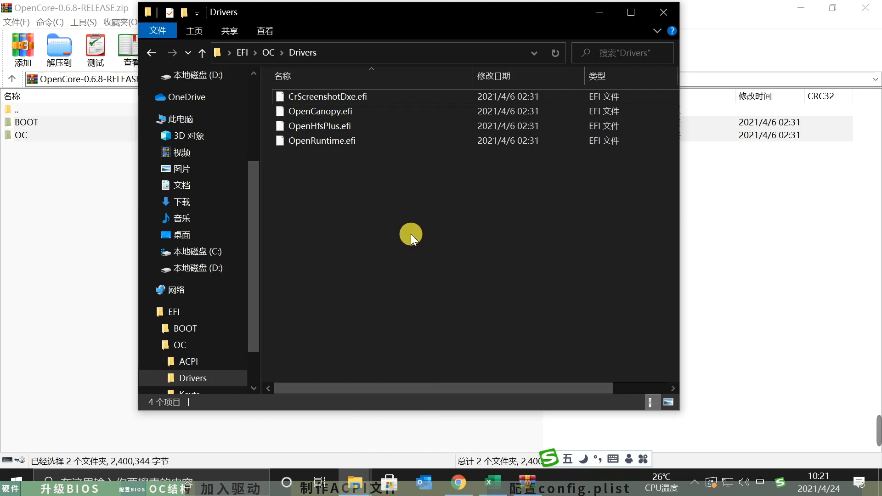
- Look through OC's Kexts, ACPI, Resources and Tools folders and the BOOT folder, and return to the EFI folder
{"action": "left_click", "coordinate": [270, 47]}
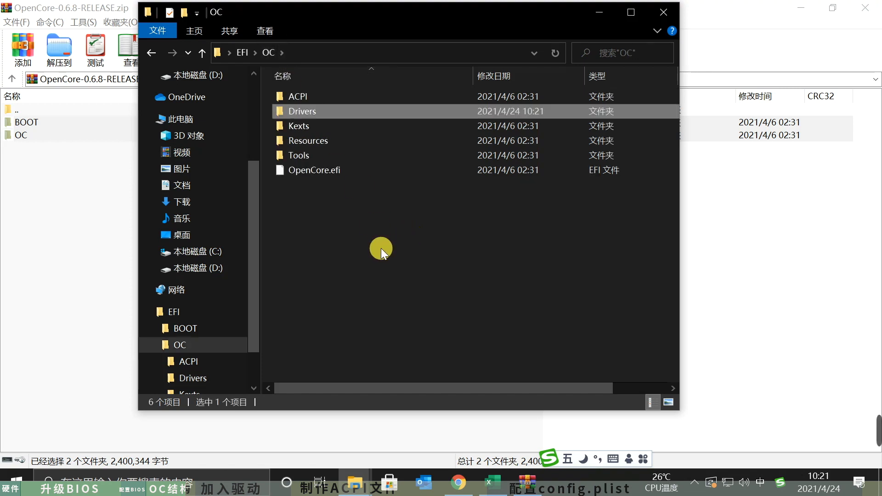
{"action": "double_click", "coordinate": [307, 128]}
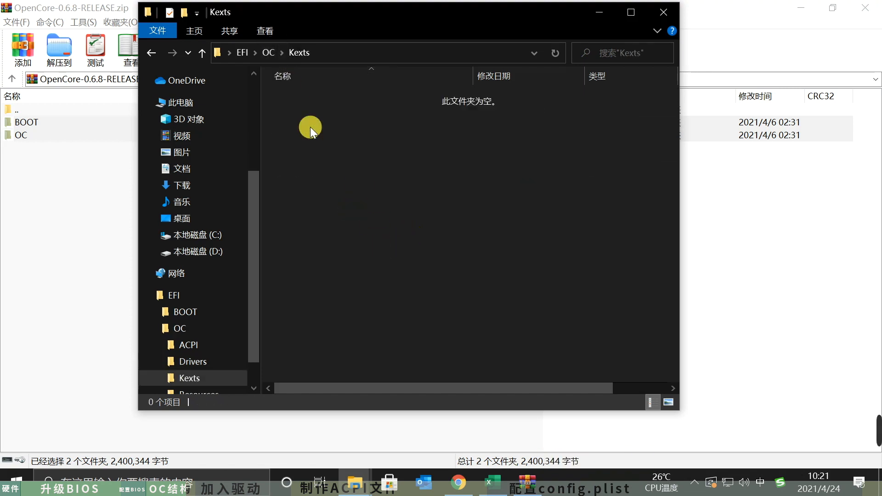
{"action": "left_click", "coordinate": [266, 52]}
{"action": "double_click", "coordinate": [302, 94]}
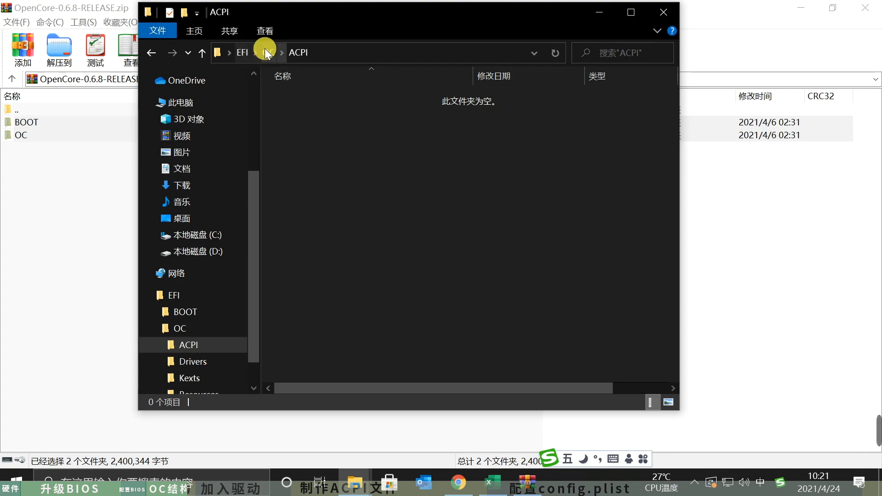
{"action": "left_click", "coordinate": [265, 50]}
{"action": "double_click", "coordinate": [315, 139]}
{"action": "double_click", "coordinate": [289, 96]}
{"action": "left_click", "coordinate": [269, 53]}
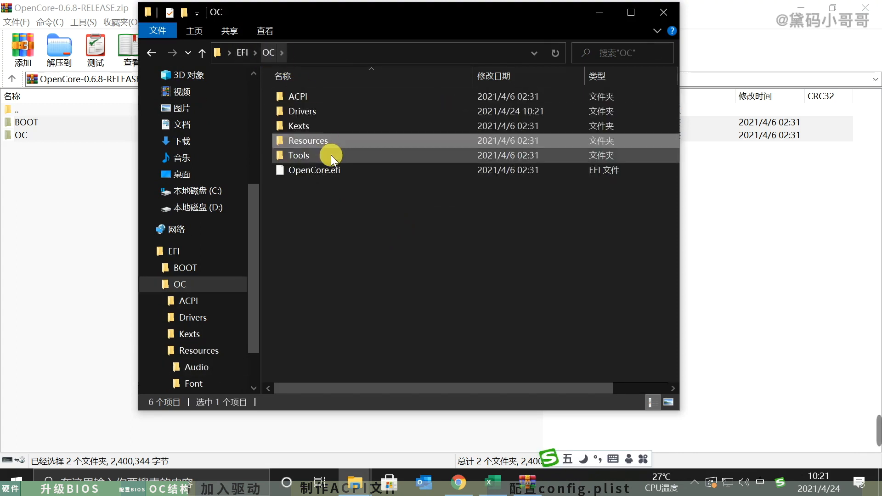
{"action": "double_click", "coordinate": [324, 157]}
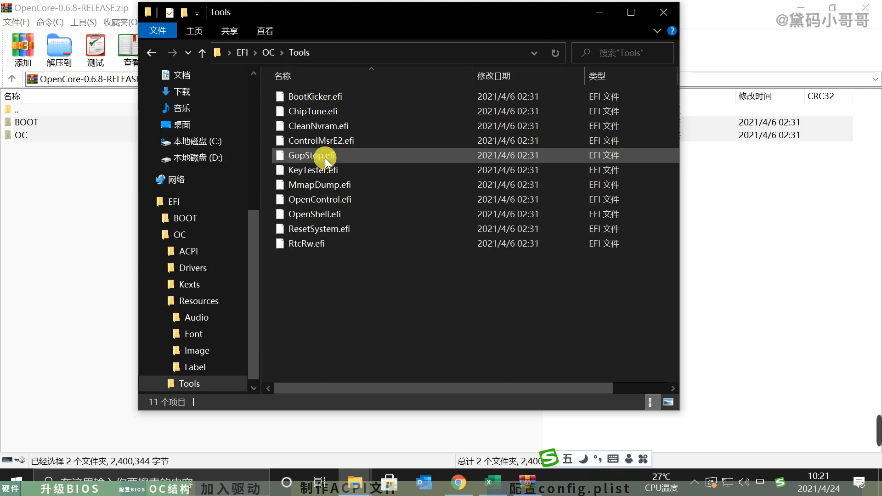
{"action": "left_click", "coordinate": [265, 52]}
{"action": "left_click", "coordinate": [244, 53]}
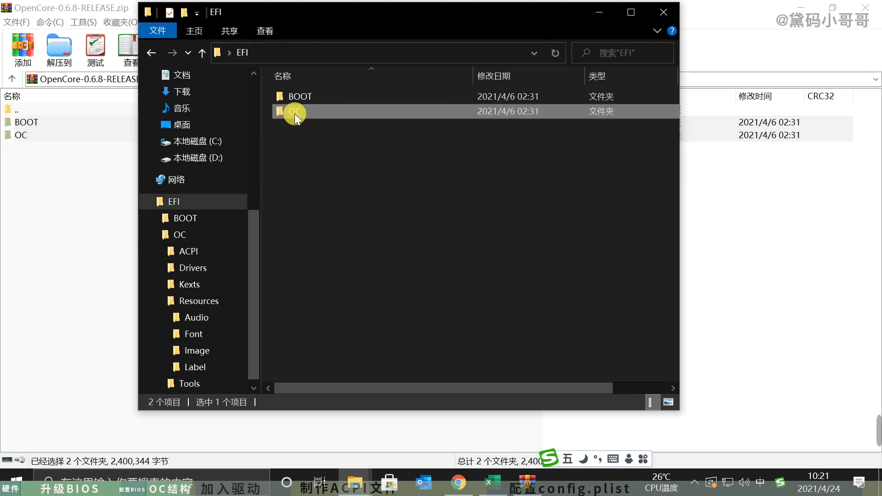
{"action": "double_click", "coordinate": [311, 98]}
{"action": "left_click", "coordinate": [241, 51]}
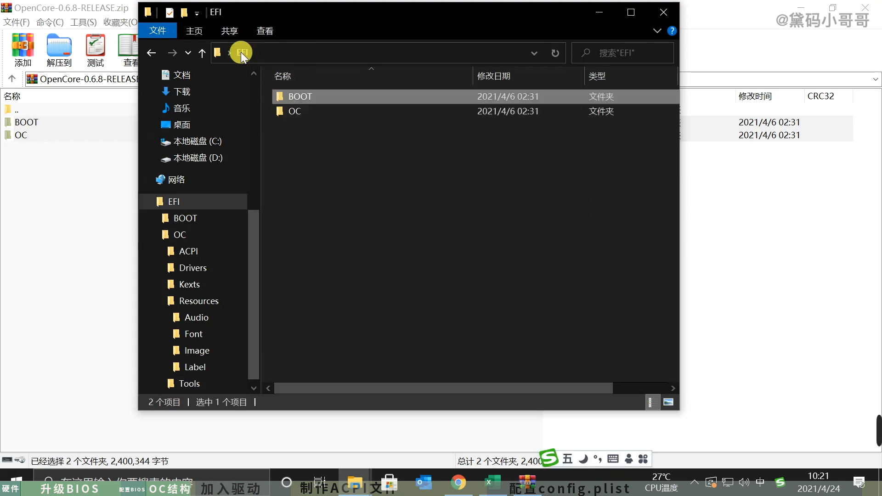
- Minimize the EFI window, close the OpenCore archive and release page, and switch to the Gathering files guide in Chrome
{"action": "left_click", "coordinate": [599, 12]}
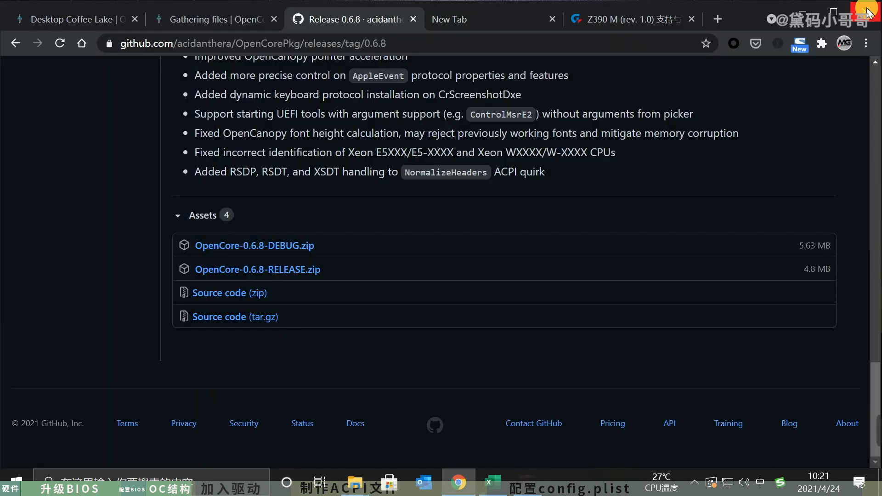
{"action": "left_click", "coordinate": [865, 8]}
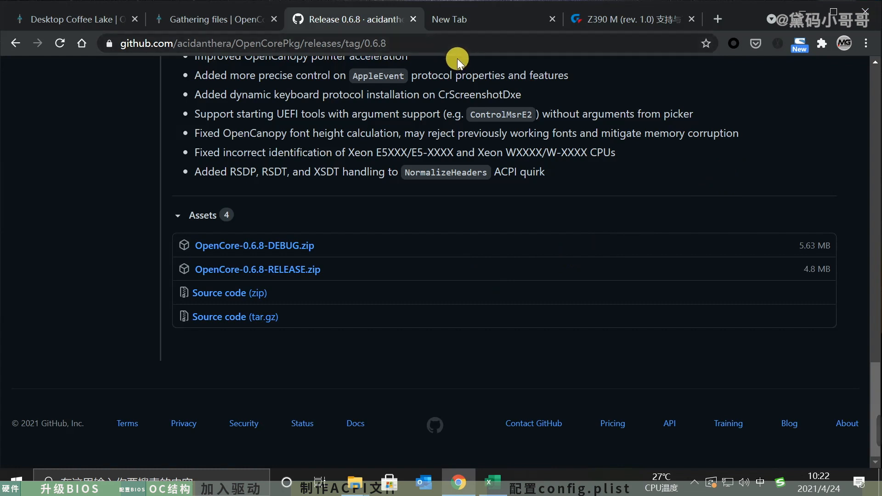
{"action": "left_click", "coordinate": [411, 18]}
{"action": "left_click", "coordinate": [193, 19]}
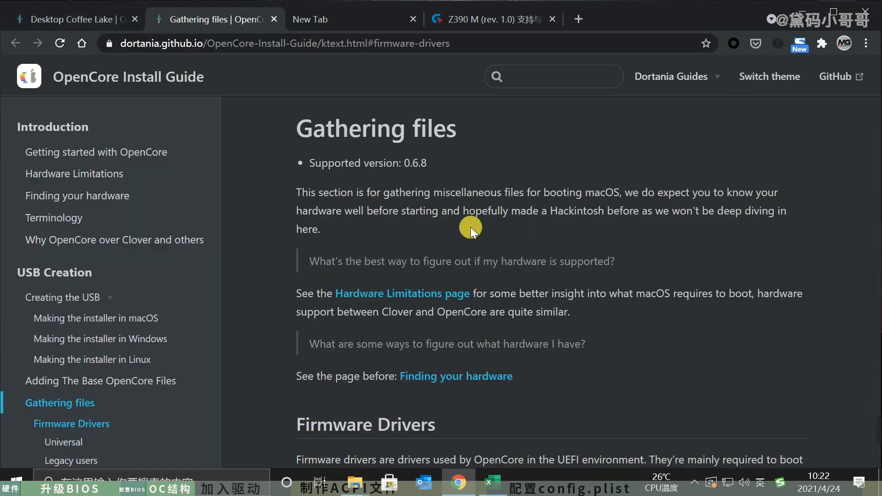
- Review the guide's required universal firmware drivers and check the hardware list in the Excel workbook
{"action": "scroll", "coordinate": [739, 255], "scroll_direction": "down", "scroll_amount": 9}
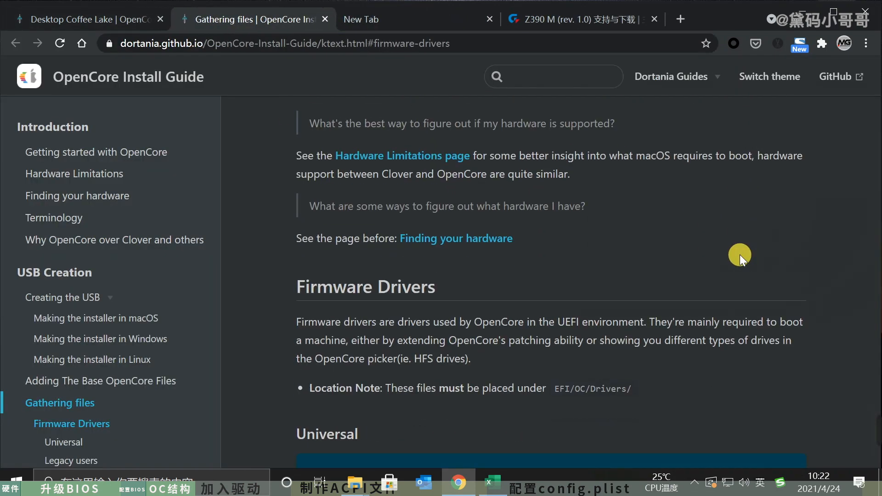
{"action": "scroll", "coordinate": [740, 254], "scroll_direction": "down", "scroll_amount": 2}
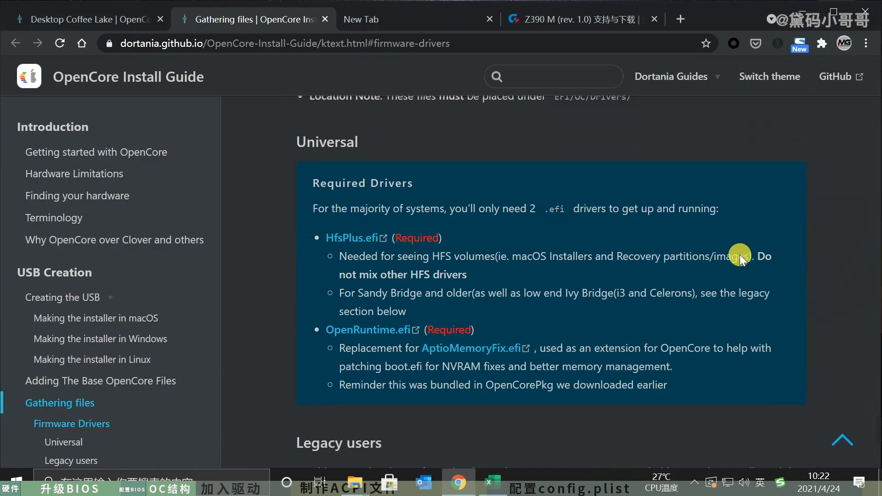
{"action": "scroll", "coordinate": [527, 272], "scroll_direction": "down", "scroll_amount": 4}
{"action": "scroll", "coordinate": [549, 260], "scroll_direction": "up", "scroll_amount": 6}
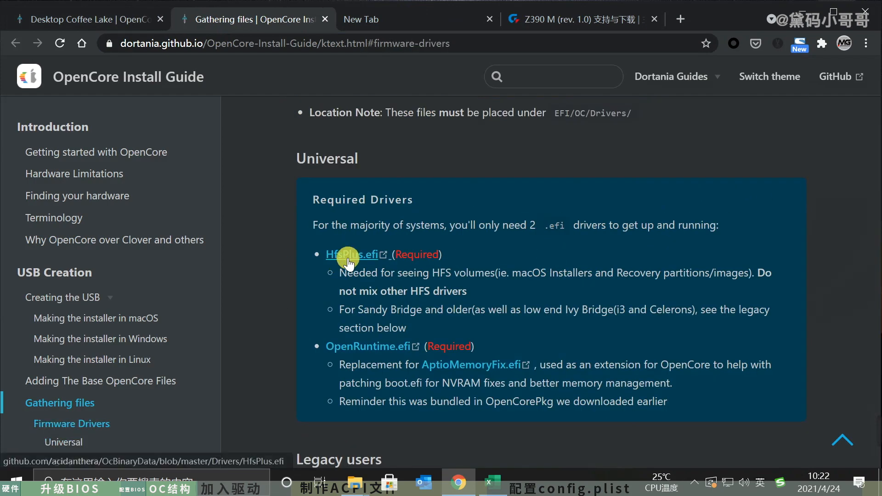
{"action": "left_click", "coordinate": [493, 486]}
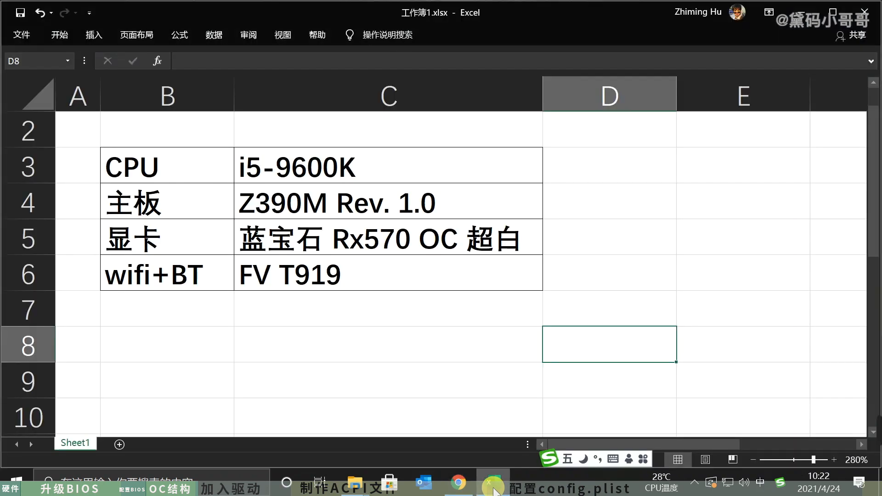
{"action": "left_click", "coordinate": [492, 486]}
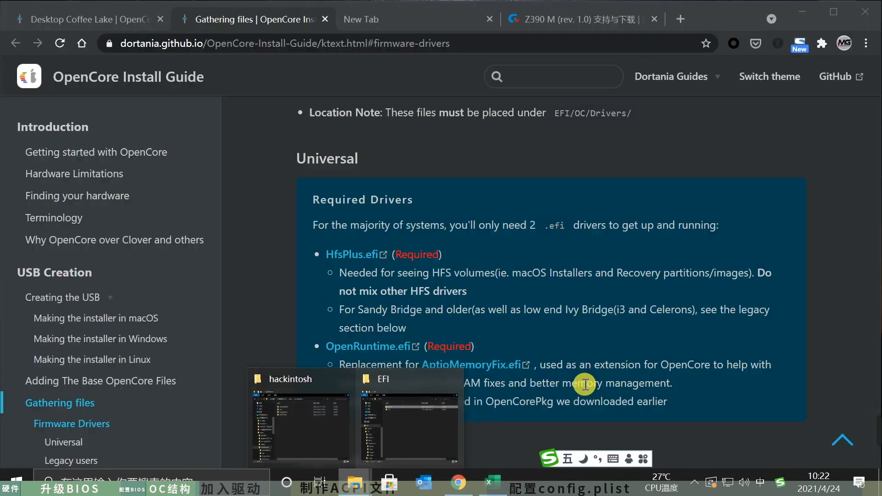
{"action": "left_click", "coordinate": [719, 334]}
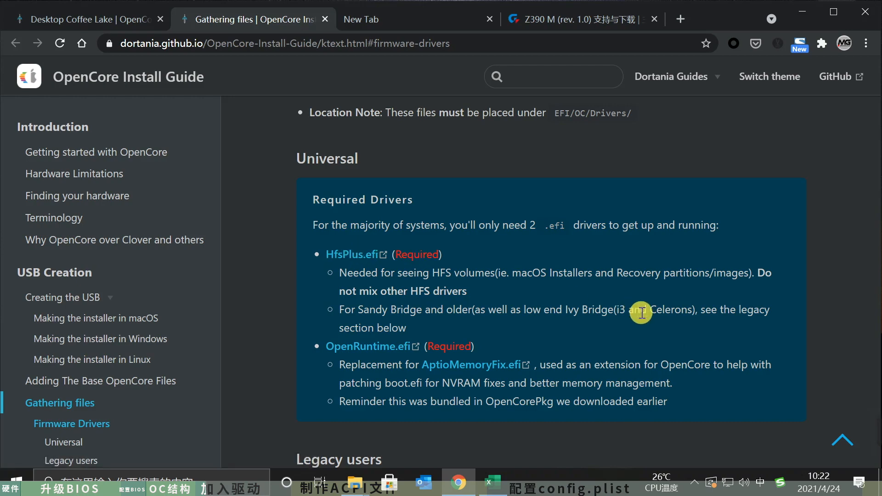
- Read the guide's Legacy users driver section and continue to the required kexts
{"action": "scroll", "coordinate": [642, 313], "scroll_direction": "down", "scroll_amount": 2}
{"action": "scroll", "coordinate": [642, 314], "scroll_direction": "down", "scroll_amount": 2}
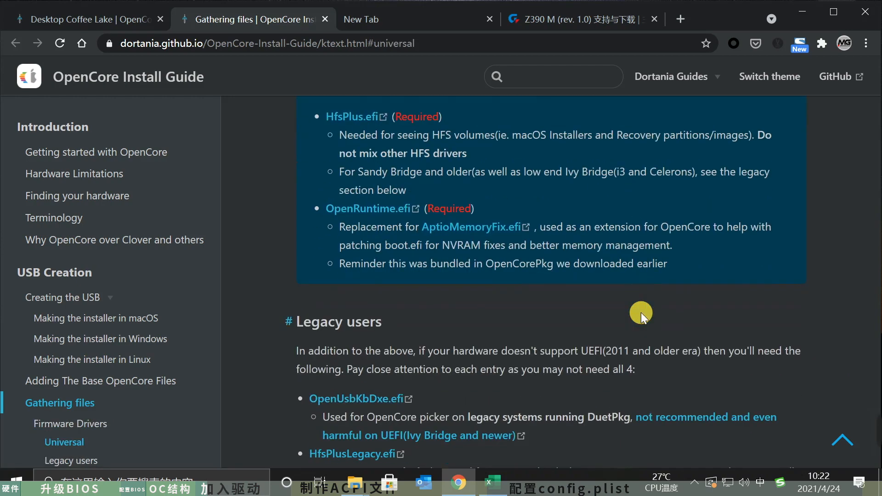
{"action": "scroll", "coordinate": [641, 312], "scroll_direction": "down", "scroll_amount": 5}
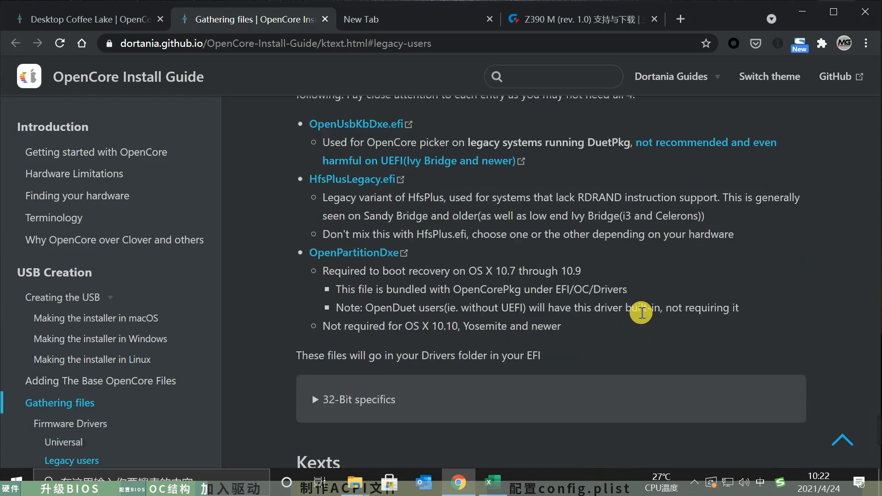
{"action": "scroll", "coordinate": [641, 312], "scroll_direction": "up", "scroll_amount": 2}
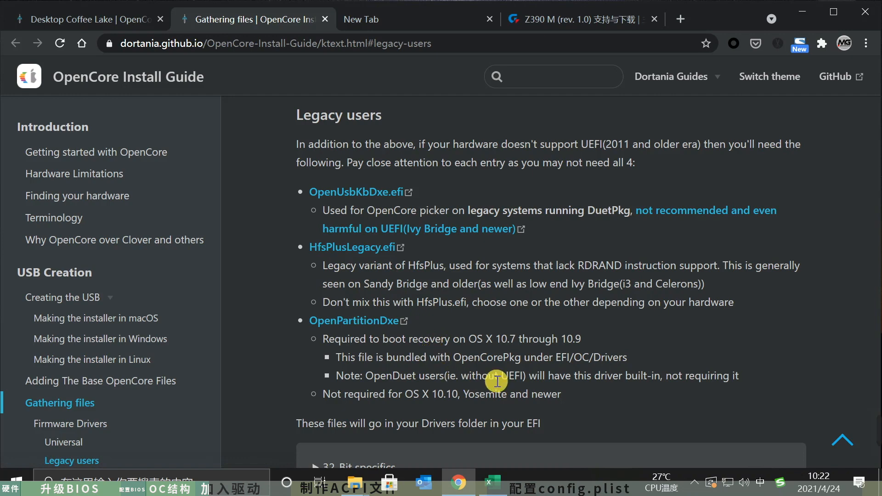
{"action": "scroll", "coordinate": [579, 387], "scroll_direction": "down", "scroll_amount": 1}
{"action": "scroll", "coordinate": [579, 387], "scroll_direction": "down", "scroll_amount": 9}
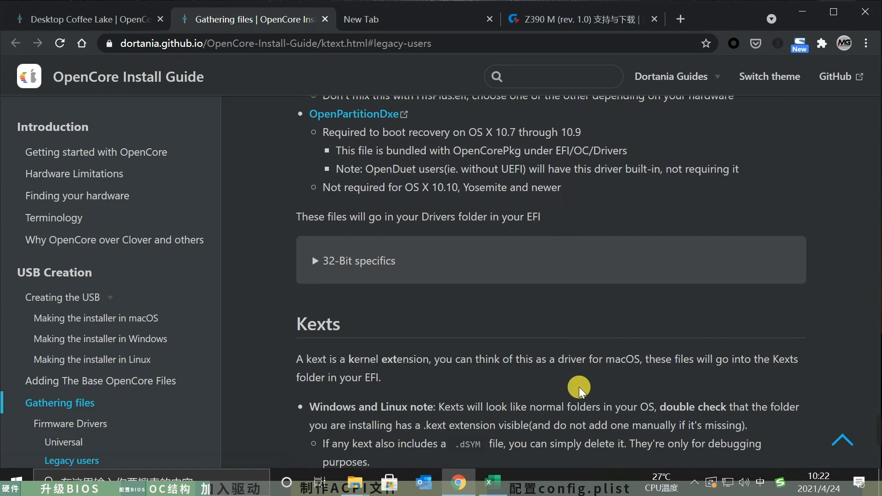
{"action": "scroll", "coordinate": [579, 386], "scroll_direction": "down", "scroll_amount": 4}
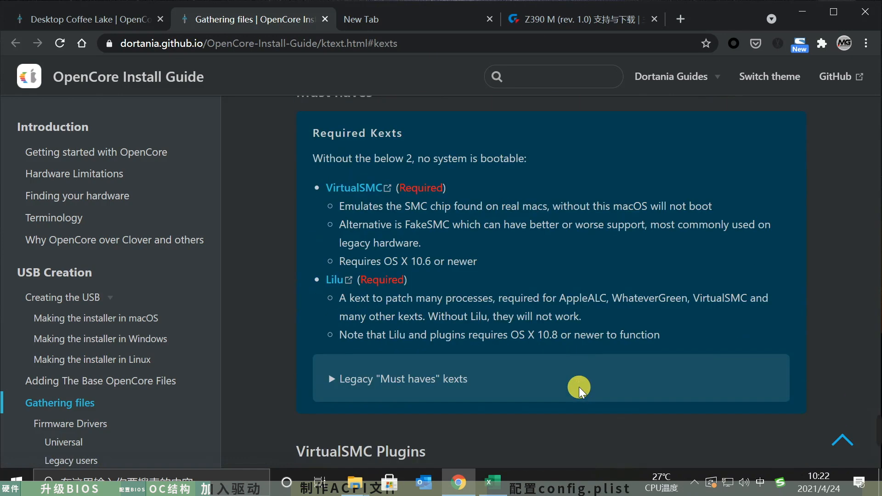
- Open VirtualSMC's release page from the guide and download VirtualSMC-1.2.2-RELEASE.zip
{"action": "middle_click", "coordinate": [355, 189]}
{"action": "left_click", "coordinate": [340, 12]}
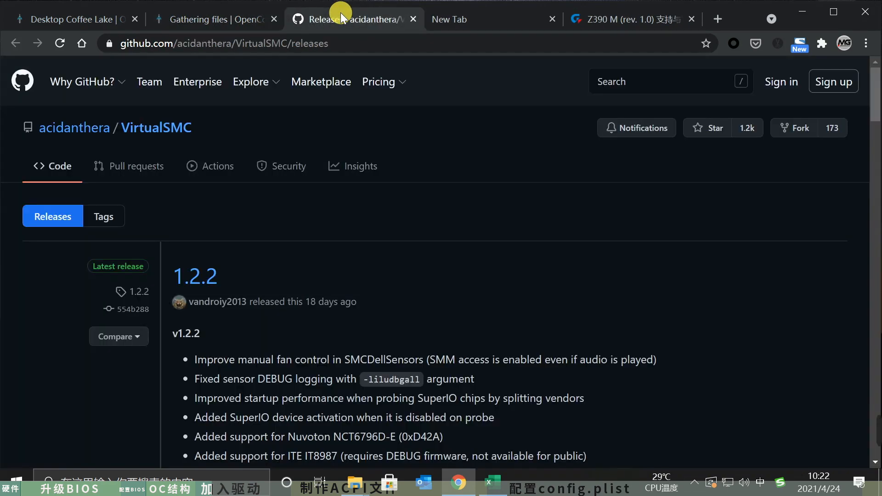
{"action": "scroll", "coordinate": [439, 269], "scroll_direction": "down", "scroll_amount": 12}
{"action": "scroll", "coordinate": [439, 270], "scroll_direction": "up", "scroll_amount": 3}
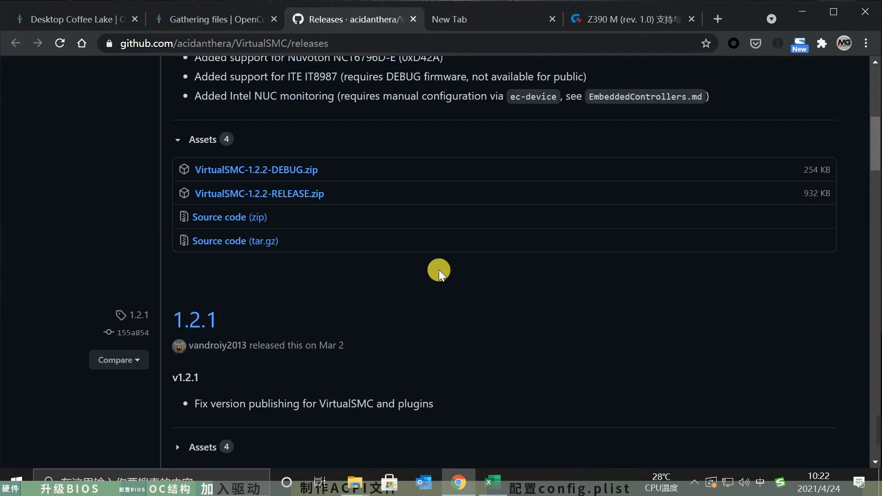
{"action": "left_click_drag", "start_coordinate": [248, 209], "coordinate": [252, 250]}
{"action": "left_click", "coordinate": [296, 232]}
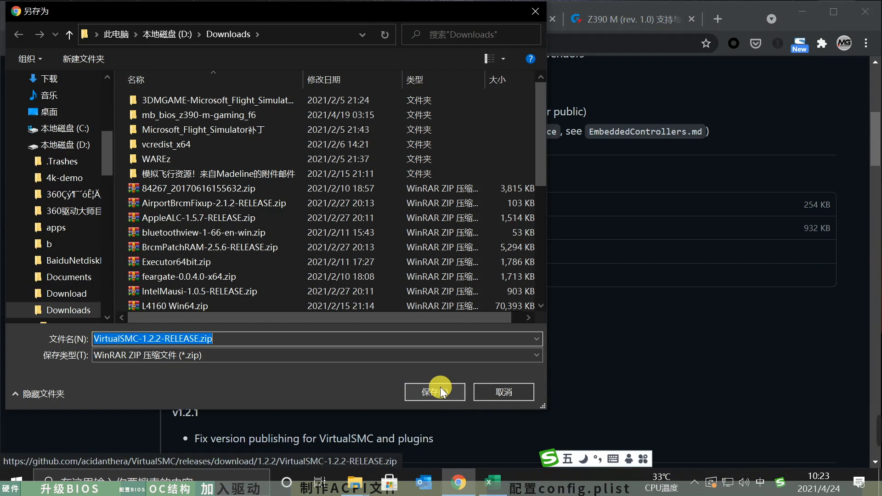
{"action": "left_click", "coordinate": [441, 391]}
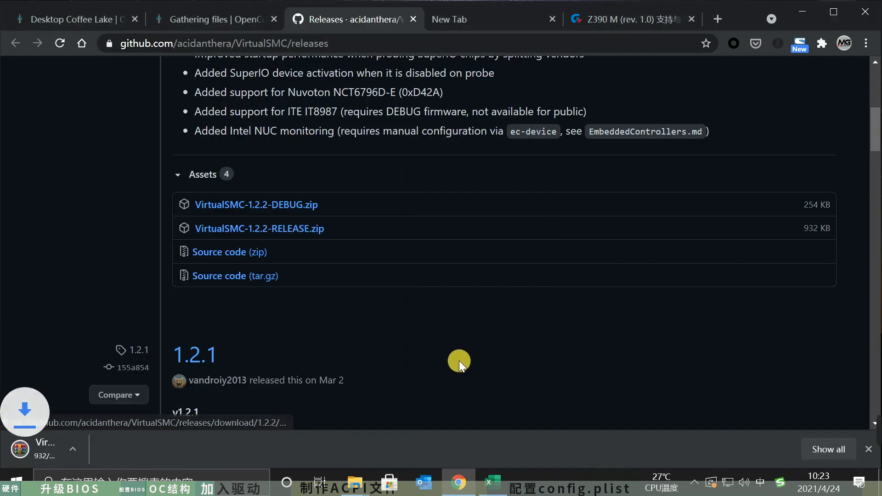
- Open the downloaded VirtualSMC archive and arrange its window side by side with the EFI folder window
{"action": "left_click", "coordinate": [66, 445]}
{"action": "mouse_move", "coordinate": [351, 475]}
{"action": "left_click", "coordinate": [406, 430]}
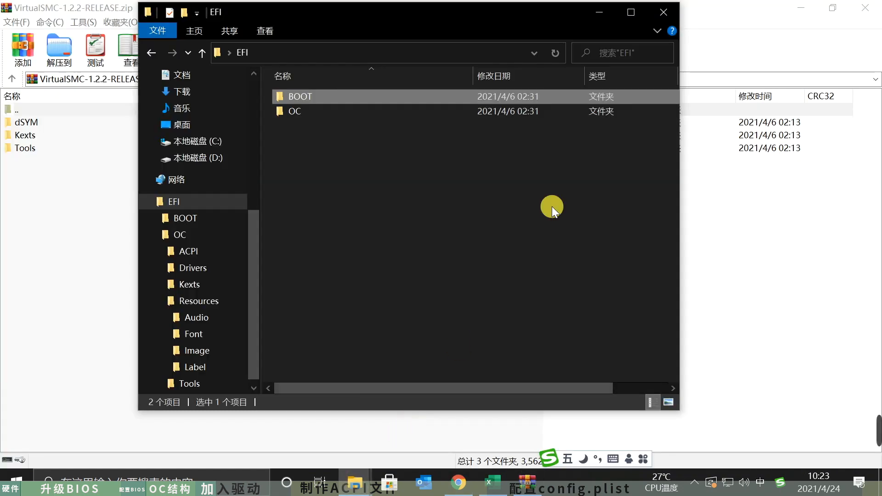
{"action": "left_click", "coordinate": [752, 15]}
{"action": "double_click", "coordinate": [674, 16]}
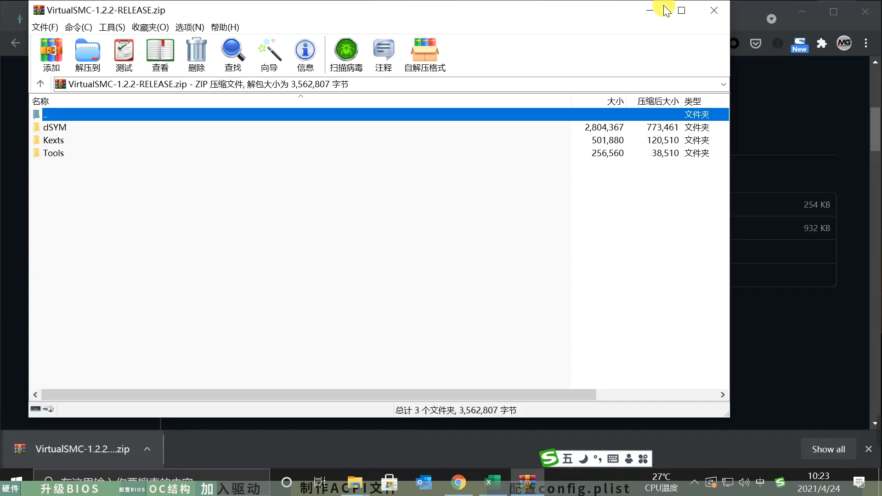
{"action": "left_click_drag", "start_coordinate": [728, 414], "coordinate": [430, 462]}
{"action": "left_click", "coordinate": [540, 274]}
{"action": "left_click_drag", "start_coordinate": [335, 15], "coordinate": [627, 57]}
- Open the OC\Kexts folder inside EFI and the Kexts folder inside the VirtualSMC archive
{"action": "double_click", "coordinate": [593, 148]}
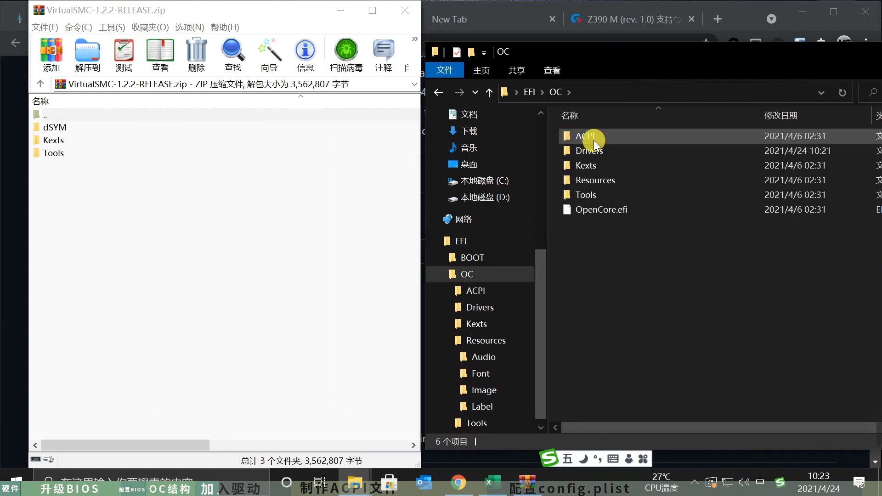
{"action": "double_click", "coordinate": [602, 162]}
{"action": "left_click", "coordinate": [304, 170]}
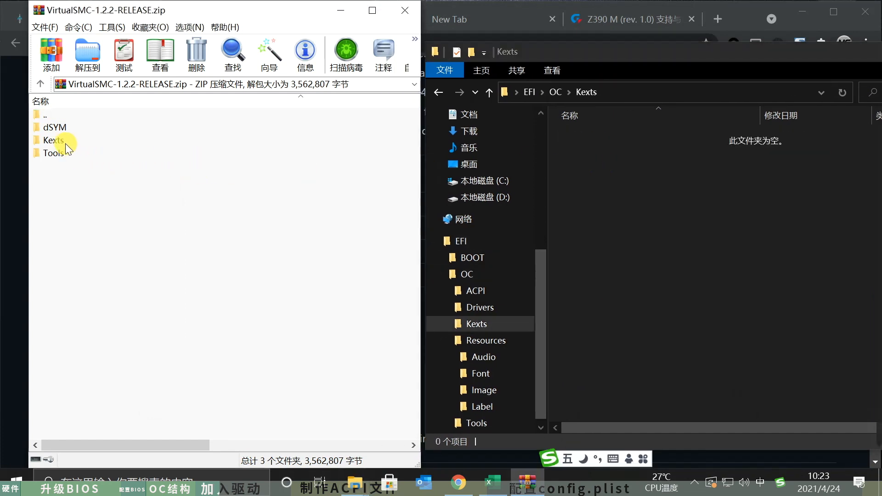
{"action": "double_click", "coordinate": [53, 140]}
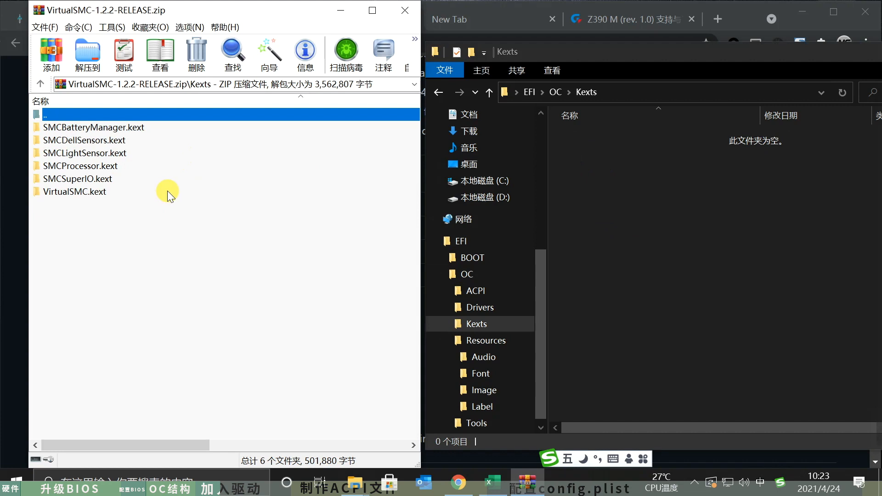
- Copy SMCProcessor.kext, SMCSuperIO.kext and VirtualSMC.kext from the archive into the EFI\OC\Kexts folder
{"action": "left_click", "coordinate": [167, 241]}
{"action": "left_click", "coordinate": [102, 192]}
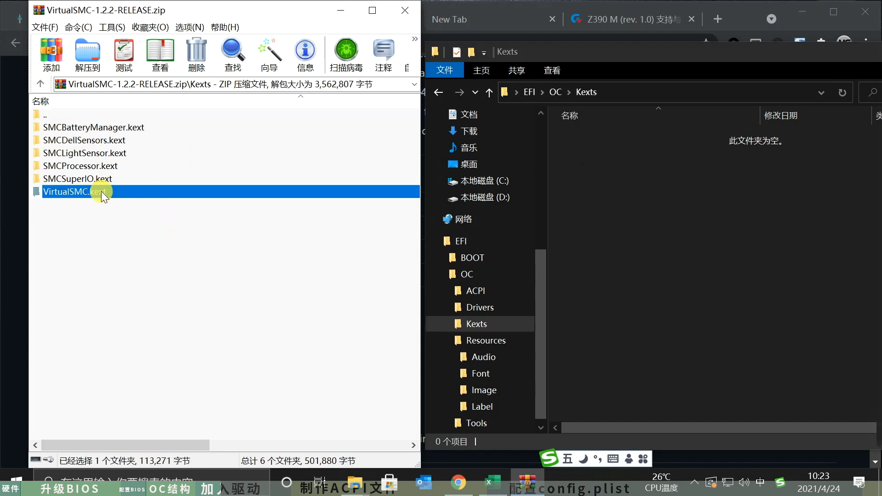
{"action": "left_click", "coordinate": [106, 178], "text": "ctrl"}
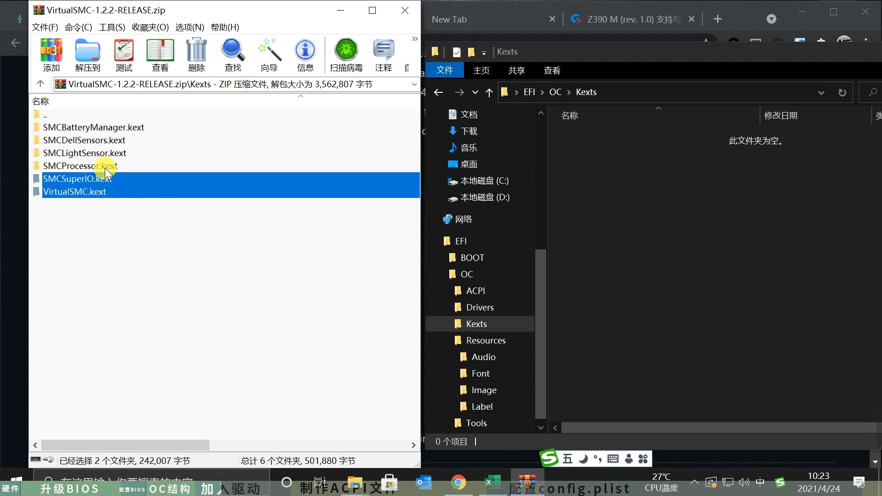
{"action": "left_click", "coordinate": [106, 167], "text": "ctrl"}
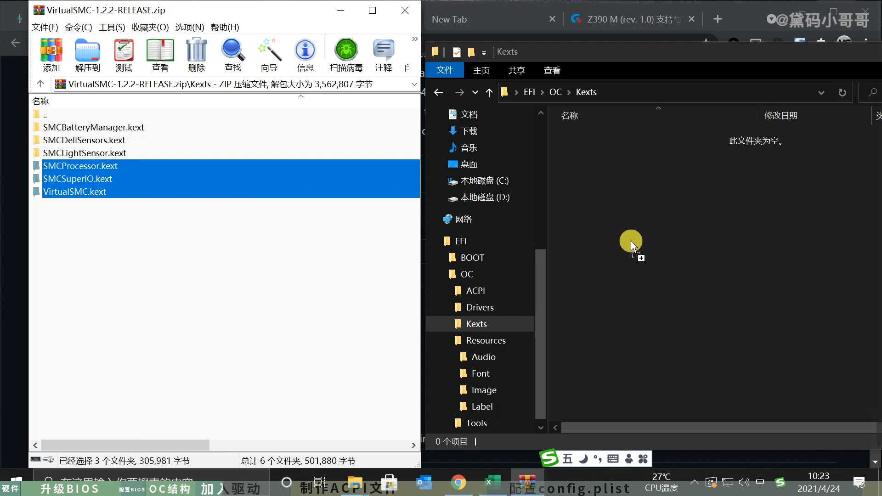
{"action": "left_click_drag", "start_coordinate": [630, 241], "coordinate": [630, 241]}
- Close the VirtualSMC archive and its release page to return to the guide's required kexts
{"action": "left_click", "coordinate": [318, 141]}
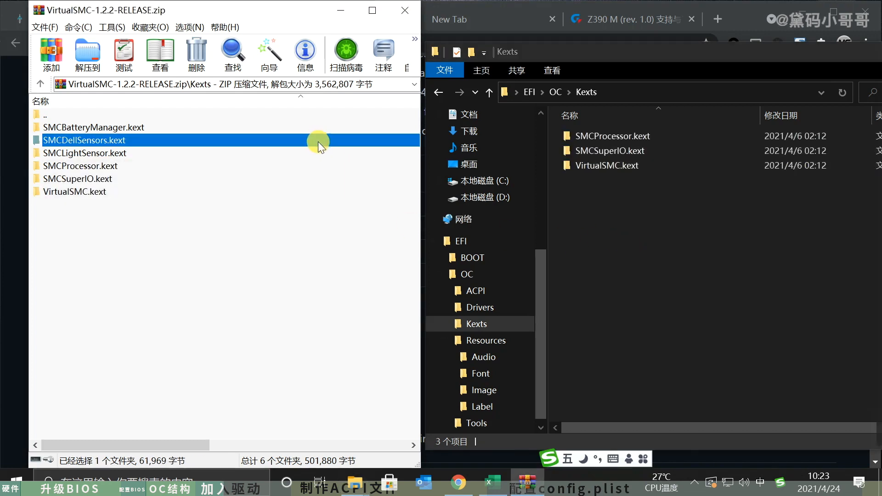
{"action": "left_click", "coordinate": [406, 10]}
{"action": "left_click", "coordinate": [505, 5]}
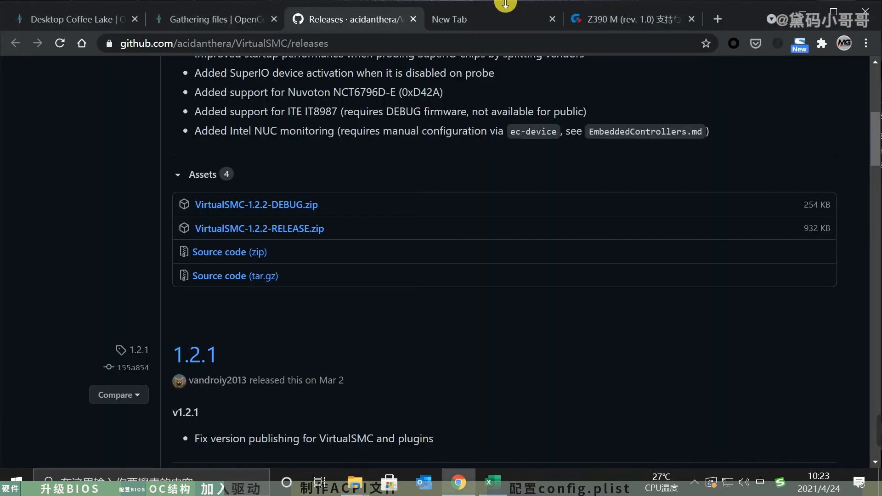
{"action": "left_click", "coordinate": [413, 19]}
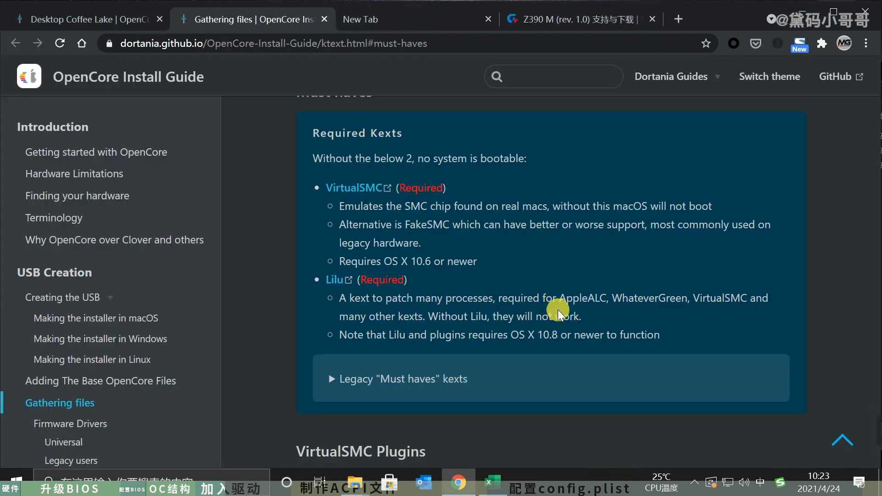
- Open the Lilu and VirtualSMC release pages from the guide and look over VirtualSMC's 1.2.2 release notes
{"action": "middle_click", "coordinate": [336, 281]}
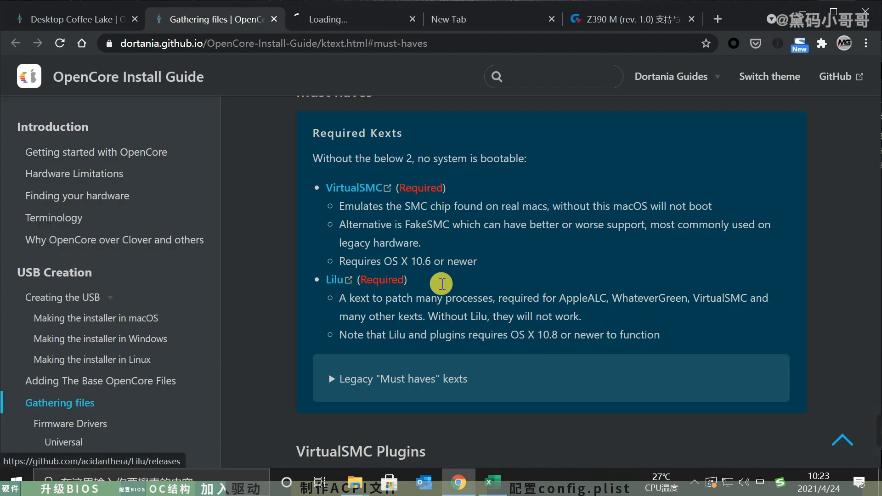
{"action": "middle_click", "coordinate": [353, 188]}
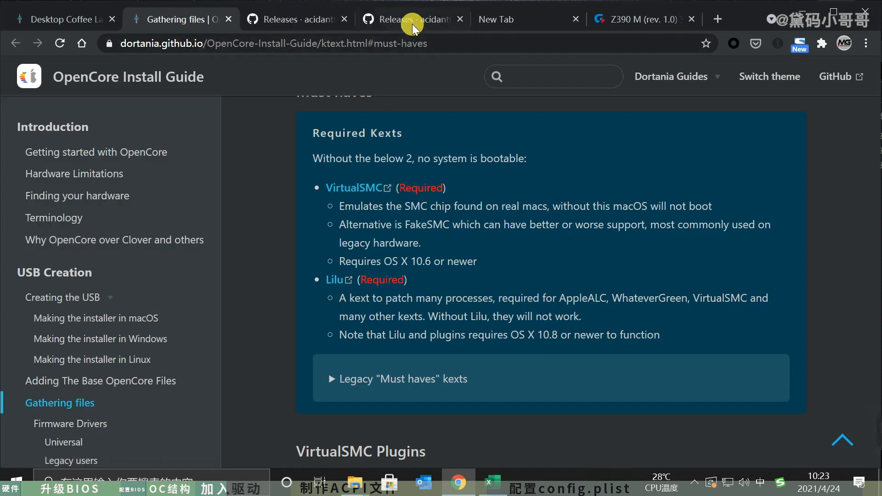
{"action": "left_click", "coordinate": [412, 23]}
{"action": "scroll", "coordinate": [508, 347], "scroll_direction": "down", "scroll_amount": 7}
{"action": "scroll", "coordinate": [509, 347], "scroll_direction": "up", "scroll_amount": 5}
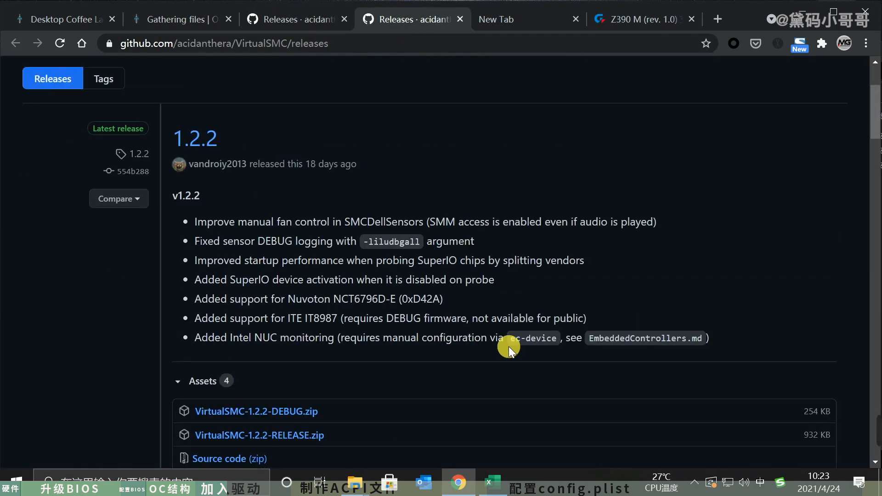
{"action": "scroll", "coordinate": [247, 152], "scroll_direction": "up", "scroll_amount": 3}
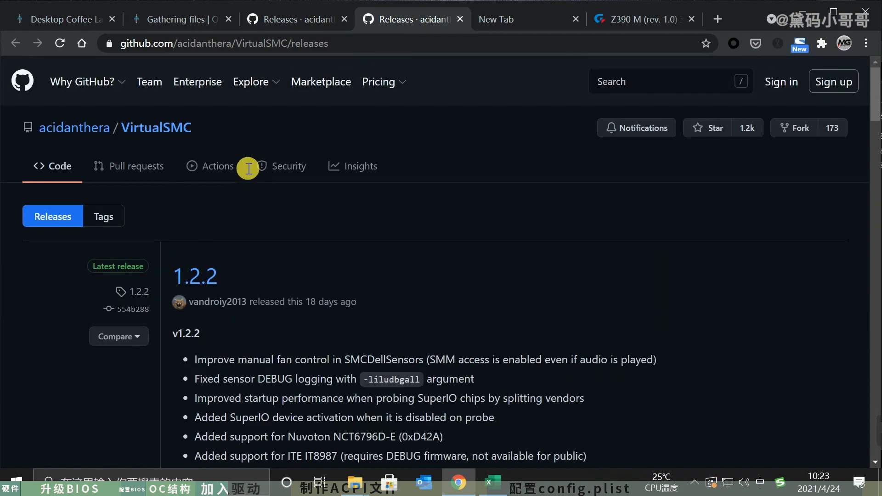
- Open the VirtualSMC repository's main page and read through its README features and boot arguments
{"action": "left_click", "coordinate": [152, 129]}
{"action": "scroll", "coordinate": [570, 259], "scroll_direction": "down", "scroll_amount": 15}
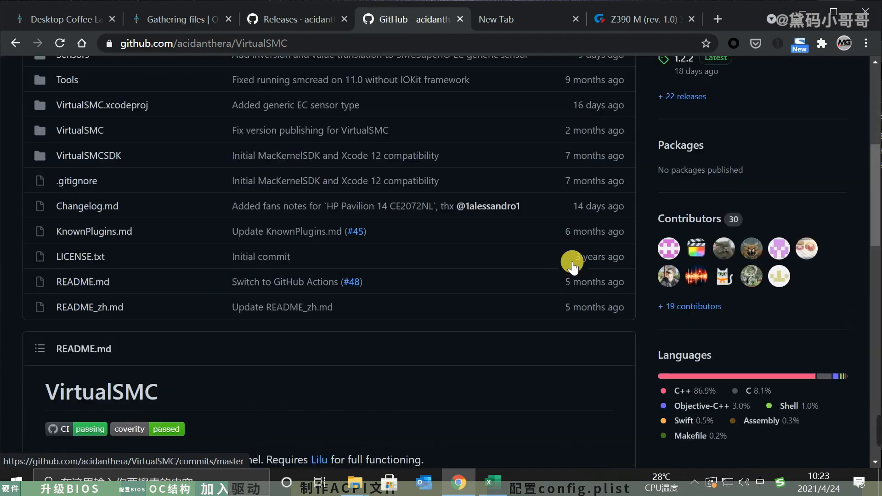
{"action": "scroll", "coordinate": [572, 262], "scroll_direction": "up", "scroll_amount": 5}
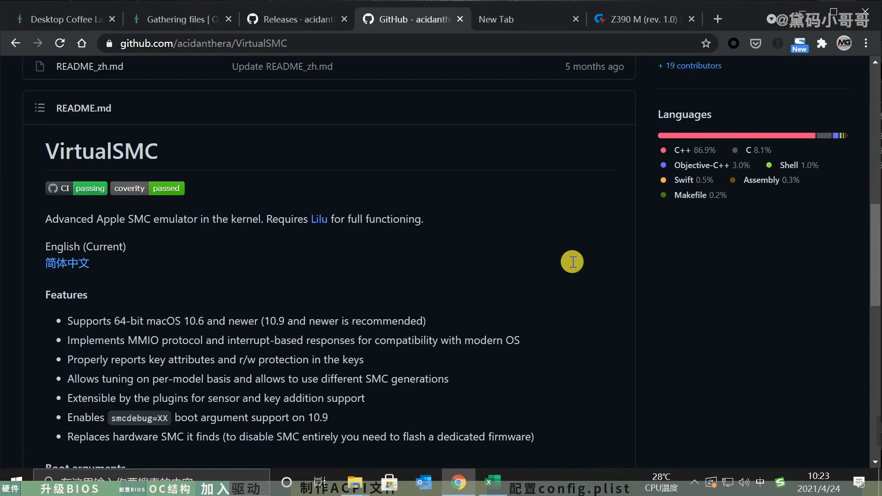
{"action": "scroll", "coordinate": [572, 262], "scroll_direction": "down", "scroll_amount": 12}
{"action": "scroll", "coordinate": [572, 262], "scroll_direction": "up", "scroll_amount": 15}
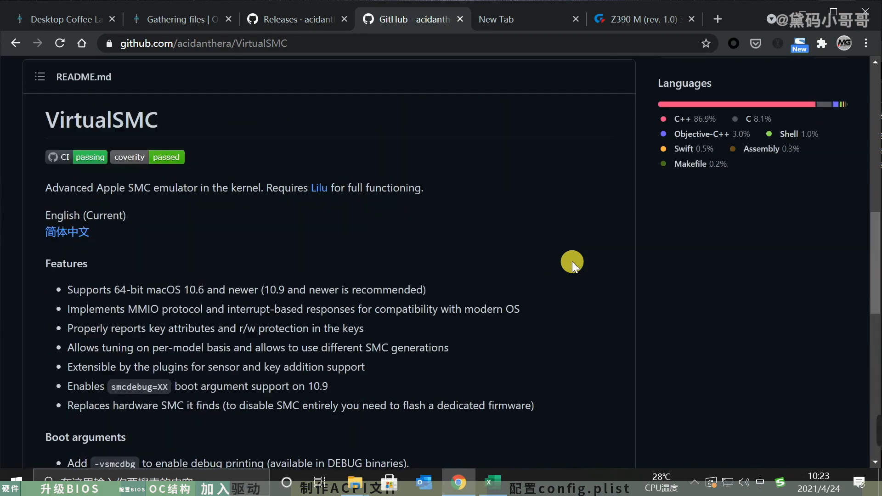
{"action": "scroll", "coordinate": [572, 262], "scroll_direction": "down", "scroll_amount": 4}
{"action": "scroll", "coordinate": [572, 261], "scroll_direction": "down", "scroll_amount": 3}
{"action": "scroll", "coordinate": [572, 261], "scroll_direction": "up", "scroll_amount": 5}
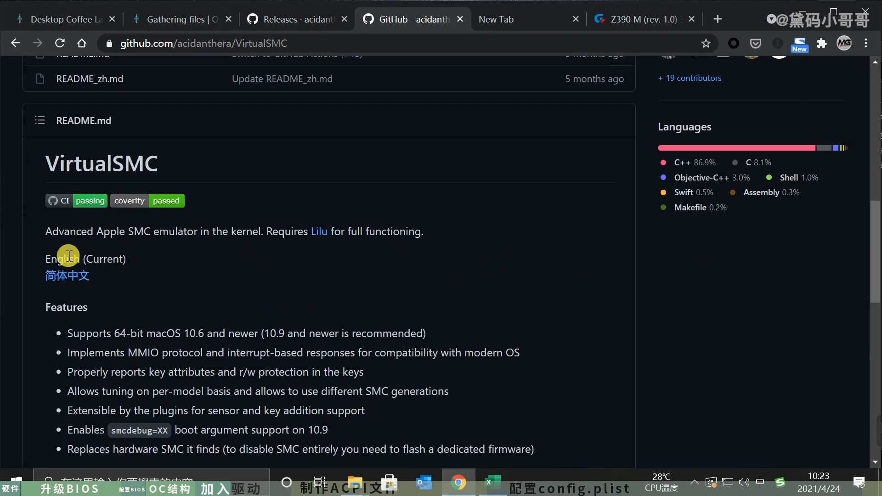
- Read the Simplified Chinese version of the VirtualSMC README through to its end and close the page
{"action": "left_click", "coordinate": [62, 275]}
{"action": "scroll", "coordinate": [363, 270], "scroll_direction": "down", "scroll_amount": 8}
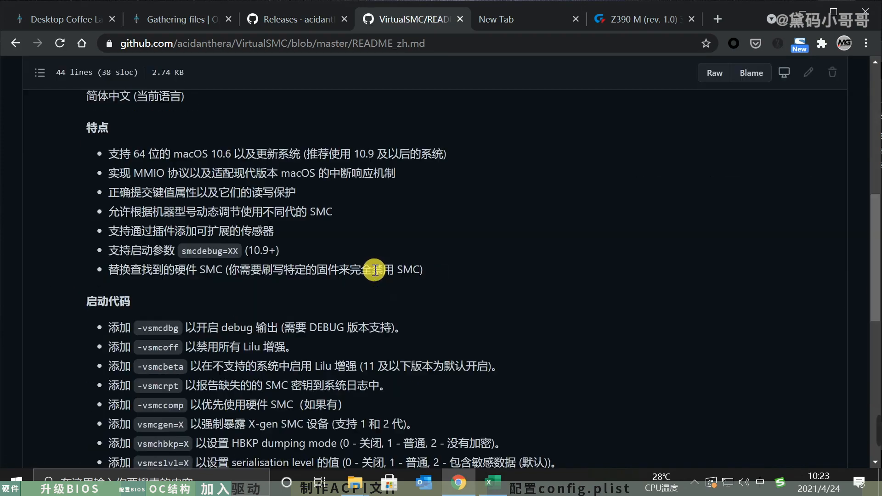
{"action": "scroll", "coordinate": [374, 270], "scroll_direction": "down", "scroll_amount": 4}
{"action": "scroll", "coordinate": [375, 271], "scroll_direction": "down", "scroll_amount": 5}
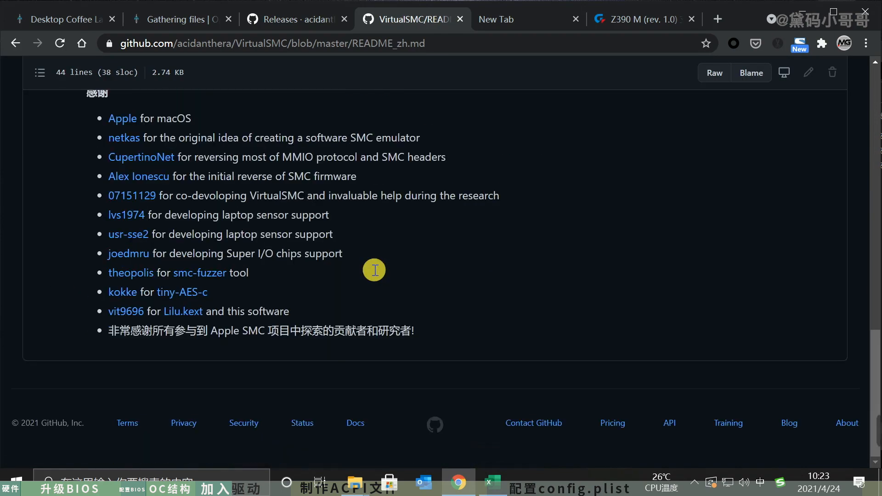
{"action": "left_click", "coordinate": [460, 19]}
- Download Lilu-1.5.2-RELEASE.zip from the Lilu release page into the Downloads folder on drive D
{"action": "scroll", "coordinate": [448, 277], "scroll_direction": "down", "scroll_amount": 6}
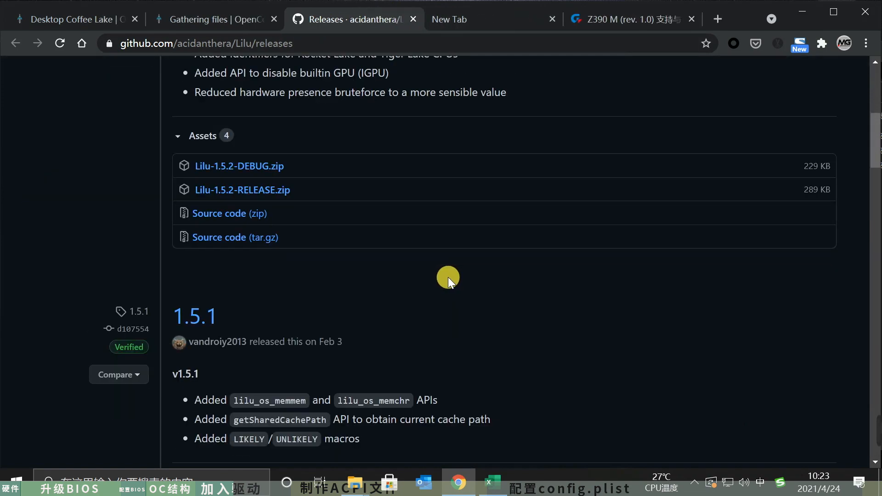
{"action": "scroll", "coordinate": [448, 277], "scroll_direction": "up", "scroll_amount": 6}
{"action": "scroll", "coordinate": [448, 277], "scroll_direction": "up", "scroll_amount": 1}
{"action": "scroll", "coordinate": [455, 247], "scroll_direction": "down", "scroll_amount": 7}
{"action": "left_click", "coordinate": [245, 186]}
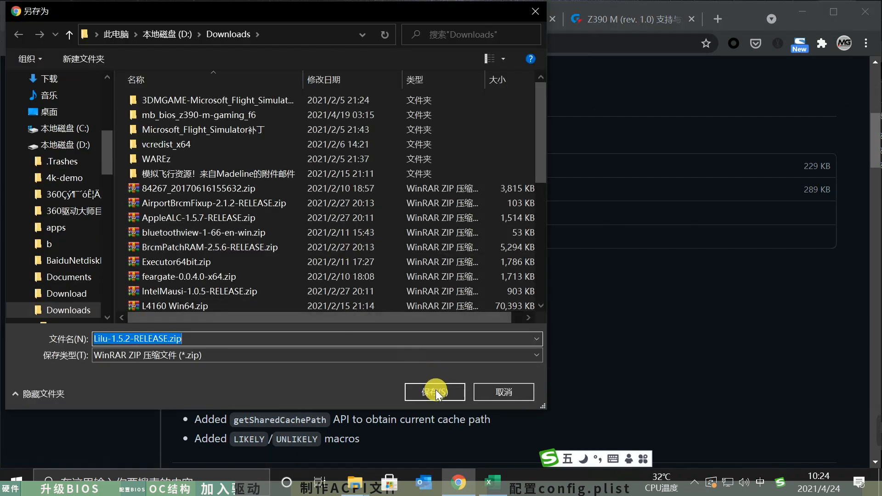
{"action": "left_click", "coordinate": [442, 335]}
- Open the downloaded Lilu archive and copy Lilu.kext into the EFI\OC\Kexts folder
{"action": "left_click", "coordinate": [87, 445]}
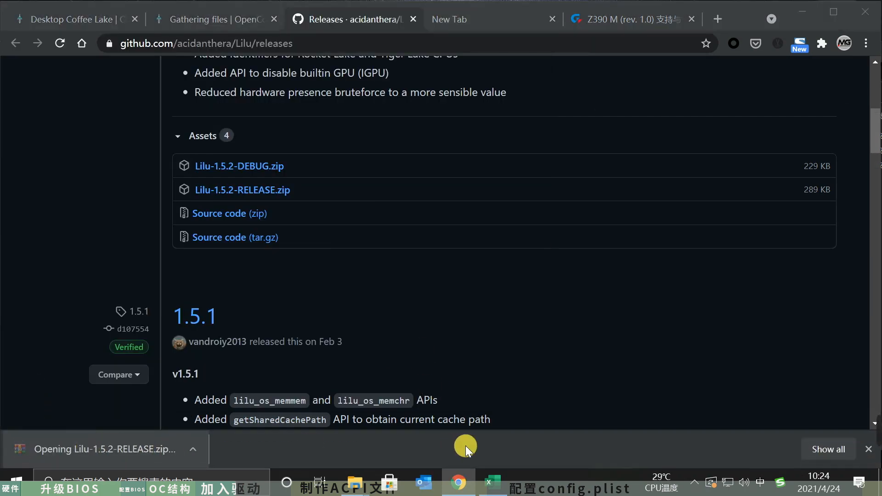
{"action": "mouse_move", "coordinate": [344, 485]}
{"action": "left_click", "coordinate": [399, 417]}
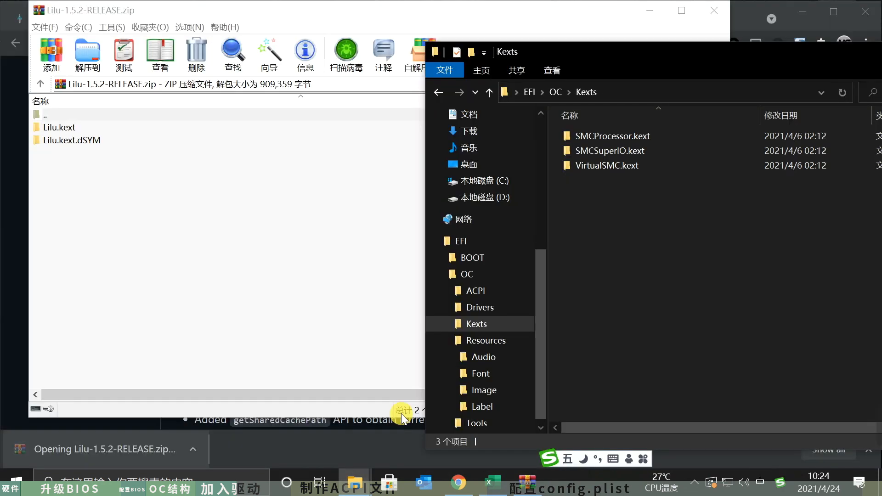
{"action": "left_click", "coordinate": [334, 295]}
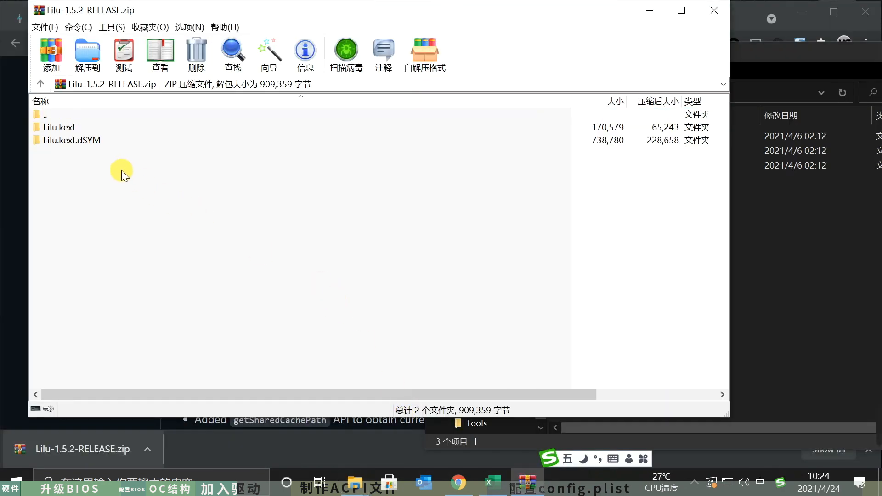
{"action": "left_click_drag", "start_coordinate": [59, 127], "coordinate": [766, 248]}
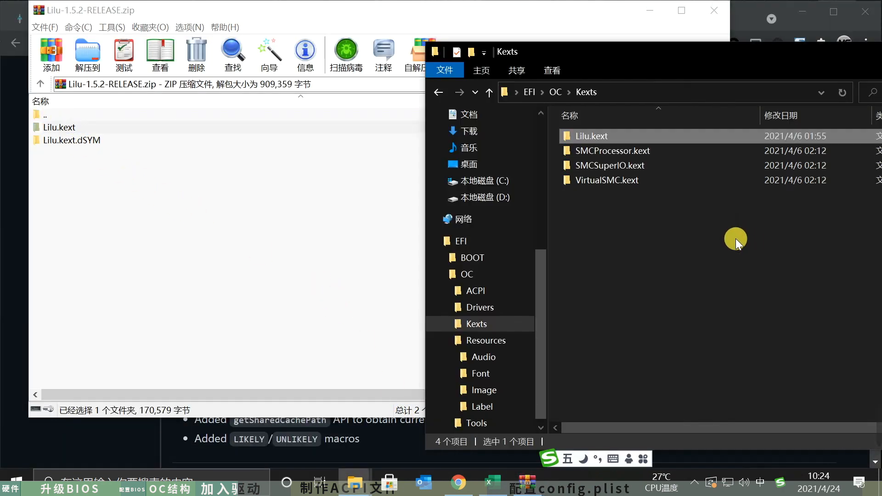
- Close the Lilu archive and release page, and read the guide's VirtualSMC Plugins section
{"action": "left_click", "coordinate": [273, 202]}
{"action": "left_click", "coordinate": [717, 11]}
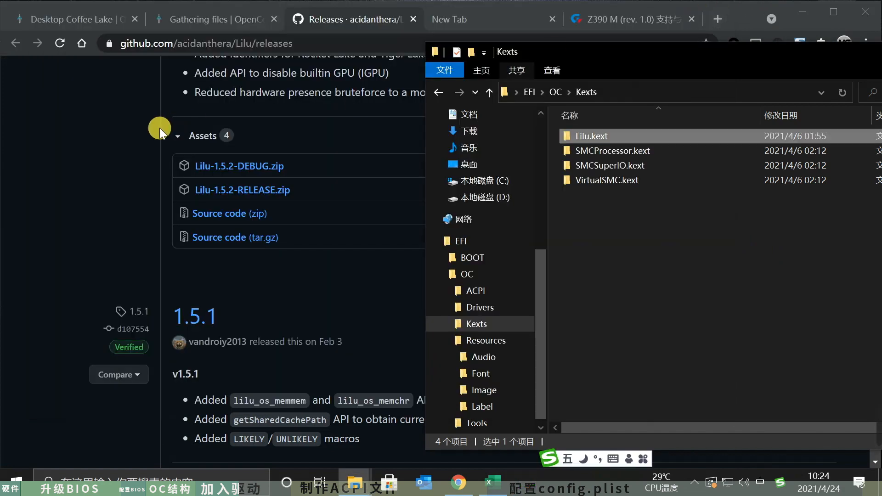
{"action": "left_click", "coordinate": [157, 128]}
{"action": "left_click", "coordinate": [421, 20]}
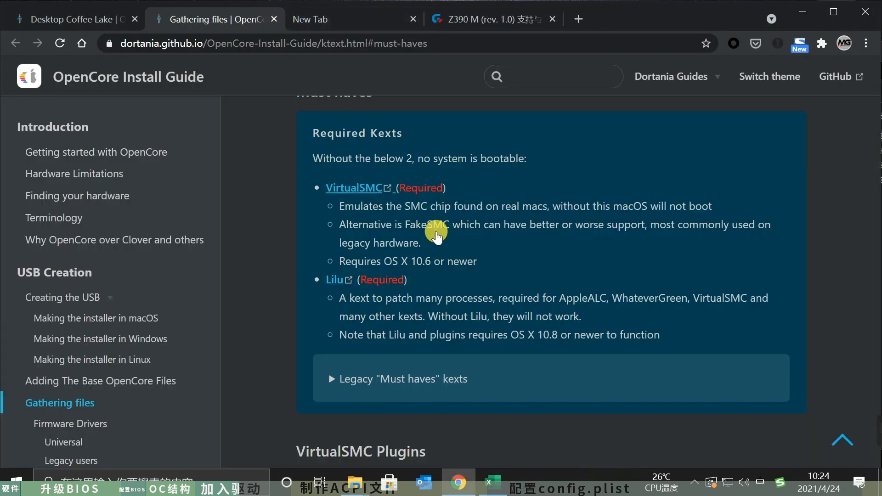
{"action": "scroll", "coordinate": [369, 209], "scroll_direction": "down", "scroll_amount": 3}
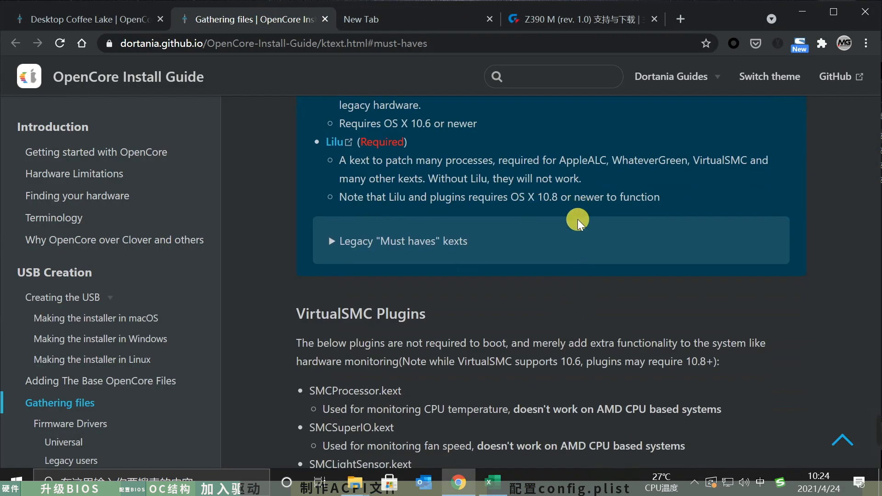
{"action": "scroll", "coordinate": [578, 219], "scroll_direction": "down", "scroll_amount": 9}
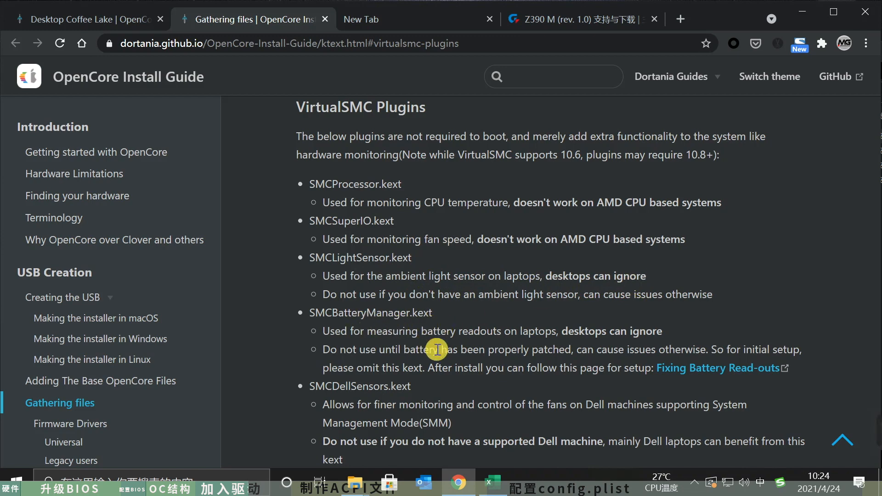
- Open the WhateverGreen release page from the guide's Graphics section and download WhateverGreen-1.4.9-RELEASE.zip into the Downloads folder on drive D
{"action": "scroll", "coordinate": [436, 347], "scroll_direction": "down", "scroll_amount": 3}
{"action": "scroll", "coordinate": [467, 377], "scroll_direction": "down", "scroll_amount": 5}
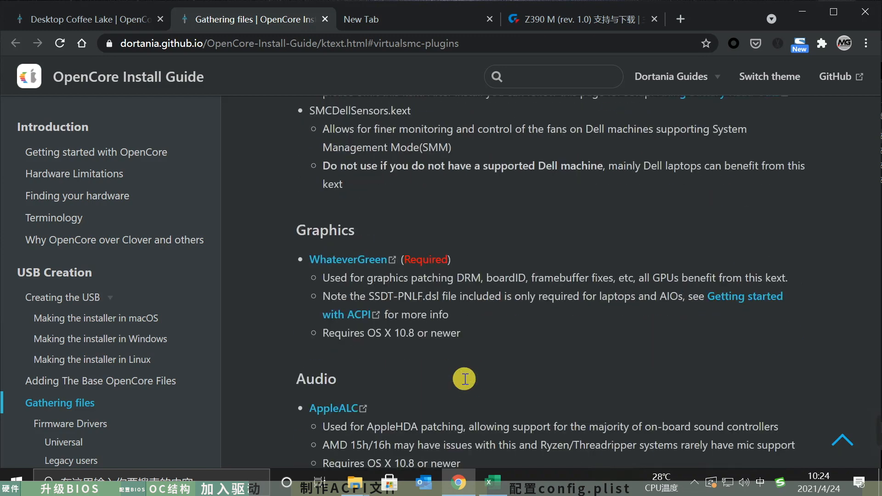
{"action": "middle_click", "coordinate": [339, 260]}
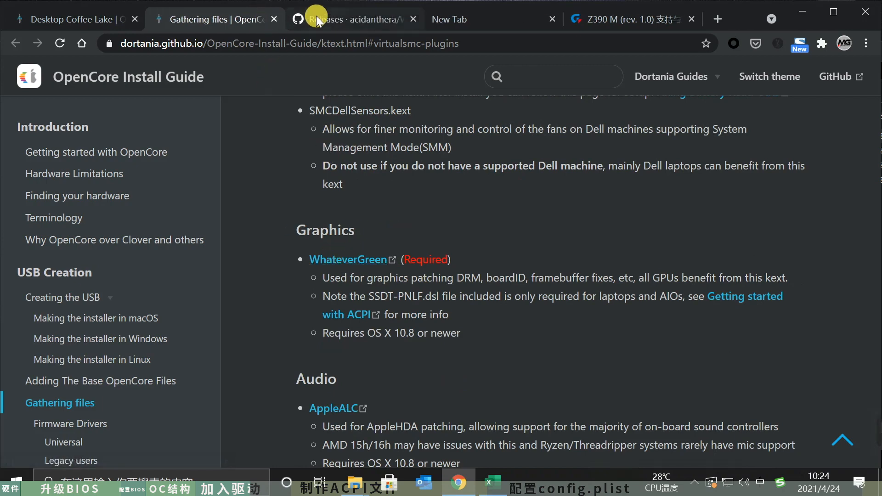
{"action": "left_click", "coordinate": [316, 16]}
{"action": "scroll", "coordinate": [458, 263], "scroll_direction": "down", "scroll_amount": 6}
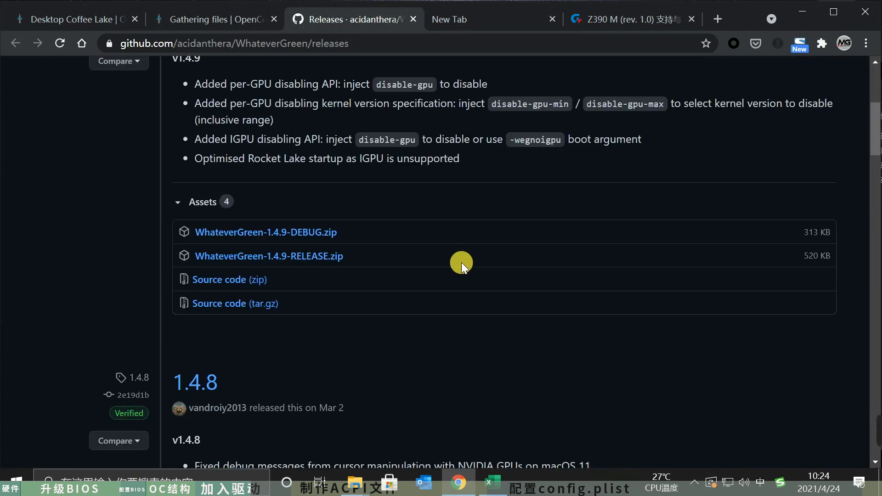
{"action": "left_click", "coordinate": [271, 256]}
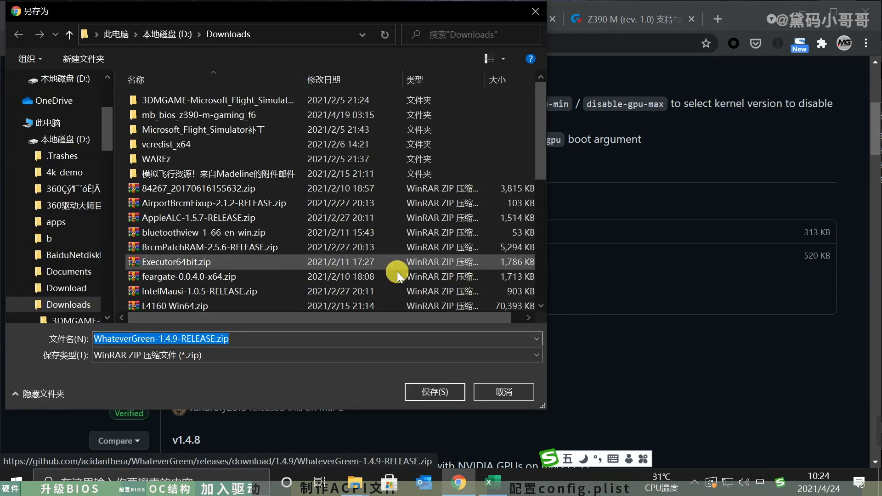
{"action": "left_click", "coordinate": [448, 388]}
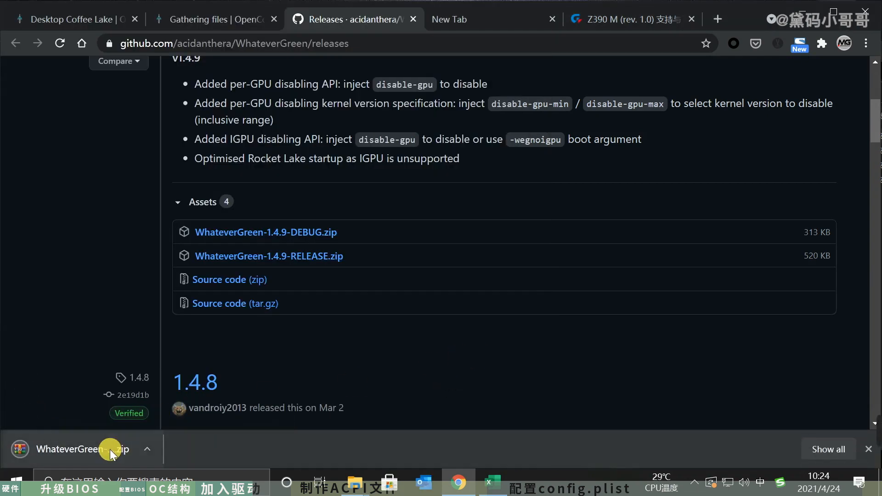
- Copy WhateverGreen.kext from the downloaded archive into the EFI\OC\Kexts folder, and close the archive and its release page
{"action": "left_click", "coordinate": [109, 450]}
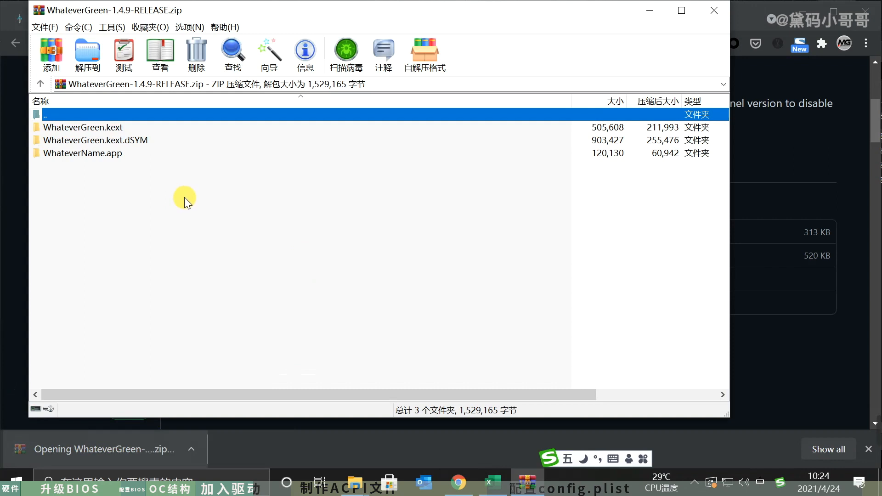
{"action": "left_click_drag", "start_coordinate": [97, 128], "coordinate": [656, 305]}
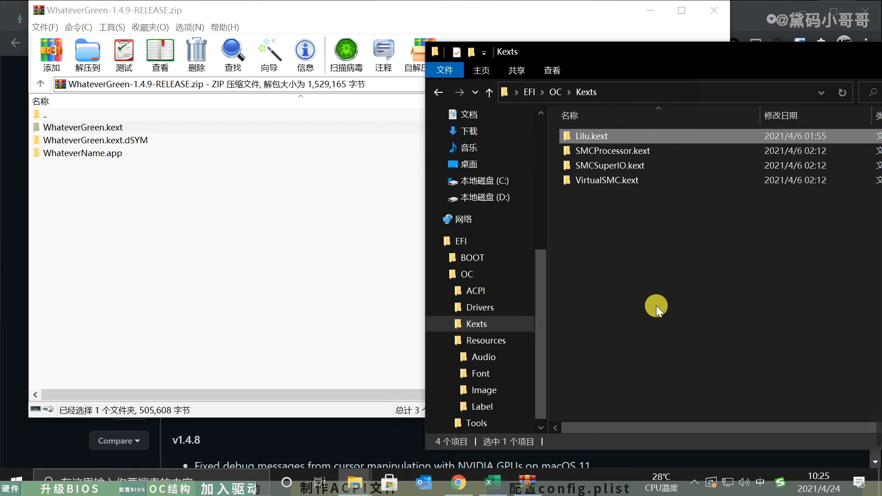
{"action": "left_click", "coordinate": [319, 285]}
{"action": "left_click", "coordinate": [715, 9]}
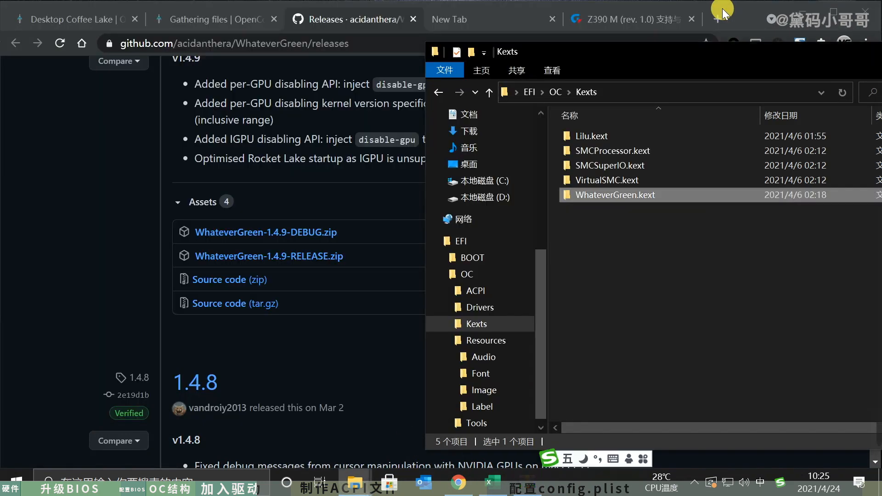
{"action": "left_click", "coordinate": [344, 286]}
{"action": "left_click", "coordinate": [412, 20]}
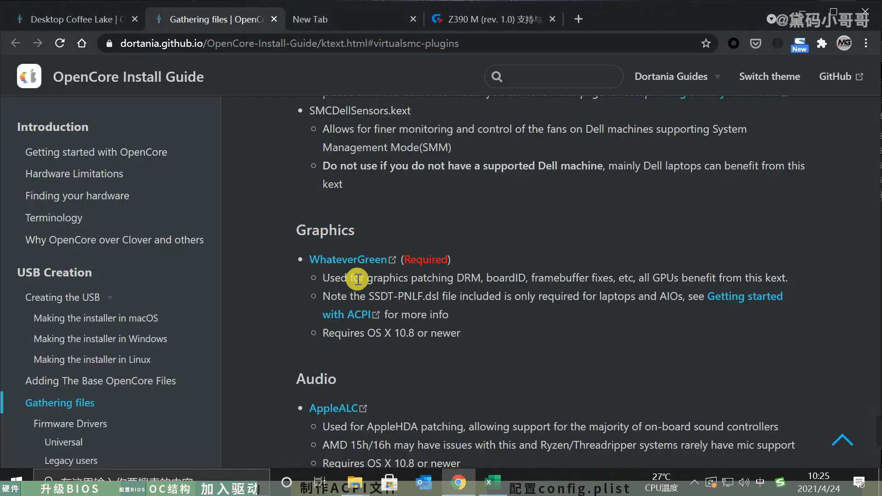
- Open the AppleALC release page from the guide's Audio section and download AppleALC-1.5.9-RELEASE.zip
{"action": "scroll", "coordinate": [473, 346], "scroll_direction": "down", "scroll_amount": 3}
{"action": "scroll", "coordinate": [473, 346], "scroll_direction": "down", "scroll_amount": 1}
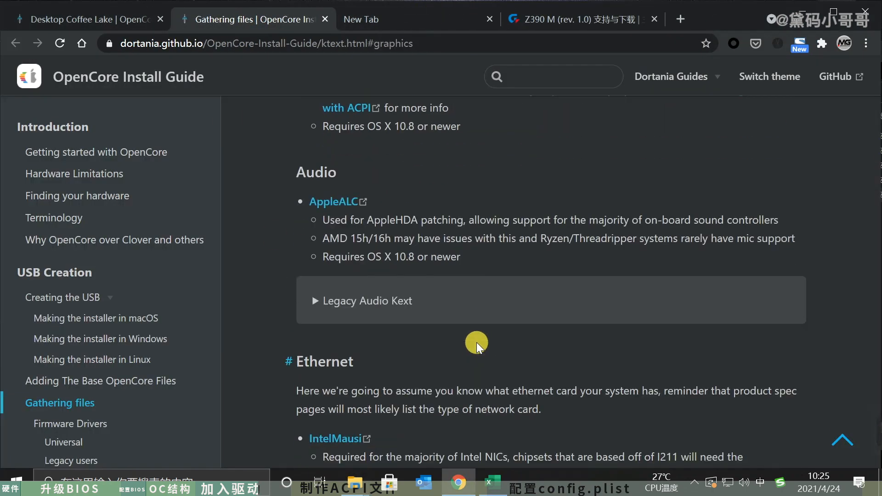
{"action": "left_click", "coordinate": [334, 201]}
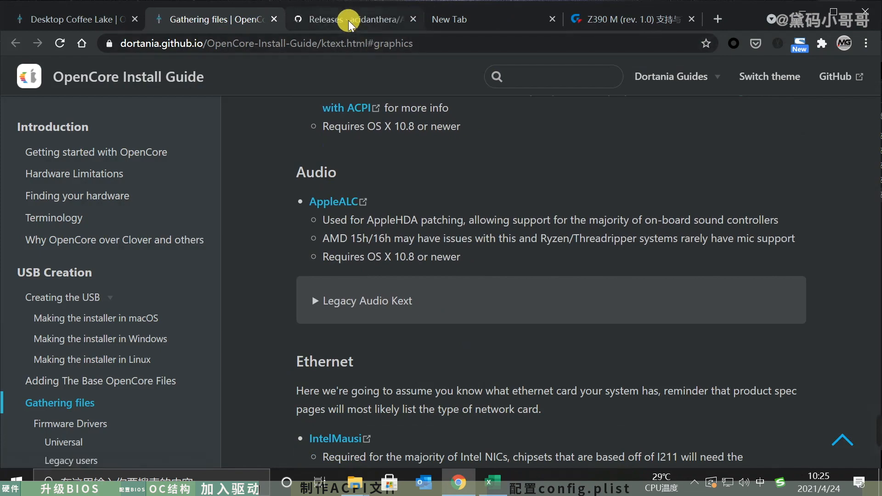
{"action": "scroll", "coordinate": [390, 363], "scroll_direction": "down", "scroll_amount": 8}
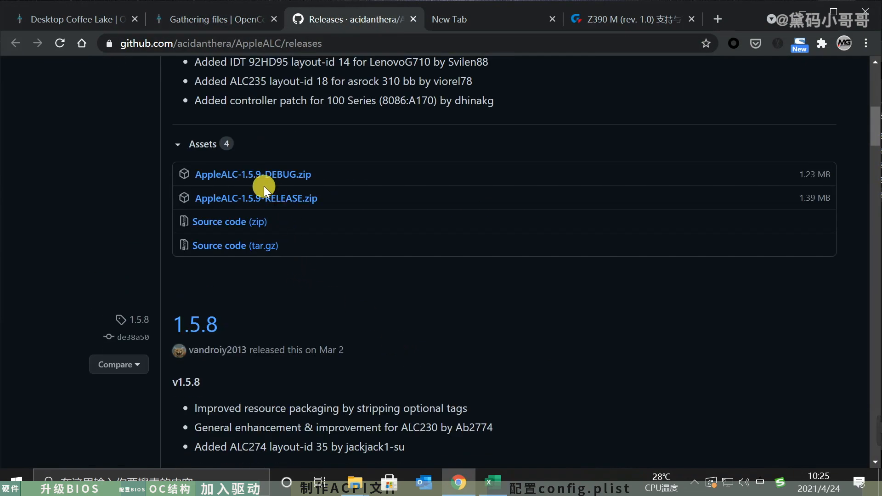
{"action": "left_click", "coordinate": [266, 194]}
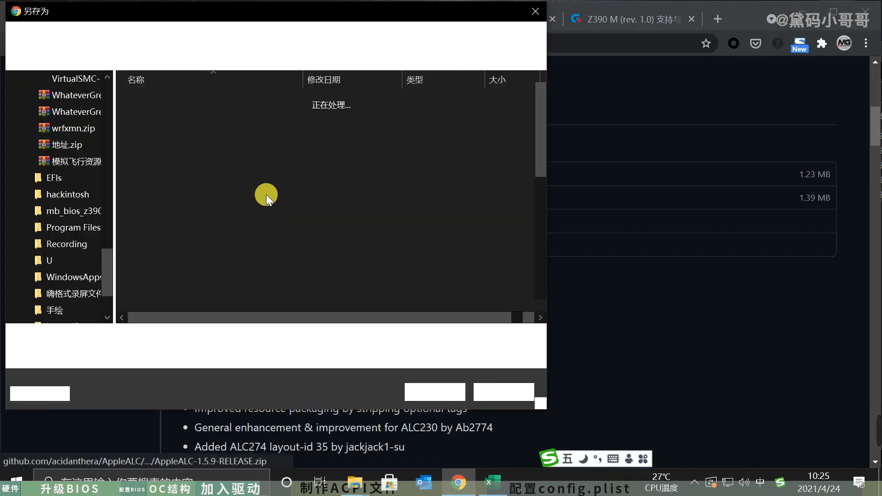
{"action": "left_click", "coordinate": [448, 390]}
- Copy AppleALC.kext from the downloaded archive into the EFI\OC\Kexts folder, and close the archive and its release page
{"action": "left_click", "coordinate": [72, 446]}
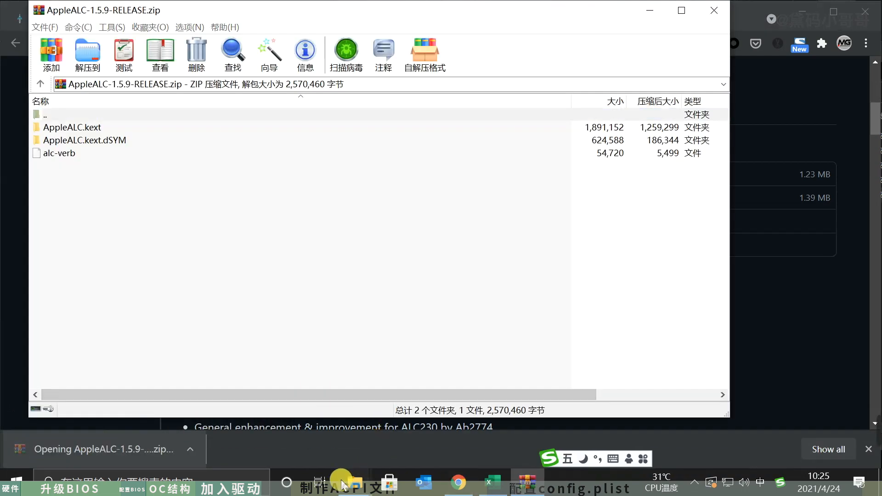
{"action": "mouse_move", "coordinate": [354, 482]}
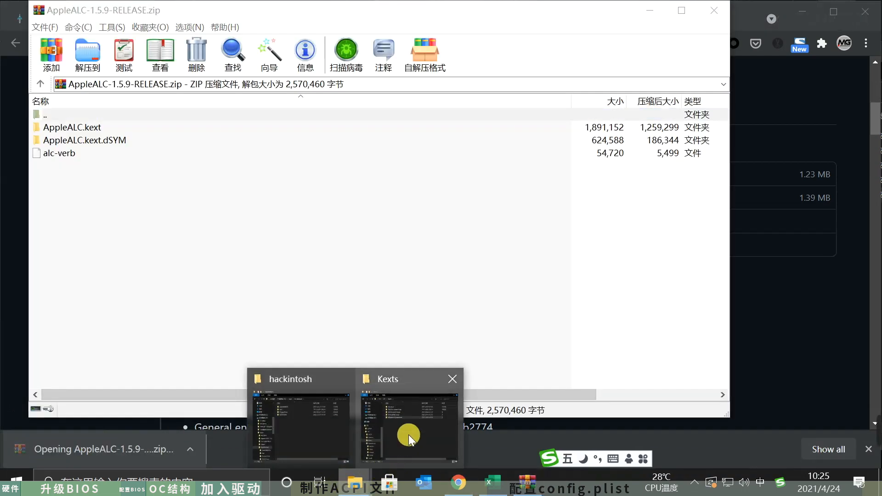
{"action": "left_click", "coordinate": [409, 435]}
{"action": "left_click", "coordinate": [252, 284]}
{"action": "left_click_drag", "start_coordinate": [82, 130], "coordinate": [790, 288]}
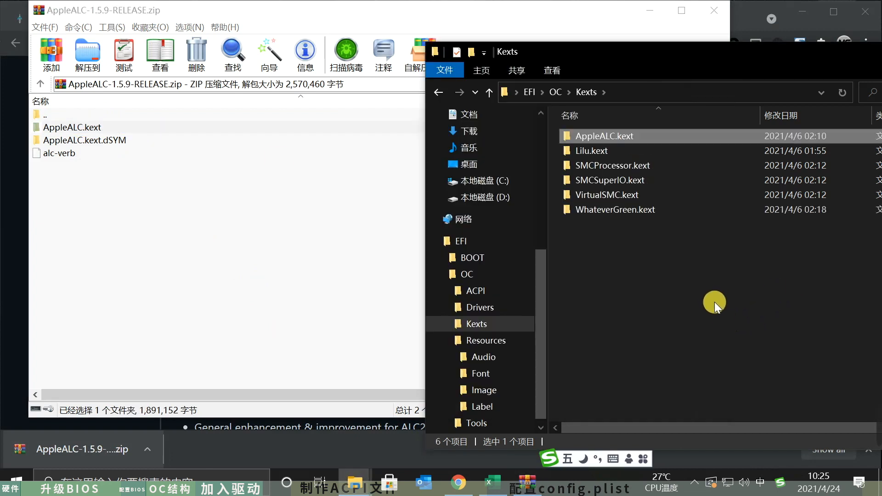
{"action": "left_click", "coordinate": [295, 241]}
{"action": "left_click", "coordinate": [714, 10]}
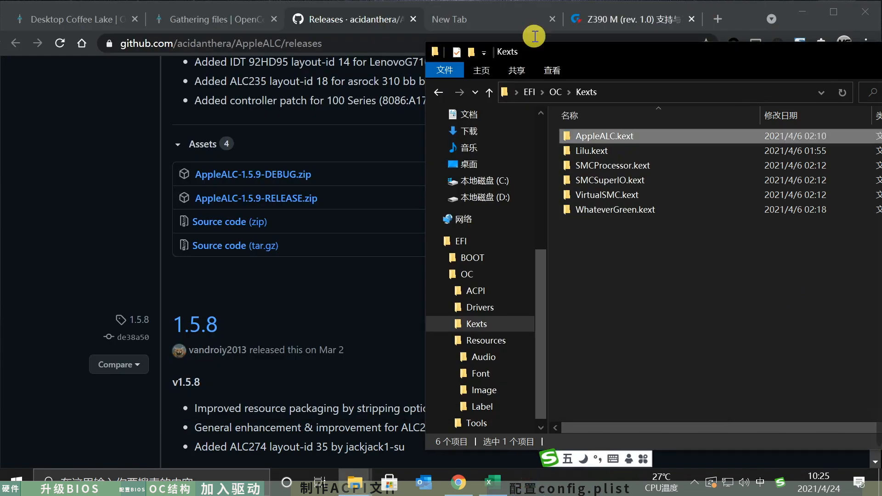
{"action": "left_click", "coordinate": [321, 305]}
{"action": "key", "text": "ctrl+w"}
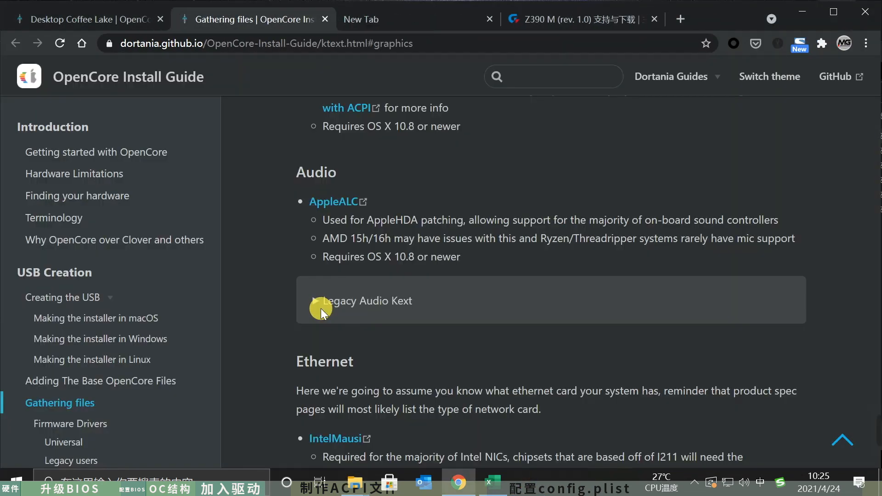
- Open the IntelMausi release page in a background tab and review the other kexts in the guide's Ethernet section
{"action": "scroll", "coordinate": [446, 308], "scroll_direction": "down", "scroll_amount": 4}
{"action": "middle_click", "coordinate": [361, 238]}
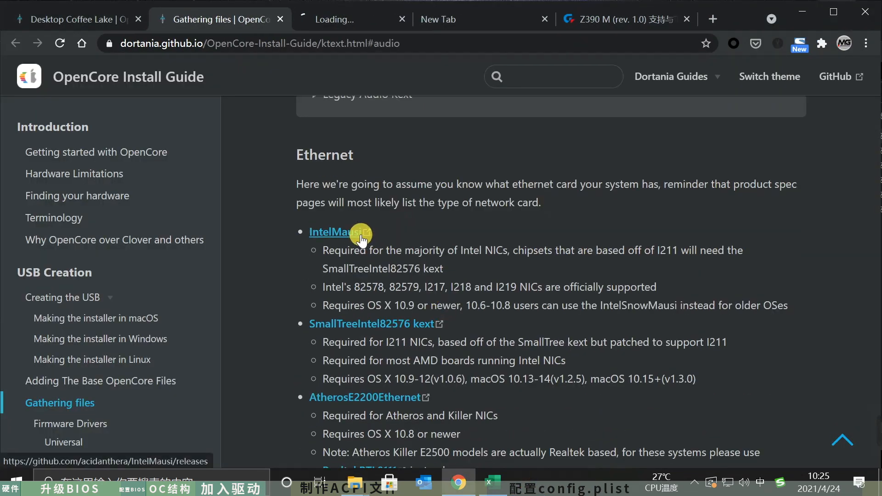
{"action": "scroll", "coordinate": [607, 324], "scroll_direction": "down", "scroll_amount": 6}
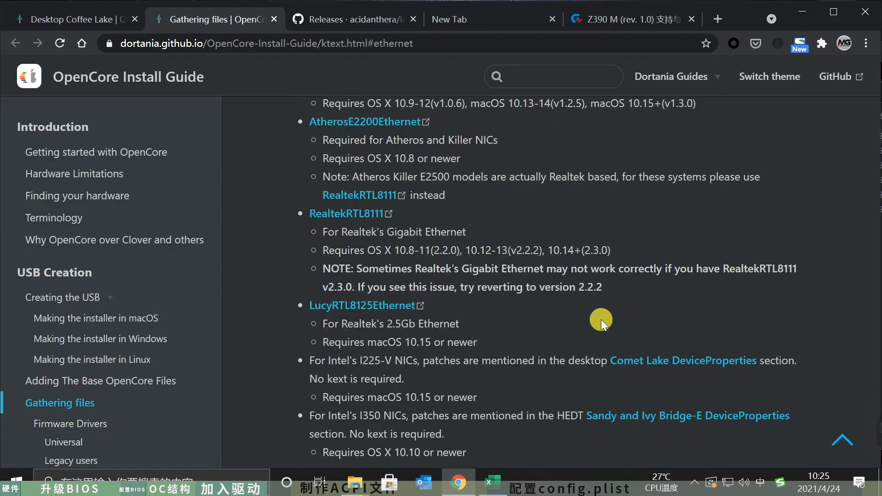
{"action": "scroll", "coordinate": [601, 319], "scroll_direction": "up", "scroll_amount": 7}
{"action": "scroll", "coordinate": [601, 319], "scroll_direction": "down", "scroll_amount": 4}
{"action": "scroll", "coordinate": [601, 319], "scroll_direction": "down", "scroll_amount": 9}
{"action": "scroll", "coordinate": [600, 318], "scroll_direction": "down", "scroll_amount": 1}
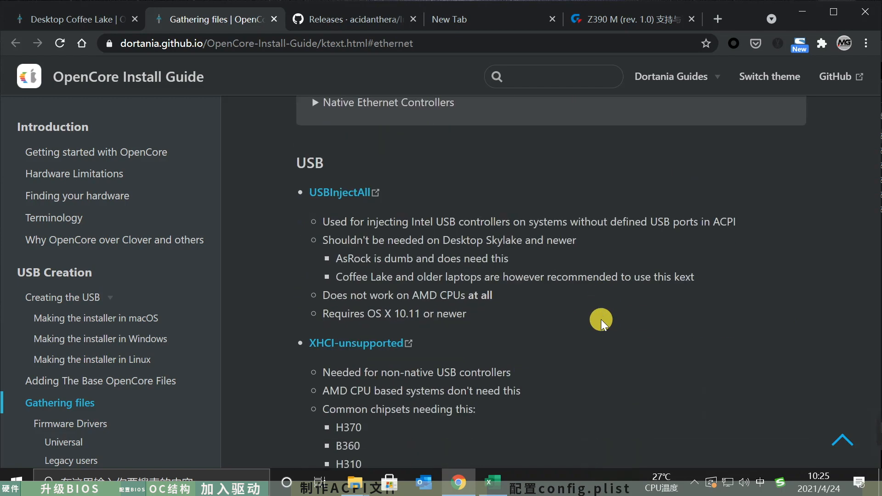
- Open the USBInjectAll download page in a background tab and skim the guide's WiFi and Bluetooth and Extras sections
{"action": "middle_click", "coordinate": [364, 194]}
{"action": "scroll", "coordinate": [587, 246], "scroll_direction": "down", "scroll_amount": 5}
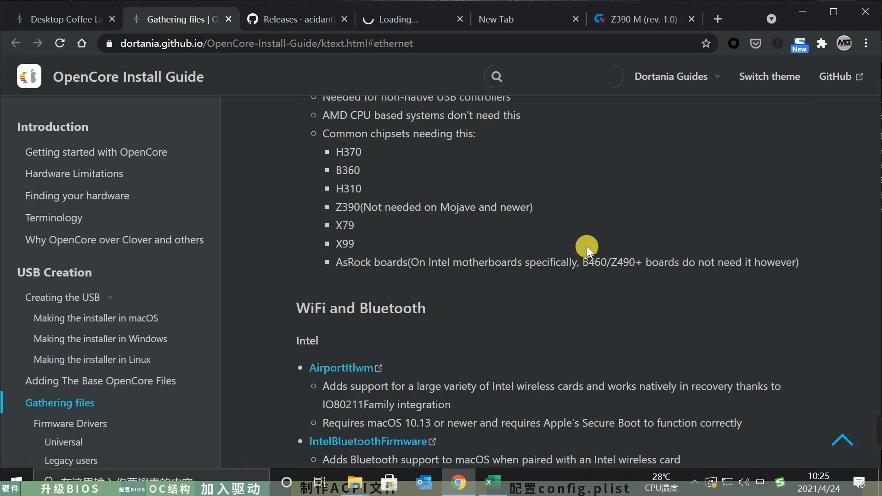
{"action": "scroll", "coordinate": [586, 246], "scroll_direction": "down", "scroll_amount": 6}
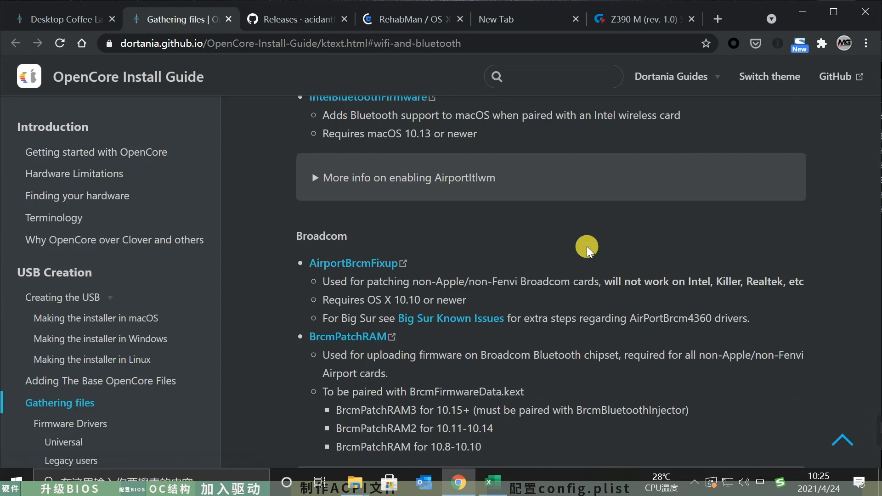
{"action": "scroll", "coordinate": [586, 246], "scroll_direction": "down", "scroll_amount": 10}
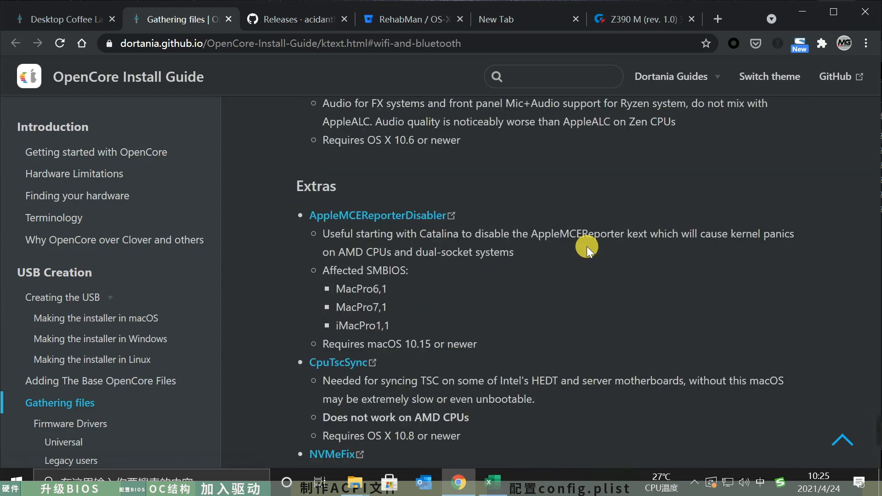
- Download RehabMan-USBInjectAll-2018-1108.zip from the OS-X-USB-Inject-All downloads page
{"action": "left_click", "coordinate": [390, 22]}
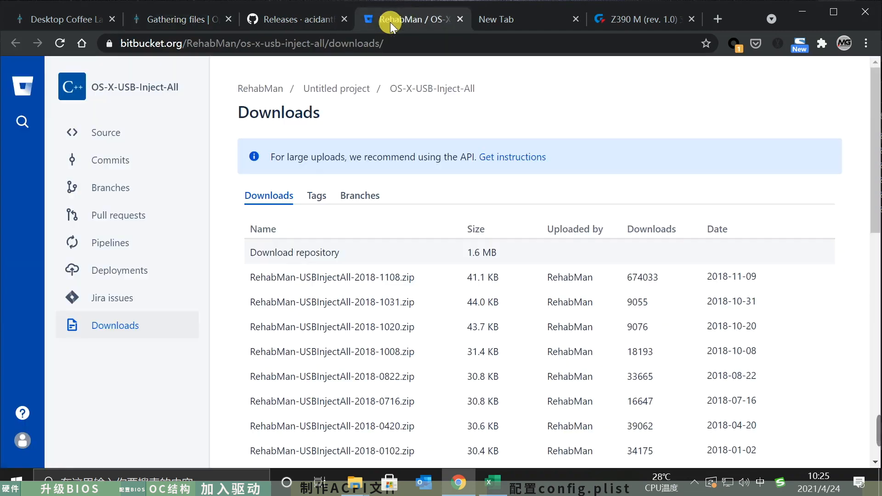
{"action": "left_click", "coordinate": [366, 280]}
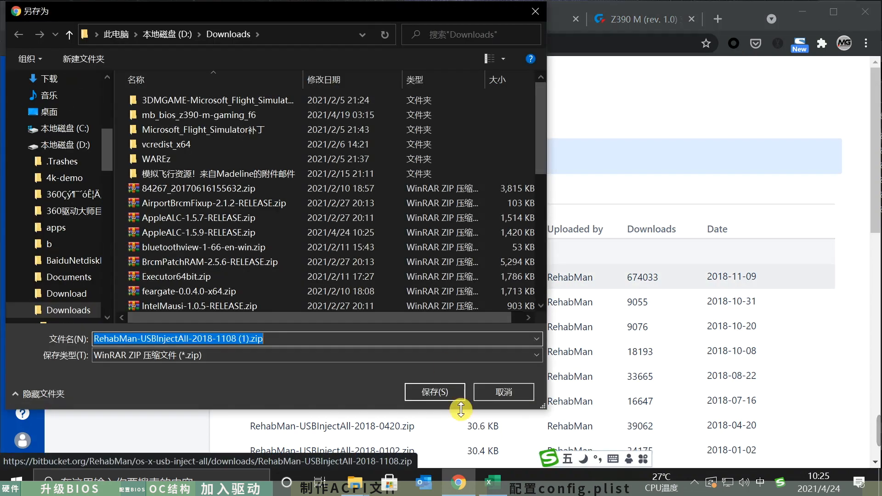
{"action": "left_click", "coordinate": [448, 388]}
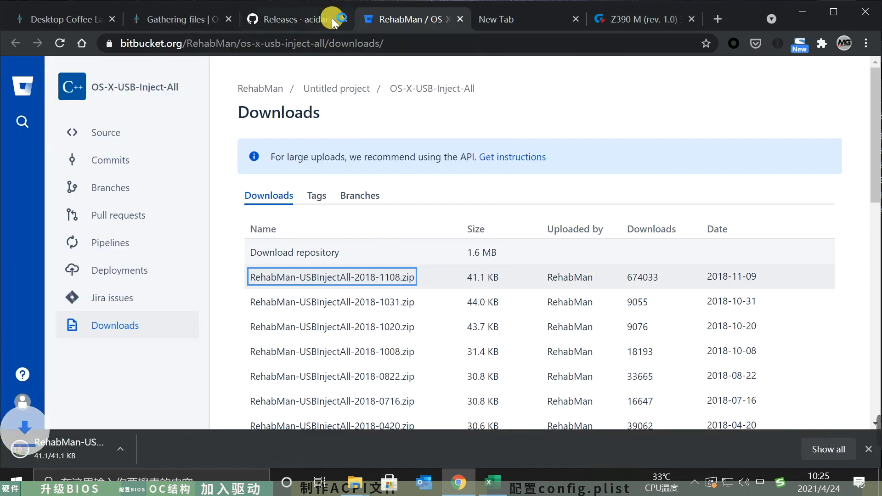
- Copy USBInjectAll.kext from the Release folder of the downloaded USBInjectAll archive into EFI\OC\Kexts, and close the archive
{"action": "left_click", "coordinate": [322, 20]}
{"action": "scroll", "coordinate": [417, 319], "scroll_direction": "down", "scroll_amount": 2}
{"action": "scroll", "coordinate": [417, 319], "scroll_direction": "down", "scroll_amount": 2}
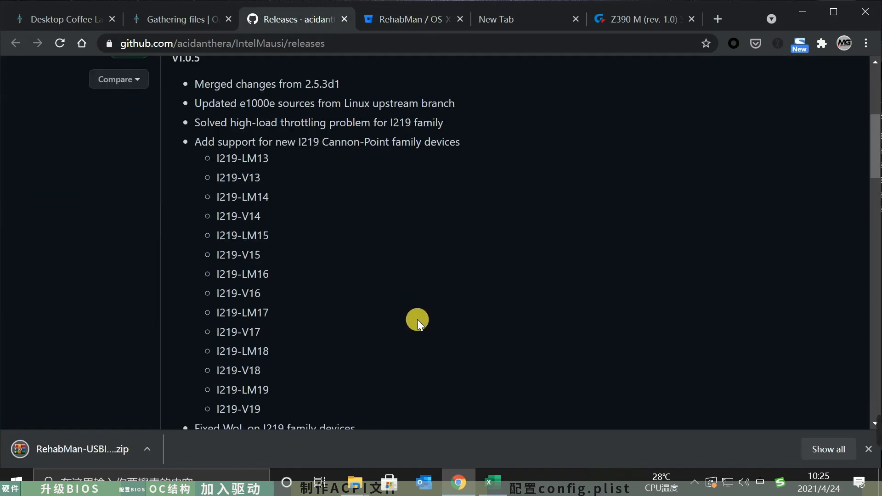
{"action": "left_click", "coordinate": [69, 449]}
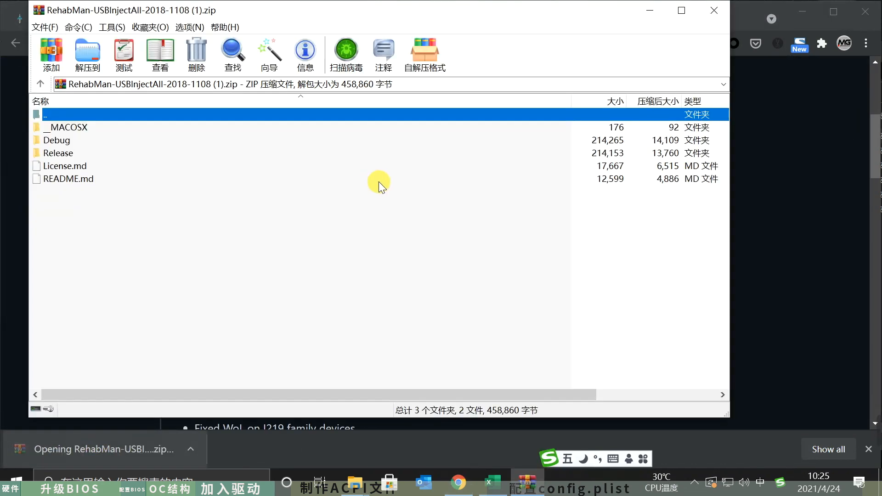
{"action": "double_click", "coordinate": [100, 155]}
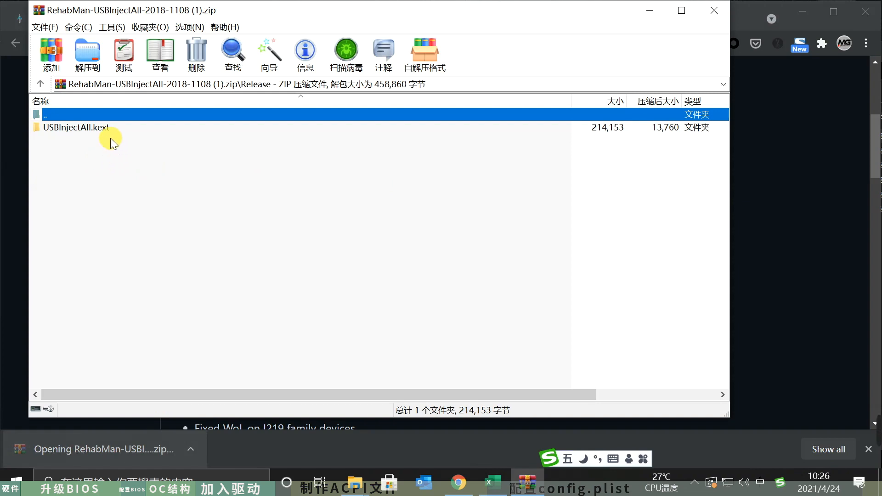
{"action": "left_click_drag", "start_coordinate": [104, 127], "coordinate": [672, 336]}
{"action": "left_click", "coordinate": [277, 188]}
{"action": "left_click", "coordinate": [710, 13]}
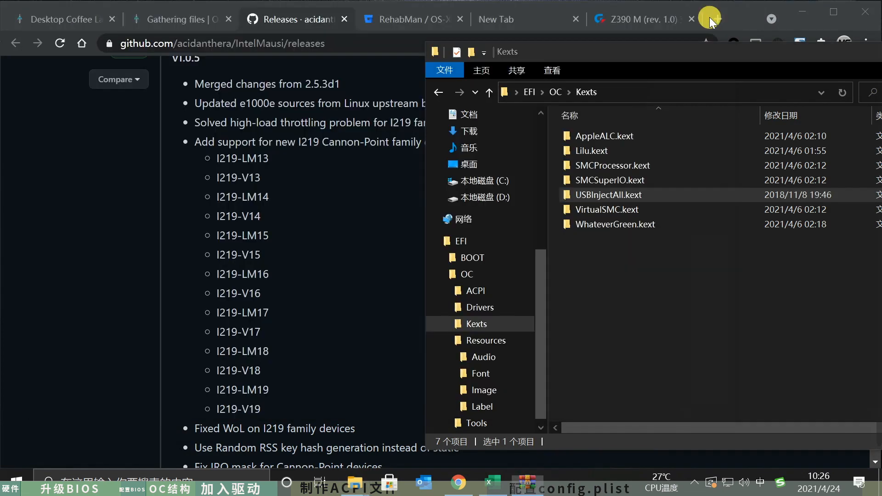
- Download IntelMausi-1.0.5-RELEASE.zip from the IntelMausi release page
{"action": "left_click", "coordinate": [261, 287]}
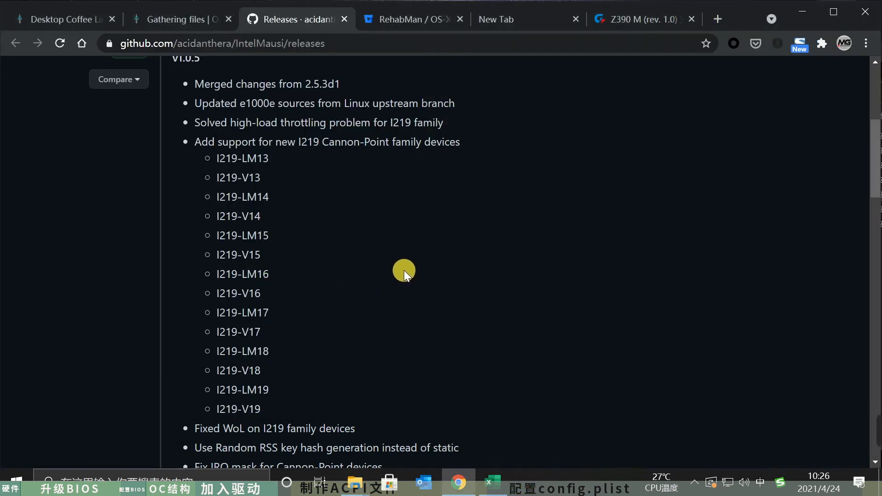
{"action": "scroll", "coordinate": [403, 270], "scroll_direction": "up", "scroll_amount": 5}
{"action": "scroll", "coordinate": [404, 270], "scroll_direction": "down", "scroll_amount": 4}
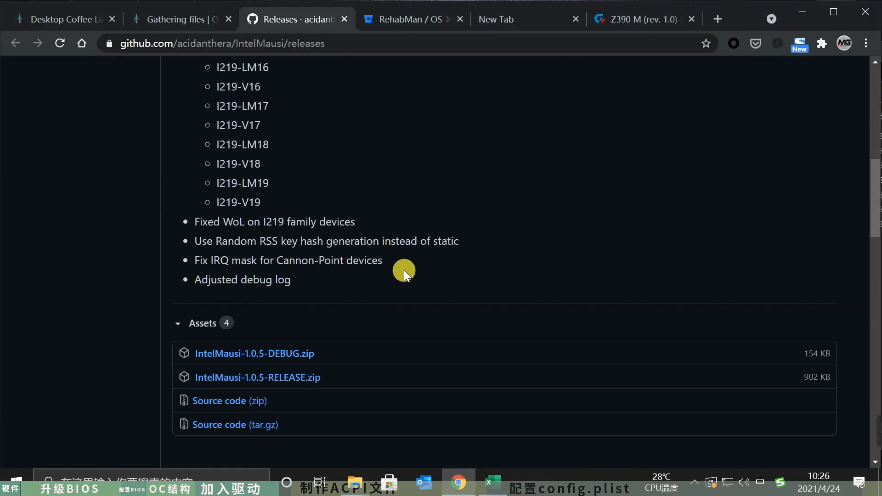
{"action": "left_click", "coordinate": [282, 376]}
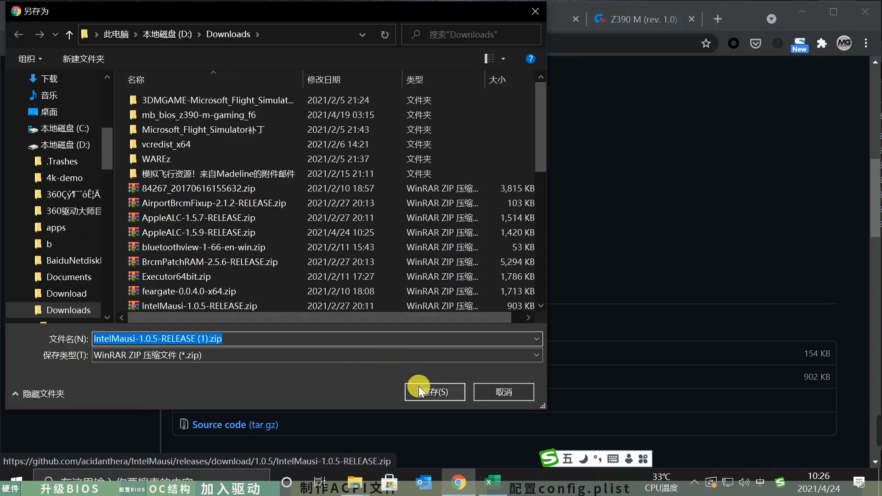
{"action": "left_click", "coordinate": [419, 390]}
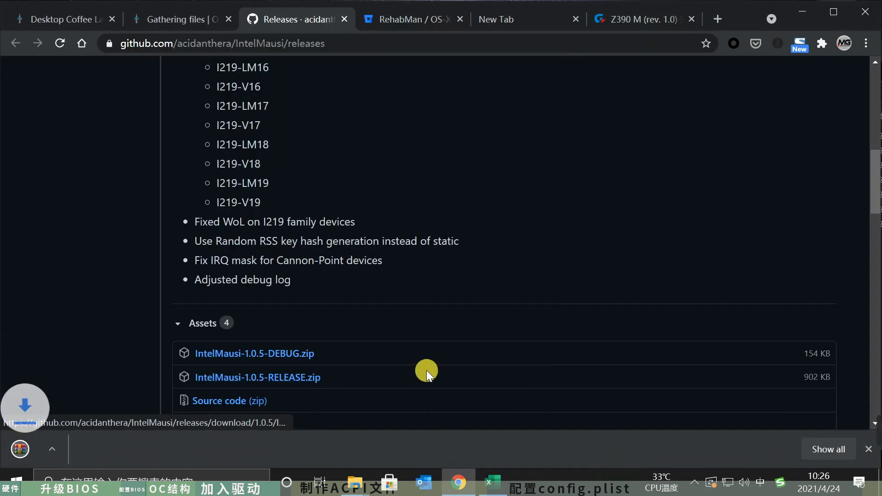
- Copy IntelMausi.kext from the downloaded archive into EFI\OC\Kexts, and close the archive plus the IntelMausi and USBInjectAll download pages
{"action": "left_click", "coordinate": [79, 460]}
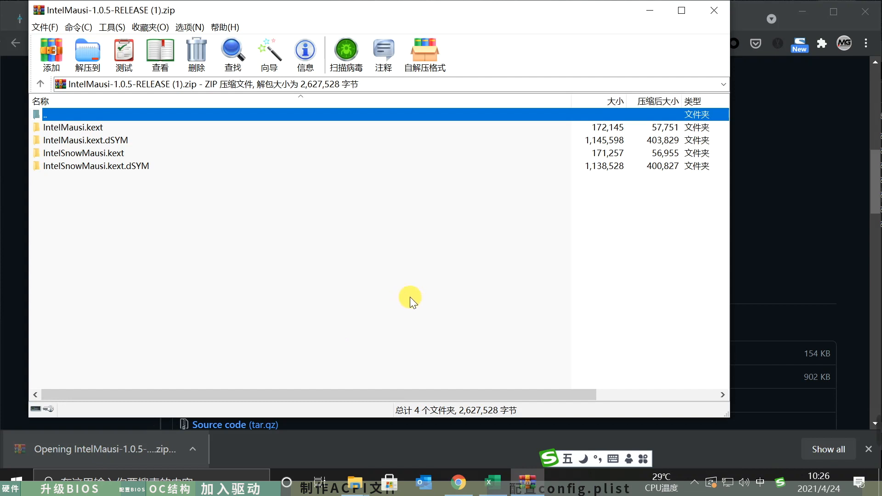
{"action": "left_click_drag", "start_coordinate": [92, 130], "coordinate": [460, 414]}
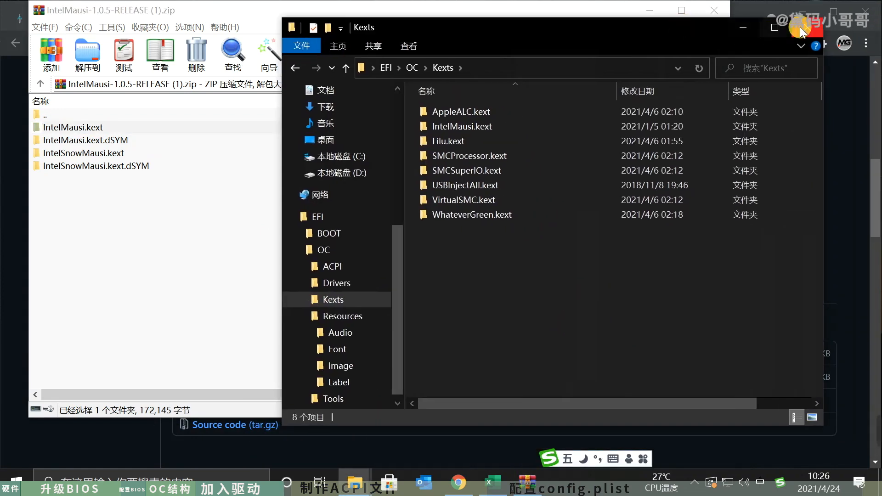
{"action": "left_click", "coordinate": [801, 27]}
{"action": "left_click", "coordinate": [724, 9]}
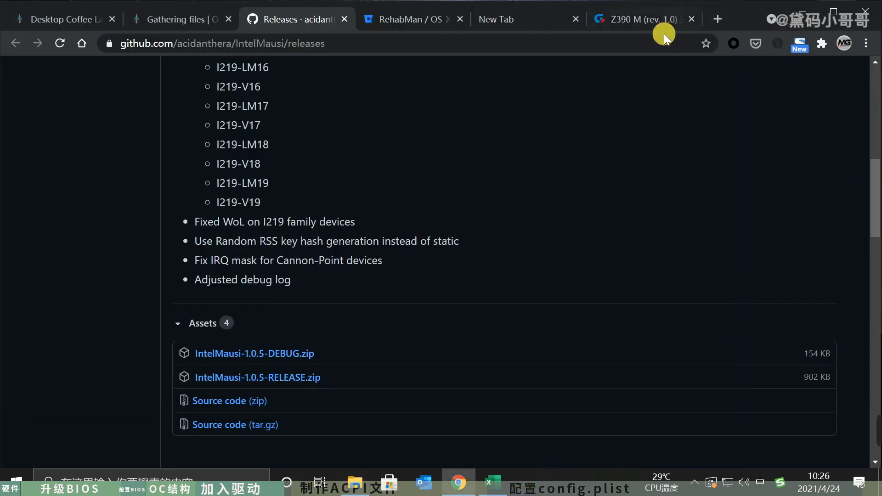
{"action": "left_click", "coordinate": [344, 20]}
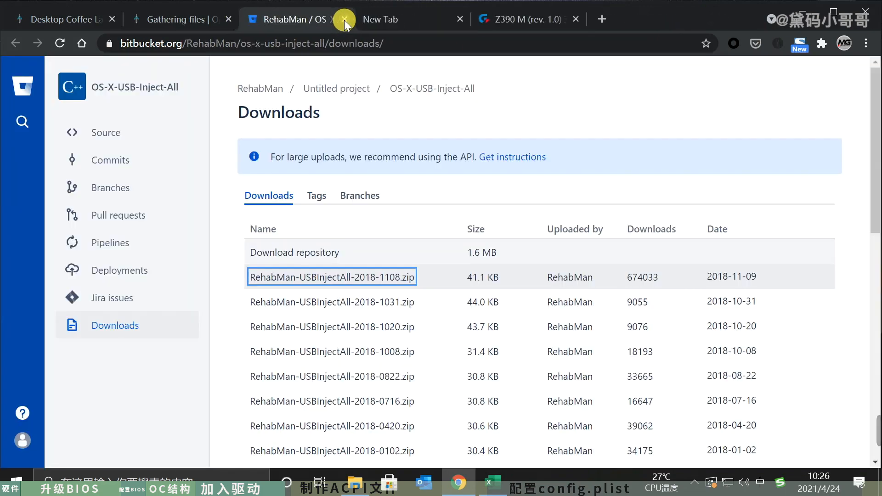
{"action": "left_click", "coordinate": [343, 20]}
- Review the guide's Extras kexts and its SSDTs section with the table of SSDTs per desktop platform
{"action": "scroll", "coordinate": [583, 372], "scroll_direction": "down", "scroll_amount": 5}
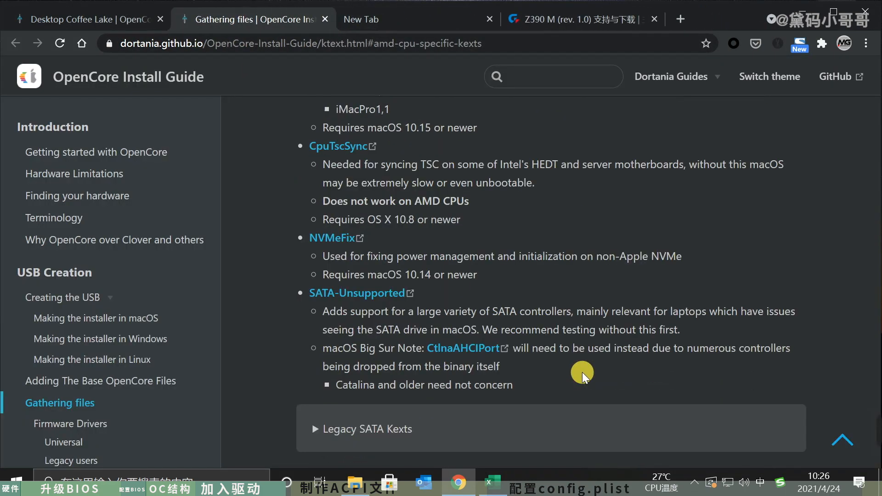
{"action": "scroll", "coordinate": [582, 372], "scroll_direction": "up", "scroll_amount": 5}
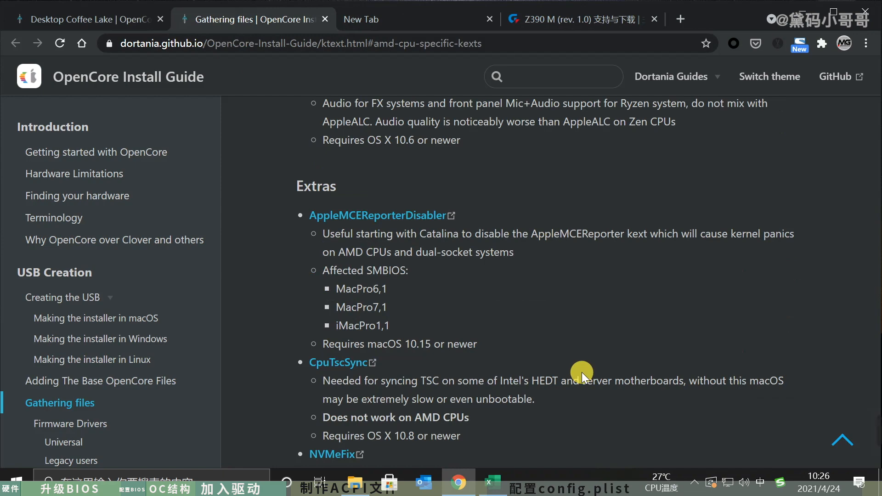
{"action": "scroll", "coordinate": [581, 372], "scroll_direction": "down", "scroll_amount": 12}
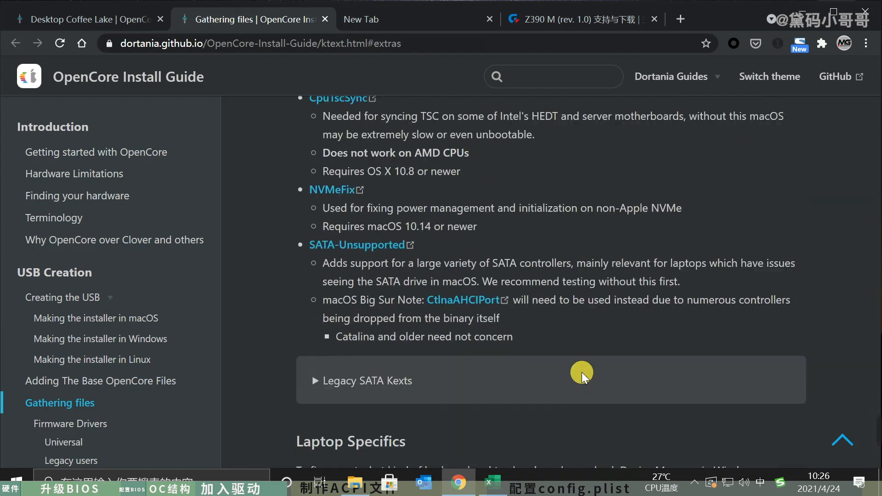
{"action": "scroll", "coordinate": [582, 372], "scroll_direction": "down", "scroll_amount": 14}
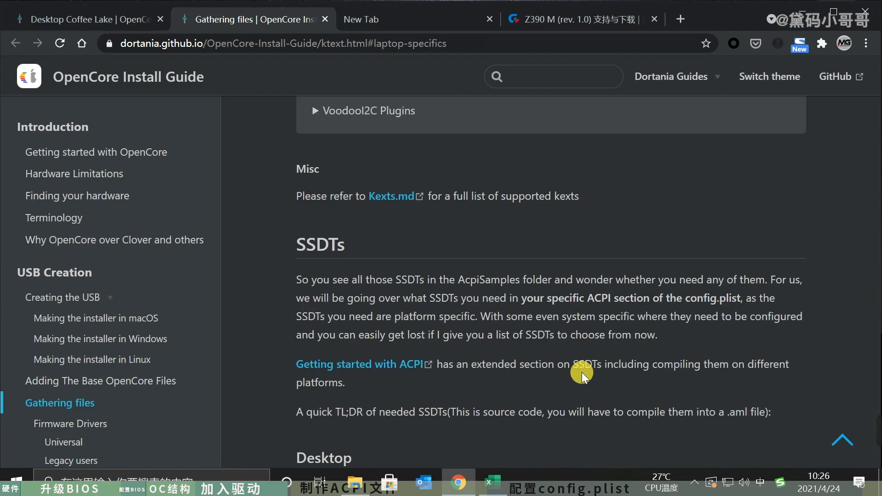
{"action": "scroll", "coordinate": [582, 372], "scroll_direction": "down", "scroll_amount": 10}
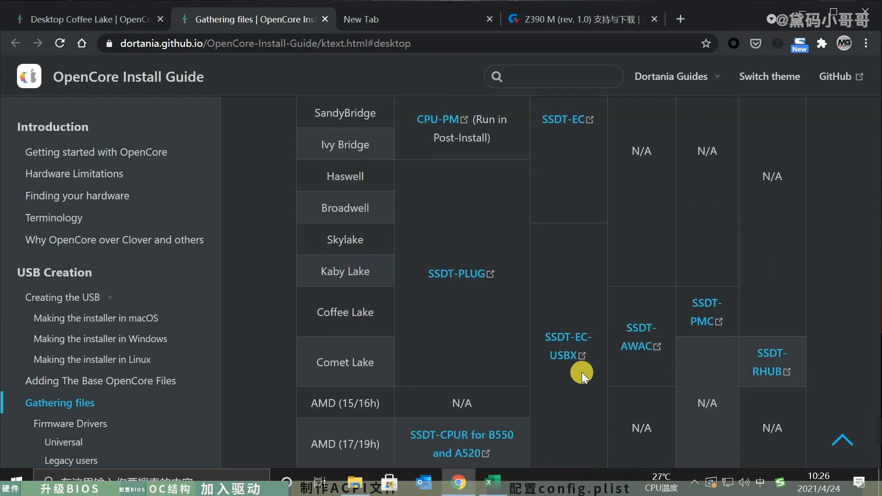
{"action": "scroll", "coordinate": [581, 372], "scroll_direction": "up", "scroll_amount": 14}
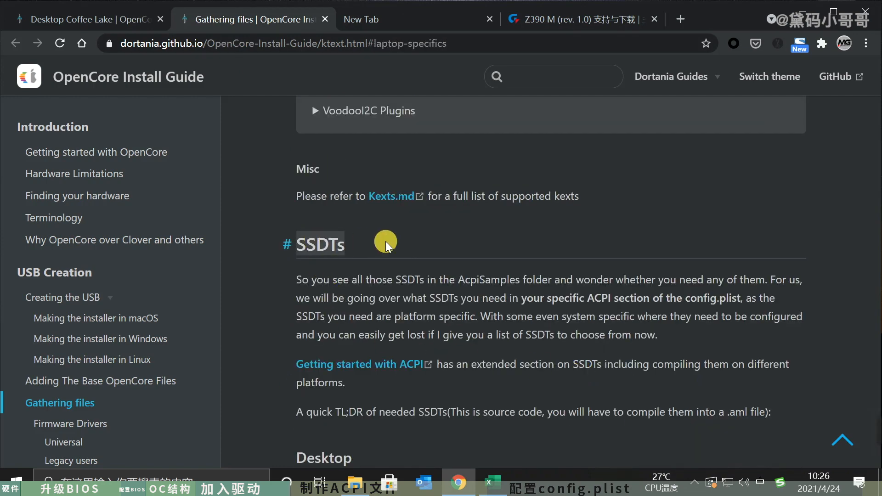
{"action": "scroll", "coordinate": [518, 279], "scroll_direction": "down", "scroll_amount": 8}
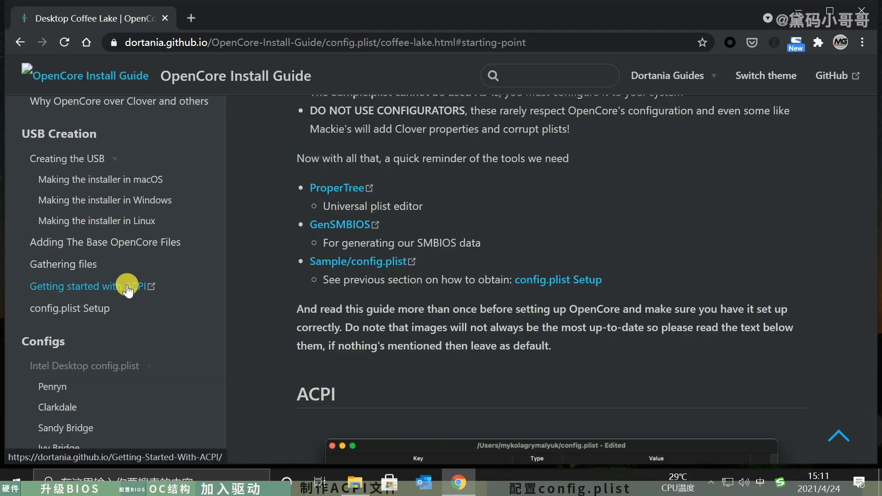
- Open the Getting Started With ACPI guide, skim its contents list and go to the Choosing the SSDTs page
{"action": "left_click", "coordinate": [124, 286]}
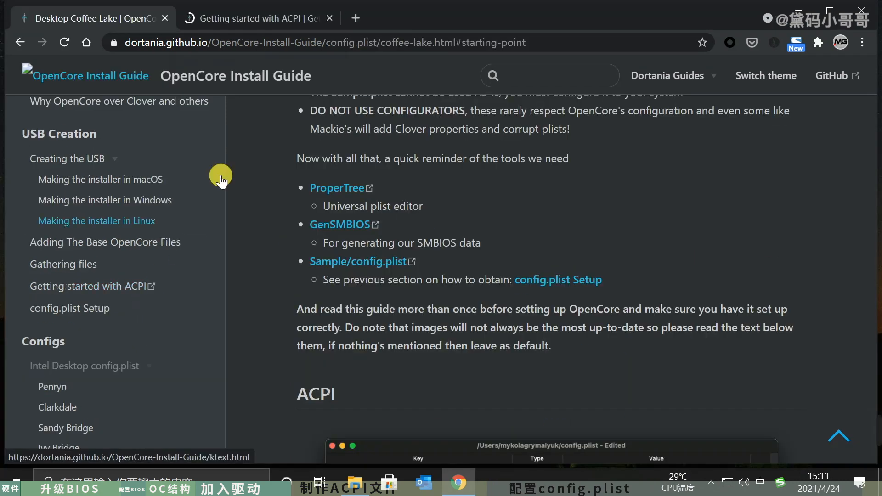
{"action": "scroll", "coordinate": [167, 309], "scroll_direction": "down", "scroll_amount": 5}
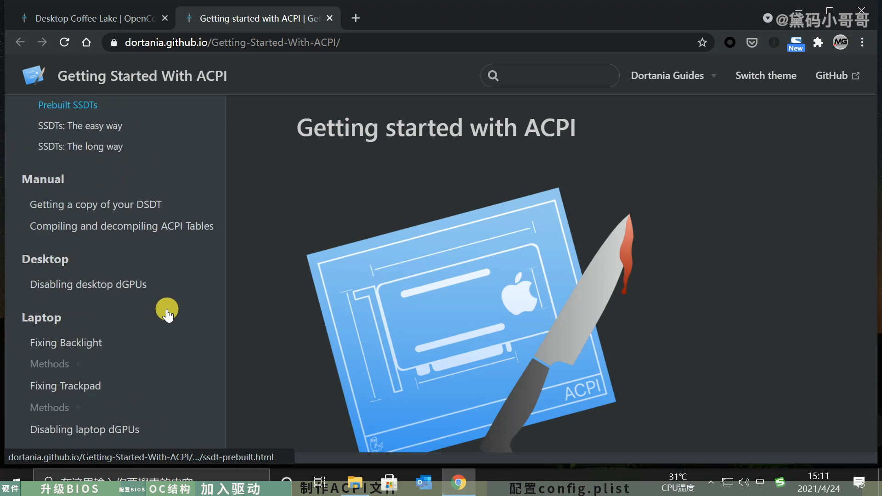
{"action": "scroll", "coordinate": [167, 309], "scroll_direction": "down", "scroll_amount": 3}
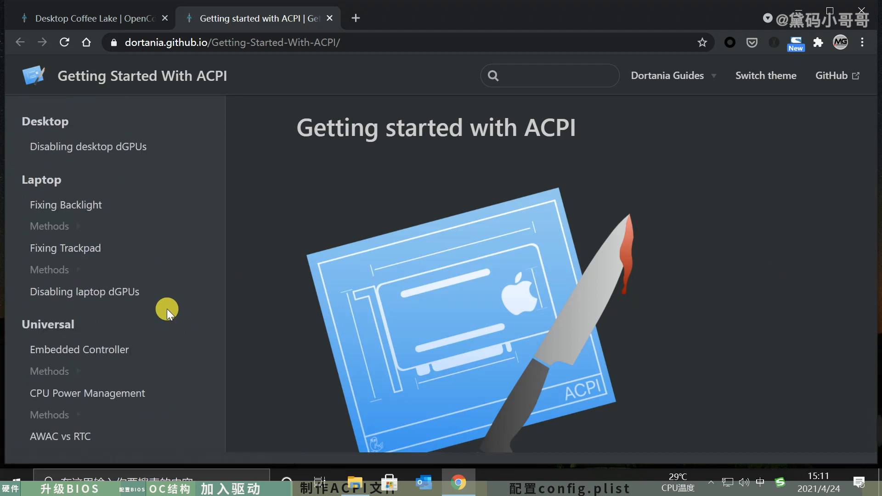
{"action": "scroll", "coordinate": [167, 308], "scroll_direction": "down", "scroll_amount": 2}
{"action": "scroll", "coordinate": [167, 308], "scroll_direction": "up", "scroll_amount": 6}
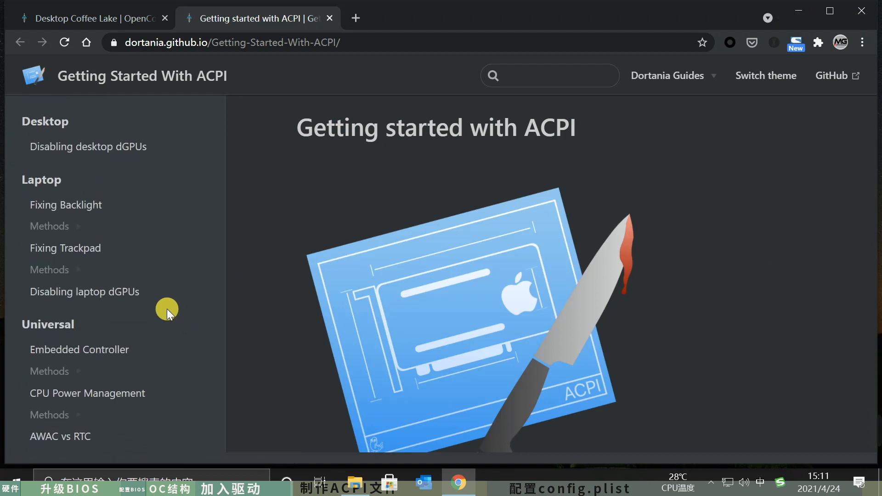
{"action": "scroll", "coordinate": [167, 309], "scroll_direction": "up", "scroll_amount": 2}
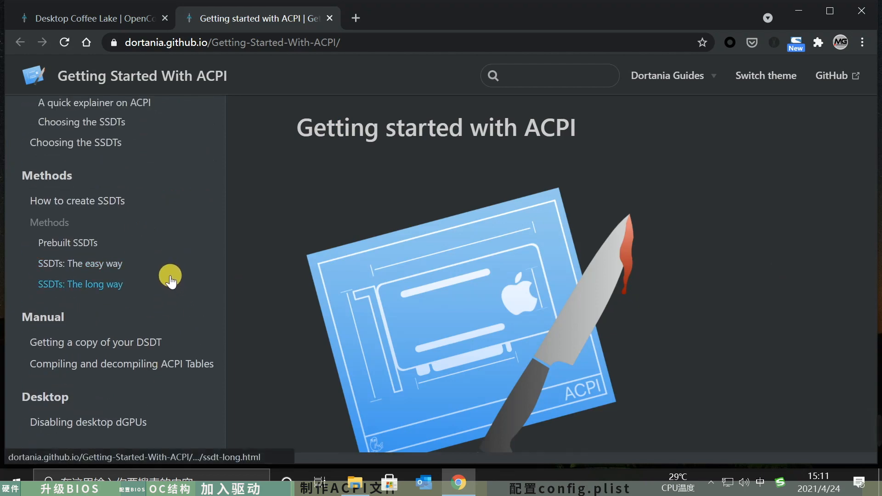
{"action": "scroll", "coordinate": [174, 277], "scroll_direction": "up", "scroll_amount": 2}
{"action": "left_click", "coordinate": [79, 190]}
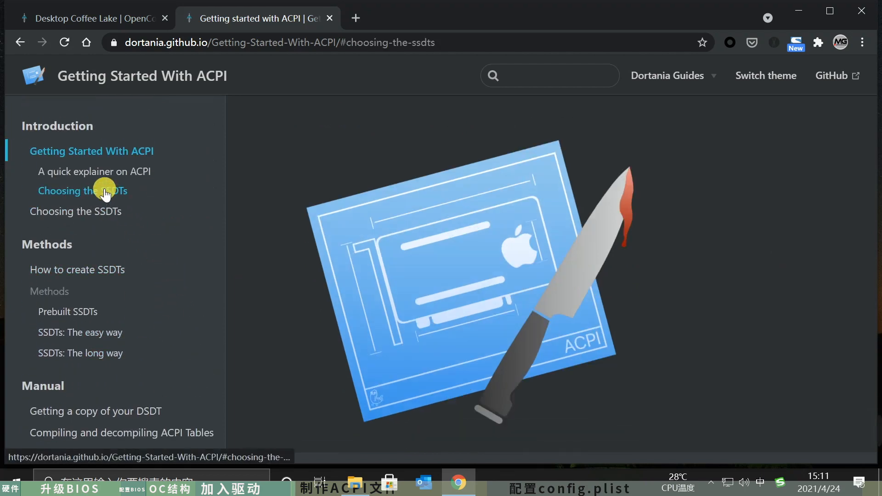
{"action": "left_click", "coordinate": [110, 216]}
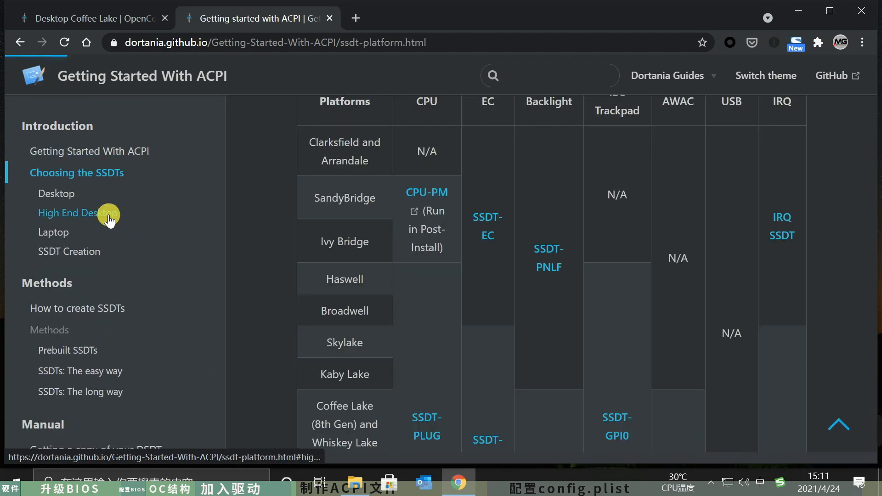
- Examine the Coffee Lake row of the Desktop table for the SSDTs that platform needs
{"action": "scroll", "coordinate": [514, 248], "scroll_direction": "down", "scroll_amount": 3}
{"action": "scroll", "coordinate": [600, 247], "scroll_direction": "down", "scroll_amount": 7}
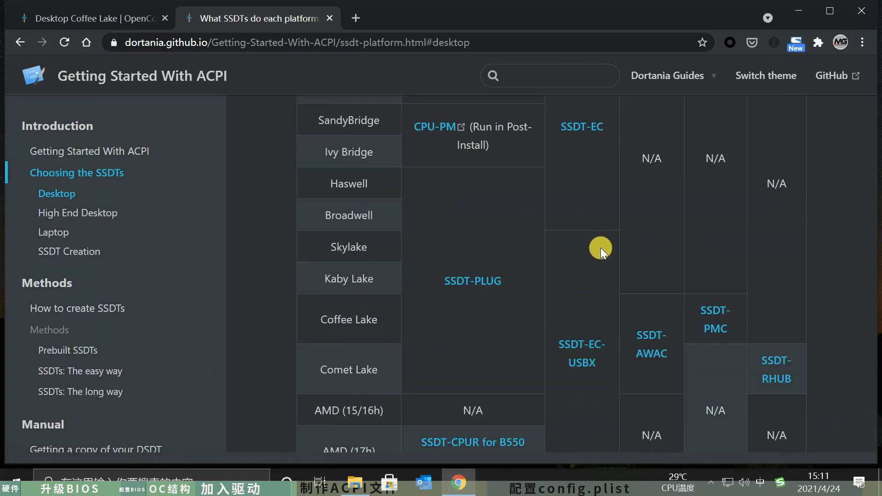
{"action": "scroll", "coordinate": [633, 275], "scroll_direction": "up", "scroll_amount": 2}
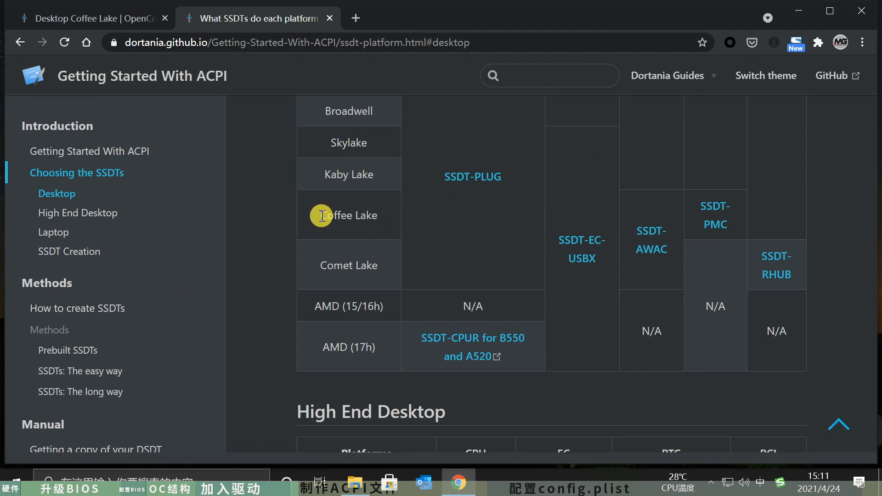
{"action": "left_click_drag", "start_coordinate": [321, 215], "coordinate": [389, 216]}
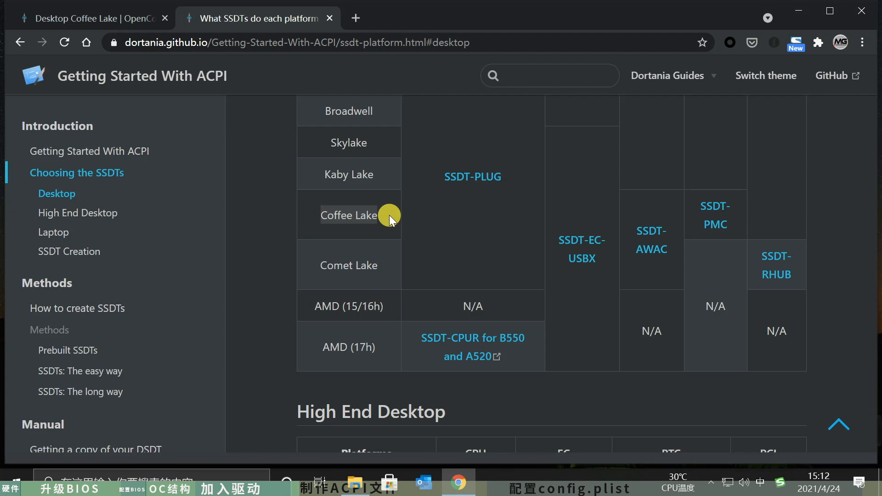
{"action": "left_click", "coordinate": [478, 214]}
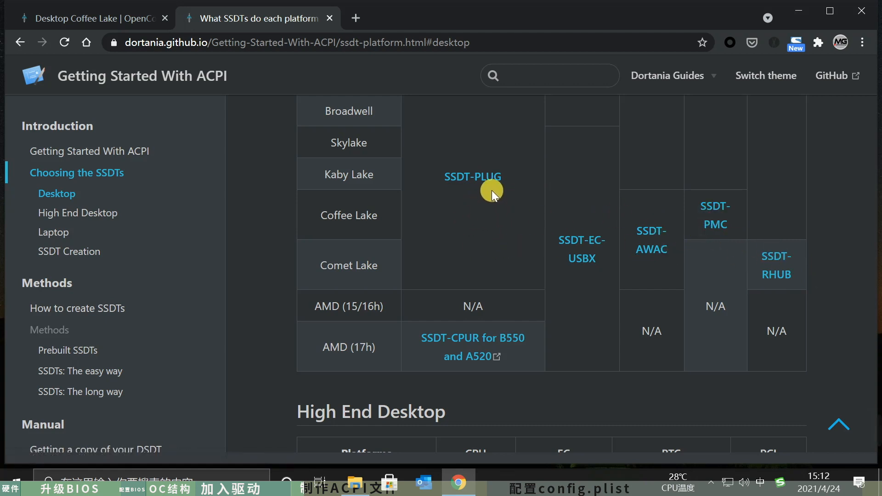
- Open the SSDT-PLUG page in a new tab, read what it does and follow its SSDTTime method
{"action": "left_click", "coordinate": [486, 177], "text": "ctrl"}
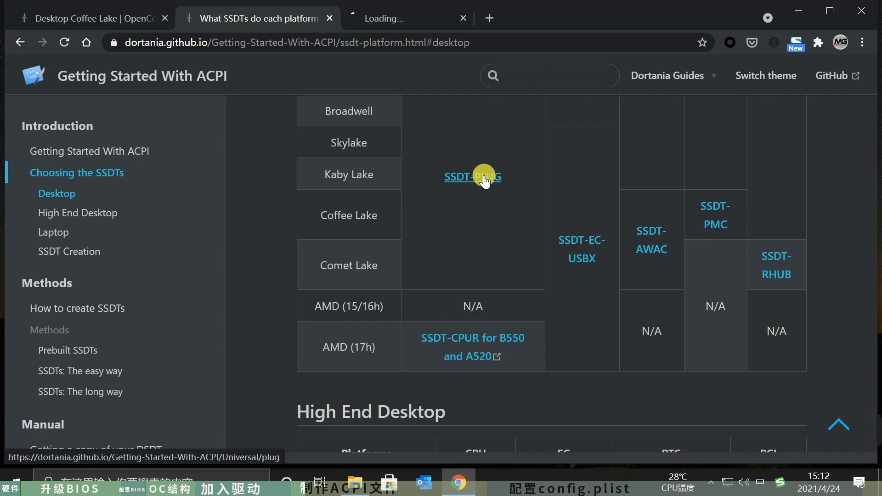
{"action": "left_click", "coordinate": [391, 17]}
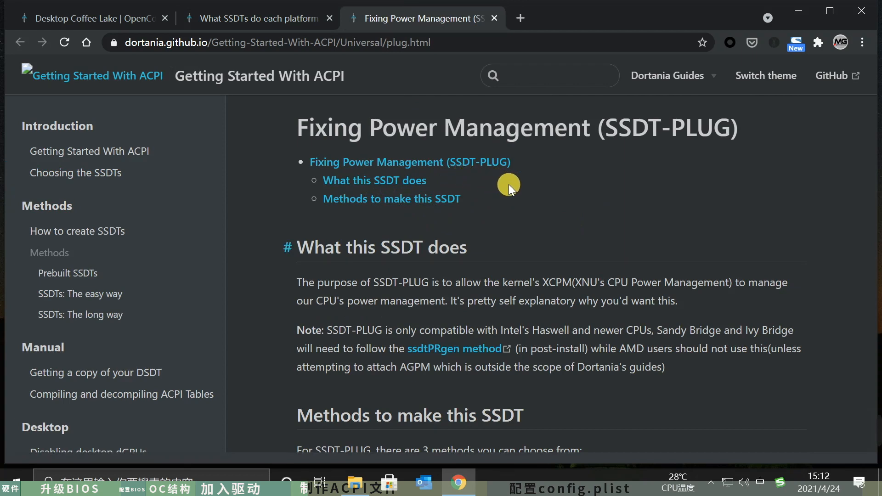
{"action": "scroll", "coordinate": [508, 184], "scroll_direction": "down", "scroll_amount": 5}
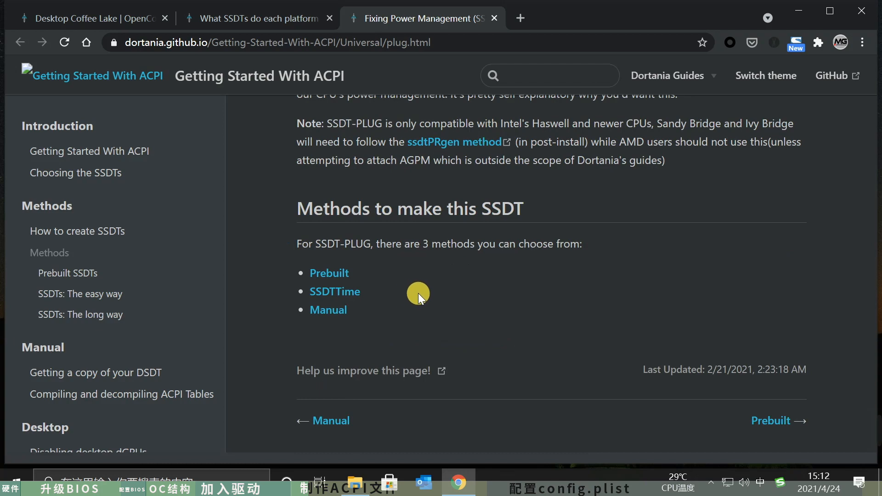
{"action": "scroll", "coordinate": [413, 291], "scroll_direction": "up", "scroll_amount": 5}
{"action": "scroll", "coordinate": [413, 290], "scroll_direction": "down", "scroll_amount": 5}
{"action": "left_click", "coordinate": [324, 292]}
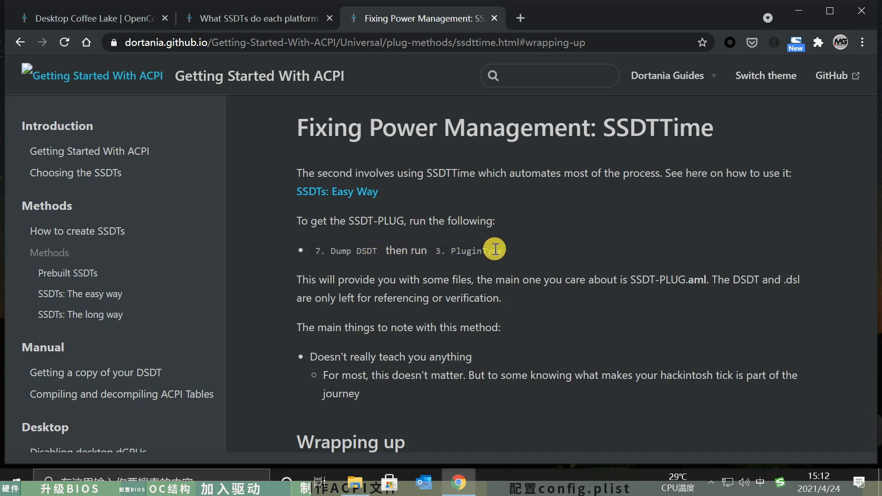
- Update the repository in D:\apps\hackintosh\SSDTTime by running git pull in Git Bash, and launch SSDTTime.bat
{"action": "left_click", "coordinate": [361, 478]}
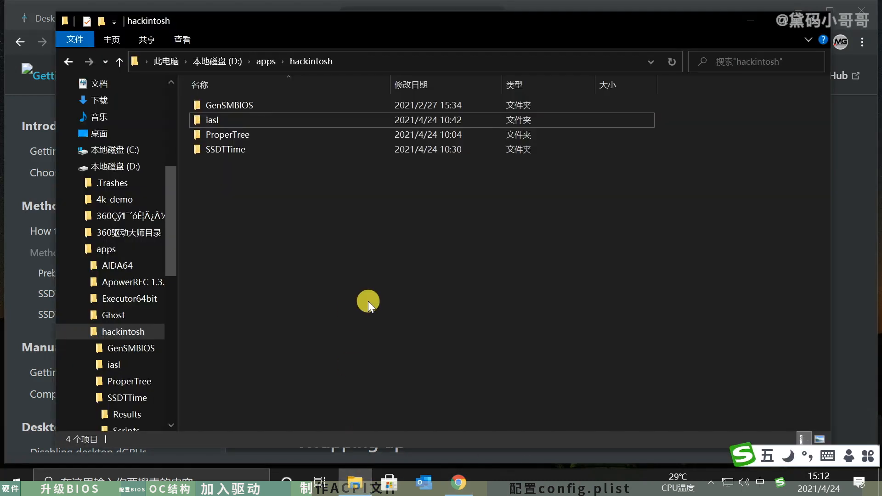
{"action": "double_click", "coordinate": [243, 151]}
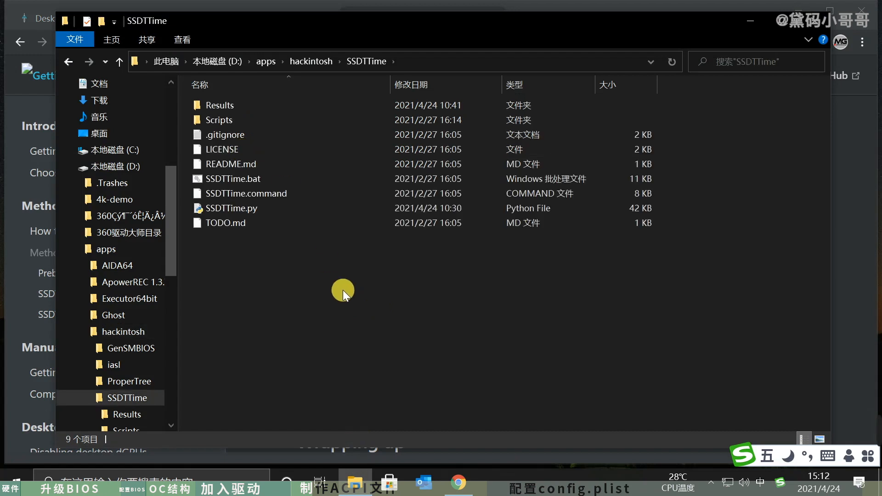
{"action": "right_click", "coordinate": [282, 289]}
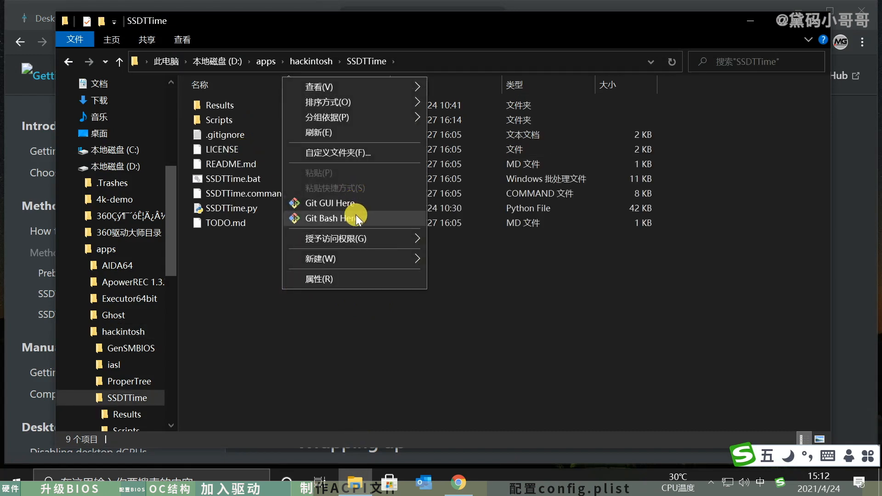
{"action": "left_click", "coordinate": [355, 219]}
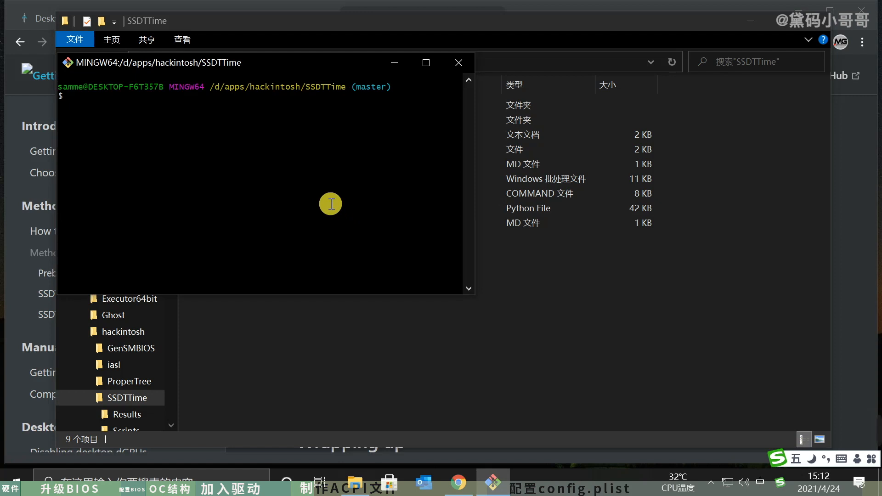
{"action": "type", "text": "git"}
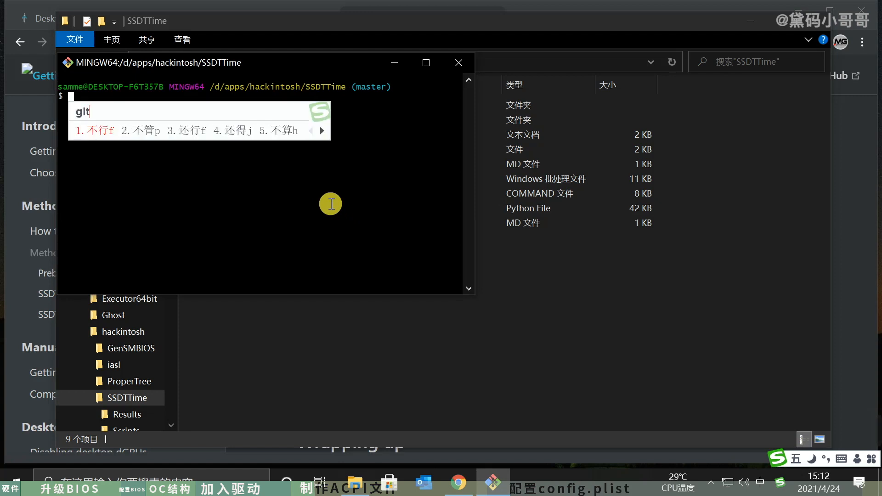
{"action": "key", "text": "shift"}
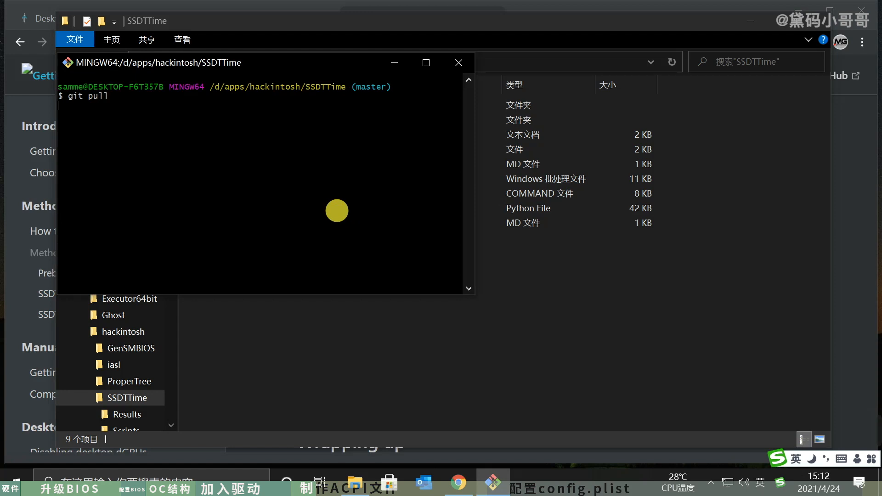
{"action": "type", "text": "pull"}
{"action": "key", "text": "Return"}
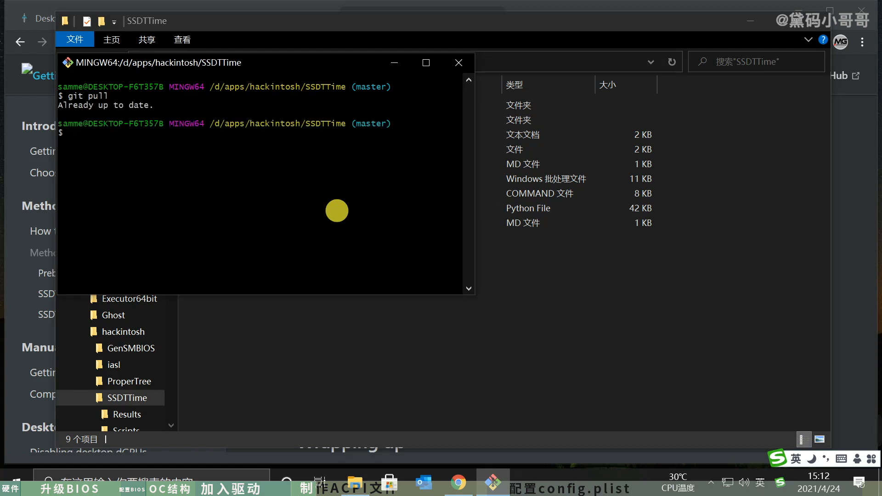
{"action": "left_click", "coordinate": [458, 63]}
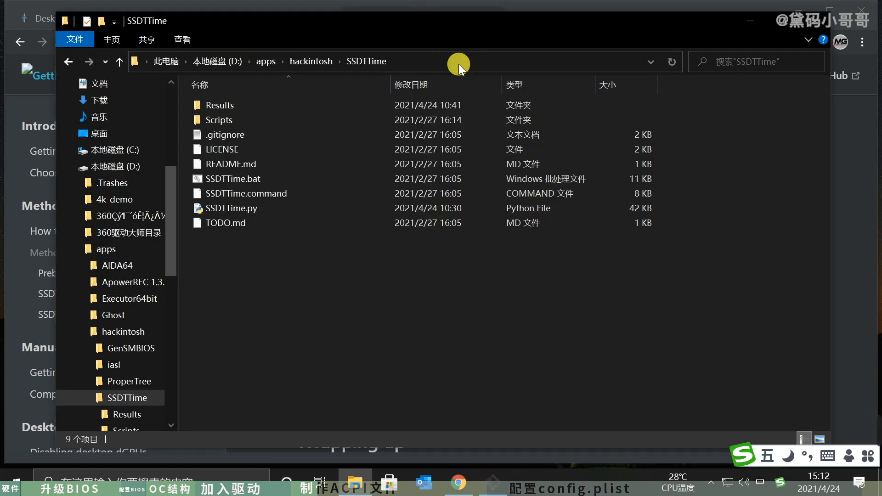
{"action": "double_click", "coordinate": [249, 177]}
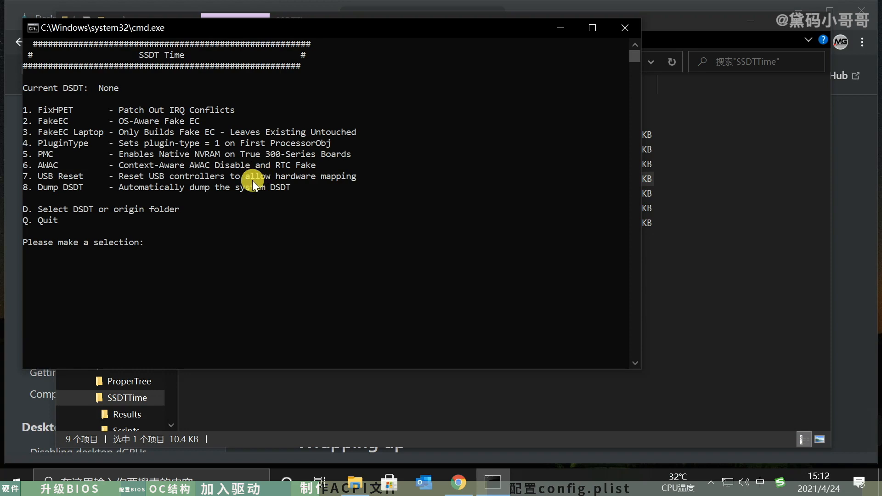
- Delete all the old files from SSDTTime's Results folder
{"action": "left_click", "coordinate": [708, 263]}
{"action": "left_click", "coordinate": [266, 100]}
{"action": "double_click", "coordinate": [266, 101]}
{"action": "left_click_drag", "start_coordinate": [398, 349], "coordinate": [219, 94]}
{"action": "right_click", "coordinate": [260, 161]}
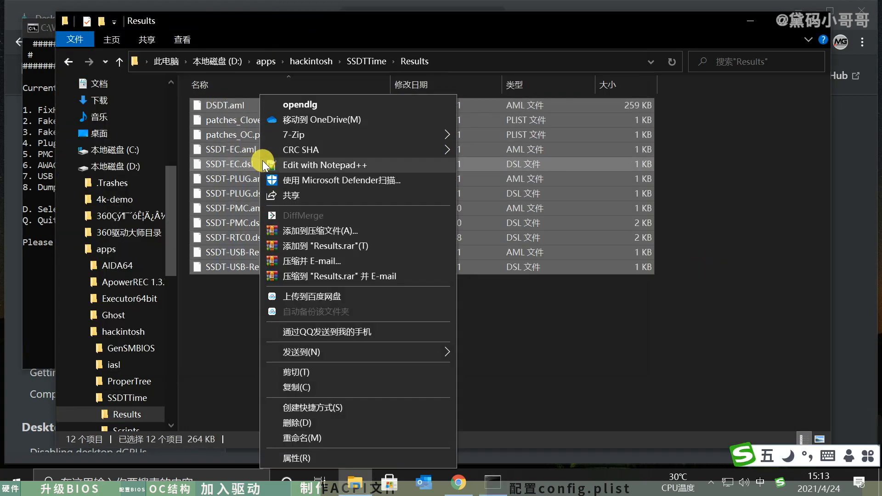
{"action": "mouse_move", "coordinate": [340, 354]}
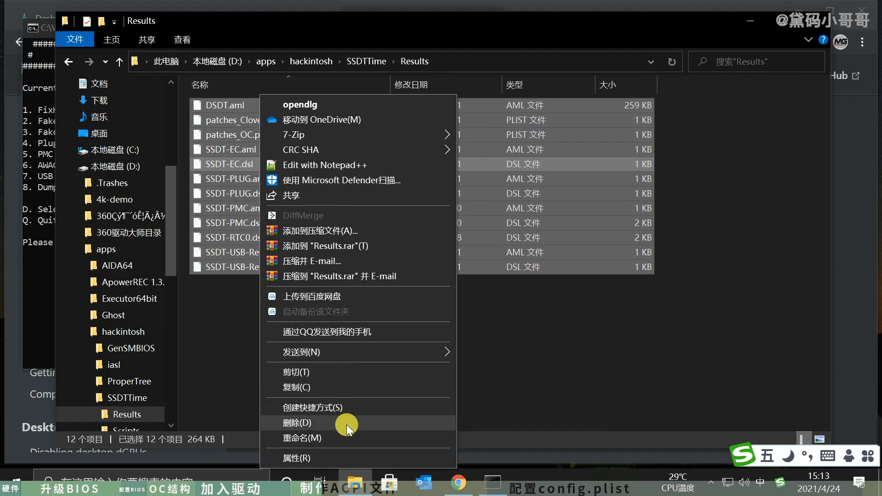
{"action": "left_click", "coordinate": [347, 423]}
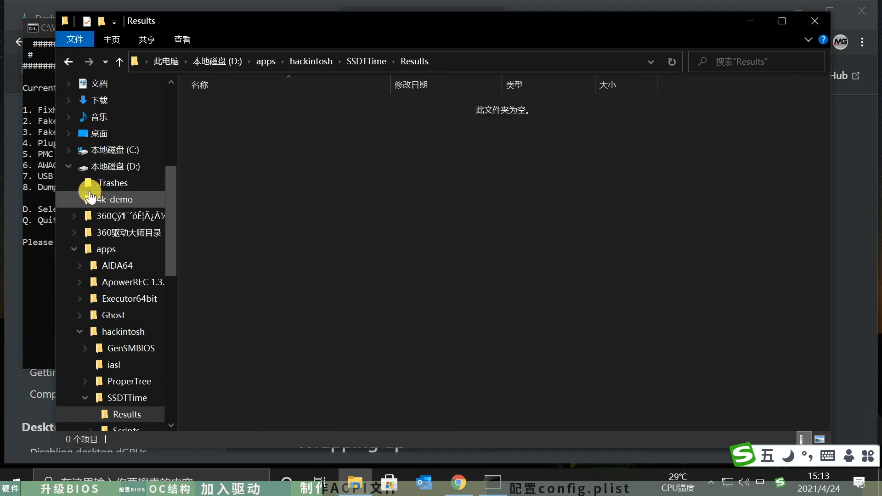
- Dump the system DSDT with option 8 of SSDTTime
{"action": "left_click", "coordinate": [32, 282]}
{"action": "left_click", "coordinate": [273, 263]}
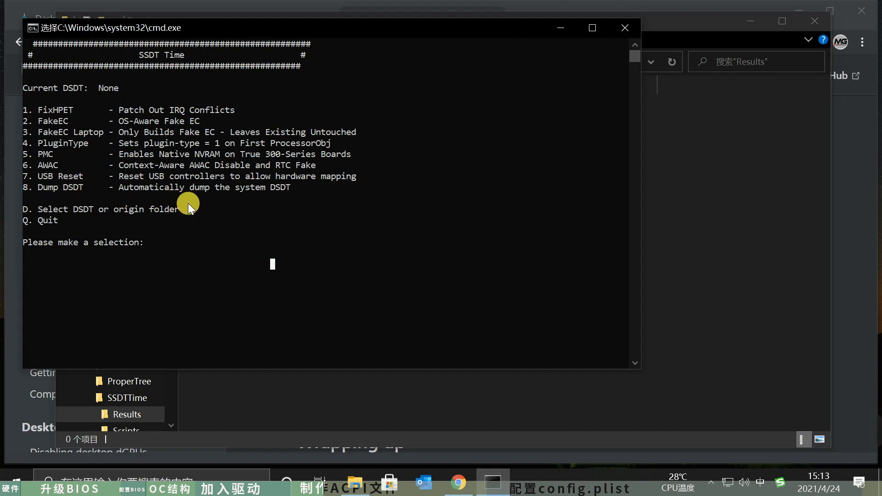
{"action": "type", "text": "8"}
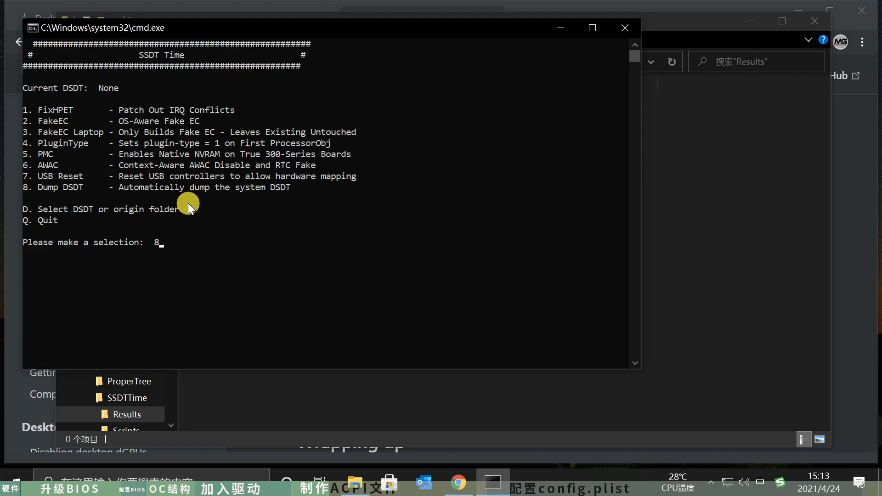
{"action": "key", "text": "Return"}
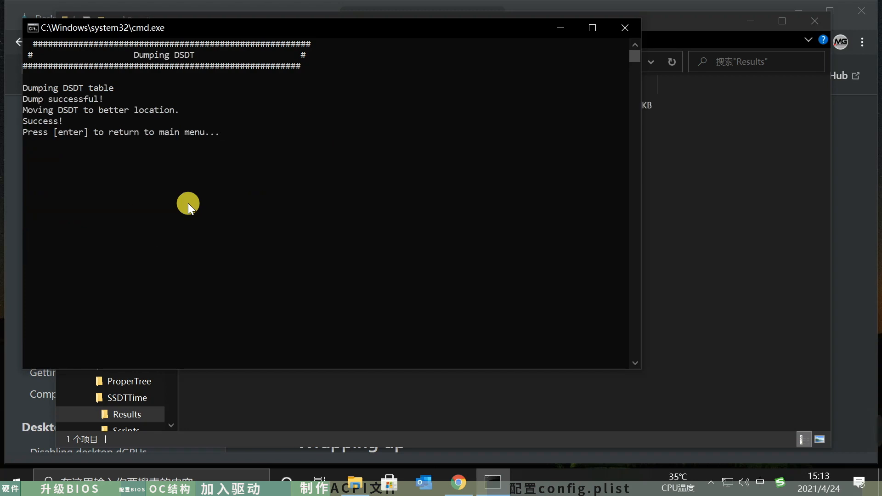
- Check the Results folder under SSDTTime for the dumped DSDT.aml
{"action": "left_click", "coordinate": [738, 179]}
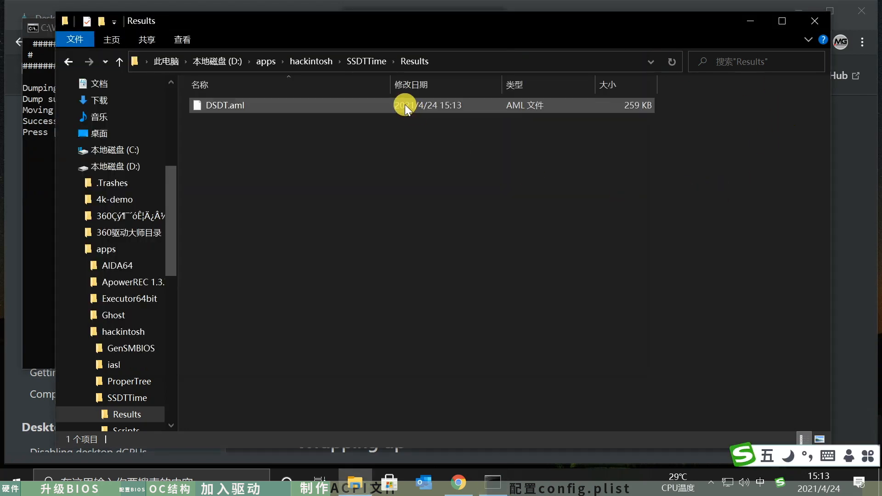
{"action": "left_click", "coordinate": [217, 106]}
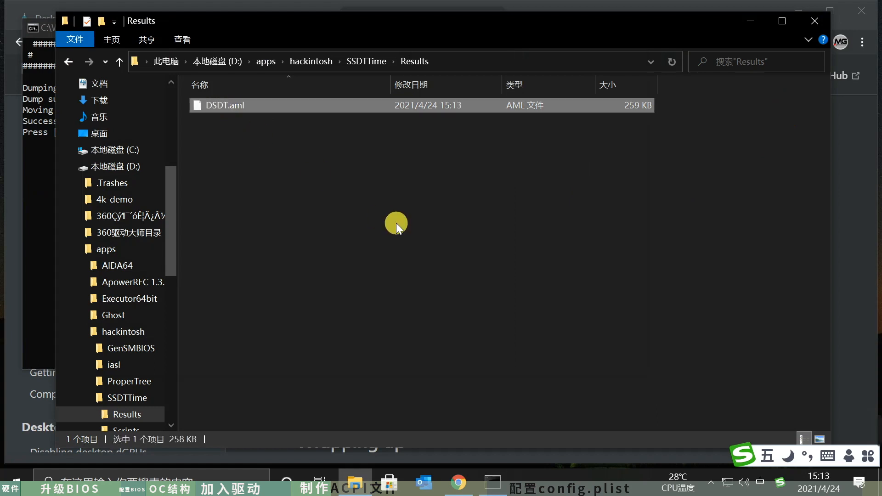
{"action": "left_click", "coordinate": [369, 61]}
{"action": "left_click", "coordinate": [310, 297]}
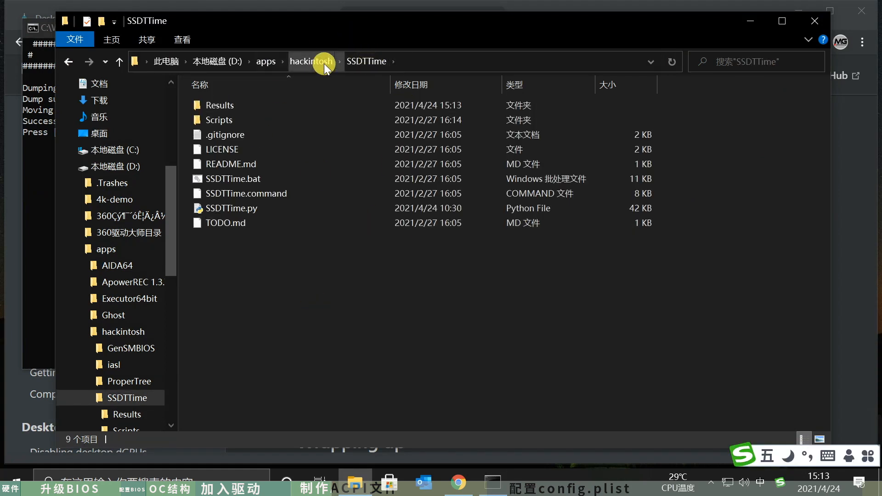
{"action": "double_click", "coordinate": [252, 107]}
- Open D:\apps\hackintosh\iasl in a second File Explorer window and delete everything there except iasl.exe
{"action": "left_click", "coordinate": [359, 484]}
{"action": "left_click", "coordinate": [359, 484]}
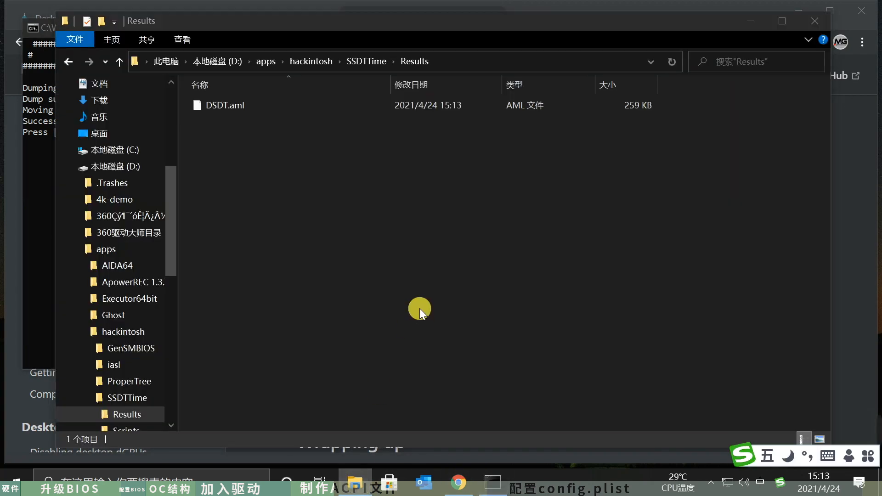
{"action": "key", "text": "ctrl+n"}
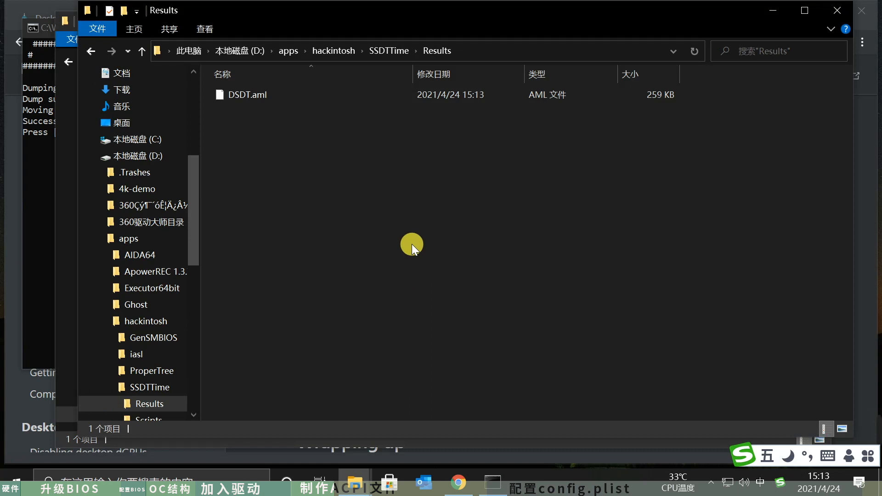
{"action": "left_click", "coordinate": [145, 357]}
{"action": "left_click_drag", "start_coordinate": [353, 237], "coordinate": [248, 93]}
{"action": "right_click", "coordinate": [266, 94]}
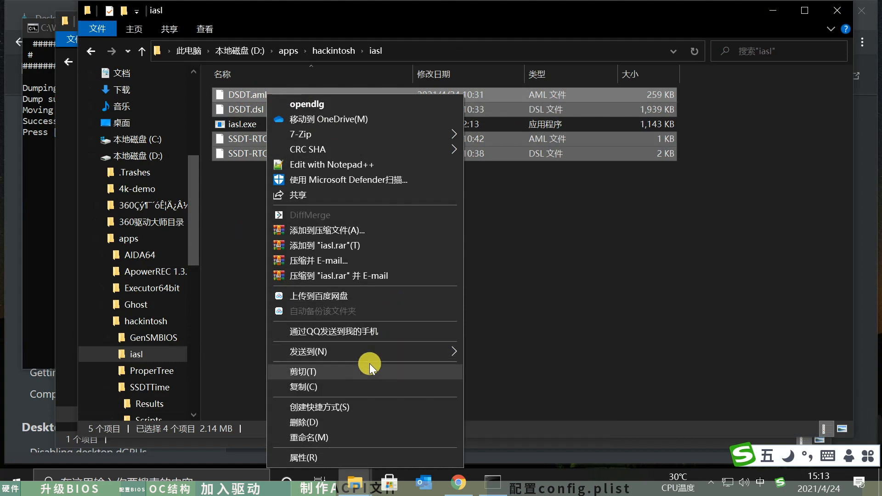
{"action": "left_click", "coordinate": [349, 421]}
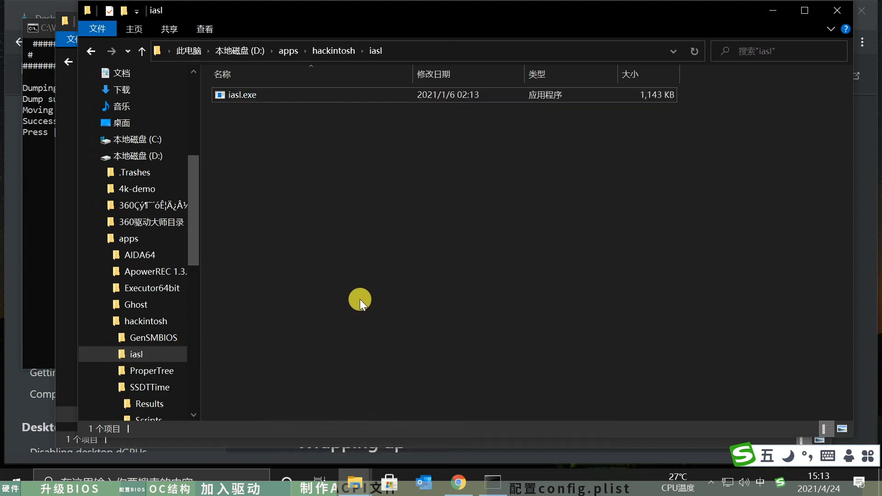
- Copy DSDT.aml from SSDTTime's Results folder into the iasl folder
{"action": "left_click", "coordinate": [355, 483]}
{"action": "left_click", "coordinate": [299, 422]}
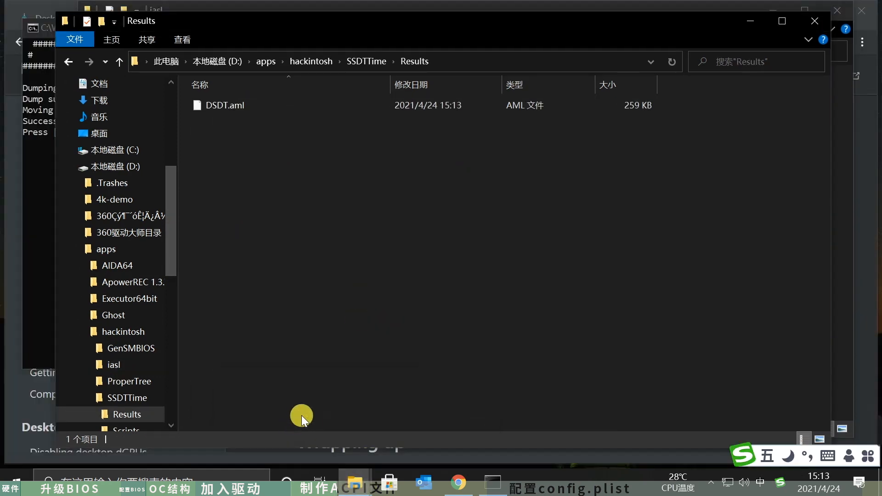
{"action": "left_click", "coordinate": [233, 105]}
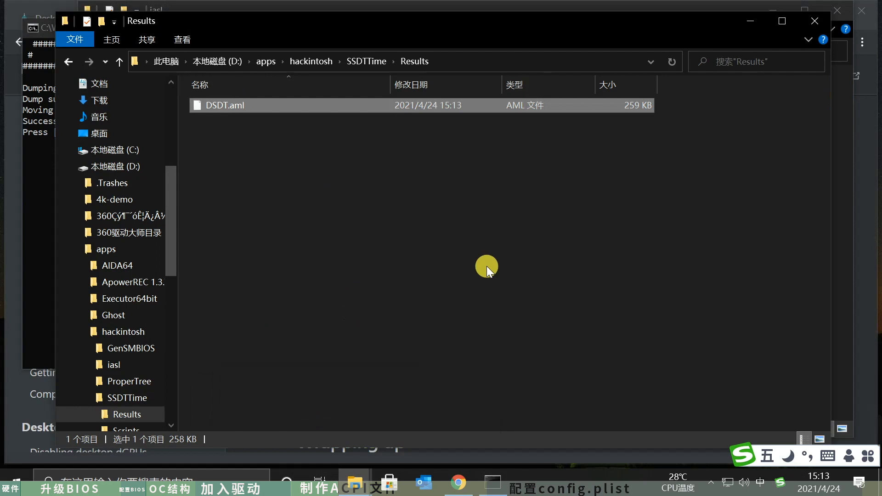
{"action": "left_click", "coordinate": [355, 482]}
{"action": "left_click", "coordinate": [419, 428]}
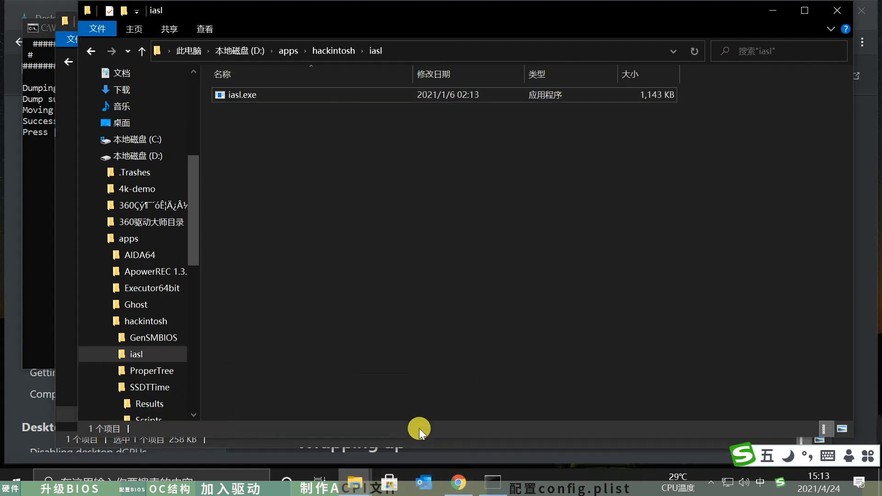
{"action": "key", "text": "ctrl+v"}
{"action": "left_click", "coordinate": [445, 264]}
- Open a Command Prompt beside the iasl folder's file tree and switch it to the D: drive
{"action": "left_click", "coordinate": [186, 478]}
{"action": "type", "text": "cmd"}
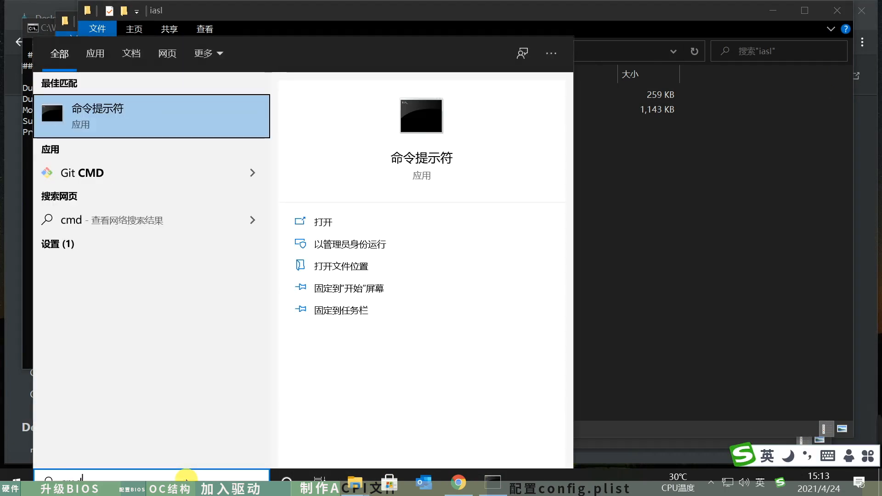
{"action": "key", "text": "Return"}
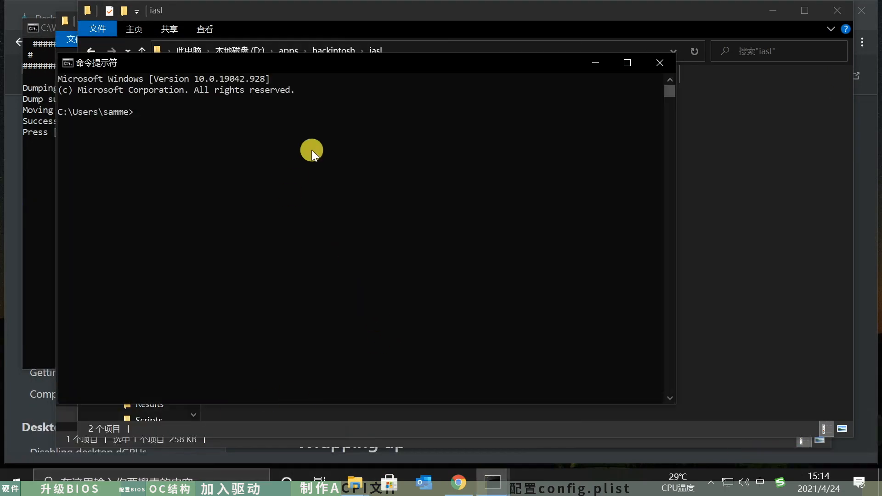
{"action": "left_click_drag", "start_coordinate": [445, 56], "coordinate": [549, 60]}
{"action": "left_click", "coordinate": [509, 245]}
{"action": "type", "text": "D:"}
{"action": "key", "text": "Return"}
- Change the Command Prompt's working directory to D:\apps\hackintosh
{"action": "key", "text": "Return"}
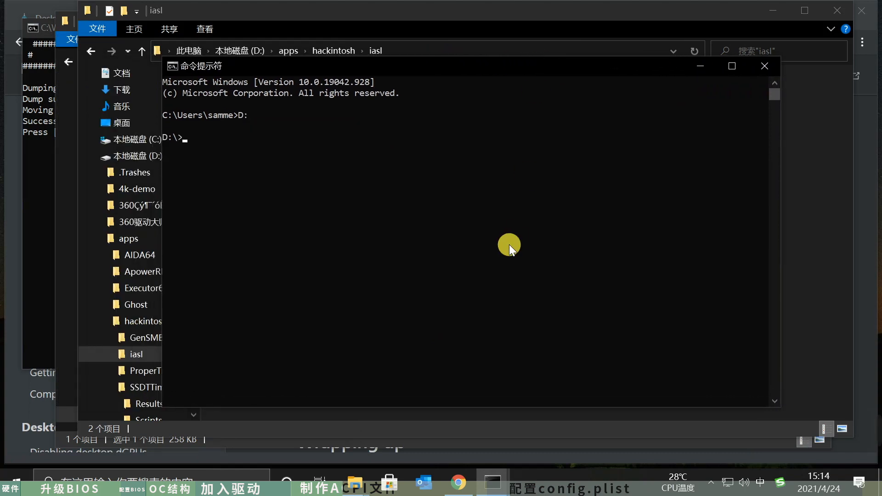
{"action": "key", "text": "shift"}
{"action": "type", "text": "cd apps"}
{"action": "key", "text": "Return"}
{"action": "type", "text": "cd hac"}
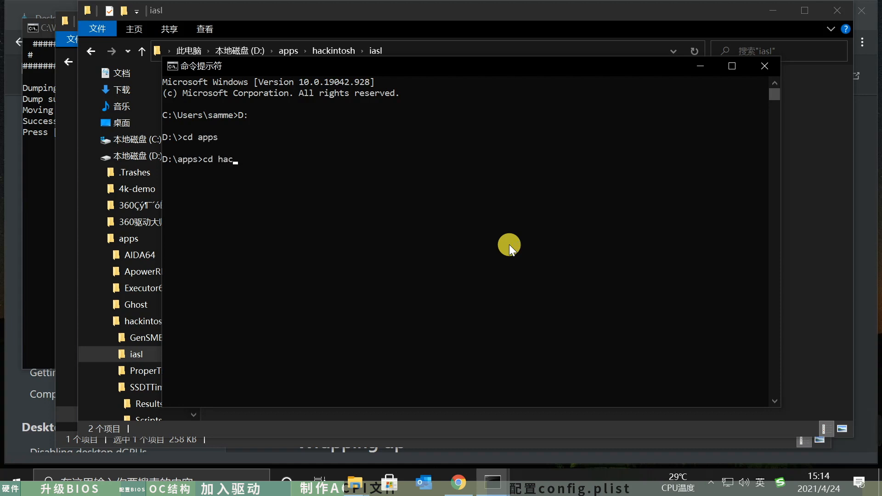
{"action": "key", "text": "Tab"}
{"action": "key", "text": "Return"}
{"action": "type", "text": "cd "}
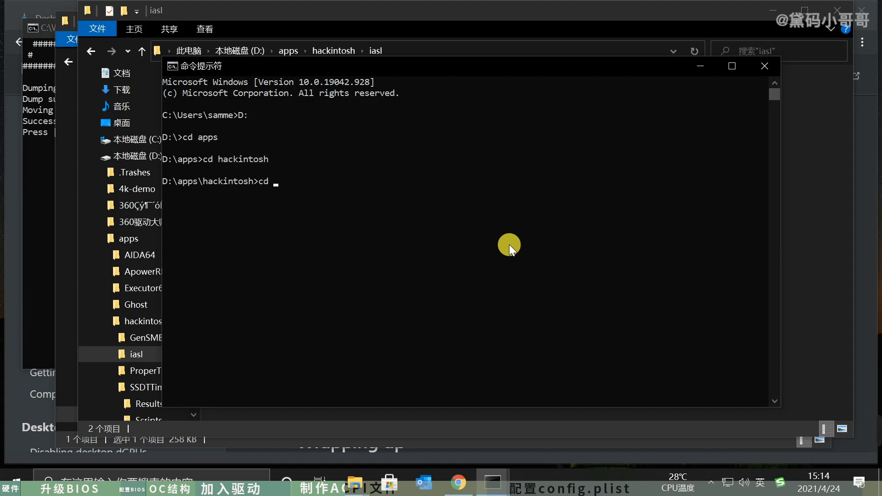
{"action": "type", "text": "s"}
{"action": "key", "text": "Tab"}
{"action": "key", "text": "Return"}
{"action": "type", "text": "cd ."}
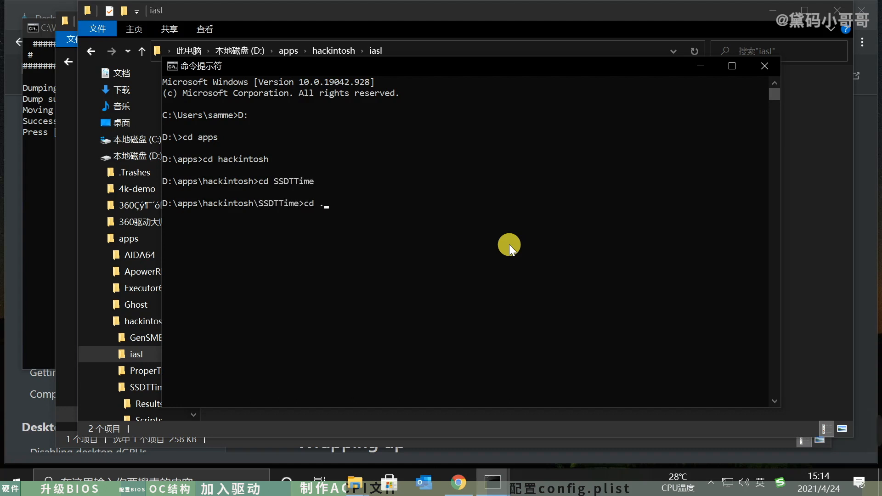
{"action": "type", "text": "."}
{"action": "key", "text": "Return"}
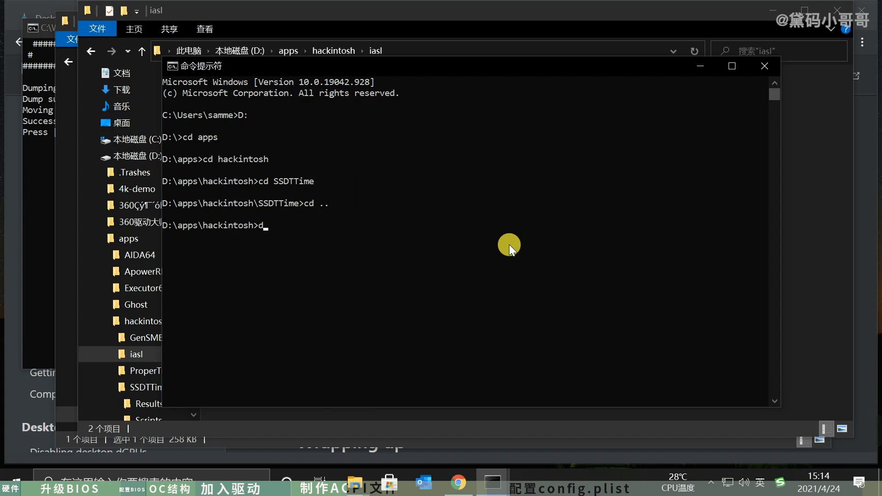
- Go into the iasl directory, list its files, and run iasl DSDT.aml to disassemble the table
{"action": "key", "text": "Return"}
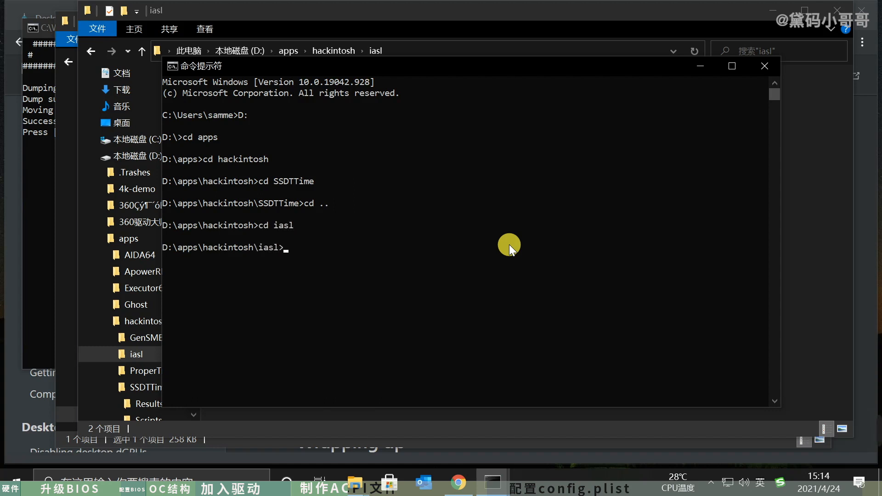
{"action": "type", "text": "dir"}
{"action": "key", "text": "Return"}
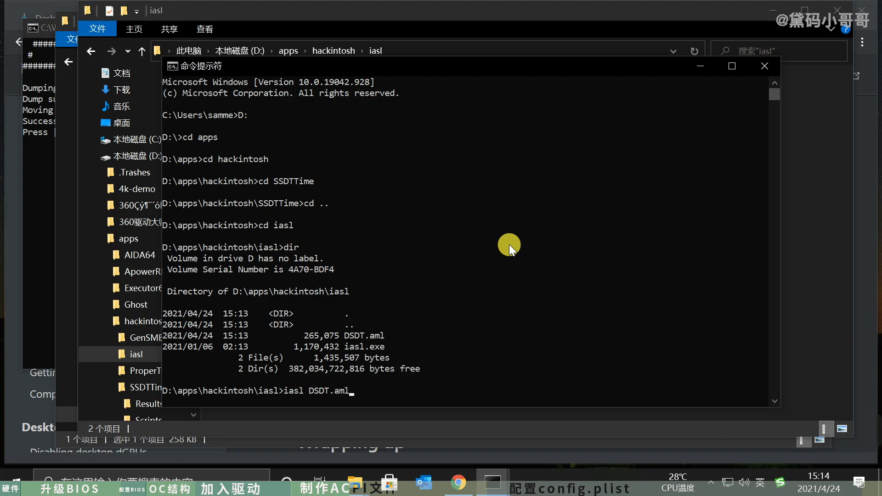
{"action": "key", "text": "Return"}
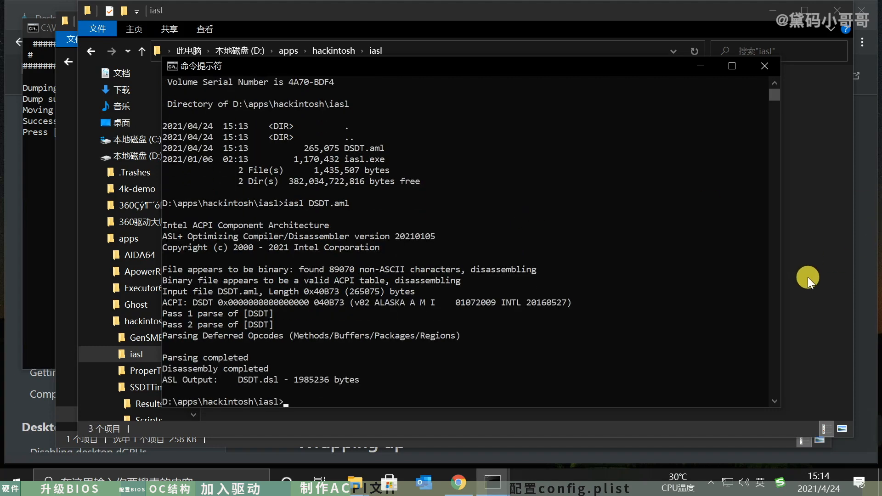
- Open DSDT.dsl from the iasl folder in Notepad++, close the config.plist file and skim the disassembled code
{"action": "left_click", "coordinate": [807, 277]}
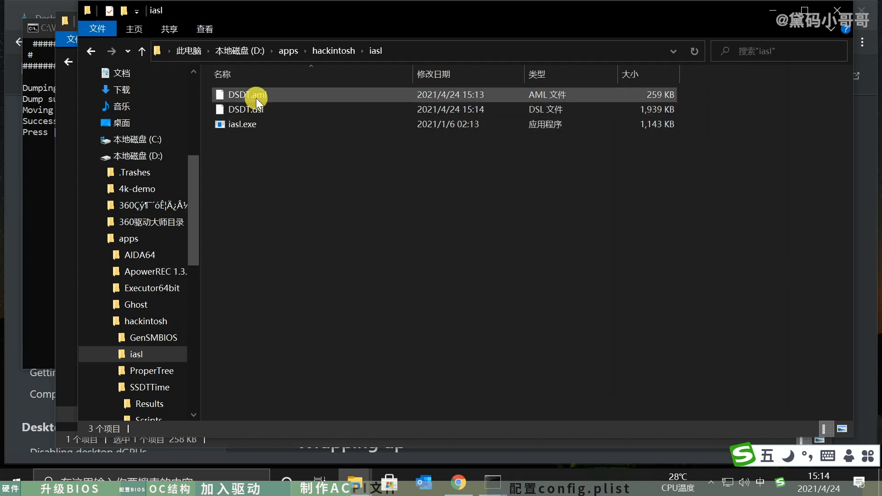
{"action": "right_click", "coordinate": [248, 108]}
{"action": "left_click", "coordinate": [321, 145]}
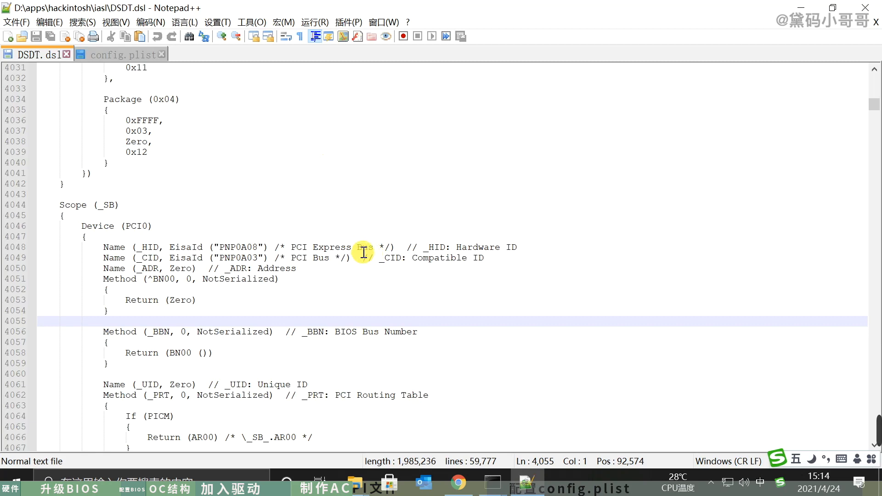
{"action": "left_click", "coordinate": [162, 54]}
{"action": "scroll", "coordinate": [372, 252], "scroll_direction": "up", "scroll_amount": 4}
{"action": "scroll", "coordinate": [372, 251], "scroll_direction": "up", "scroll_amount": 3}
{"action": "left_click", "coordinate": [801, 9]}
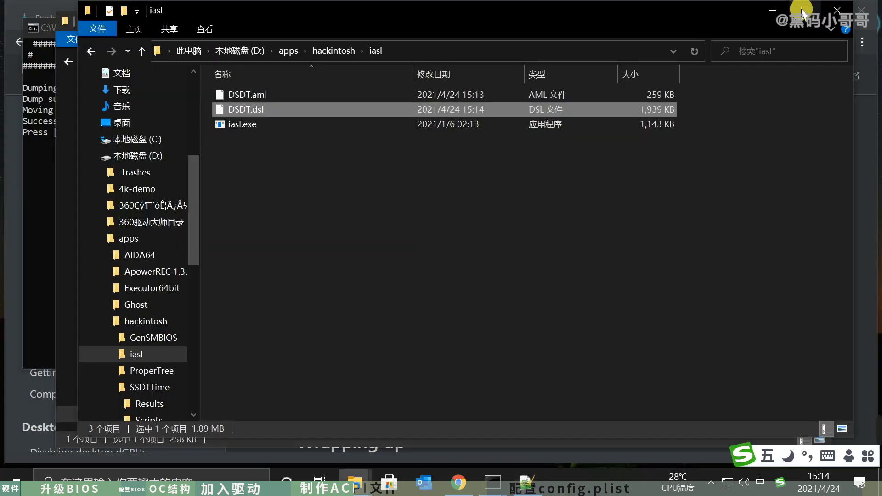
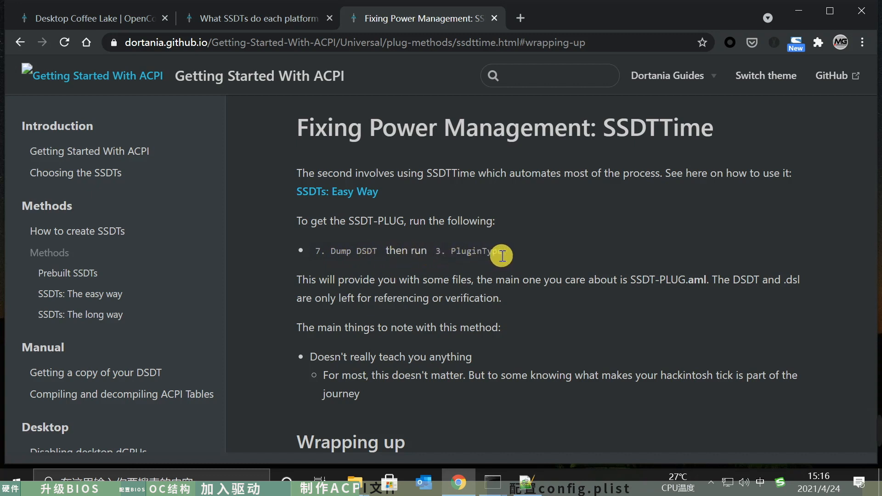
- Return to SSDTTime's main menu and run option 4, PluginType, to build SSDT-PLUG from the dumped DSDT
{"action": "left_click", "coordinate": [493, 484]}
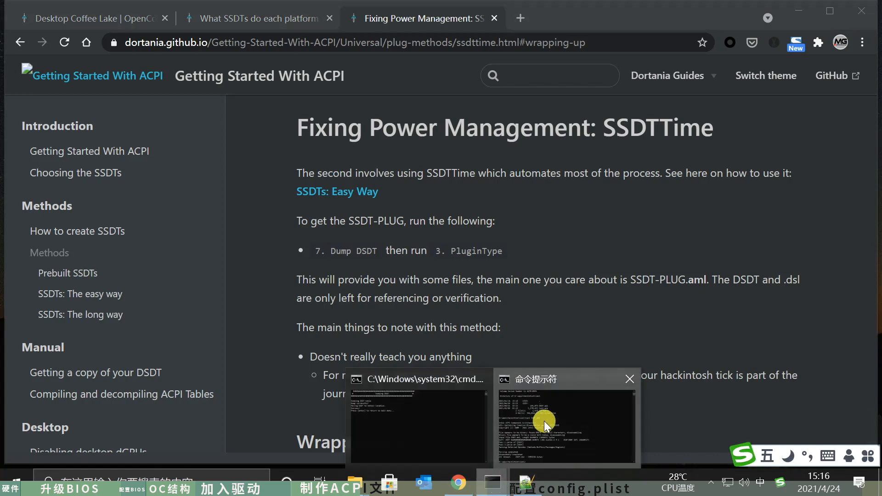
{"action": "left_click", "coordinate": [543, 421]}
{"action": "left_click", "coordinate": [494, 483]}
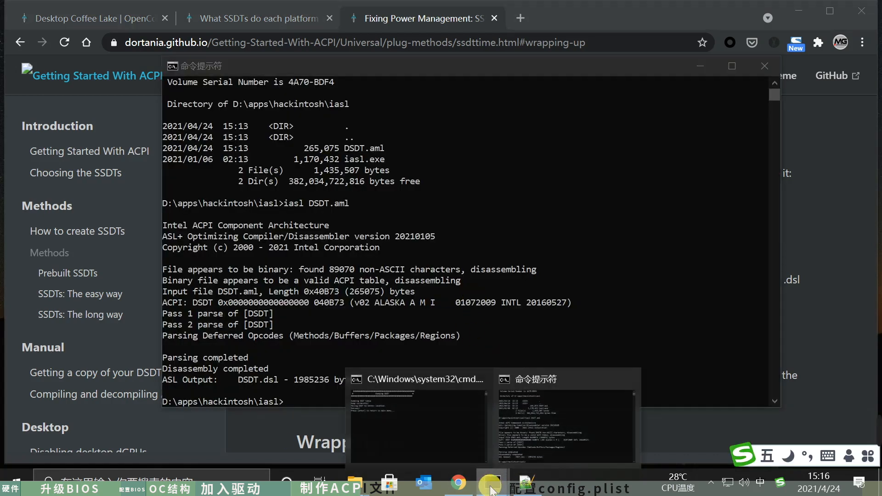
{"action": "left_click", "coordinate": [423, 415]}
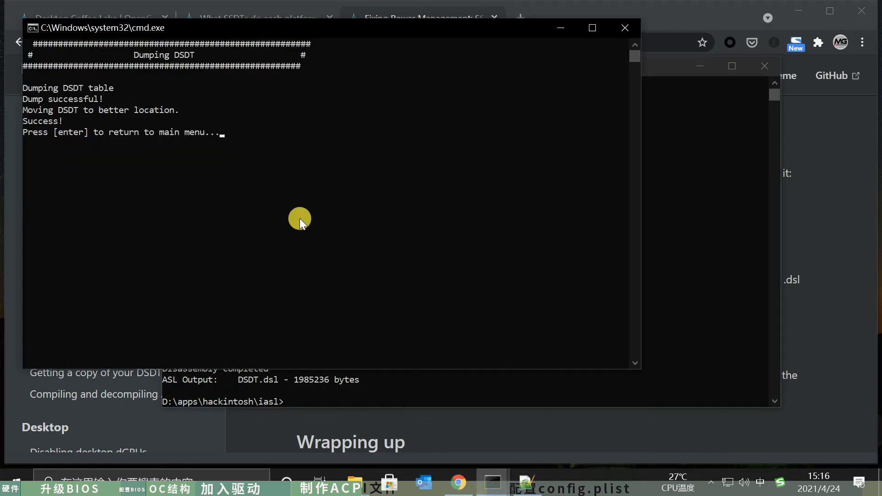
{"action": "key", "text": "Return"}
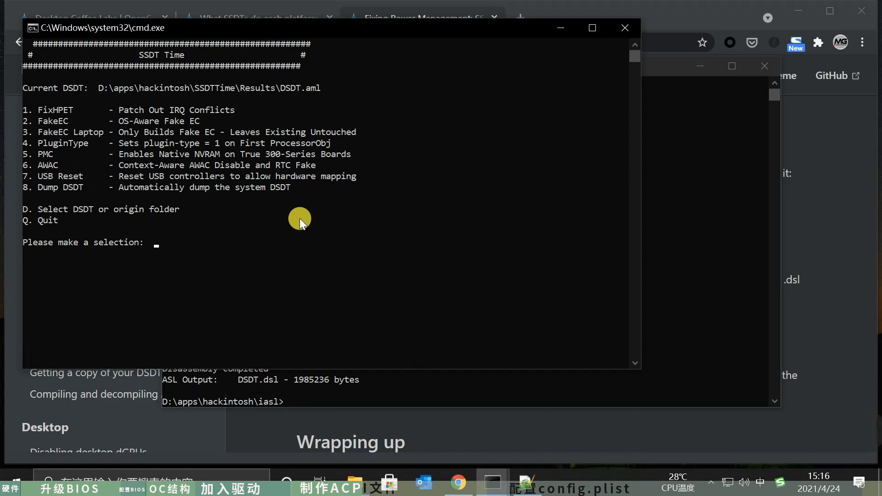
{"action": "type", "text": "4"}
{"action": "key", "text": "Return"}
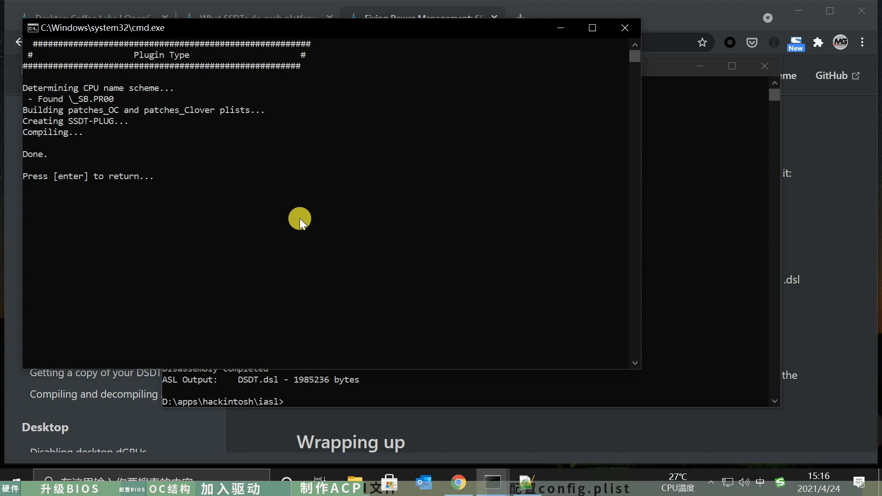
{"action": "key", "text": "Return"}
- Open the SSDT-EC-USBX guide from the desktop SSDT table, read its purpose and open its SSDTTime method page
{"action": "left_click", "coordinate": [814, 378]}
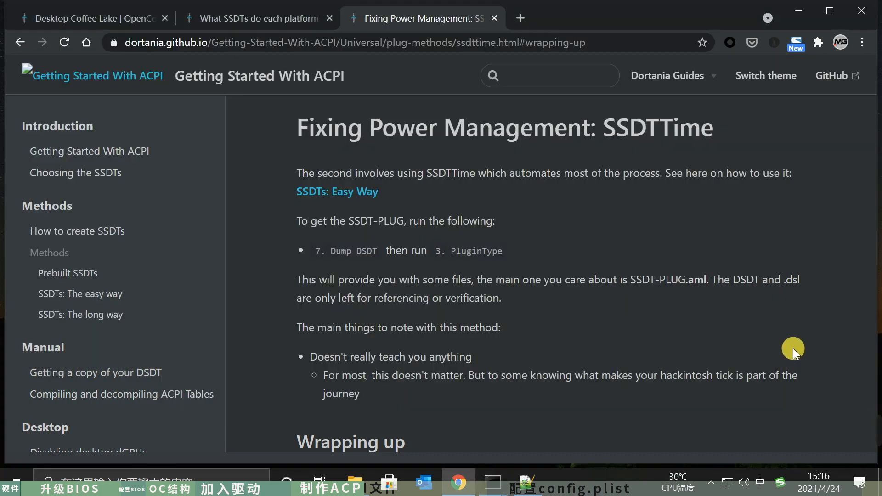
{"action": "left_click", "coordinate": [285, 16]}
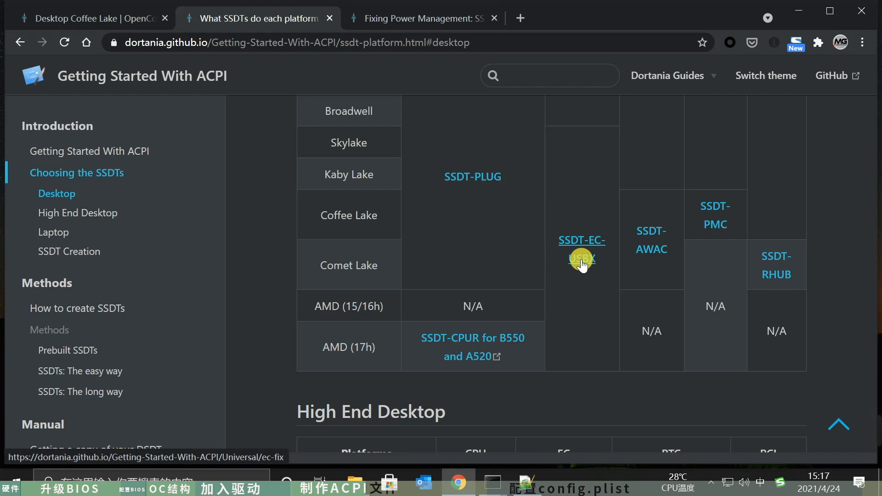
{"action": "left_click", "coordinate": [566, 16]}
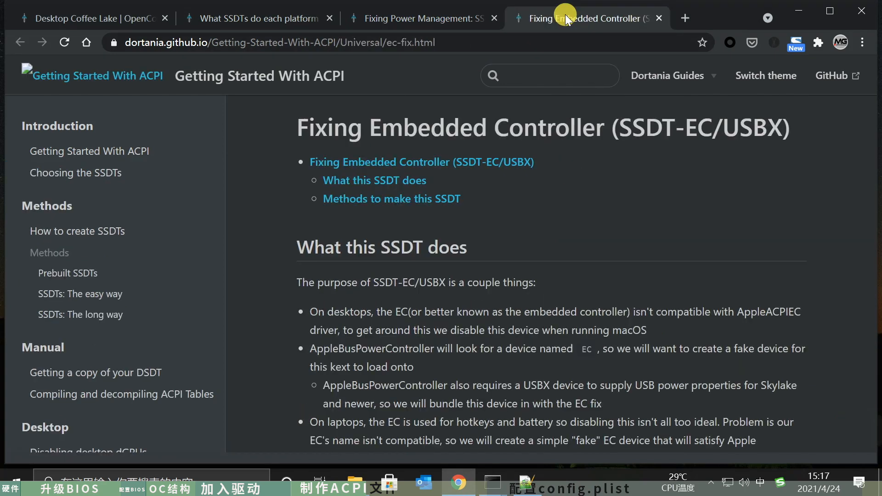
{"action": "scroll", "coordinate": [491, 241], "scroll_direction": "down", "scroll_amount": 4}
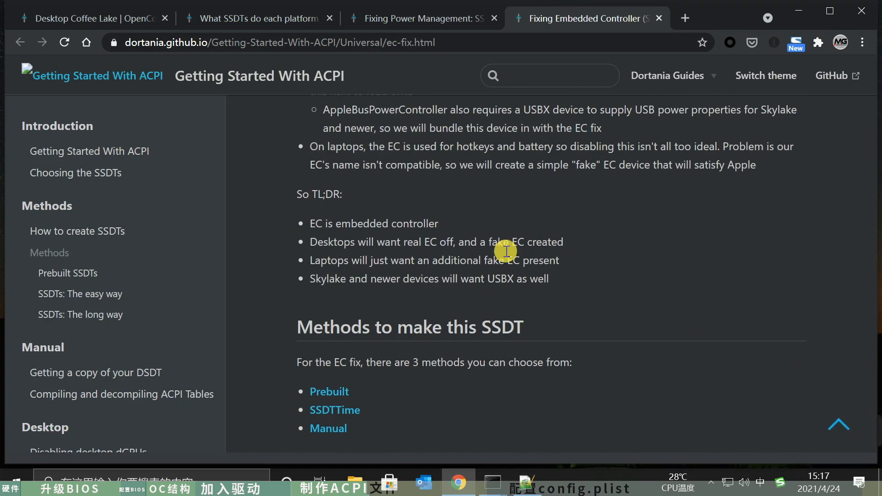
{"action": "scroll", "coordinate": [533, 266], "scroll_direction": "down", "scroll_amount": 1}
{"action": "scroll", "coordinate": [505, 273], "scroll_direction": "down", "scroll_amount": 4}
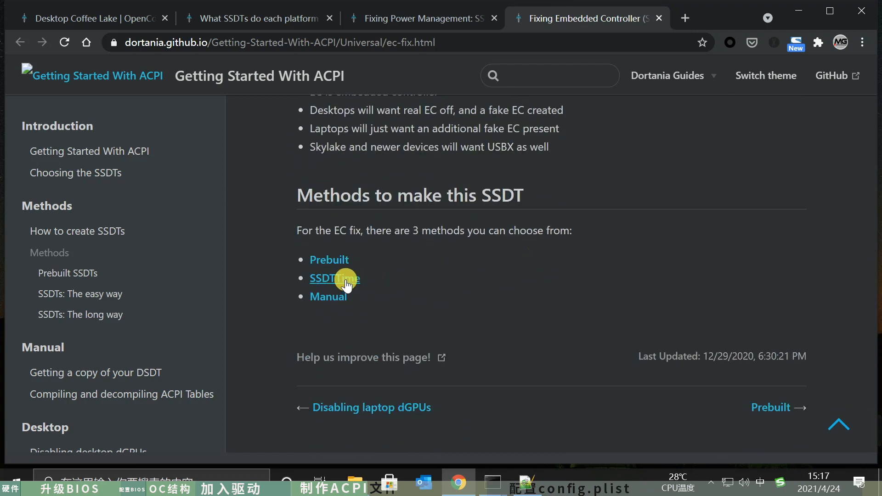
{"action": "scroll", "coordinate": [468, 275], "scroll_direction": "up", "scroll_amount": 7}
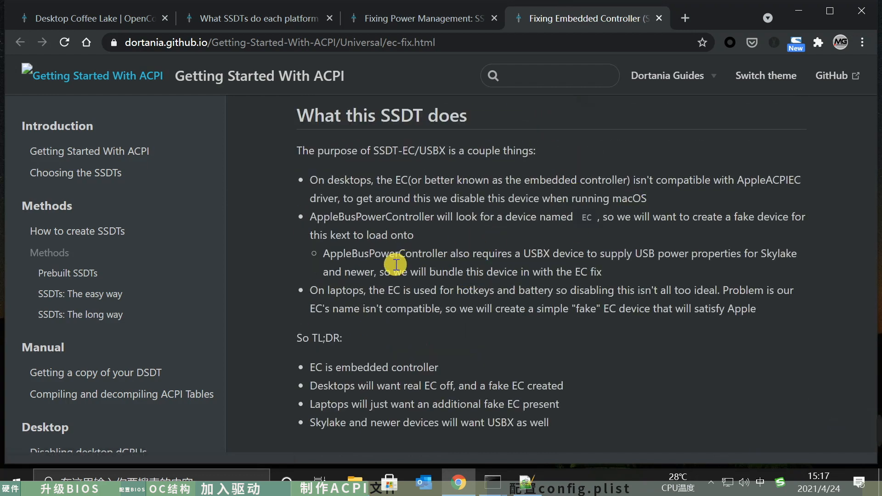
{"action": "scroll", "coordinate": [566, 330], "scroll_direction": "down", "scroll_amount": 5}
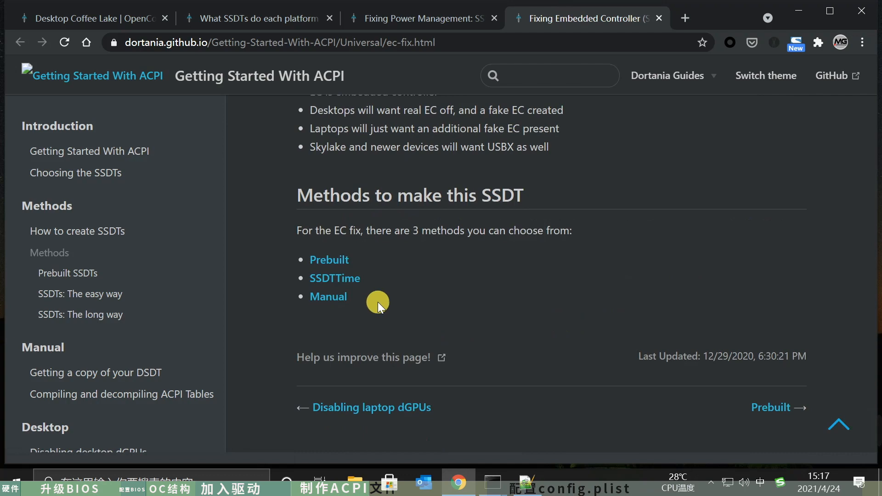
{"action": "left_click", "coordinate": [349, 276]}
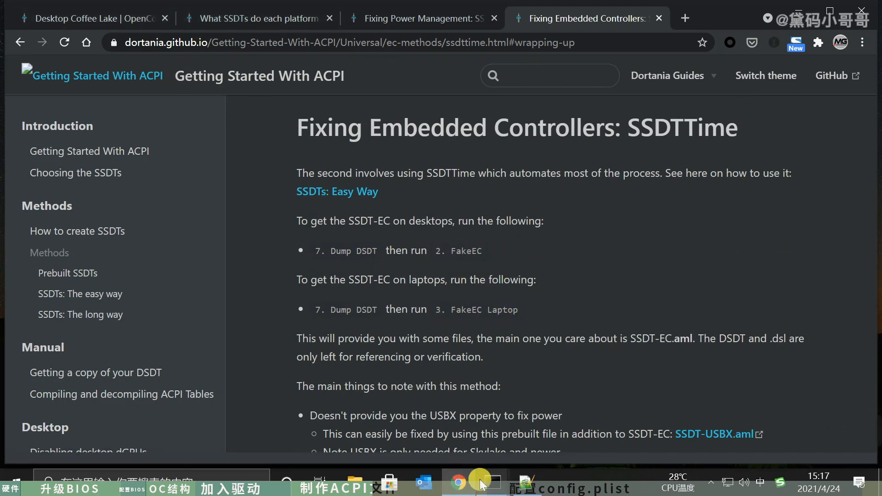
- Run option 2, FakeEC, in SSDTTime to build the desktop SSDT-EC and return to its main menu
{"action": "left_click", "coordinate": [419, 426]}
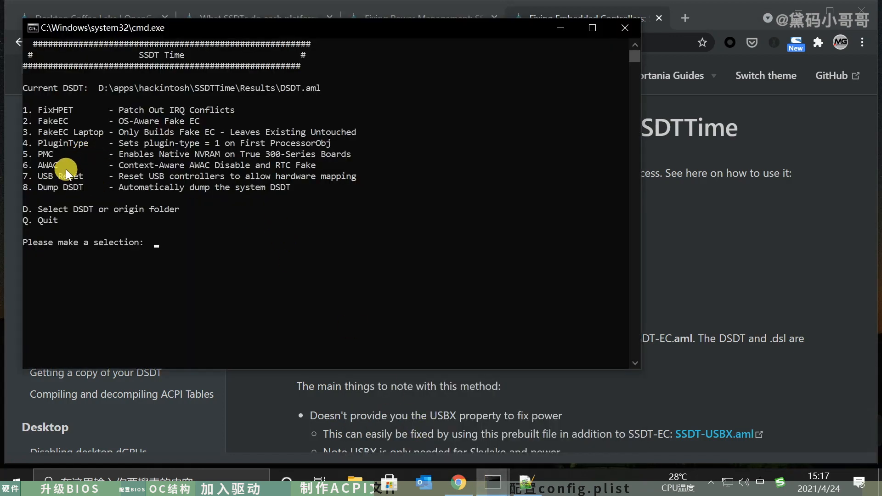
{"action": "type", "text": "2"}
{"action": "key", "text": "Return"}
{"action": "key", "text": "Return"}
- Open the SSDT-AWAC guide from the desktop SSDT table and review its supported chipsets and available creation methods
{"action": "left_click", "coordinate": [681, 255]}
{"action": "left_click", "coordinate": [257, 20]}
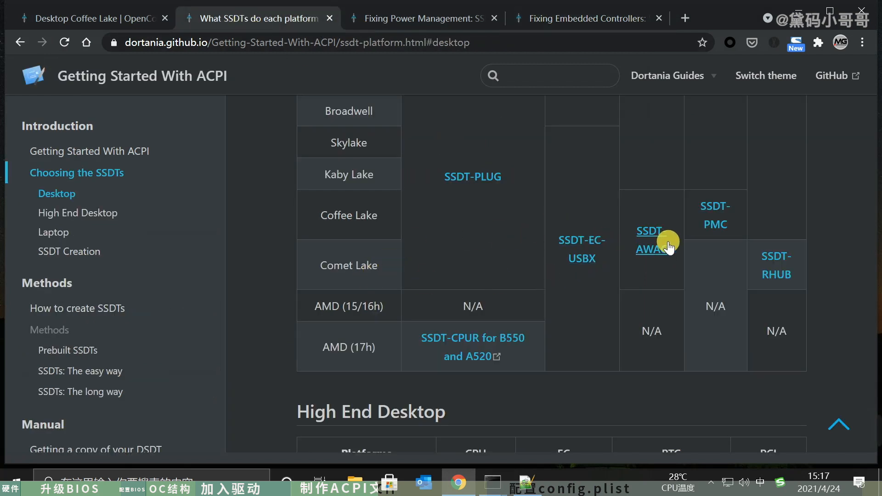
{"action": "middle_click", "coordinate": [652, 258]}
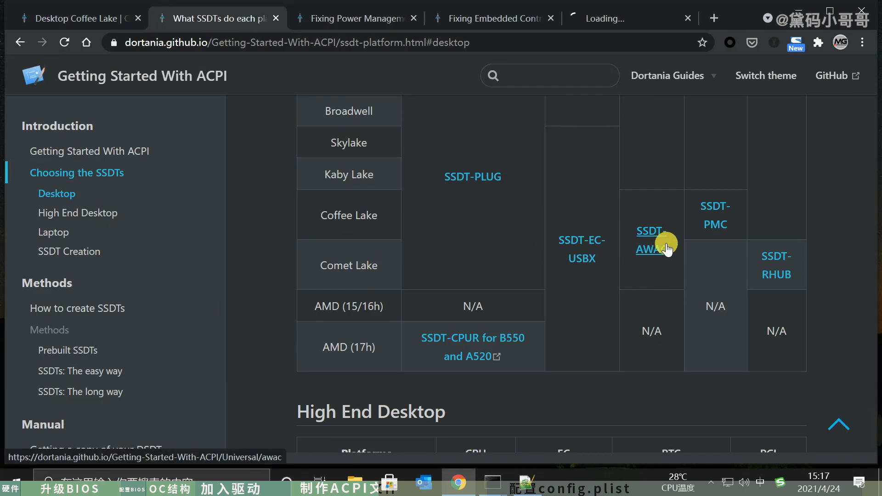
{"action": "left_click", "coordinate": [618, 15]}
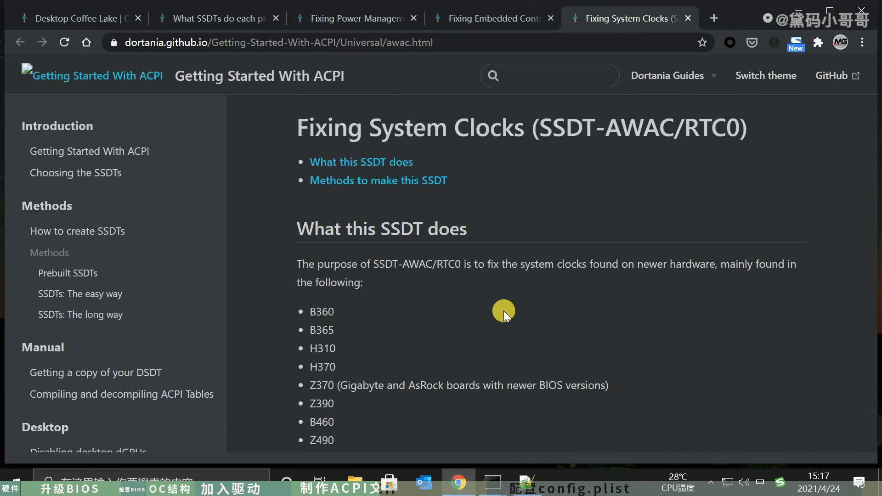
{"action": "scroll", "coordinate": [503, 311], "scroll_direction": "down", "scroll_amount": 4}
{"action": "scroll", "coordinate": [503, 311], "scroll_direction": "up", "scroll_amount": 3}
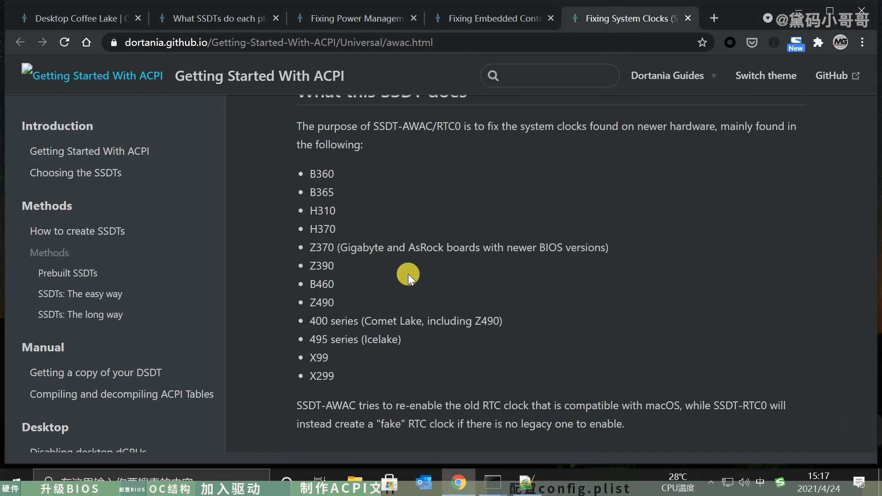
{"action": "scroll", "coordinate": [408, 274], "scroll_direction": "down", "scroll_amount": 3}
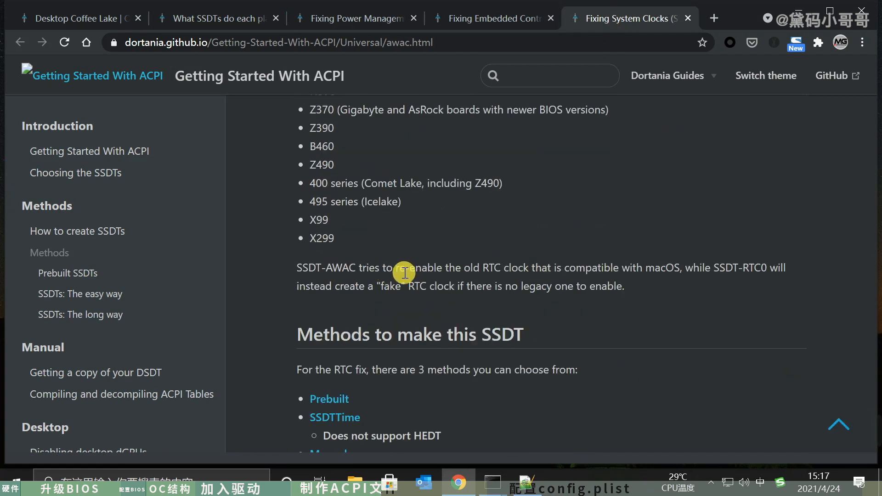
{"action": "scroll", "coordinate": [696, 281], "scroll_direction": "down", "scroll_amount": 3}
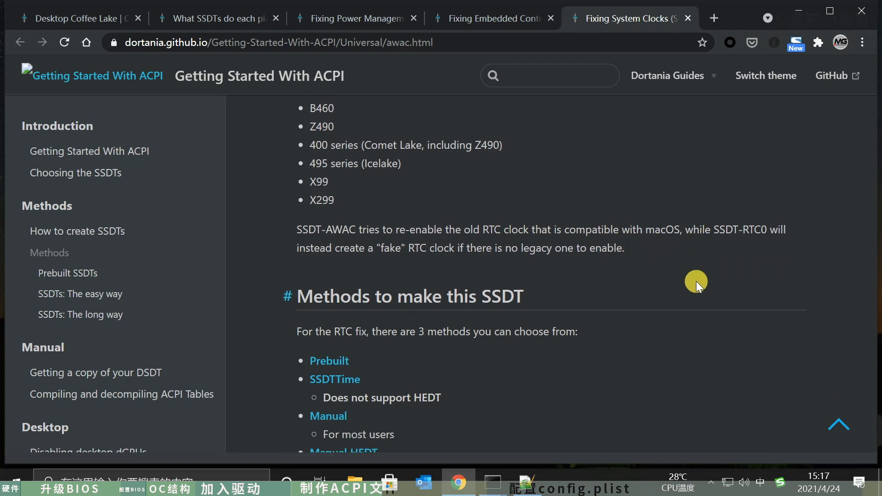
{"action": "scroll", "coordinate": [696, 281], "scroll_direction": "down", "scroll_amount": 2}
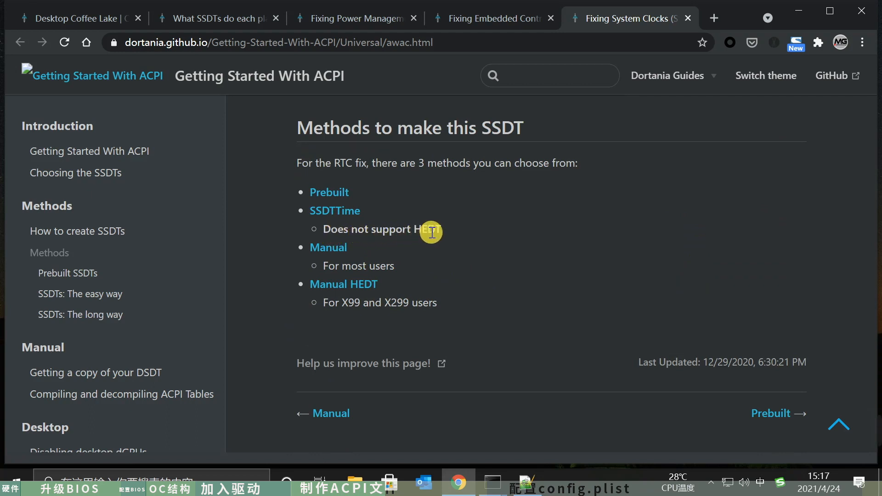
- Open the Manual method for fixing system clocks and read how to determine which SSDT is needed
{"action": "left_click", "coordinate": [334, 250]}
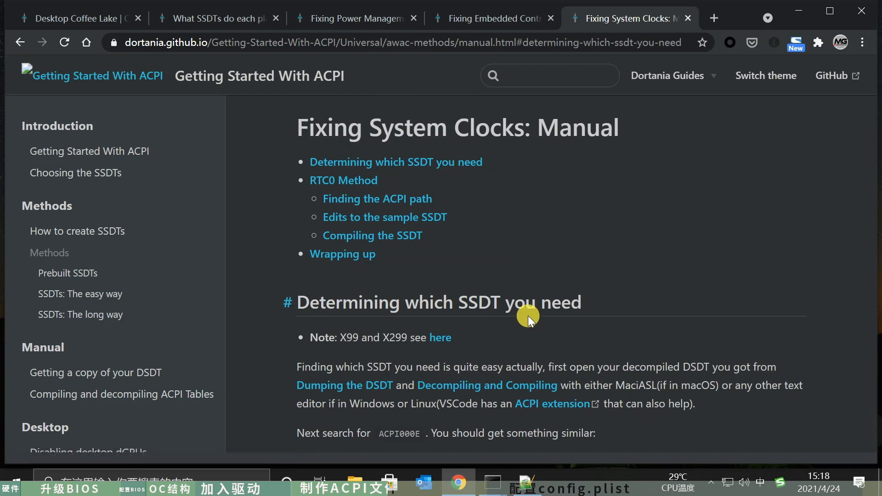
{"action": "scroll", "coordinate": [527, 315], "scroll_direction": "down", "scroll_amount": 3}
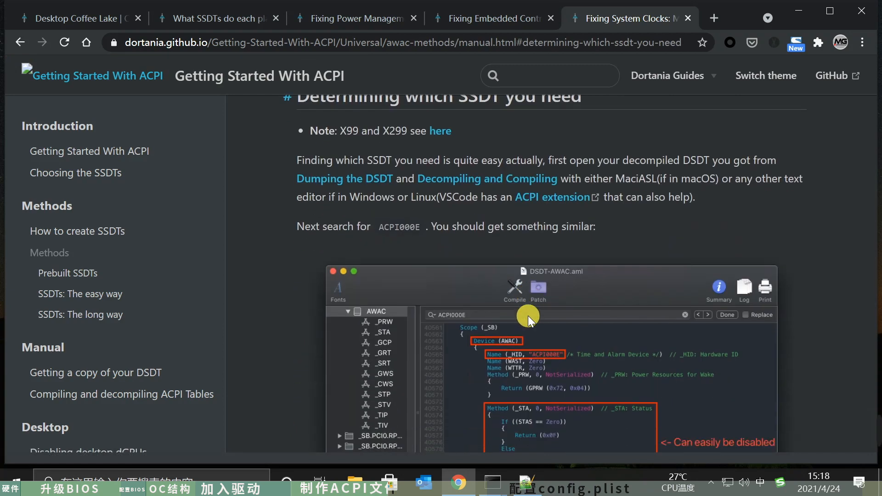
{"action": "scroll", "coordinate": [423, 267], "scroll_direction": "down", "scroll_amount": 3}
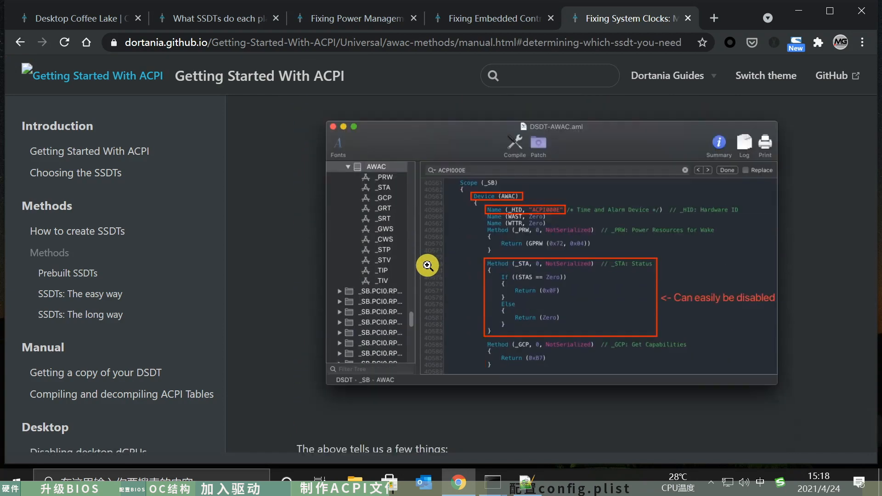
{"action": "scroll", "coordinate": [538, 268], "scroll_direction": "up", "scroll_amount": 3}
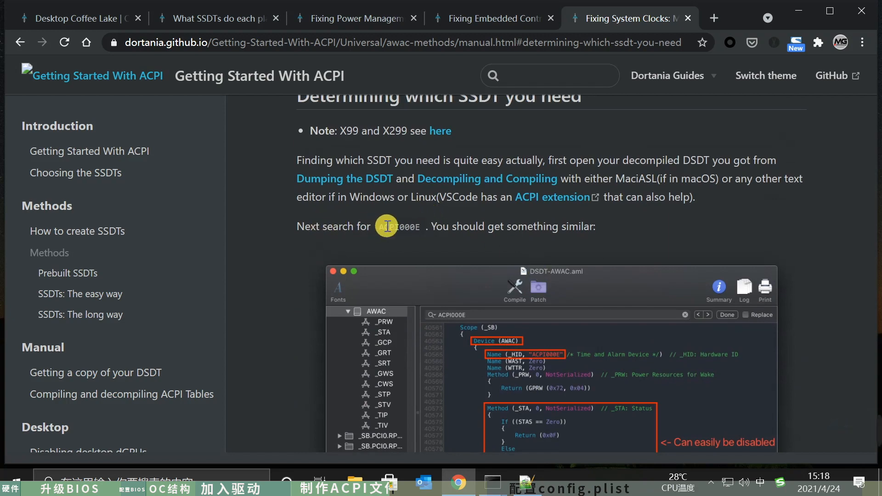
{"action": "scroll", "coordinate": [580, 331], "scroll_direction": "down", "scroll_amount": 2}
{"action": "scroll", "coordinate": [442, 253], "scroll_direction": "up", "scroll_amount": 3}
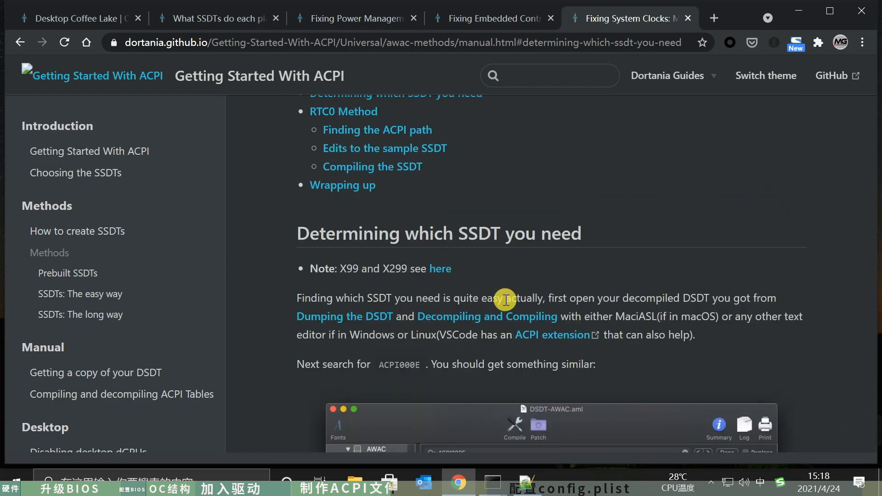
{"action": "scroll", "coordinate": [643, 338], "scroll_direction": "down", "scroll_amount": 2}
{"action": "scroll", "coordinate": [644, 338], "scroll_direction": "down", "scroll_amount": 2}
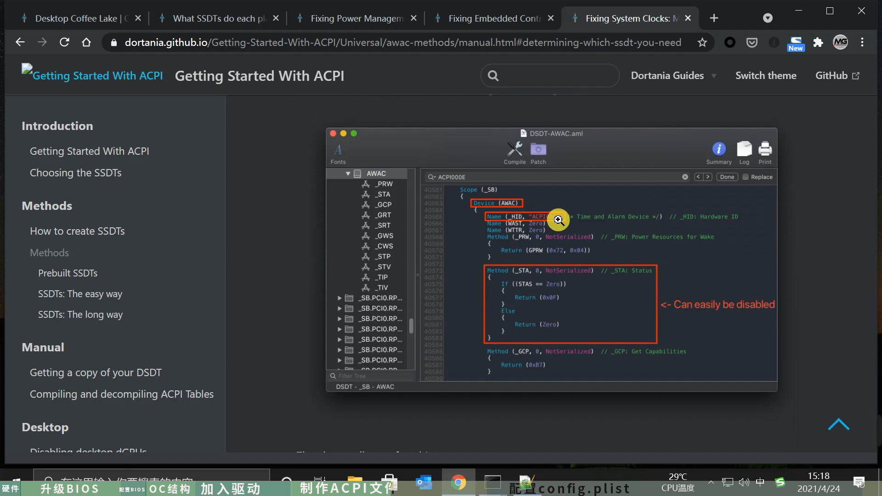
- Take the ACPI000E search term from the guide and search for it in DSDT.dsl in Notepad++
{"action": "scroll", "coordinate": [581, 325], "scroll_direction": "up", "scroll_amount": 3}
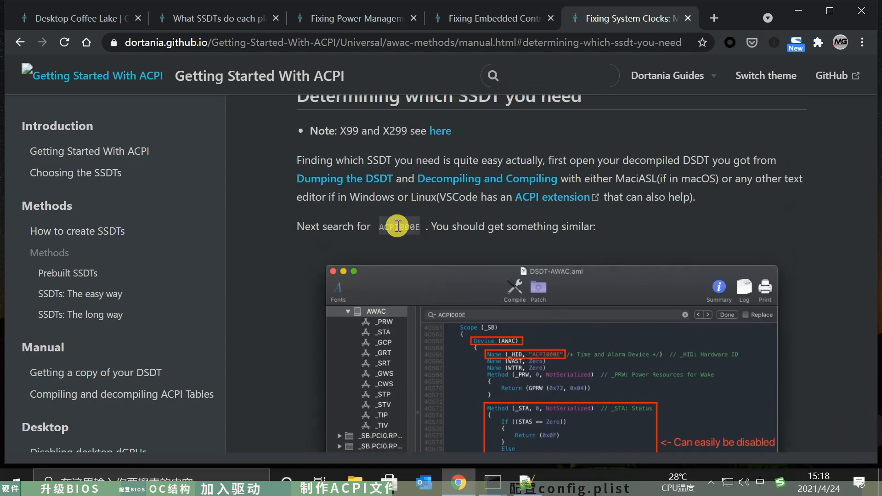
{"action": "left_click", "coordinate": [526, 482]}
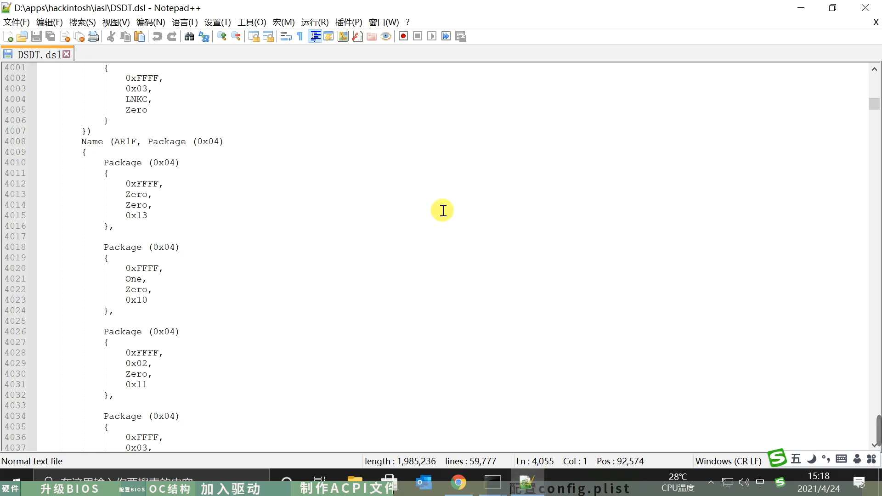
{"action": "key", "text": "ctrl+f"}
{"action": "type", "text": "ACPI000E"}
{"action": "left_click", "coordinate": [685, 161]}
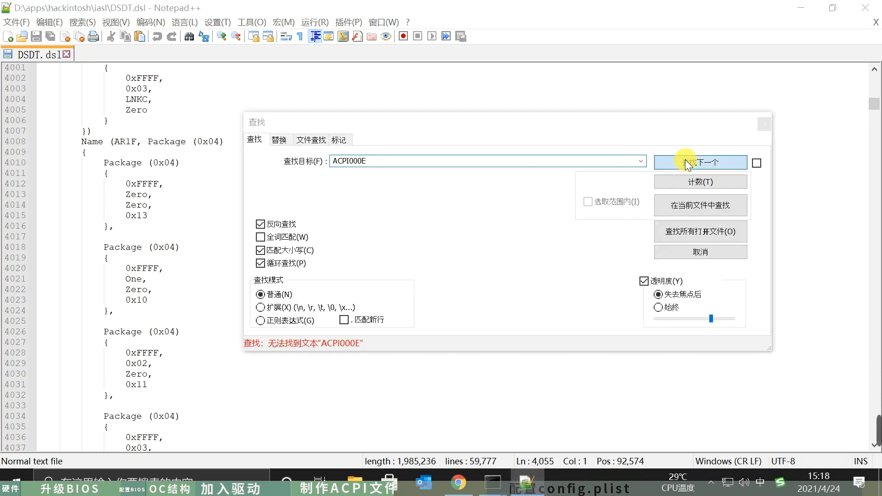
- Read the guide's double-check for the RTC device in the browser and search DSDT.dsl for PNP0B00 in Notepad++
{"action": "left_click", "coordinate": [458, 482]}
{"action": "scroll", "coordinate": [443, 304], "scroll_direction": "down", "scroll_amount": 5}
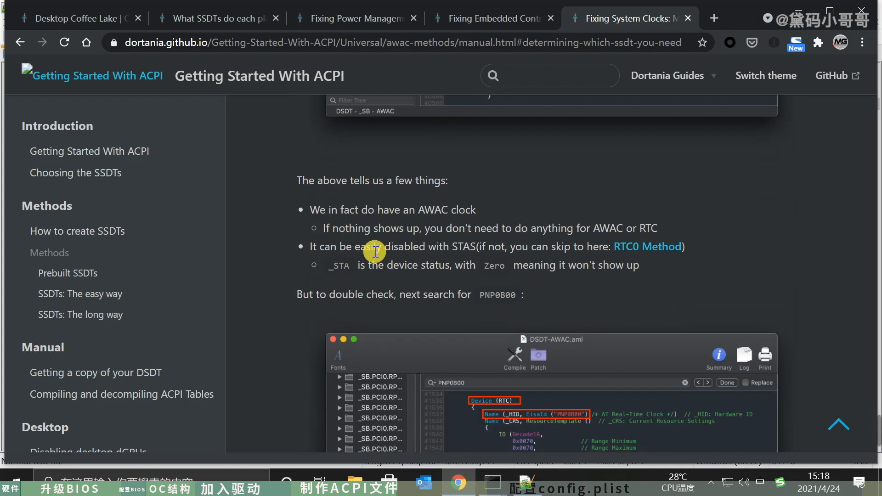
{"action": "scroll", "coordinate": [574, 276], "scroll_direction": "down", "scroll_amount": 1}
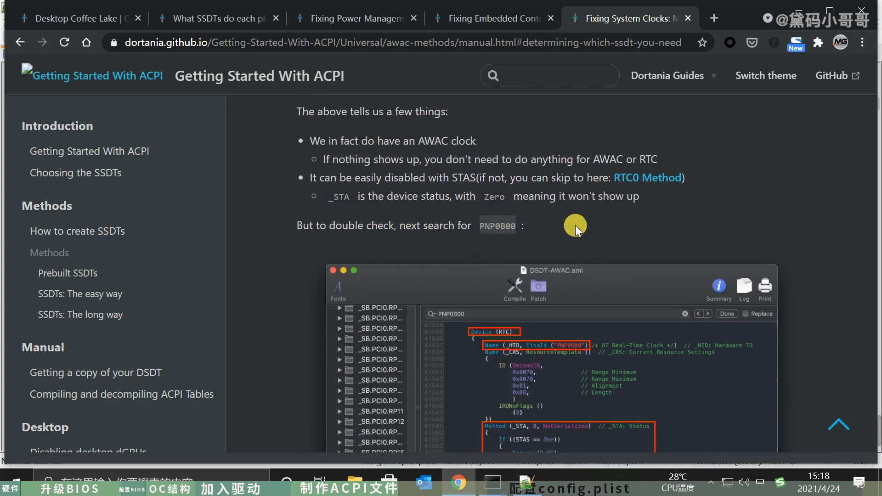
{"action": "left_click", "coordinate": [461, 483]}
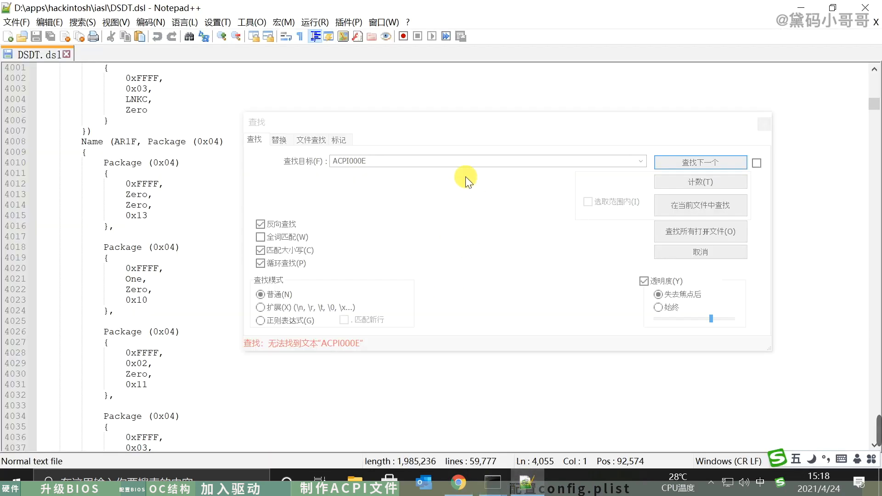
{"action": "left_click", "coordinate": [423, 159]}
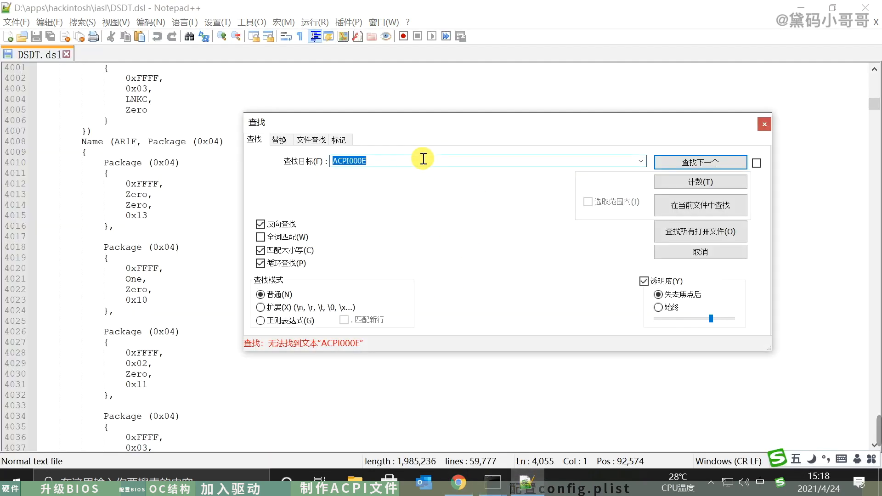
{"action": "type", "text": "PNP0B00"}
{"action": "left_click", "coordinate": [696, 162]}
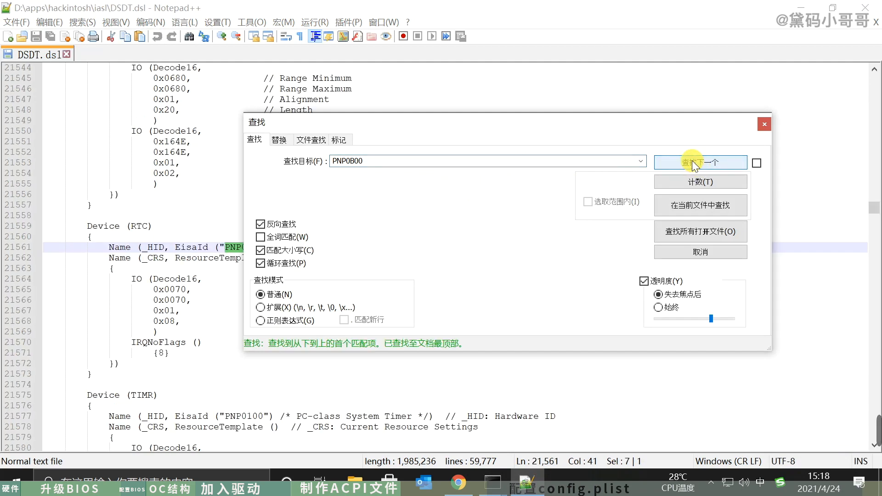
- Close the search in Notepad++ and return to the guide in the browser to read the RTC example and its conclusion
{"action": "left_click", "coordinate": [764, 124]}
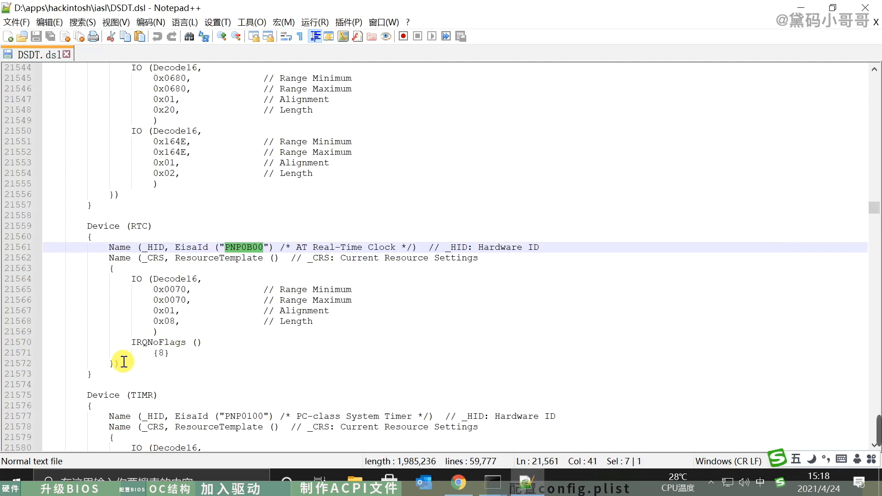
{"action": "left_click", "coordinate": [540, 486]}
{"action": "left_click", "coordinate": [458, 485]}
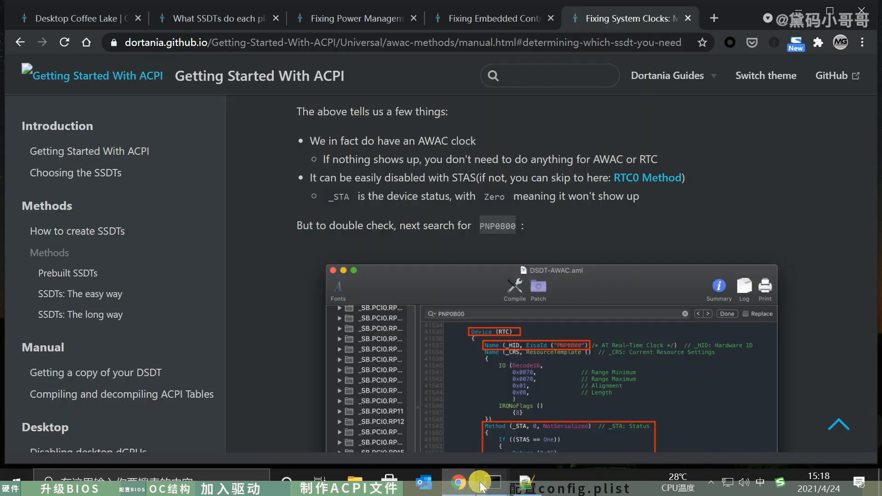
{"action": "scroll", "coordinate": [569, 309], "scroll_direction": "down", "scroll_amount": 4}
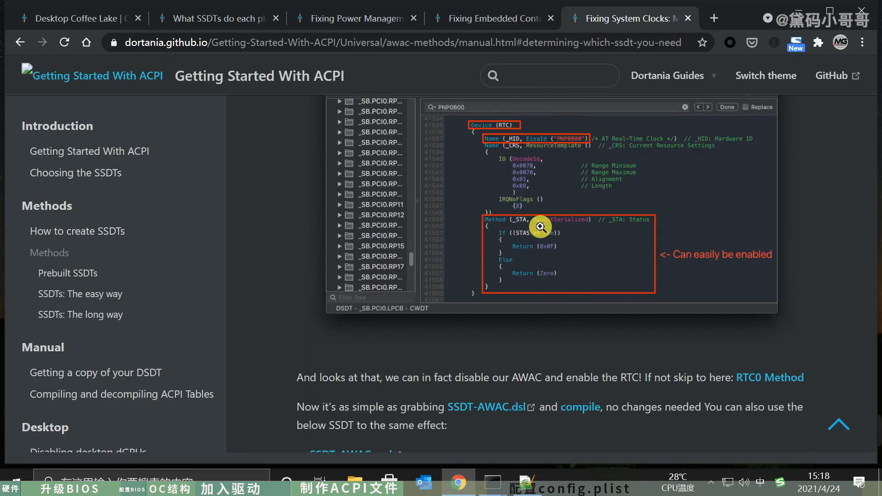
{"action": "scroll", "coordinate": [615, 312], "scroll_direction": "down", "scroll_amount": 1}
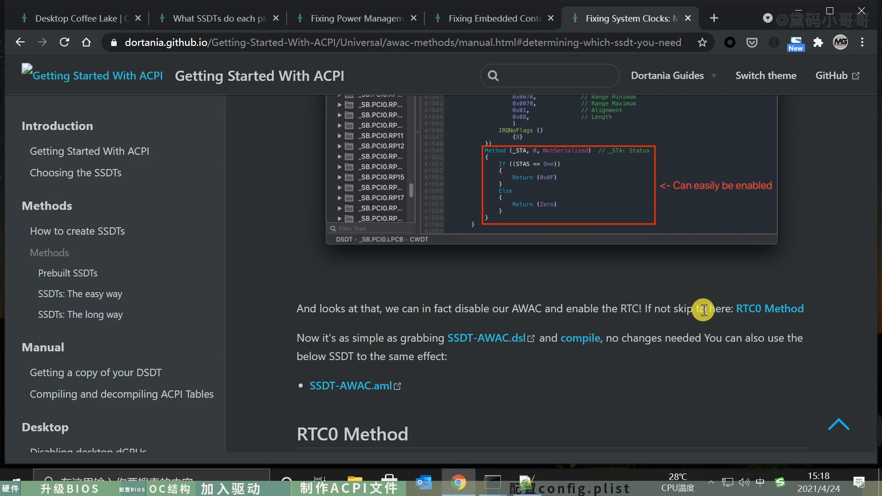
- Open the guide's RTC0 Method section and read how to find the ACPI path and edit the sample SSDT
{"action": "left_click", "coordinate": [776, 314]}
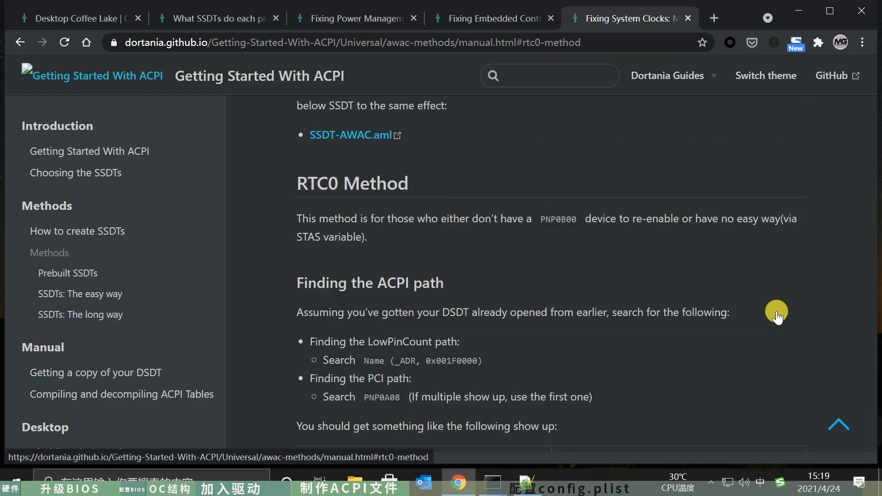
{"action": "scroll", "coordinate": [754, 311], "scroll_direction": "down", "scroll_amount": 2}
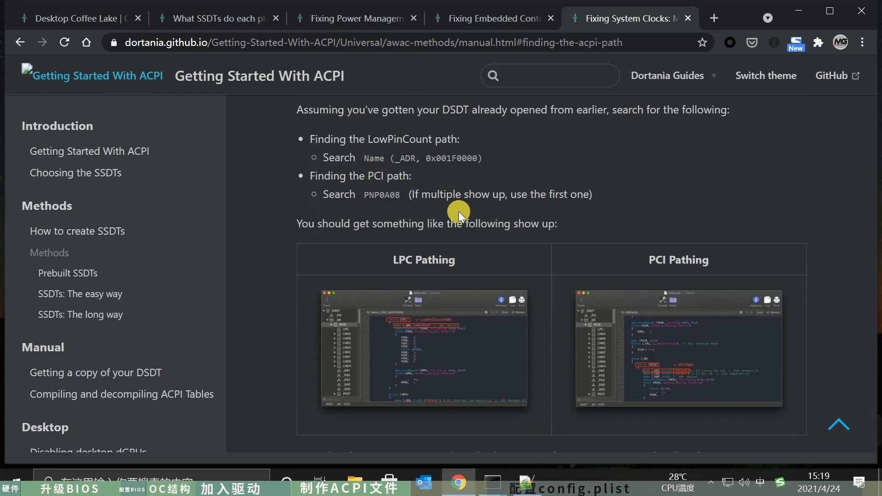
{"action": "scroll", "coordinate": [469, 219], "scroll_direction": "down", "scroll_amount": 4}
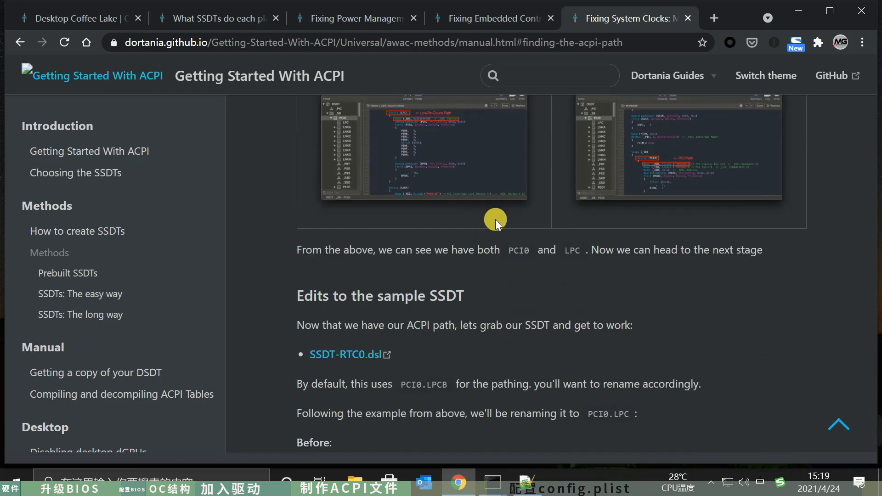
- Open the linked SSDT-RTC0.dsl sample on GitHub in raw form and copy its entire source
{"action": "left_click", "coordinate": [345, 354]}
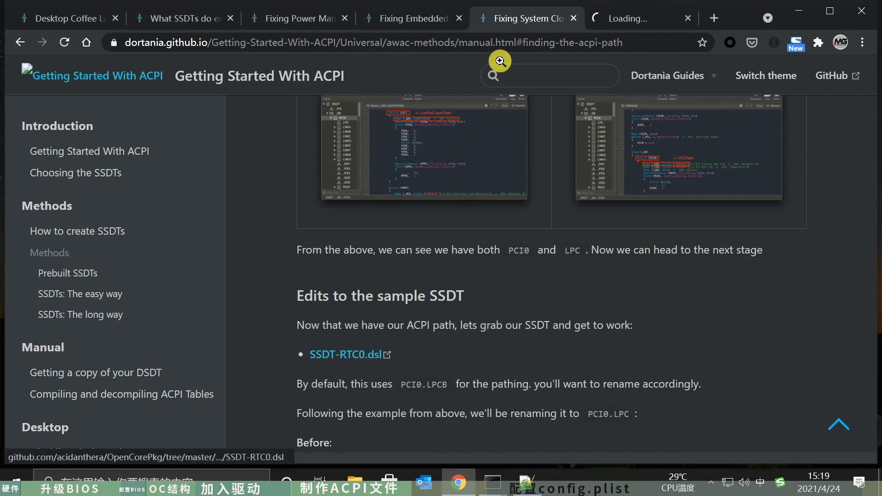
{"action": "left_click", "coordinate": [628, 20]}
{"action": "scroll", "coordinate": [420, 302], "scroll_direction": "down", "scroll_amount": 5}
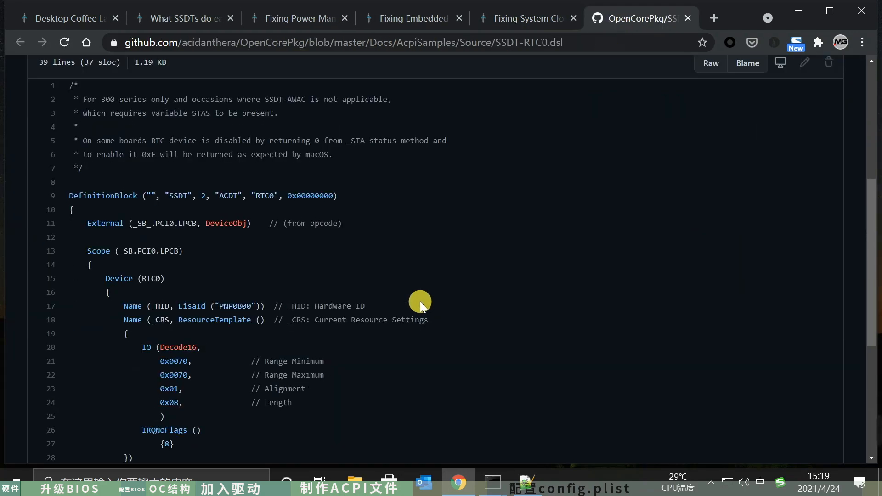
{"action": "scroll", "coordinate": [420, 301], "scroll_direction": "up", "scroll_amount": 5}
{"action": "left_click", "coordinate": [704, 338]}
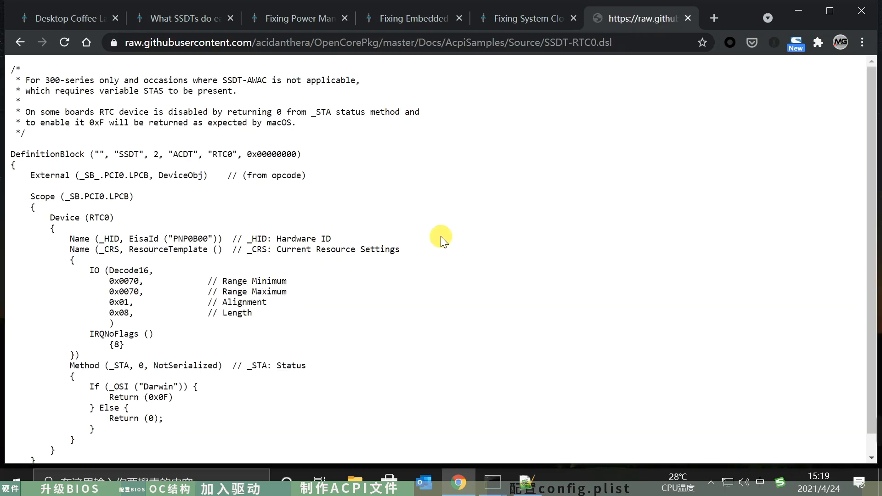
{"action": "key", "text": "ctrl+a"}
- Switch to the SSDTTime Results folder in File Explorer and create a new text document there
{"action": "left_click", "coordinate": [492, 482]}
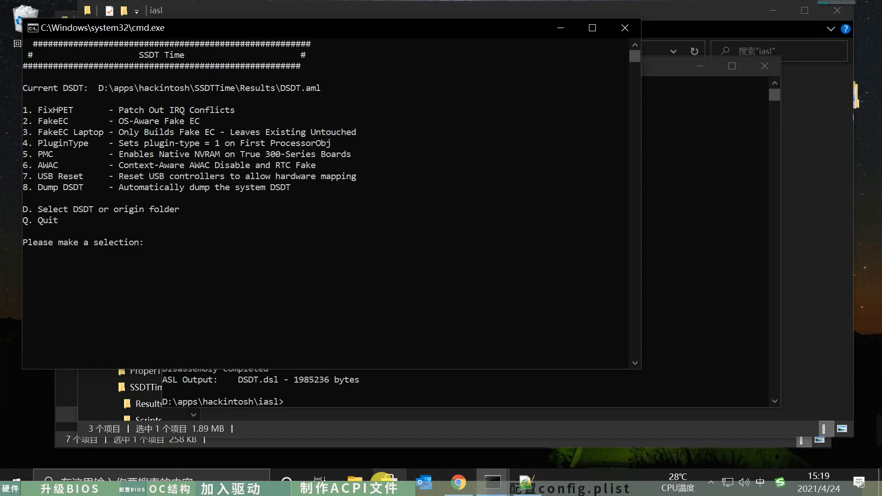
{"action": "left_click", "coordinate": [355, 482]}
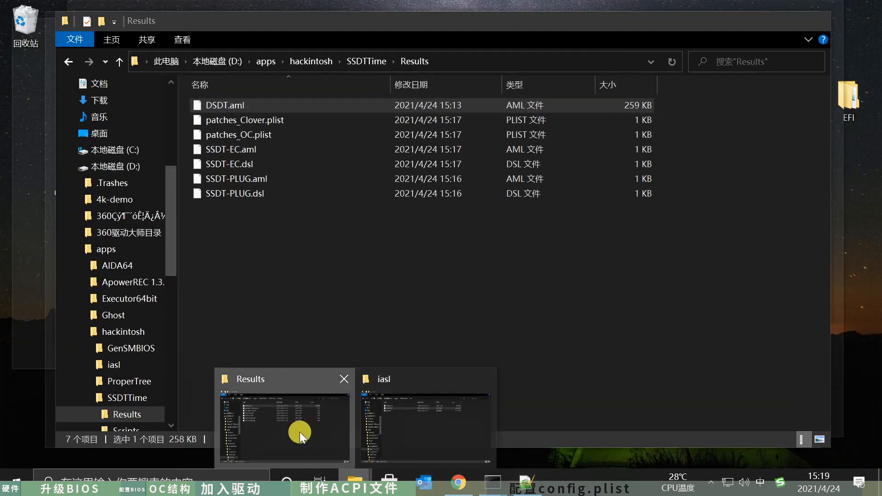
{"action": "left_click", "coordinate": [299, 432]}
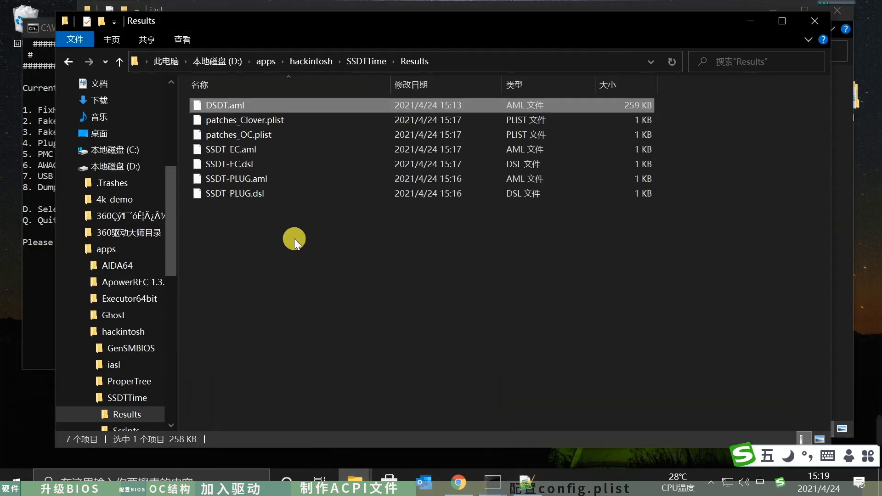
{"action": "right_click", "coordinate": [233, 236]}
{"action": "mouse_move", "coordinate": [343, 421]}
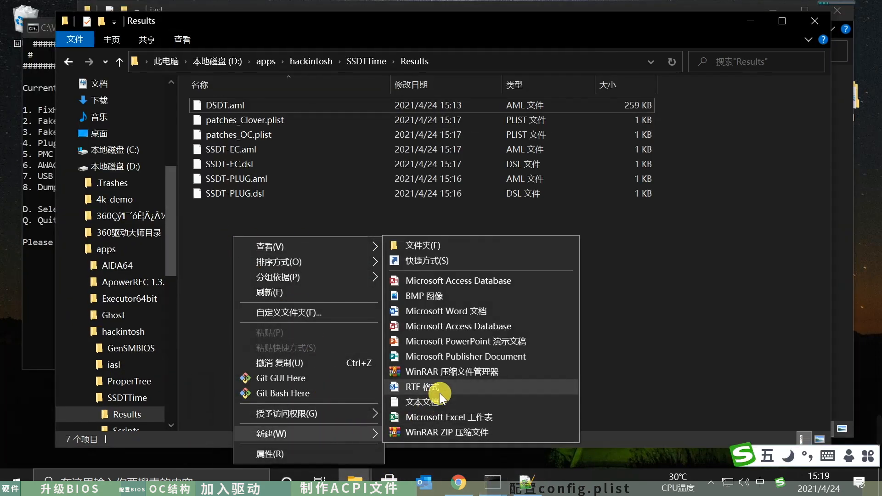
{"action": "left_click", "coordinate": [439, 401]}
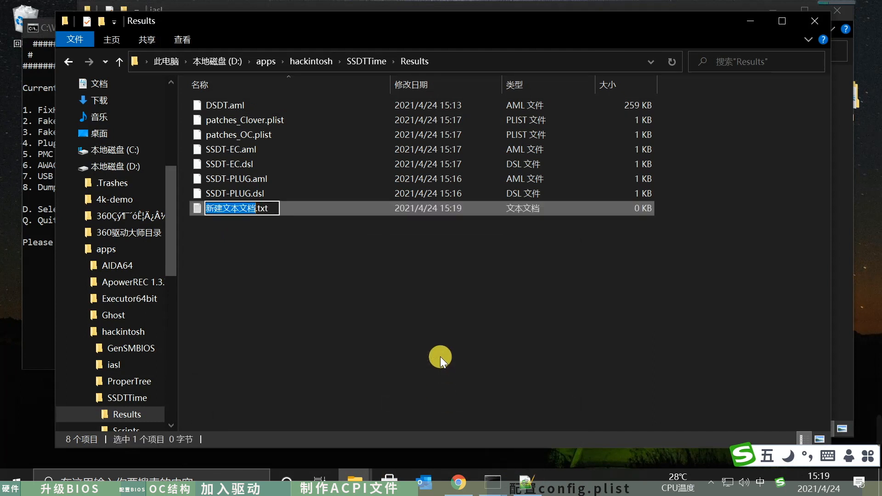
- Name the new text document SSDT-RTC0.dsl, replacing its txt extension
{"action": "type", "text": "SSDT-"}
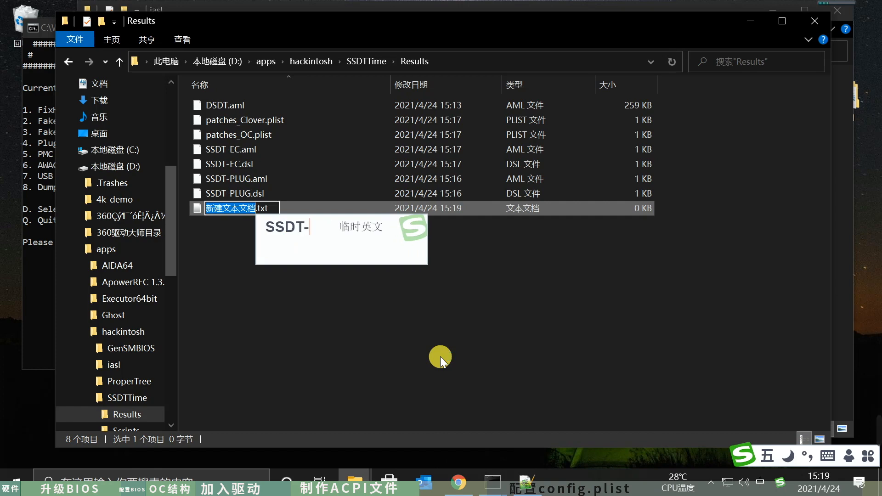
{"action": "type", "text": "RTC"}
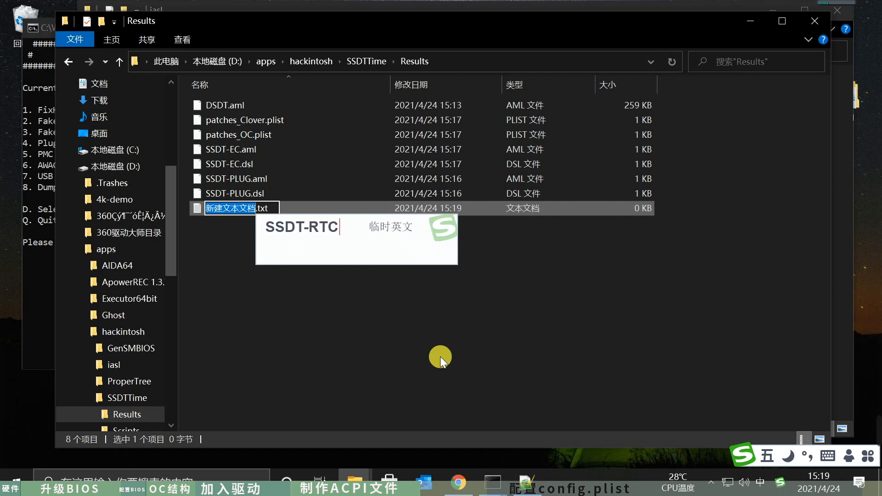
{"action": "type", "text": "0"}
{"action": "key", "text": "shift"}
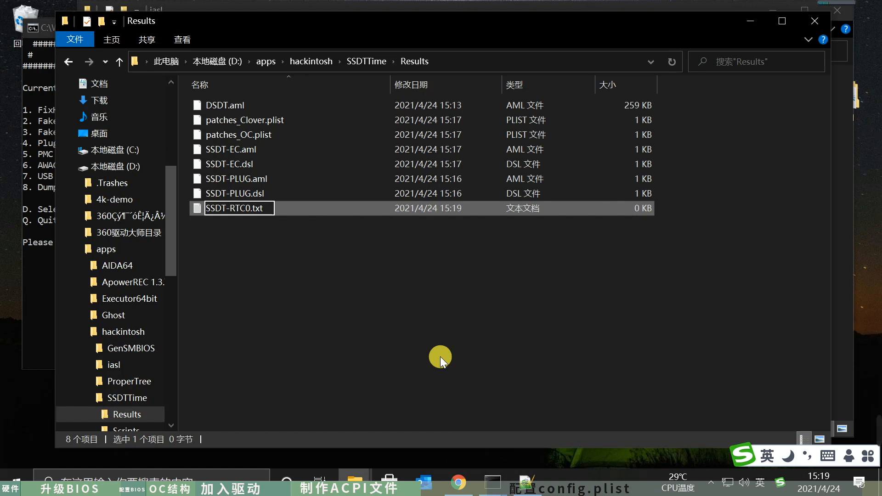
{"action": "key", "text": "BackSpace"}
{"action": "key", "text": "BackSpace"}
{"action": "key", "text": "BackSpace"}
{"action": "type", "text": "dsl"}
{"action": "key", "text": "Return"}
{"action": "left_click", "coordinate": [474, 250]}
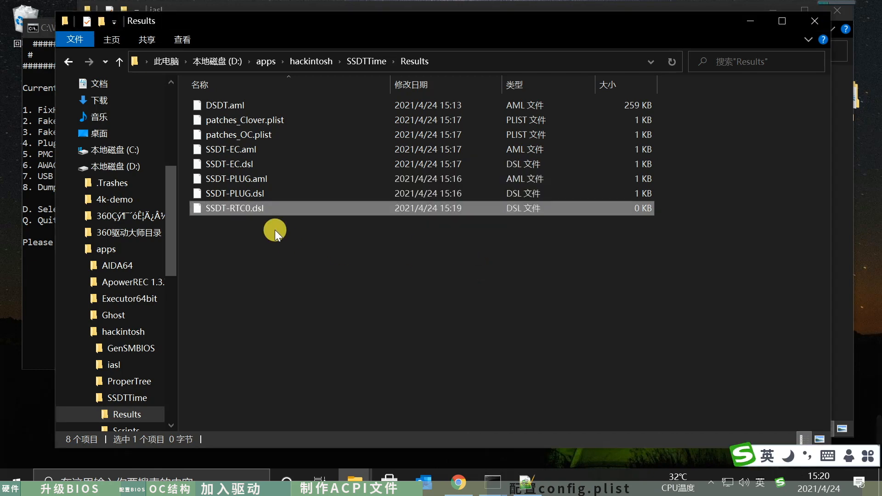
- Open SSDT-RTC0.dsl in Notepad++ and paste the copied sample source into it
{"action": "right_click", "coordinate": [247, 205]}
{"action": "left_click", "coordinate": [325, 145]}
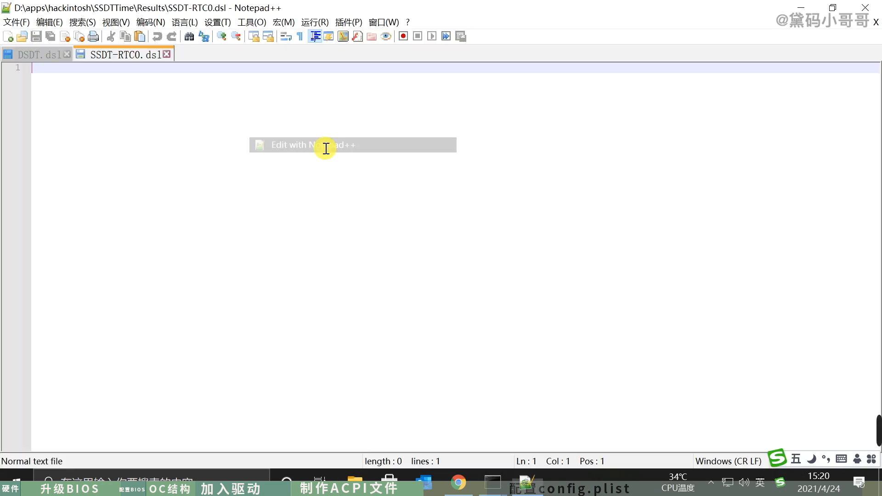
{"action": "key", "text": "ctrl+v"}
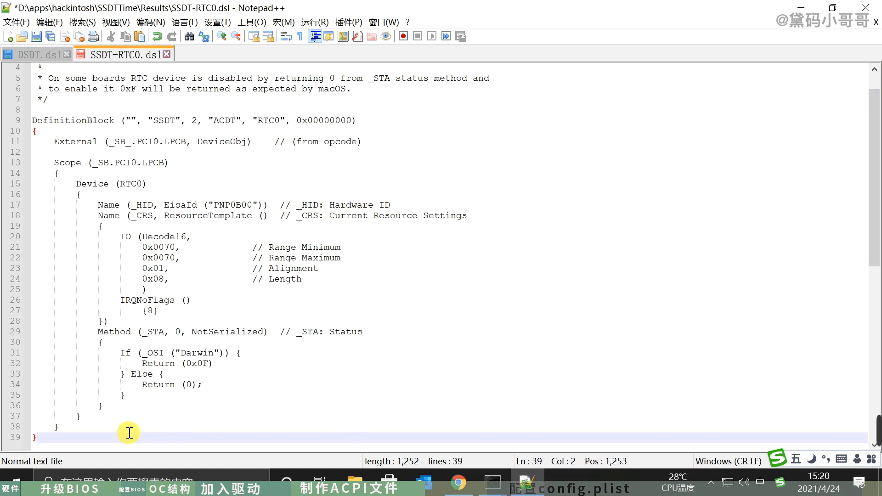
{"action": "left_click", "coordinate": [358, 204]}
- Back in the browser, close the raw source page and copy the guide's LowPinCount search term Name (_ADR, 0x001F0000)
{"action": "left_click", "coordinate": [542, 493]}
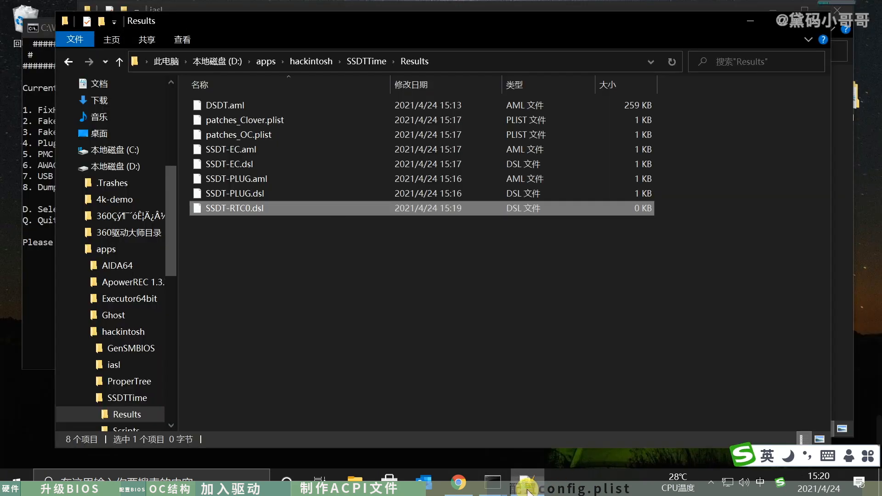
{"action": "left_click", "coordinate": [458, 482]}
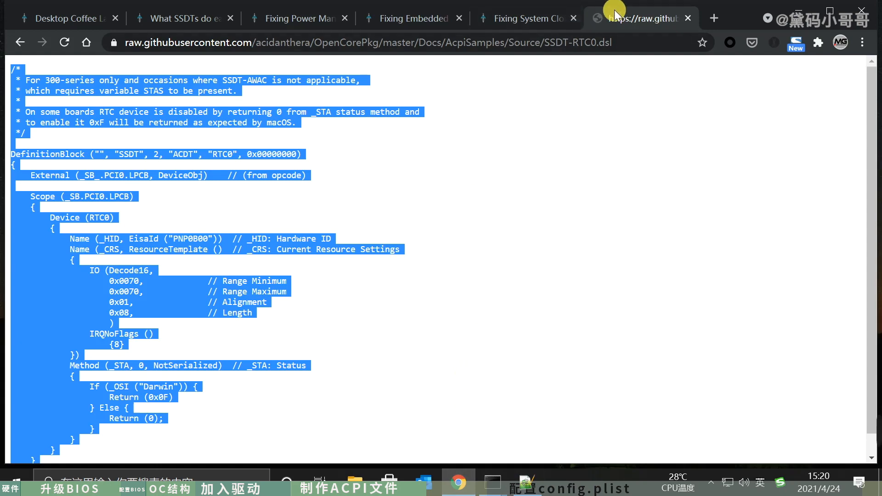
{"action": "left_click", "coordinate": [688, 18]}
{"action": "scroll", "coordinate": [542, 304], "scroll_direction": "up", "scroll_amount": 6}
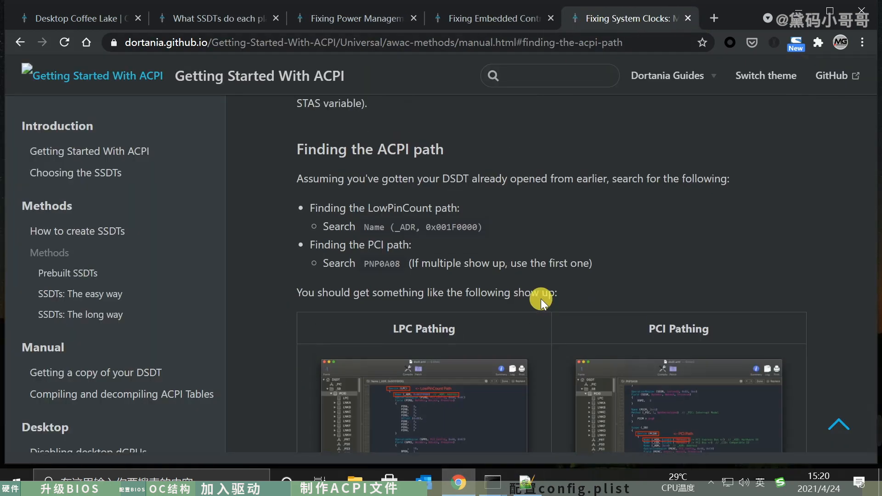
{"action": "scroll", "coordinate": [539, 296], "scroll_direction": "down", "scroll_amount": 3}
{"action": "scroll", "coordinate": [539, 296], "scroll_direction": "up", "scroll_amount": 2}
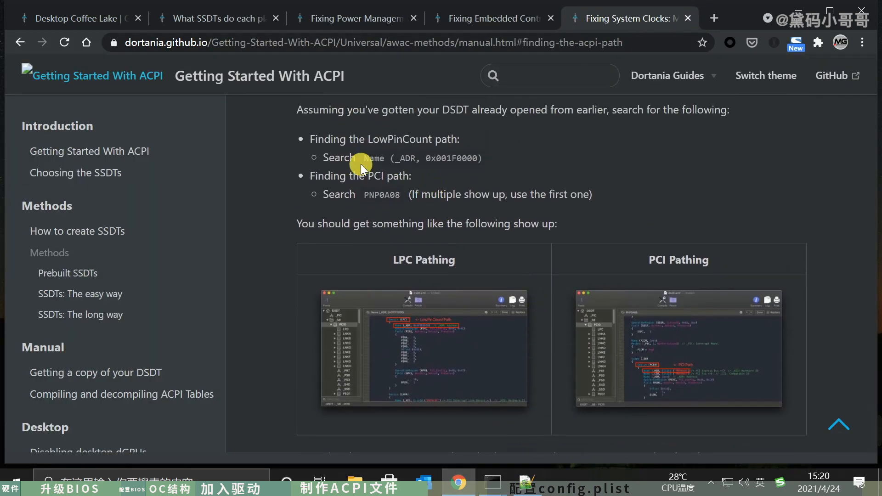
{"action": "left_click_drag", "start_coordinate": [366, 158], "coordinate": [474, 157]}
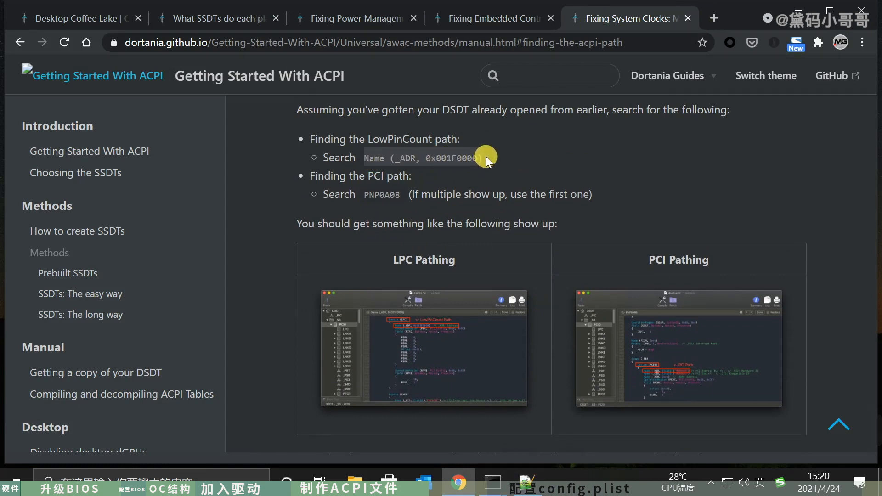
- Search DSDT.dsl in Notepad++ for Name (_ADR, 0x001F0000) and select the name of the device that contains it
{"action": "left_click", "coordinate": [525, 482]}
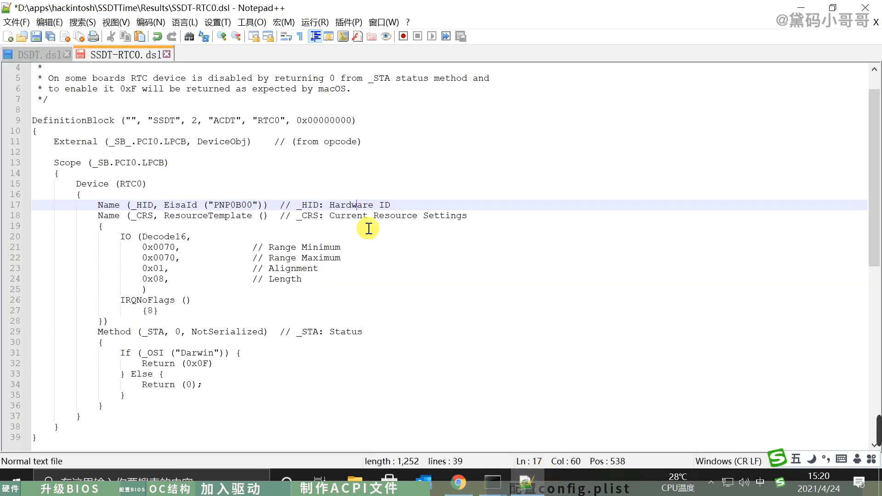
{"action": "left_click", "coordinate": [37, 55]}
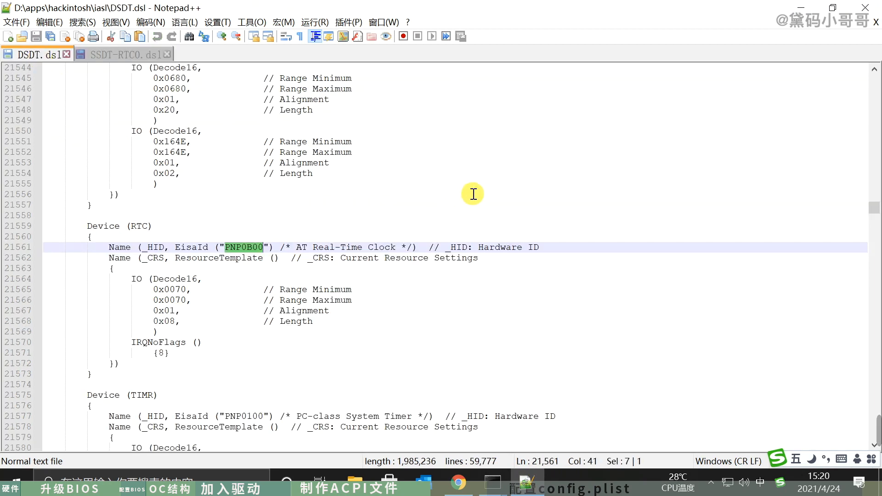
{"action": "key", "text": "ctrl+f"}
{"action": "type", "text": "Name (_ADR, 0x001F0000)"}
{"action": "left_click", "coordinate": [671, 162]}
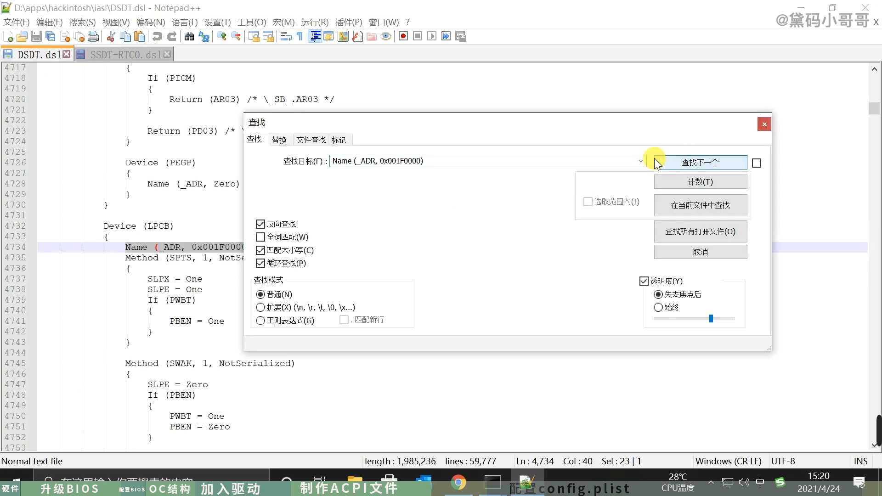
{"action": "left_click", "coordinate": [763, 124]}
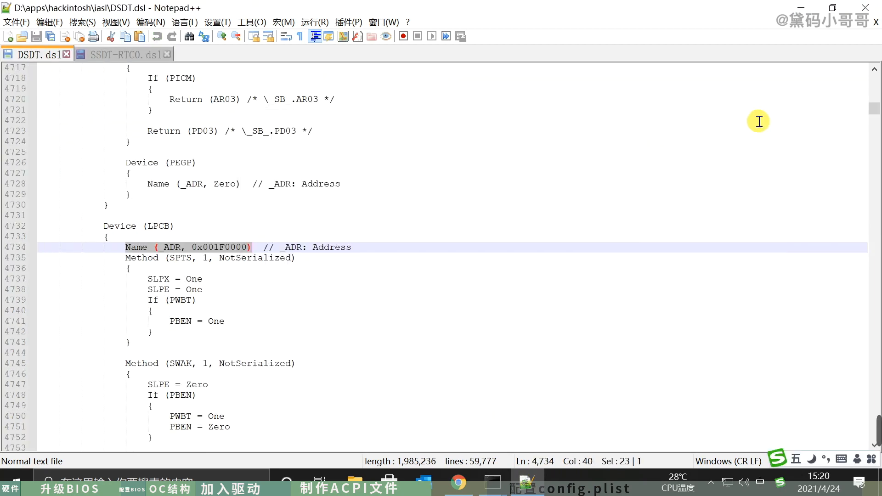
{"action": "double_click", "coordinate": [151, 225]}
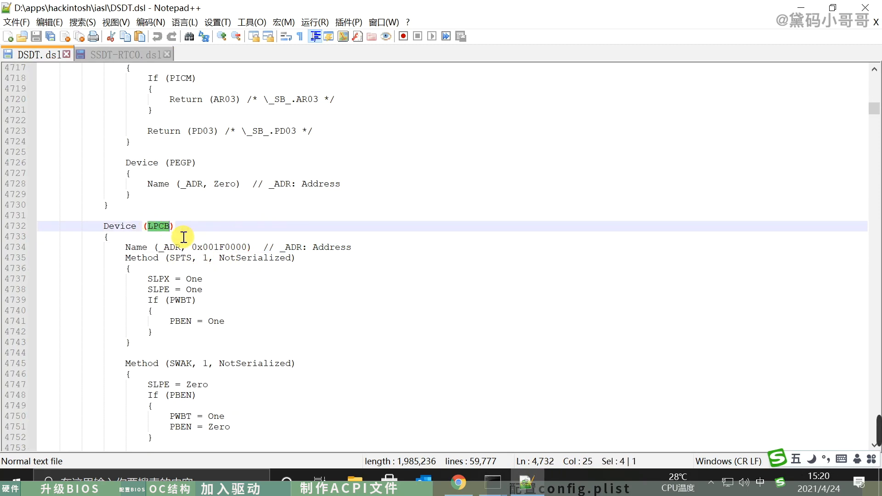
- Examine the guide's enlarged LPC Pathing and PCI Pathing example images in the browser
{"action": "left_click", "coordinate": [458, 482]}
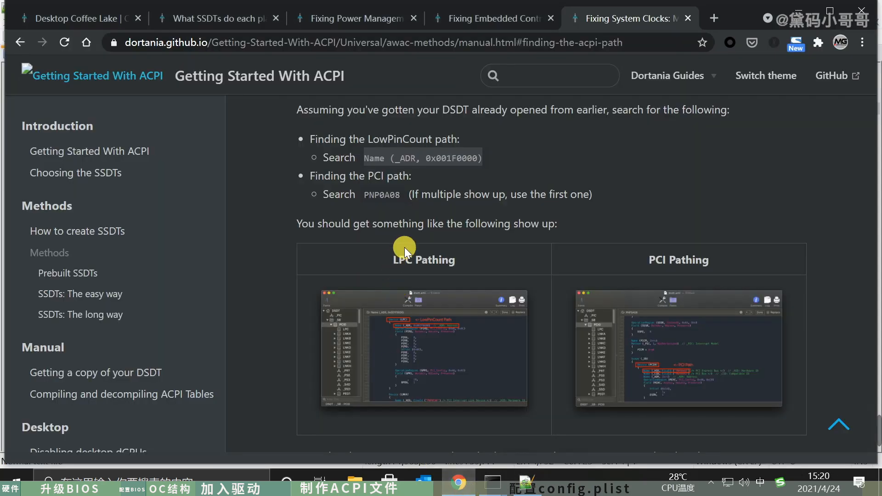
{"action": "left_click", "coordinate": [434, 325]}
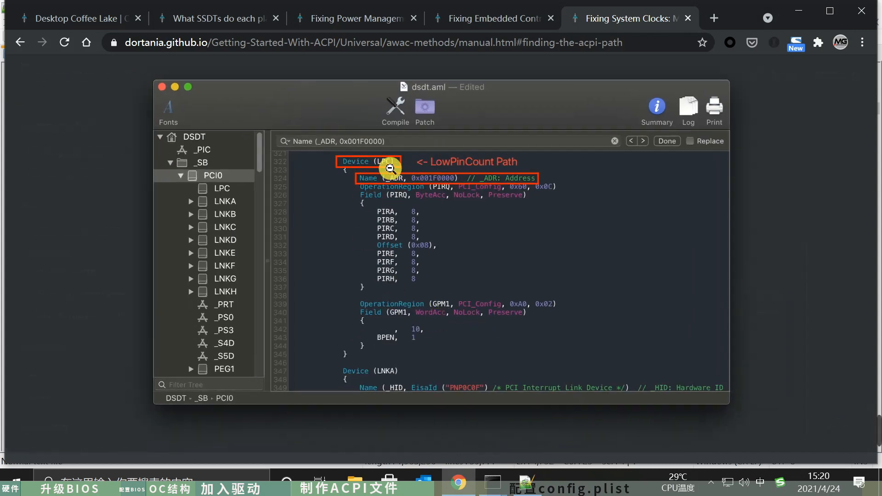
{"action": "left_click", "coordinate": [788, 247]}
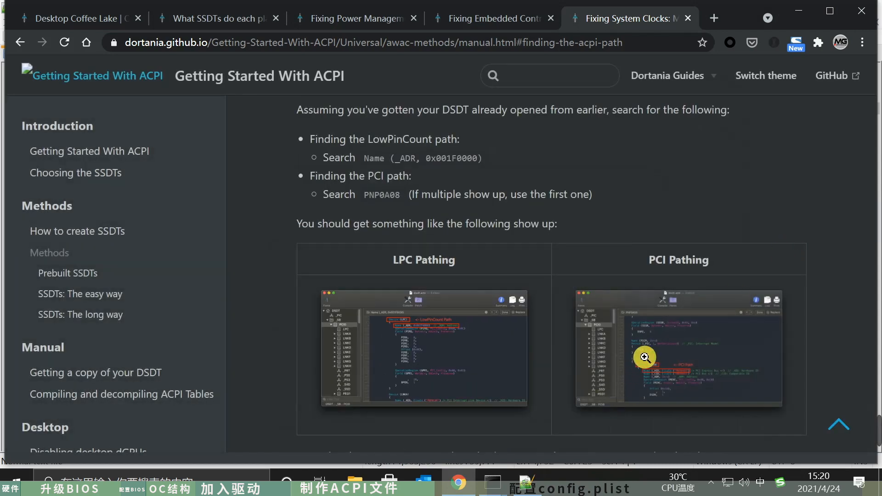
{"action": "left_click", "coordinate": [693, 337]}
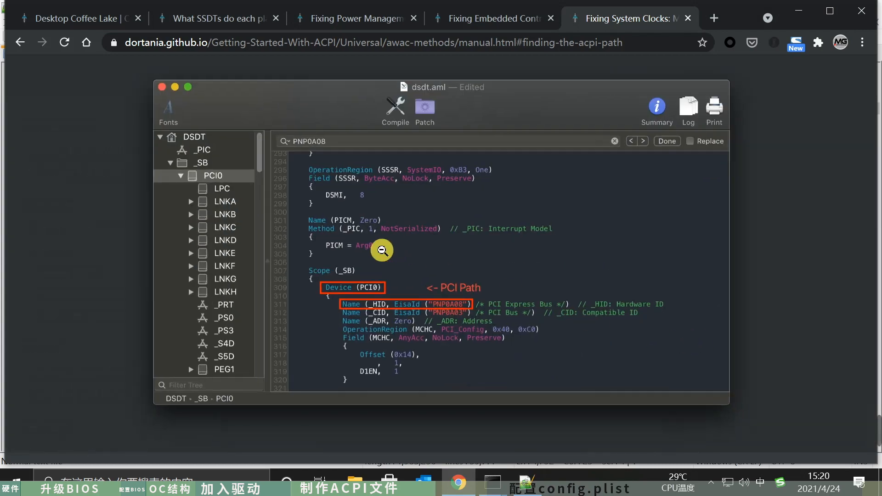
{"action": "left_click", "coordinate": [767, 266]}
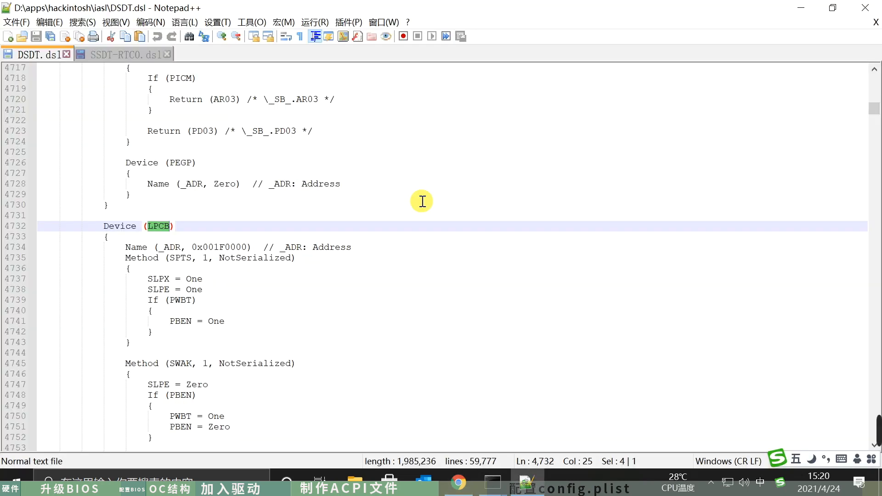
- Search DSDT.dsl for PNP0A08, select the name of the device that contains it, and compare it with the guide's PCI Pathing example
{"action": "key", "text": "ctrl+f"}
{"action": "type", "text": "PNP0A08"}
{"action": "left_click", "coordinate": [723, 163]}
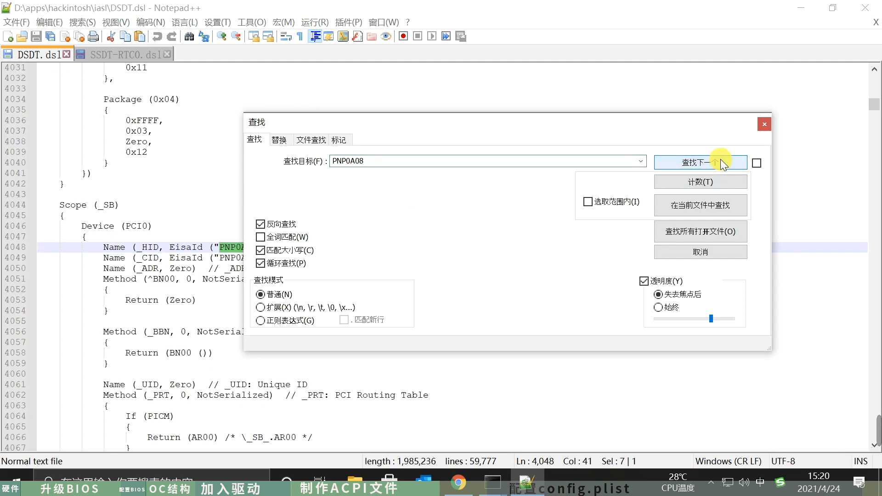
{"action": "left_click", "coordinate": [765, 124]}
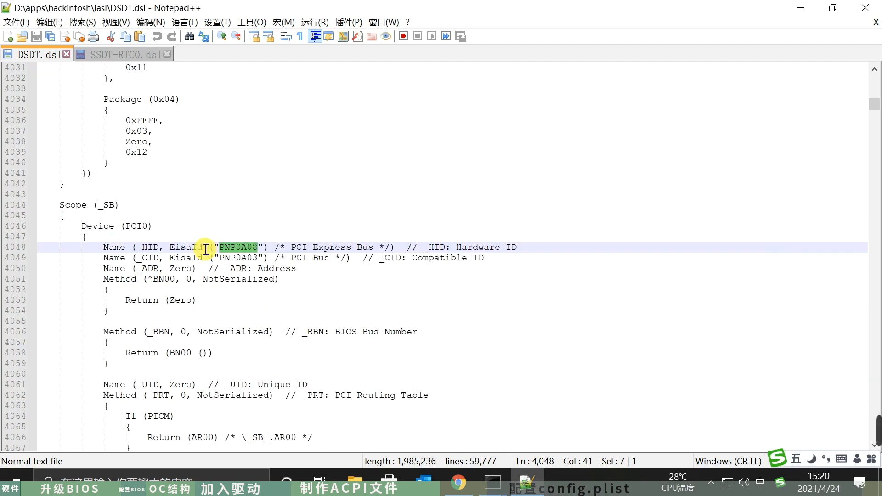
{"action": "double_click", "coordinate": [136, 225]}
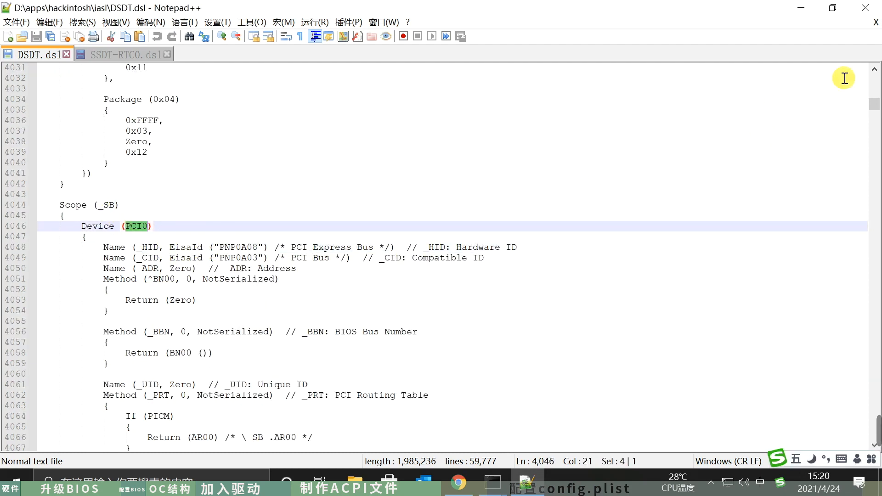
{"action": "left_click", "coordinate": [800, 7]}
{"action": "left_click", "coordinate": [685, 330]}
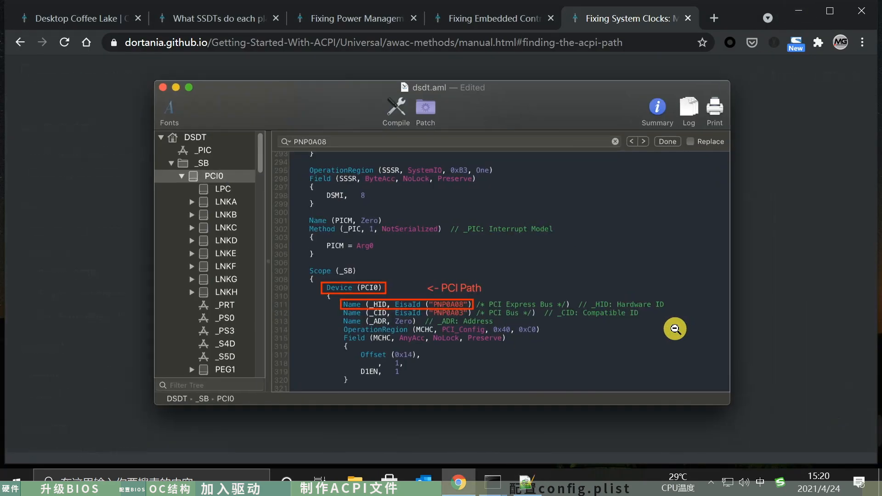
{"action": "left_click", "coordinate": [809, 254]}
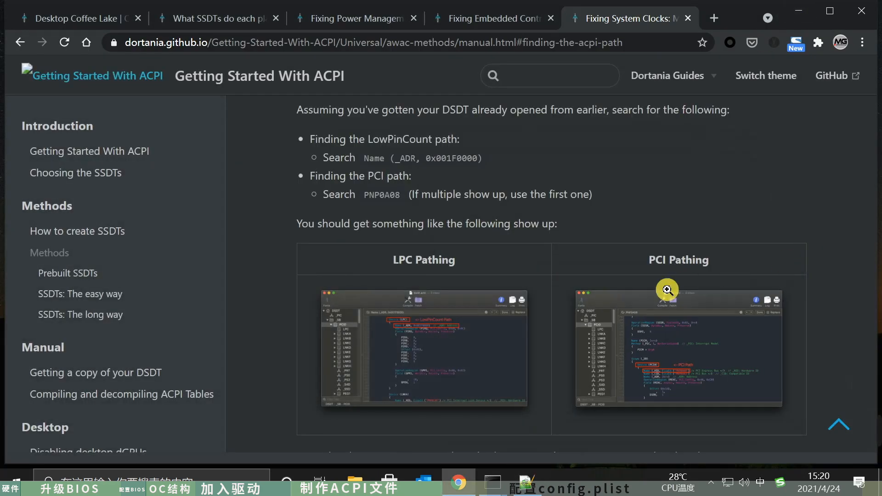
- Check the PCI and LPC device names in the External and Scope paths of SSDT-RTC0.dsl in Notepad++
{"action": "left_click", "coordinate": [524, 483]}
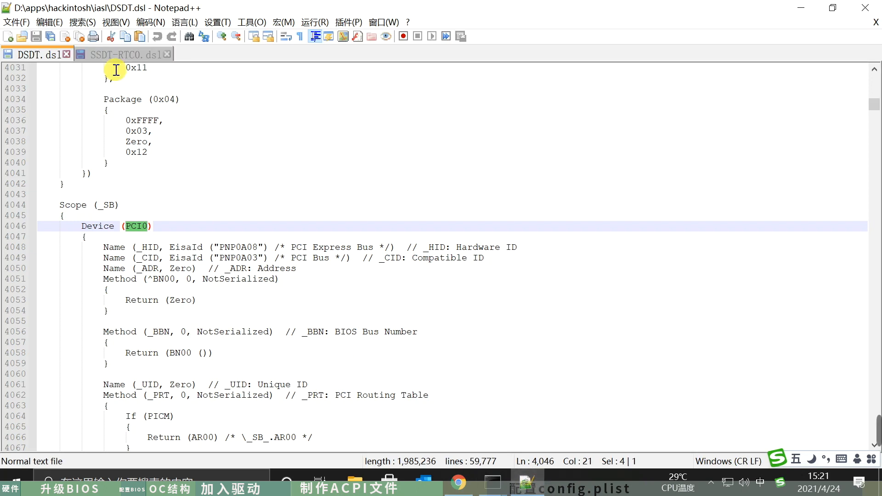
{"action": "left_click", "coordinate": [123, 55]}
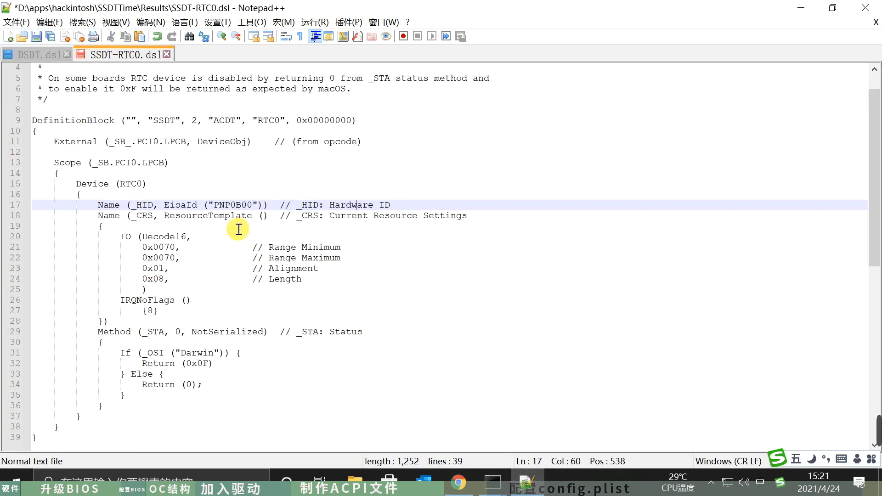
{"action": "double_click", "coordinate": [123, 164]}
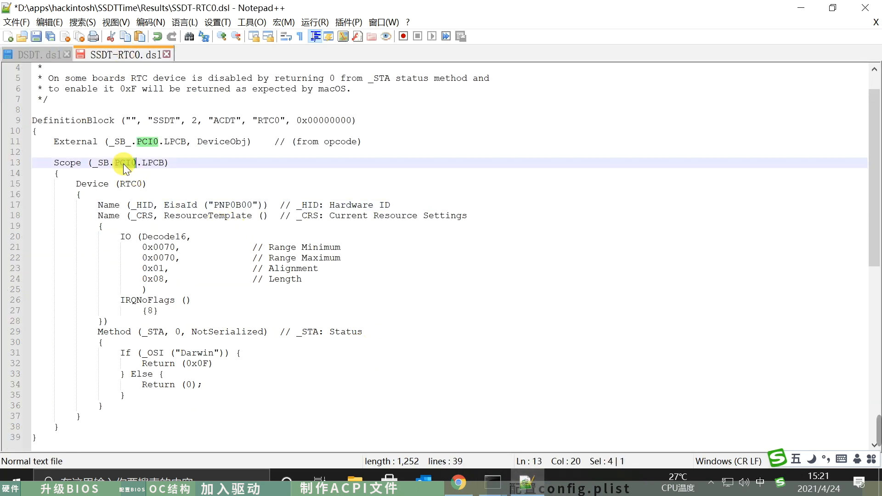
{"action": "double_click", "coordinate": [177, 143]}
{"action": "double_click", "coordinate": [152, 163]}
{"action": "left_click", "coordinate": [238, 160]}
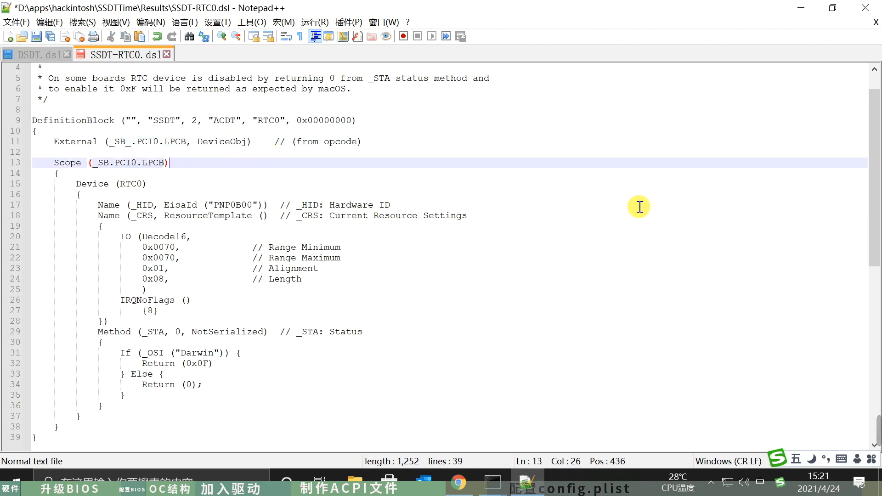
- From the guide's desktop SSDT table in the browser, open the Coffee Lake SSDT-PMC page and its SSDTTime method
{"action": "left_click", "coordinate": [798, 9]}
{"action": "left_click", "coordinate": [193, 29]}
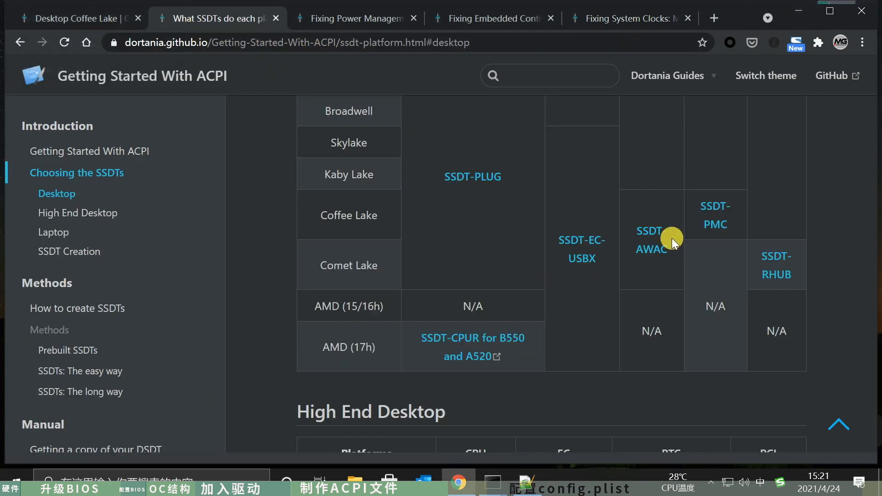
{"action": "middle_click", "coordinate": [715, 225]}
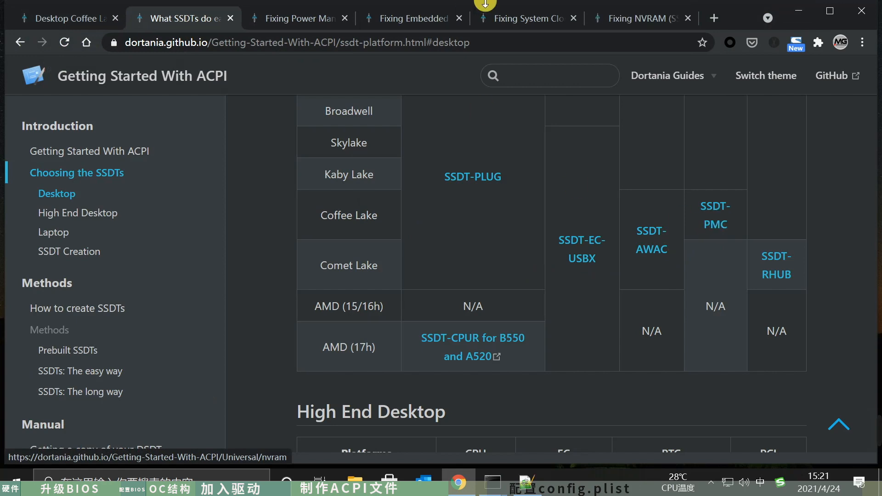
{"action": "left_click", "coordinate": [636, 19]}
{"action": "scroll", "coordinate": [499, 327], "scroll_direction": "down", "scroll_amount": 5}
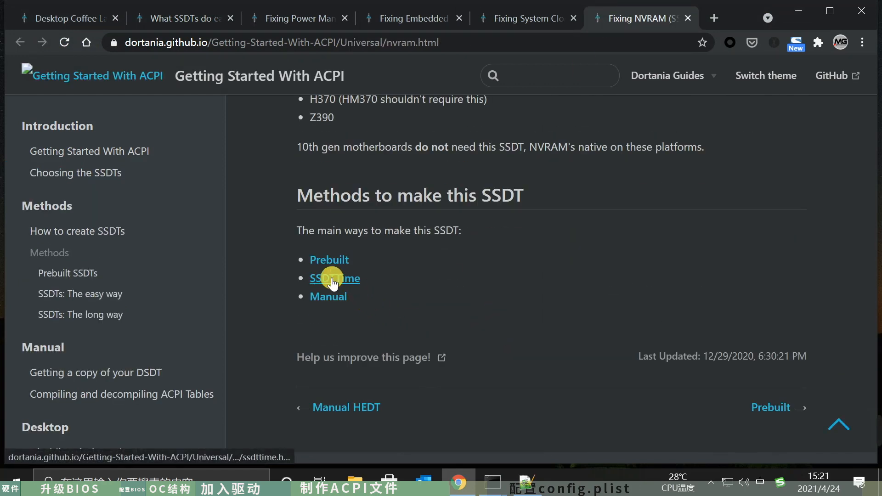
{"action": "left_click", "coordinate": [340, 279]}
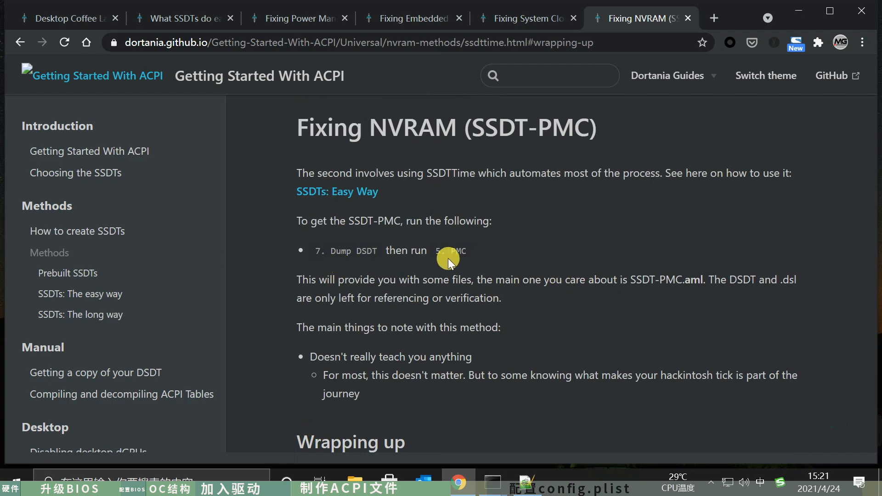
- Switch to the SSDTTime console, generate SSDT-PMC with option 5, and return to its main menu
{"action": "left_click", "coordinate": [490, 483]}
{"action": "left_click", "coordinate": [437, 454]}
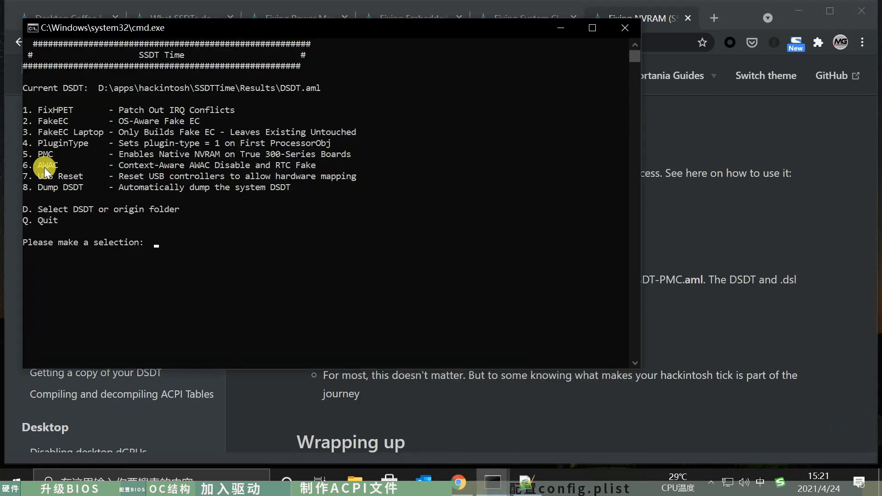
{"action": "type", "text": "5"}
{"action": "key", "text": "Return"}
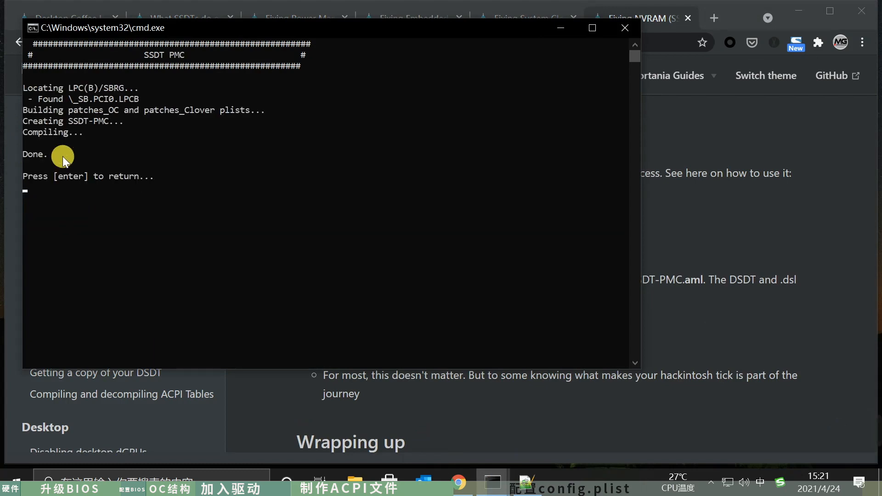
{"action": "key", "text": "Return"}
{"action": "left_click", "coordinate": [679, 229]}
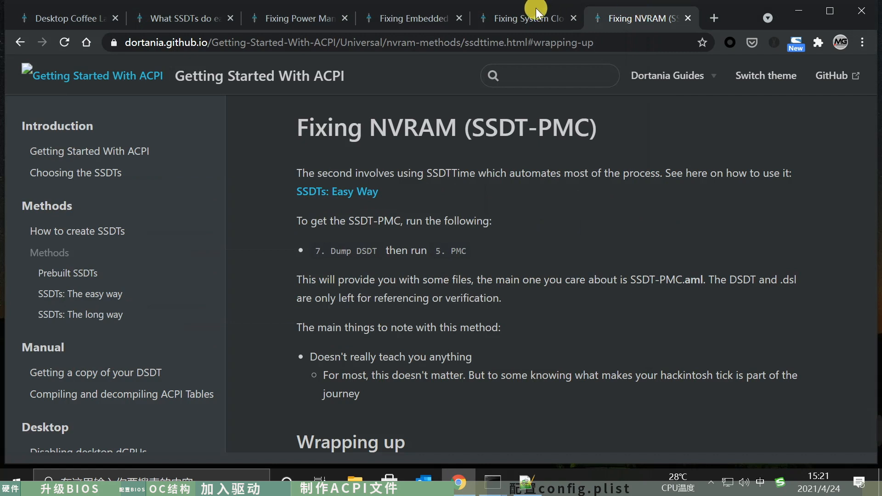
- Recheck the guide's desktop SSDT table, bring up SSDTTime's Results folder in File Explorer, and close the SSDTTime console
{"action": "left_click", "coordinate": [195, 19]}
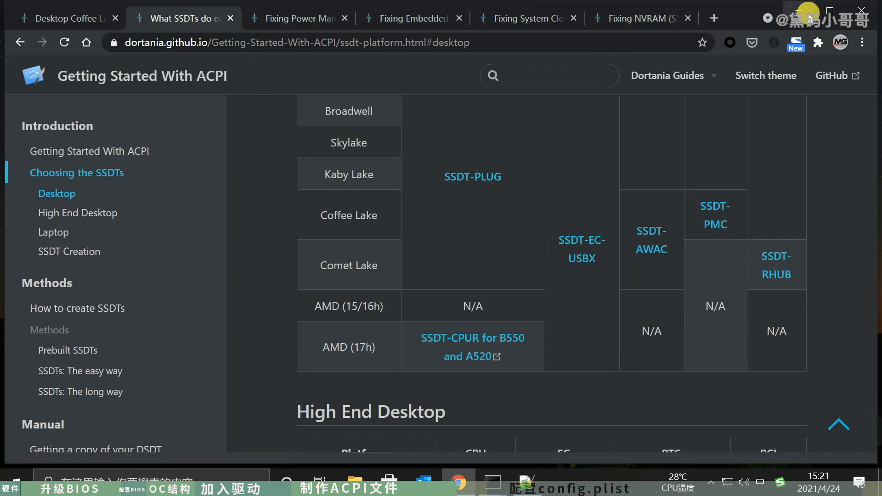
{"action": "left_click", "coordinate": [795, 11]}
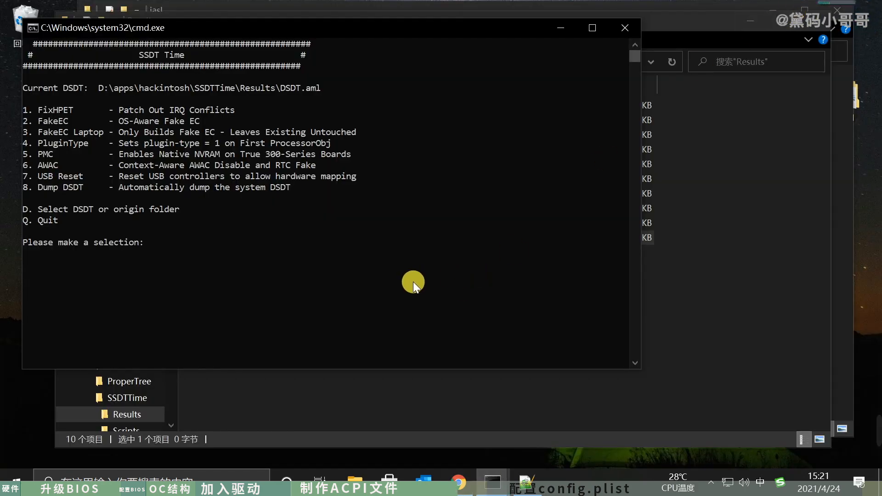
{"action": "left_click", "coordinate": [692, 278]}
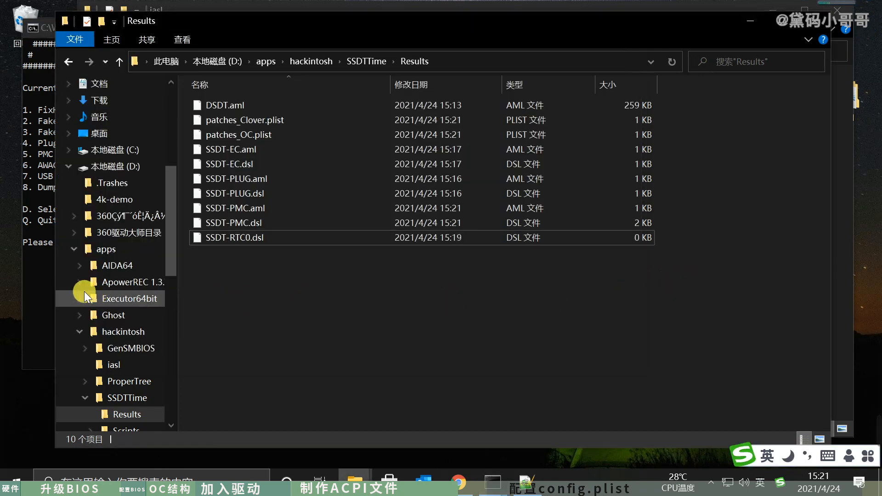
{"action": "left_click", "coordinate": [32, 299]}
{"action": "left_click", "coordinate": [619, 29]}
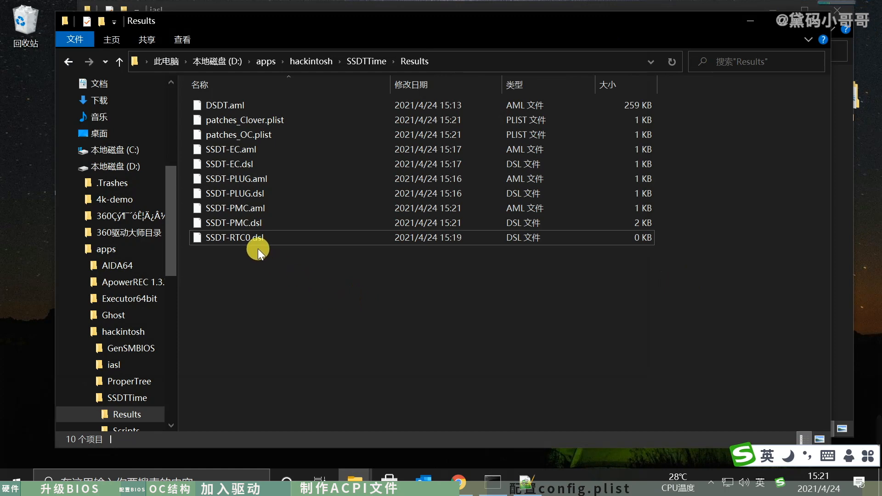
- Copy SSDT-RTC0.dsl from the Results folder into the iasl folder
{"action": "left_click", "coordinate": [343, 239]}
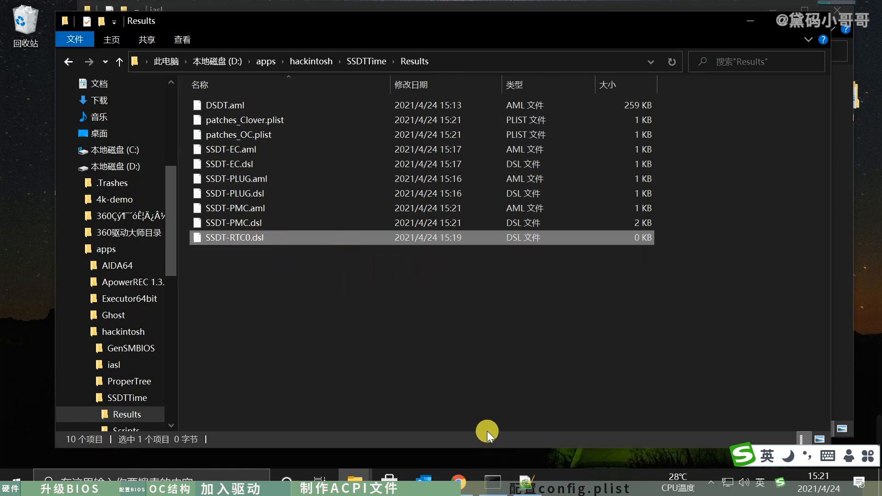
{"action": "mouse_move", "coordinate": [493, 491]}
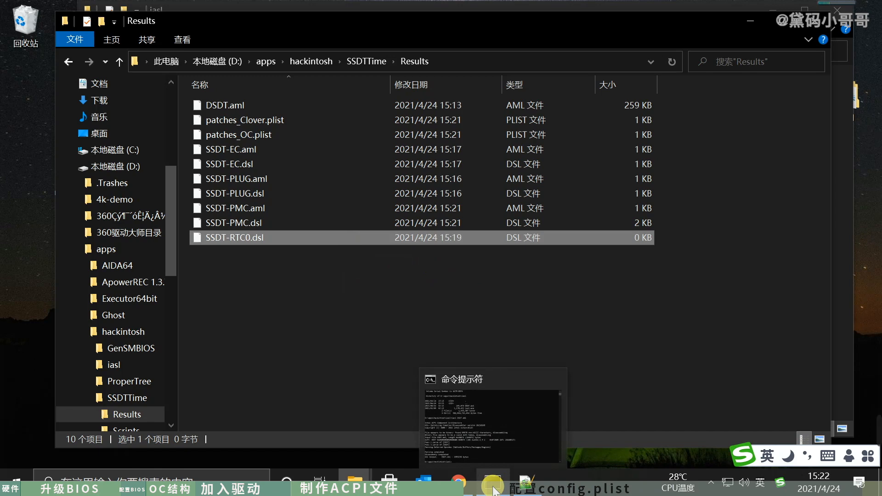
{"action": "left_click", "coordinate": [494, 489]}
{"action": "left_click", "coordinate": [494, 489]}
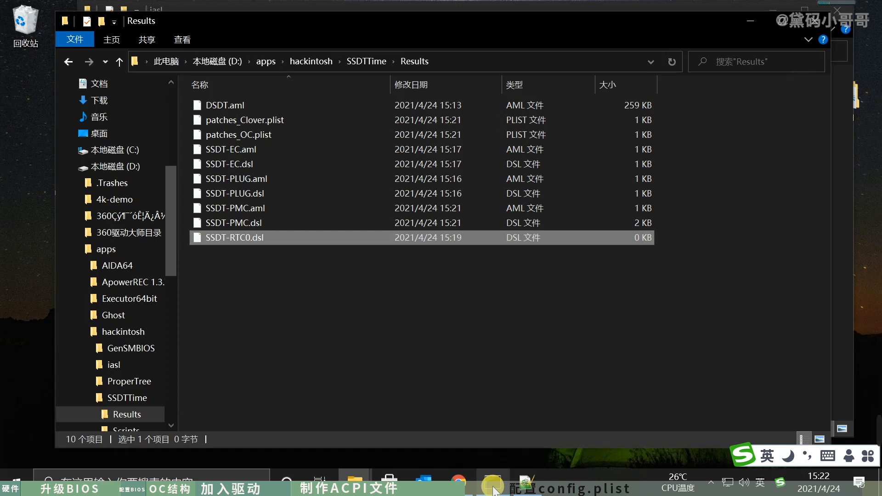
{"action": "left_click", "coordinate": [361, 482]}
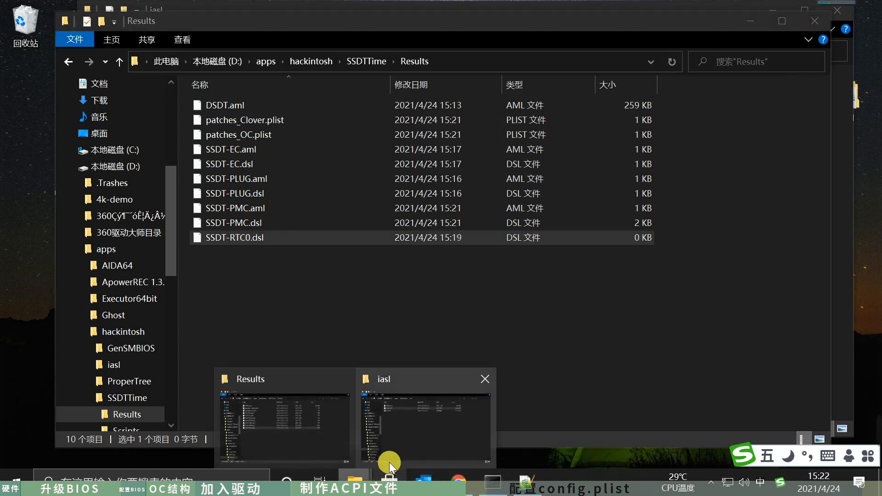
{"action": "left_click", "coordinate": [395, 453]}
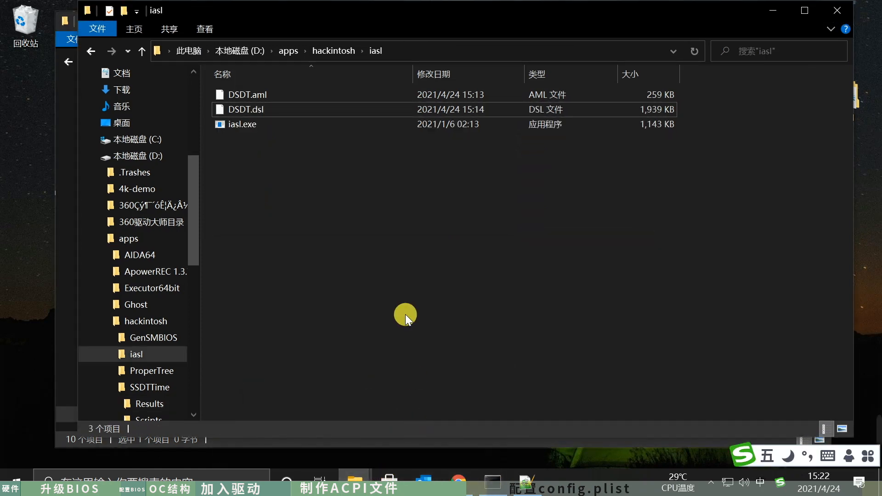
{"action": "key", "text": "ctrl+v"}
- In Command Prompt, list the iasl folder's contents and compile SSDT-RTC0.dsl with iasl
{"action": "left_click", "coordinate": [500, 474]}
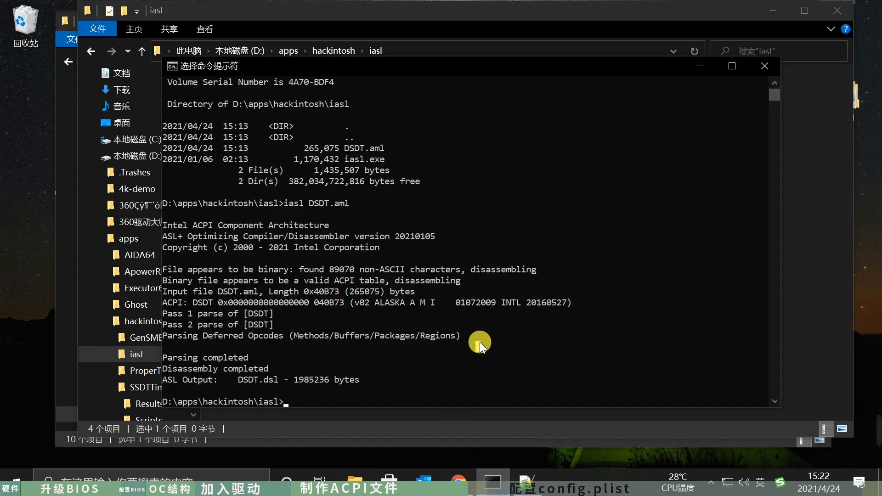
{"action": "type", "text": "dir"}
{"action": "key", "text": "Return"}
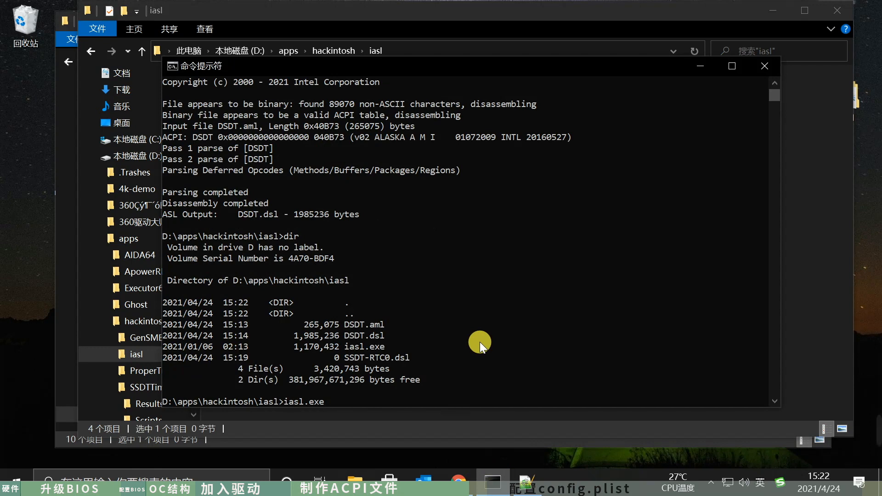
{"action": "type", "text": "iasl.exe ssd"}
{"action": "key", "text": "Tab"}
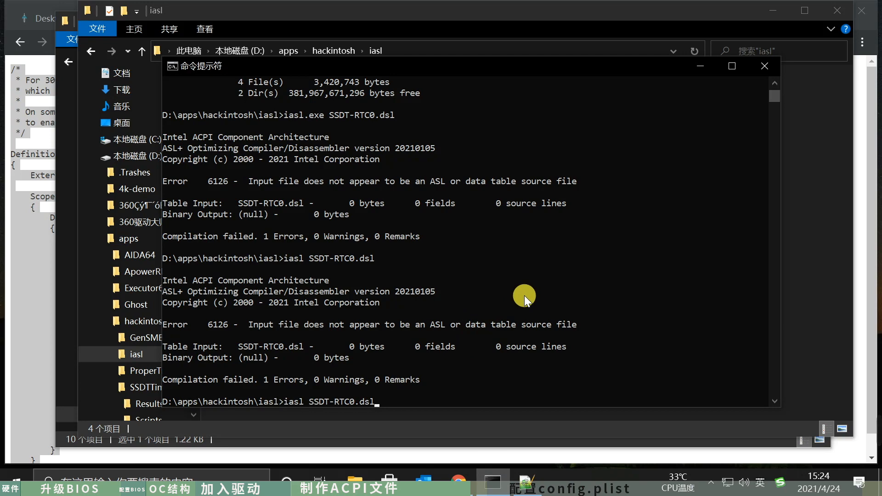
{"action": "key", "text": "Return"}
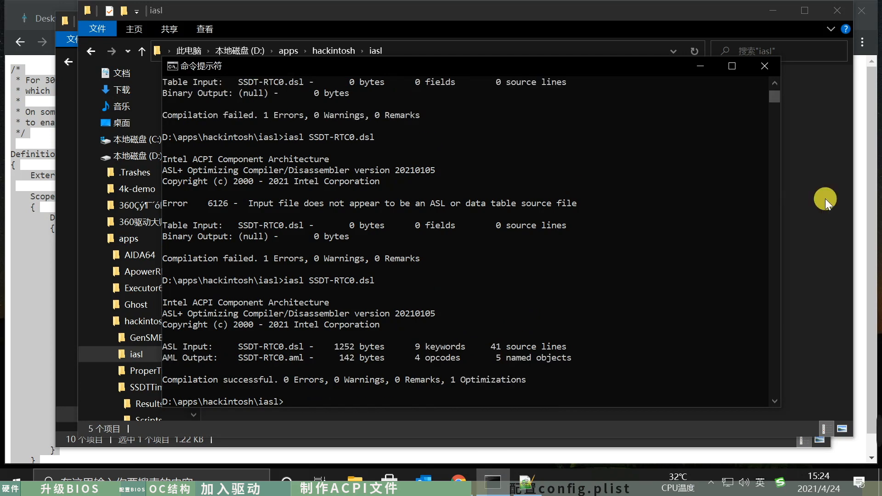
- Copy the compiled SSDT-RTC0.aml from the iasl folder into SSDTTime's Results folder
{"action": "left_click", "coordinate": [825, 198]}
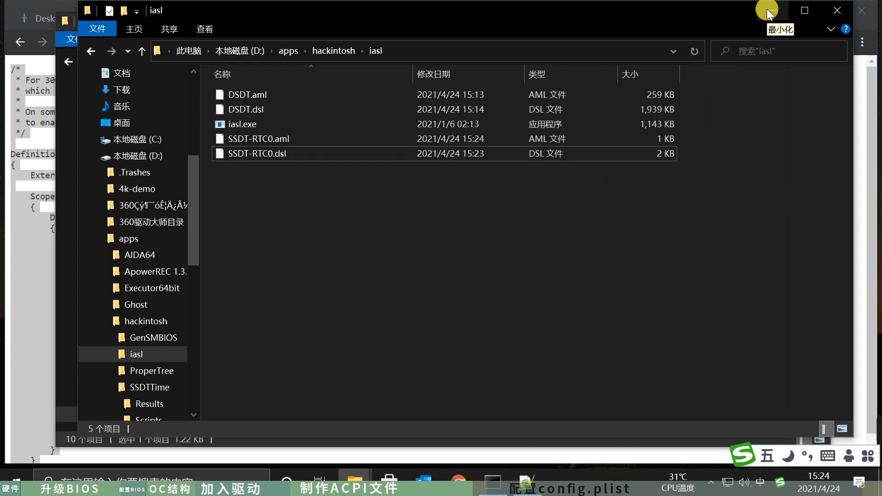
{"action": "left_click", "coordinate": [322, 140]}
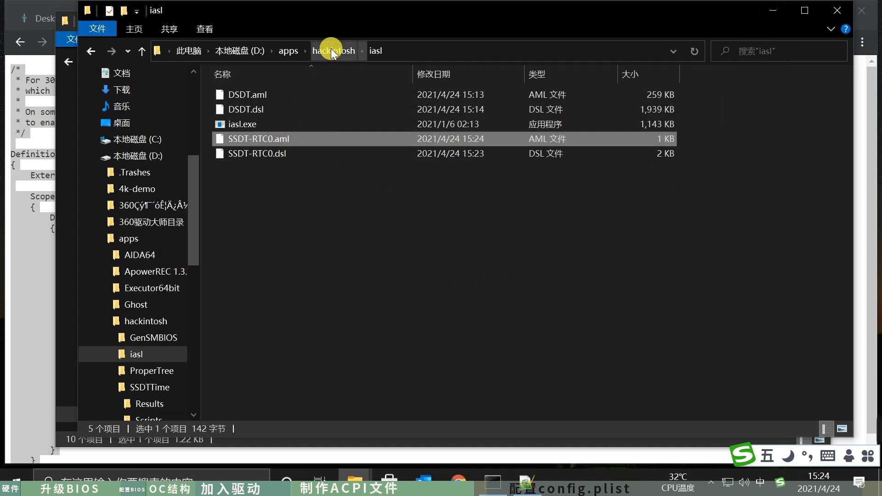
{"action": "left_click", "coordinate": [65, 291]}
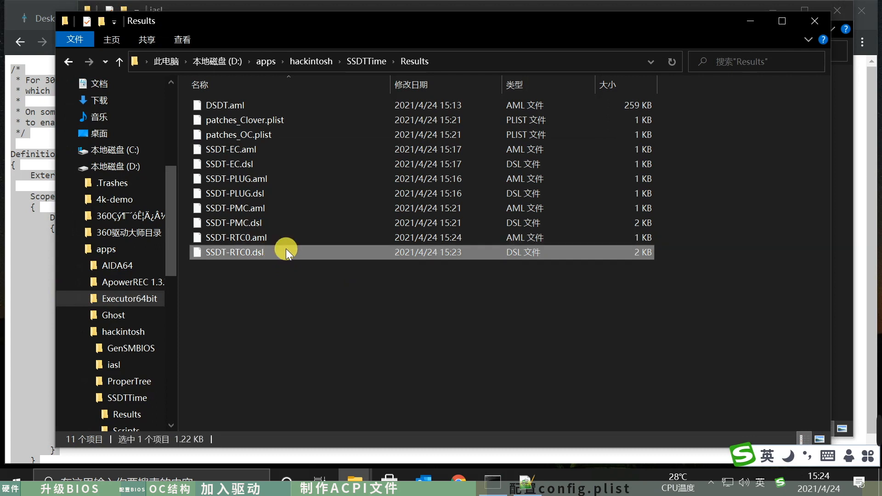
- Select SSDT-RTC0.aml, SSDT-PMC.aml, SSDT-PLUG.aml and SSDT-EC.aml together in the Results folder
{"action": "left_click", "coordinate": [277, 232]}
{"action": "left_click", "coordinate": [271, 208], "text": "ctrl"}
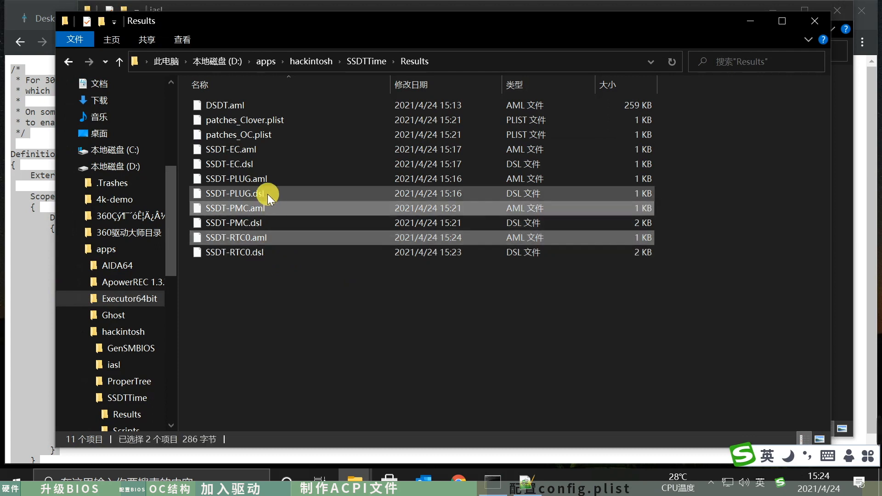
{"action": "left_click", "coordinate": [266, 178], "text": "ctrl"}
{"action": "left_click", "coordinate": [260, 148], "text": "ctrl"}
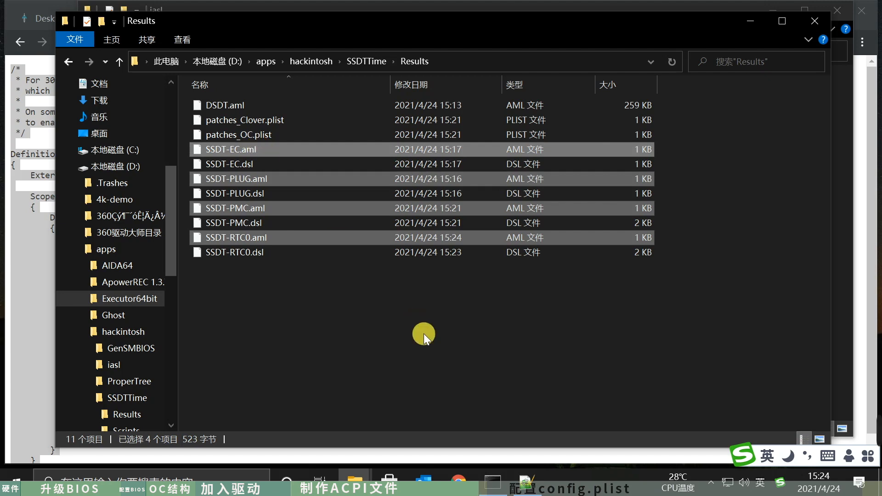
- Minimize the File Explorer and browser windows and select the EFI folder on the desktop
{"action": "left_click", "coordinate": [750, 21]}
{"action": "left_click", "coordinate": [776, 10]}
{"action": "left_click", "coordinate": [824, 17]}
{"action": "left_click", "coordinate": [798, 10]}
{"action": "left_click", "coordinate": [837, 101]}
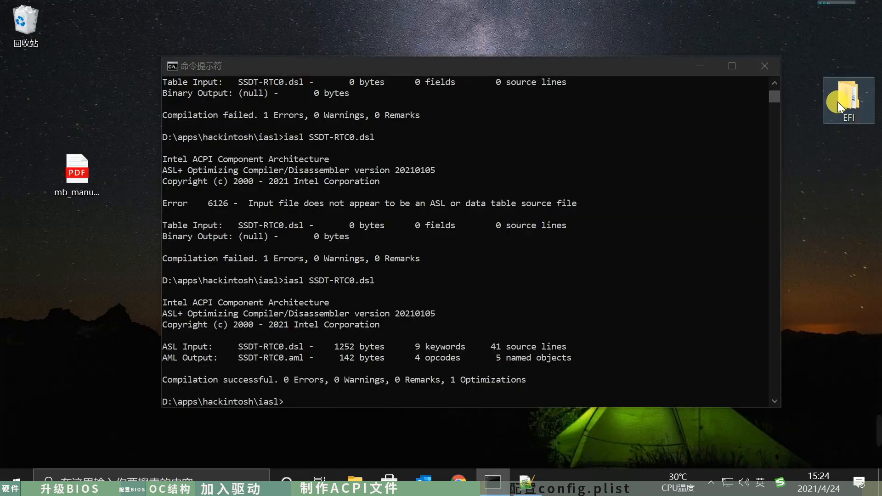
- Paste the four copied SSDT .aml files into the EFI\OC\ACPI folder and close the folder and Command Prompt windows
{"action": "double_click", "coordinate": [837, 101]}
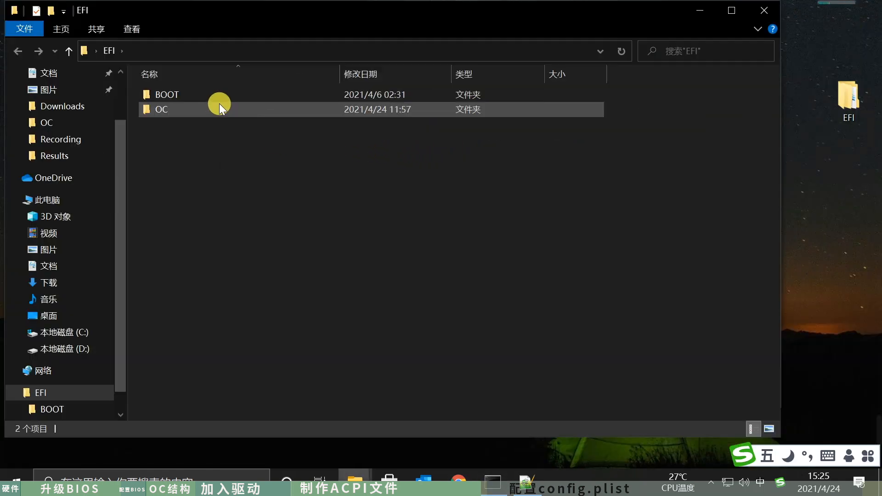
{"action": "double_click", "coordinate": [218, 105]}
{"action": "double_click", "coordinate": [205, 95]}
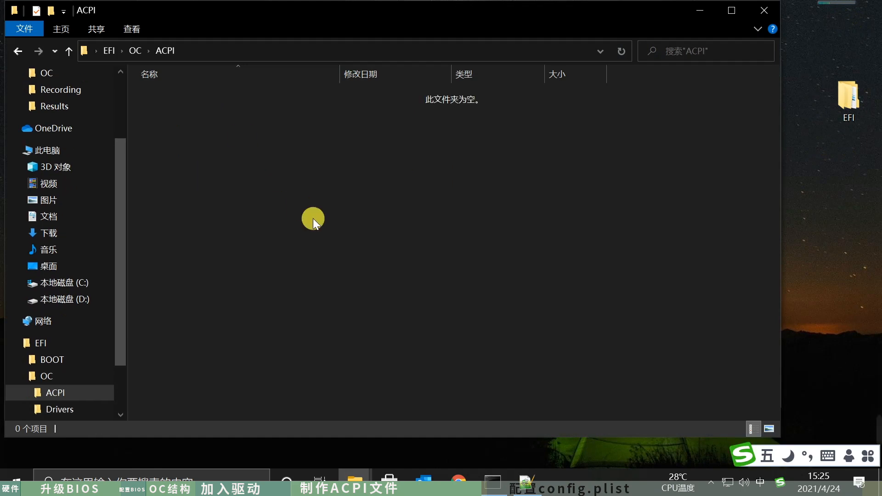
{"action": "key", "text": "ctrl+v"}
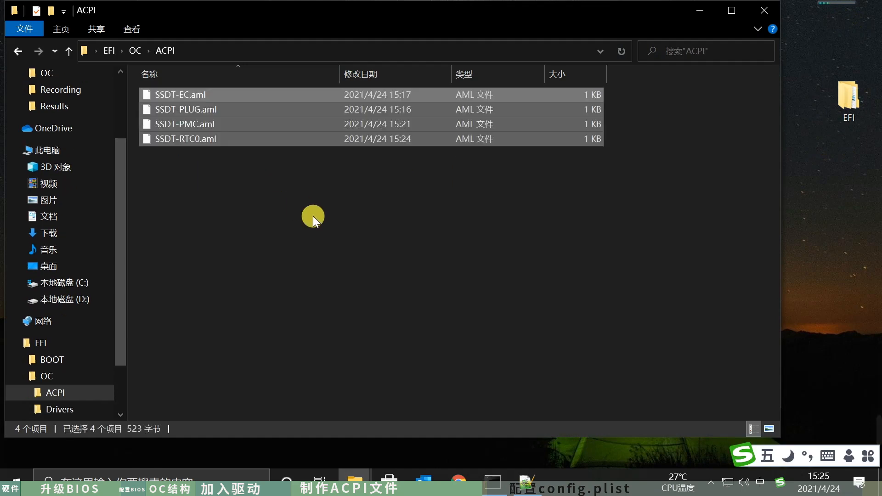
{"action": "left_click", "coordinate": [313, 215]}
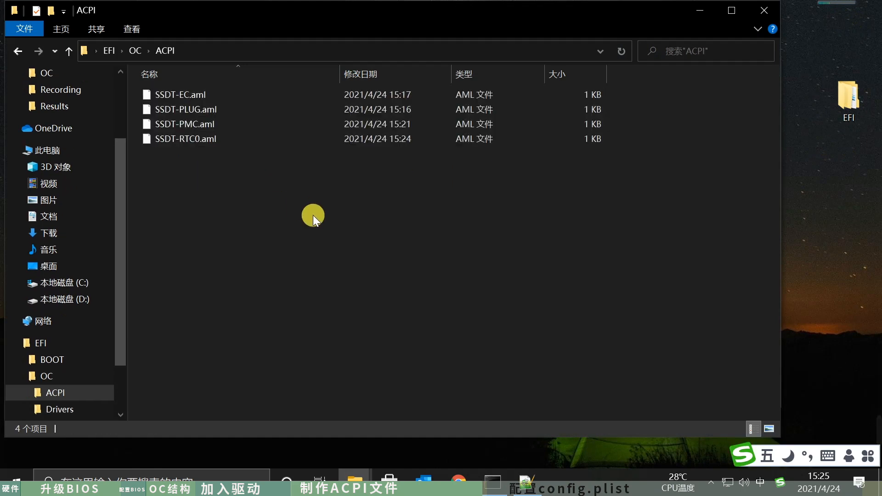
{"action": "left_click", "coordinate": [764, 12]}
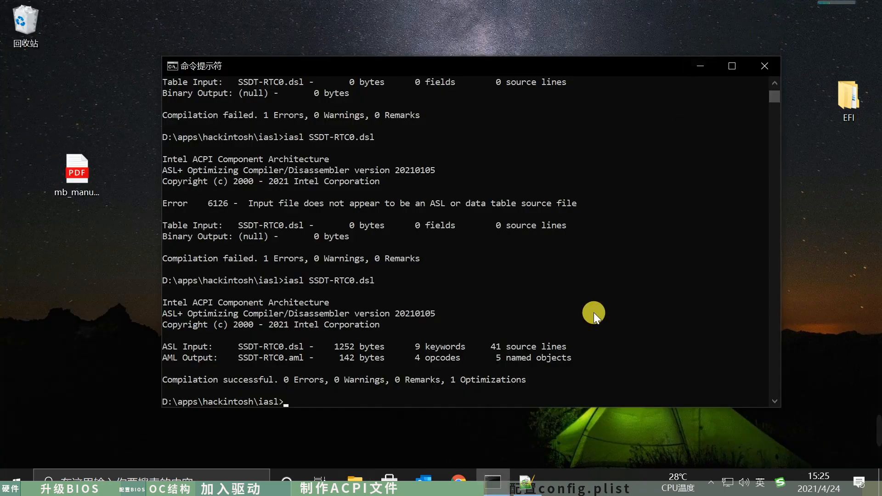
{"action": "left_click", "coordinate": [760, 67]}
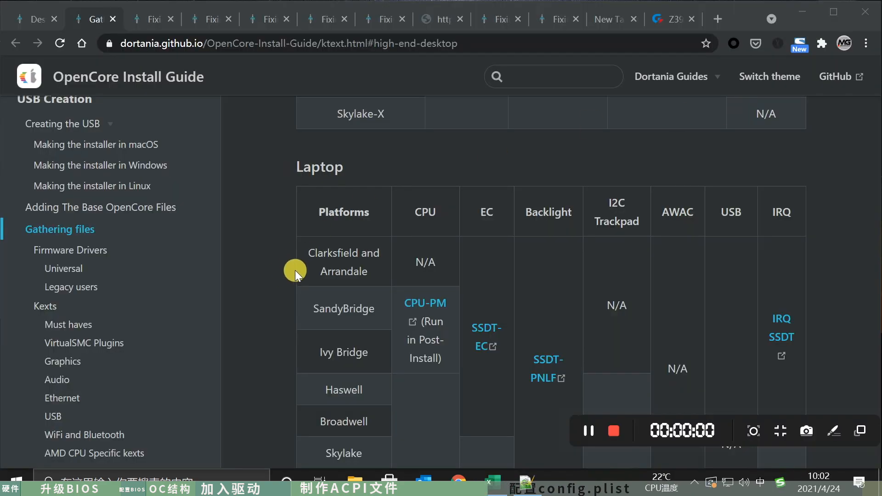
- Open the desktop Coffee Lake config.plist page of the OpenCore Install Guide and review its Starting Point section and required tools
{"action": "left_click", "coordinate": [264, 270]}
{"action": "scroll", "coordinate": [173, 311], "scroll_direction": "down", "scroll_amount": 5}
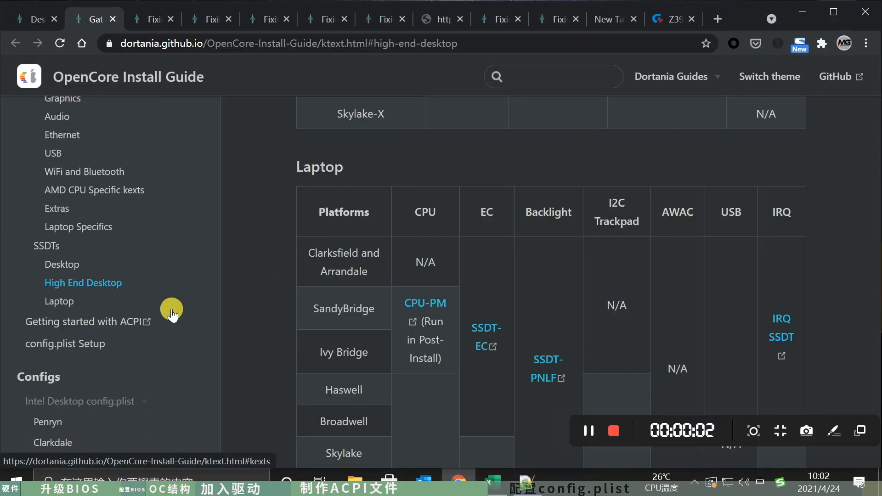
{"action": "scroll", "coordinate": [172, 312], "scroll_direction": "down", "scroll_amount": 2}
{"action": "scroll", "coordinate": [172, 312], "scroll_direction": "down", "scroll_amount": 2}
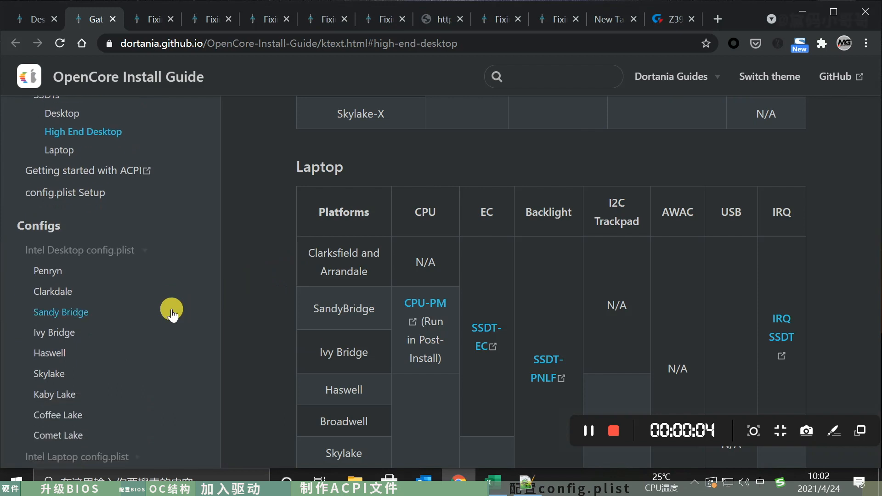
{"action": "scroll", "coordinate": [172, 308], "scroll_direction": "down", "scroll_amount": 2}
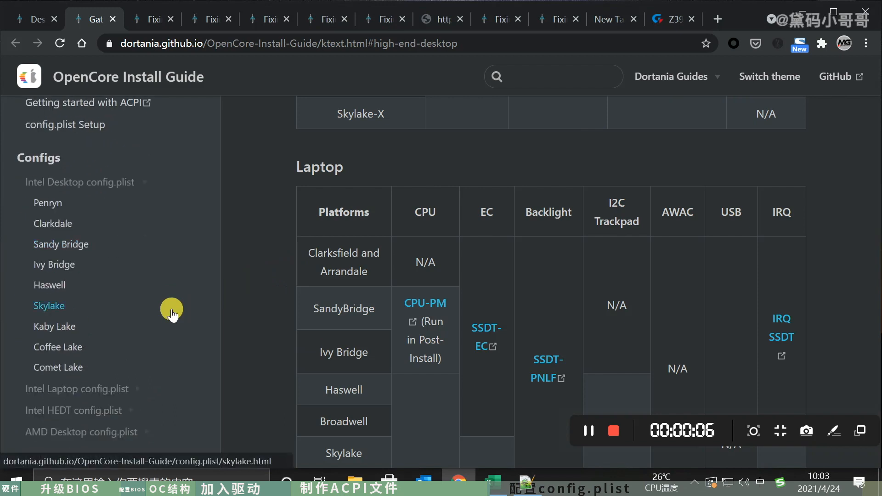
{"action": "scroll", "coordinate": [173, 311], "scroll_direction": "down", "scroll_amount": 3}
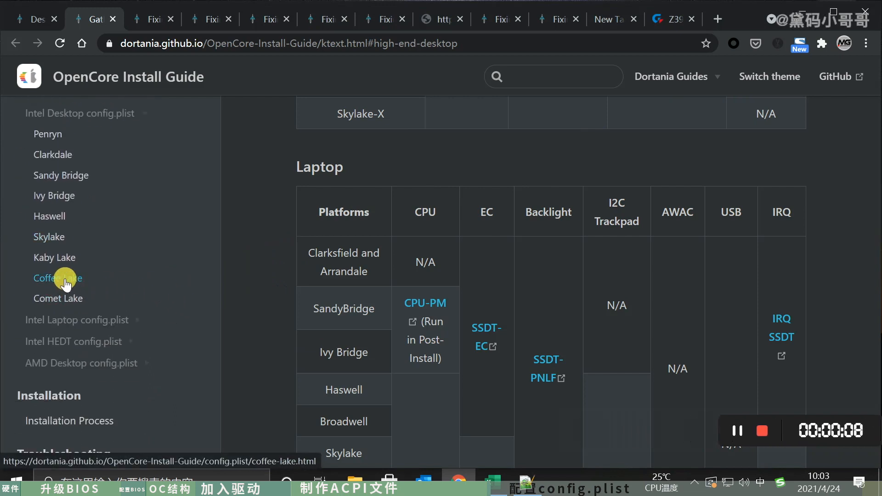
{"action": "left_click", "coordinate": [68, 281]}
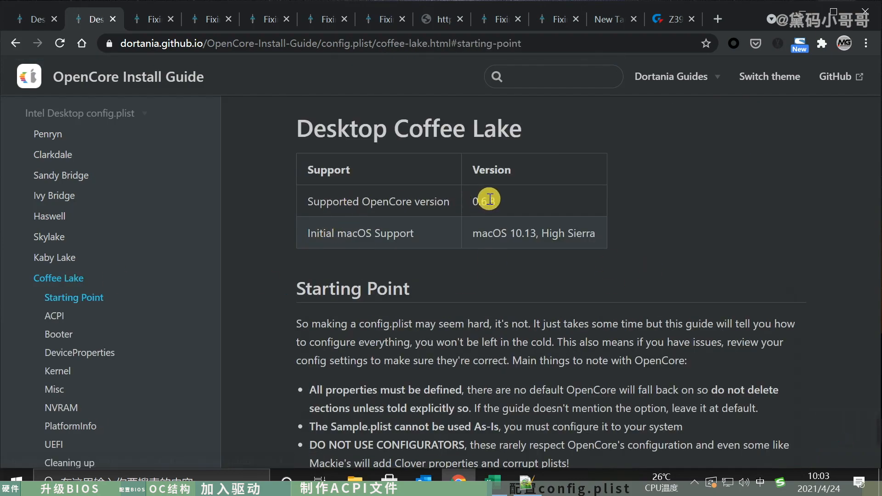
{"action": "scroll", "coordinate": [657, 246], "scroll_direction": "down", "scroll_amount": 1}
{"action": "scroll", "coordinate": [660, 246], "scroll_direction": "down", "scroll_amount": 3}
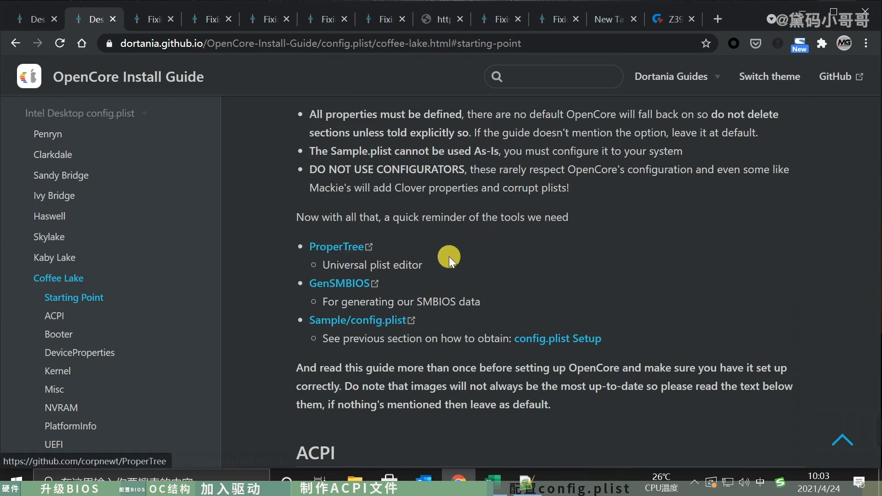
{"action": "scroll", "coordinate": [450, 256], "scroll_direction": "down", "scroll_amount": 1}
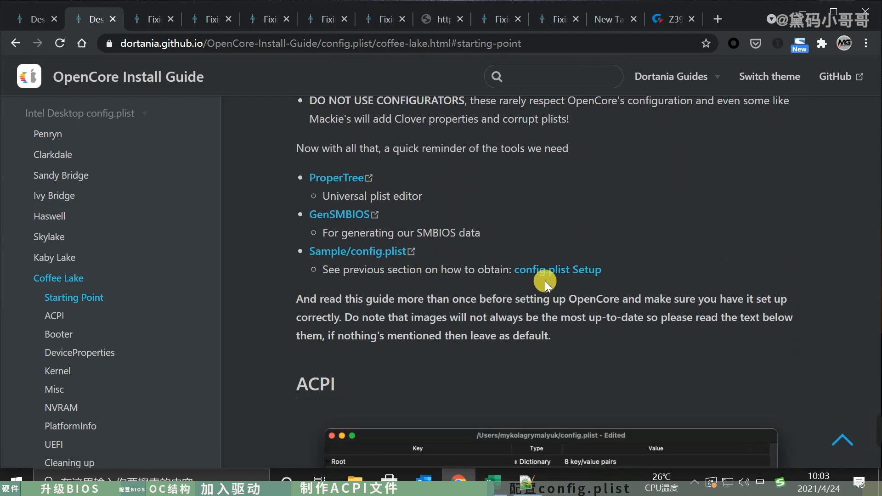
{"action": "scroll", "coordinate": [544, 278], "scroll_direction": "down", "scroll_amount": 2}
- Switch from the browser to the desktop File Explorer window and open the EFI\OC folder
{"action": "left_click", "coordinate": [460, 483]}
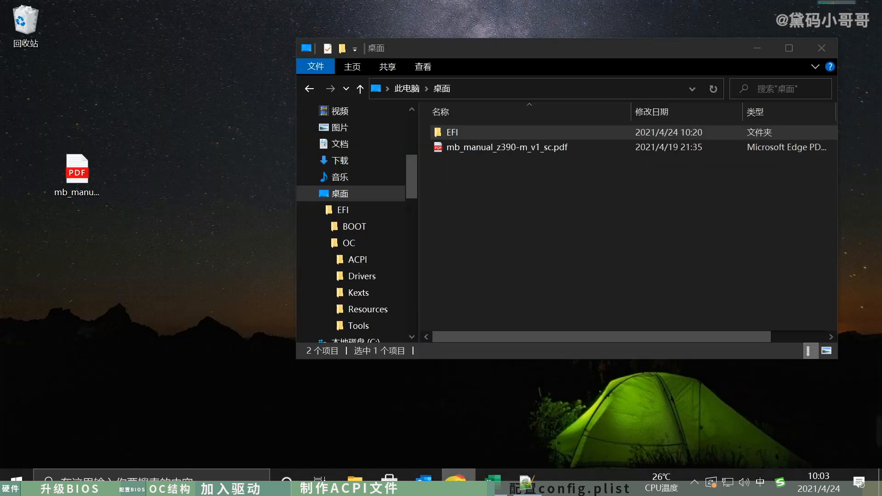
{"action": "left_click", "coordinate": [361, 485]}
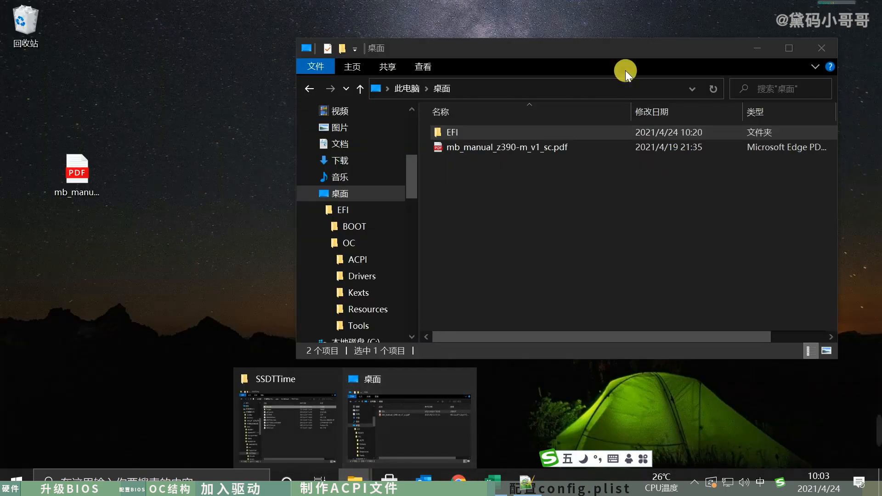
{"action": "left_click", "coordinate": [630, 42]}
{"action": "left_click_drag", "start_coordinate": [630, 42], "coordinate": [570, 34]}
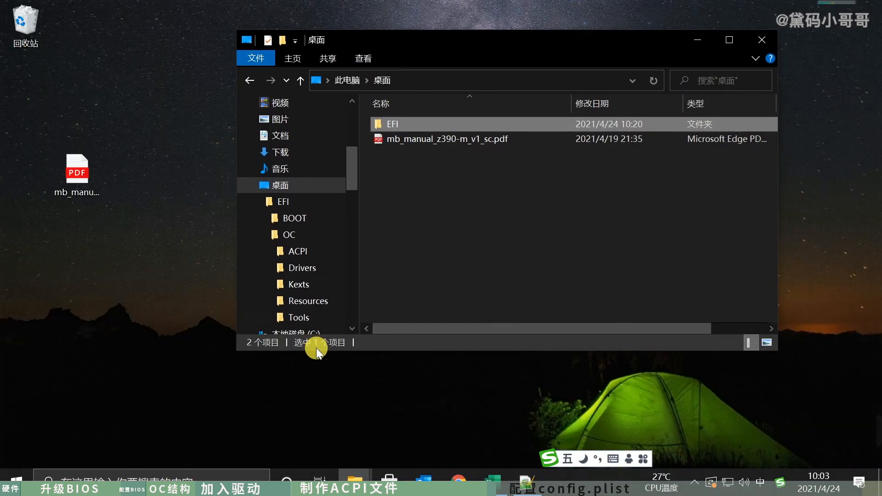
{"action": "double_click", "coordinate": [448, 122]}
{"action": "double_click", "coordinate": [415, 141]}
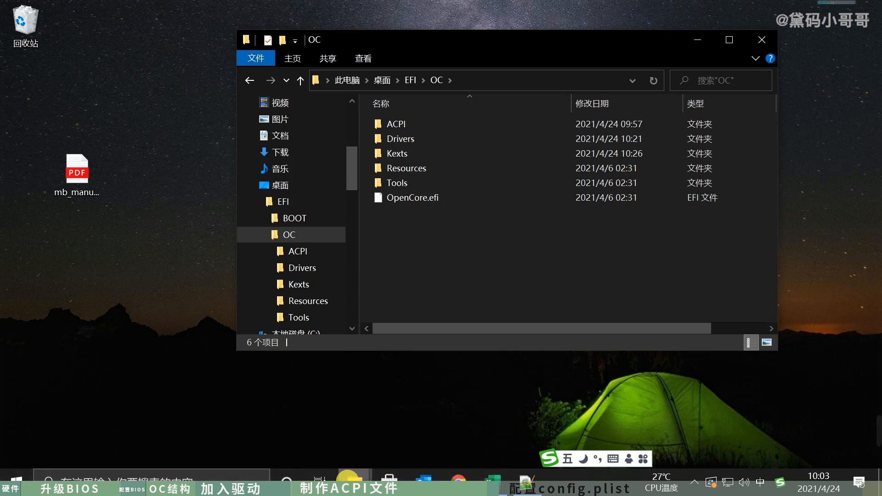
{"action": "left_click", "coordinate": [16, 475]}
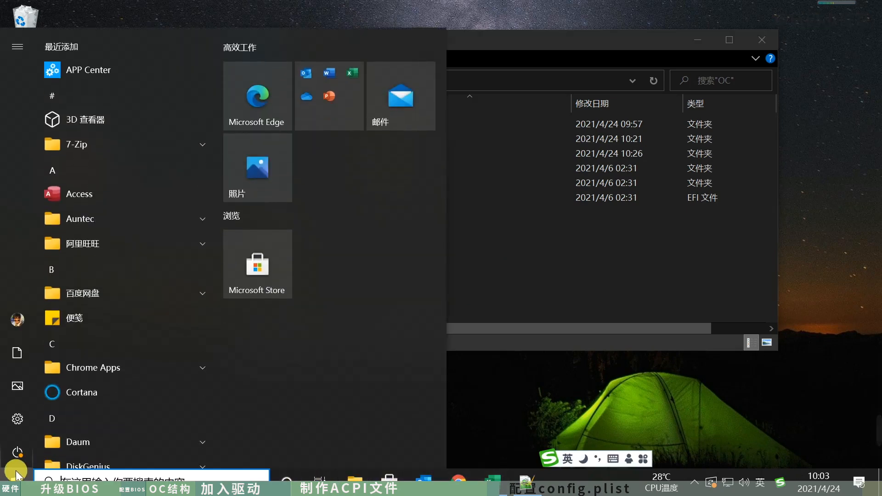
{"action": "left_click", "coordinate": [590, 243]}
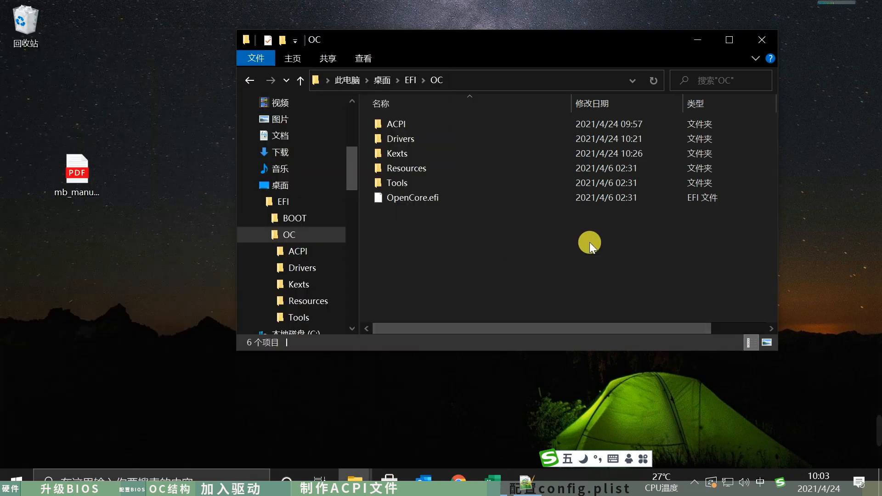
- In a second File Explorer window, open OpenCore-0.6.8-RELEASE.zip from the Downloads folder on drive D
{"action": "key", "text": "ctrl+n"}
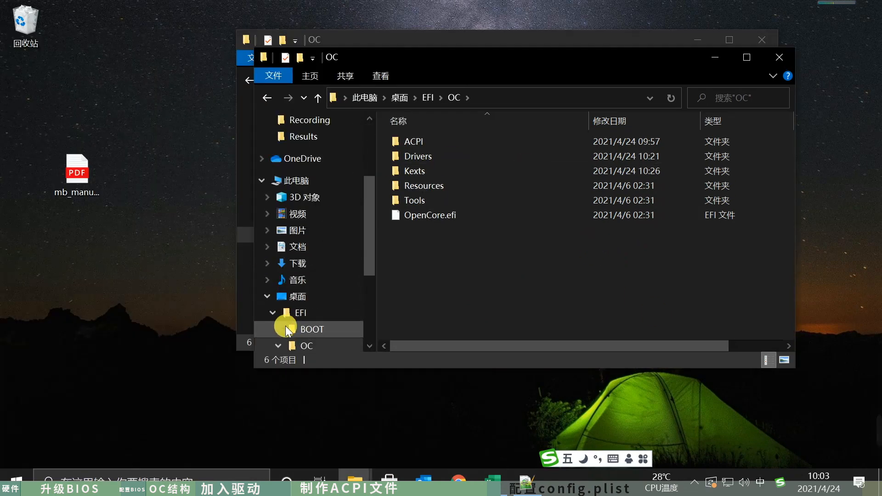
{"action": "scroll", "coordinate": [319, 238], "scroll_direction": "up", "scroll_amount": 2}
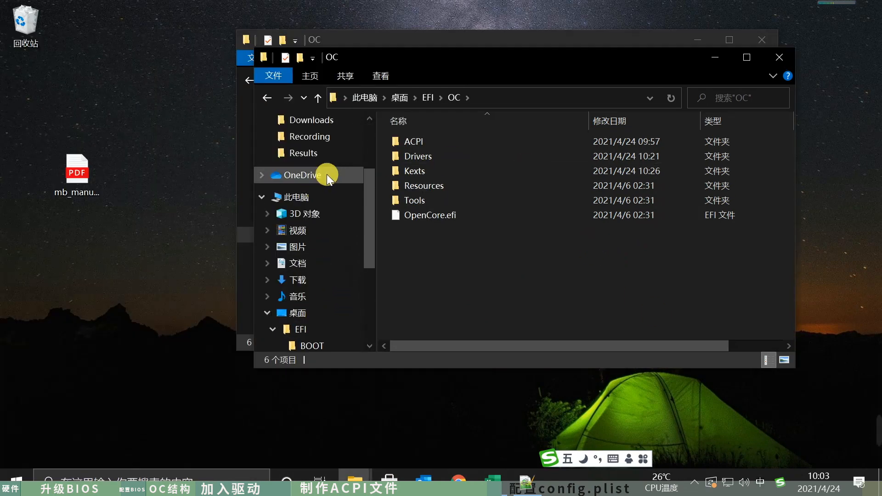
{"action": "left_click", "coordinate": [320, 200]}
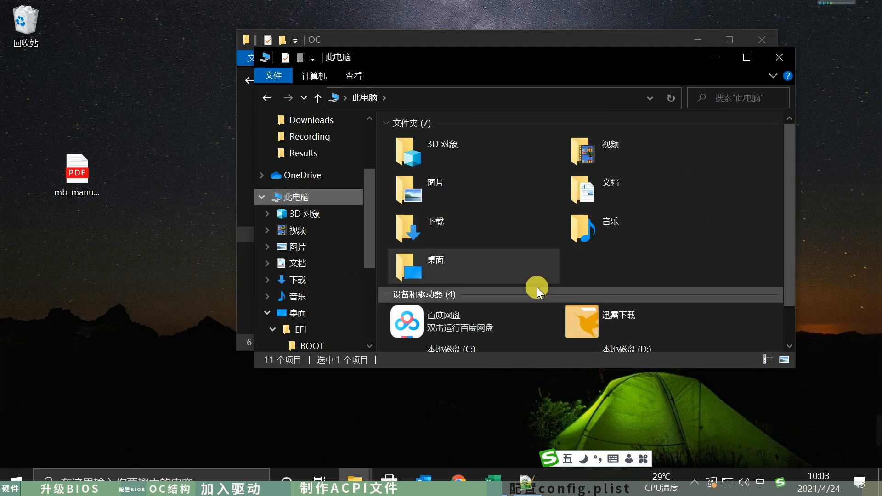
{"action": "double_click", "coordinate": [614, 327]}
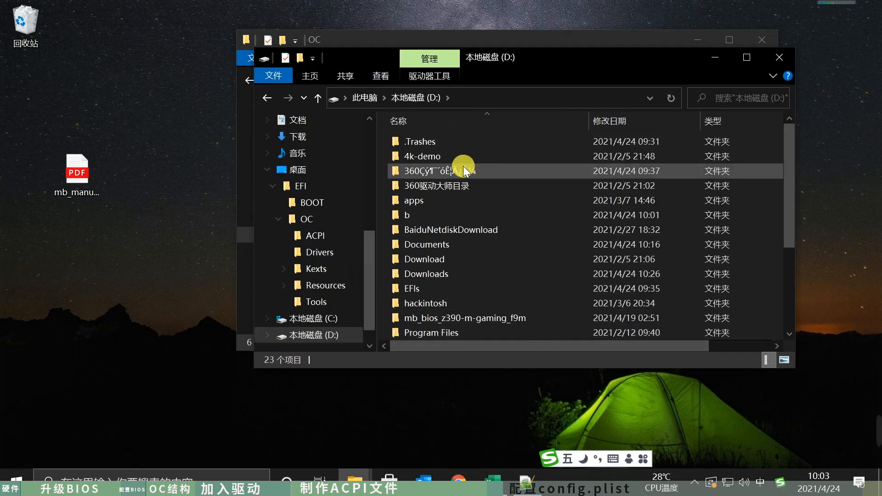
{"action": "double_click", "coordinate": [461, 271]}
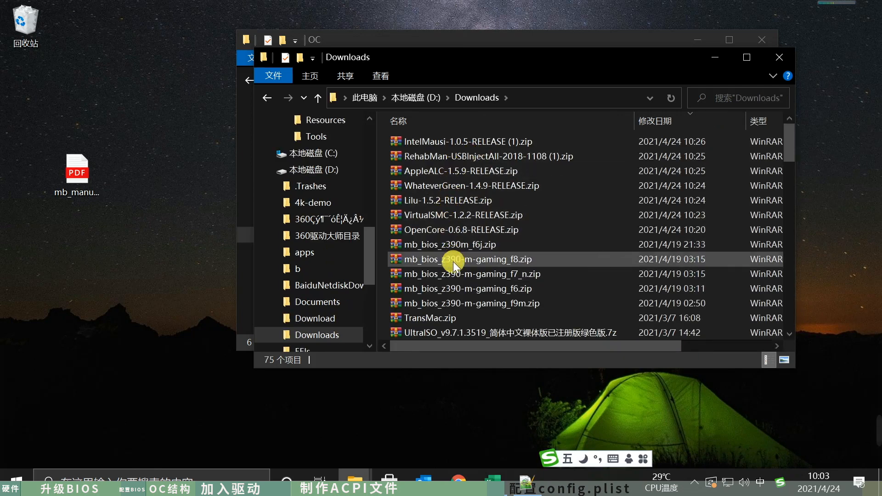
{"action": "double_click", "coordinate": [461, 230]}
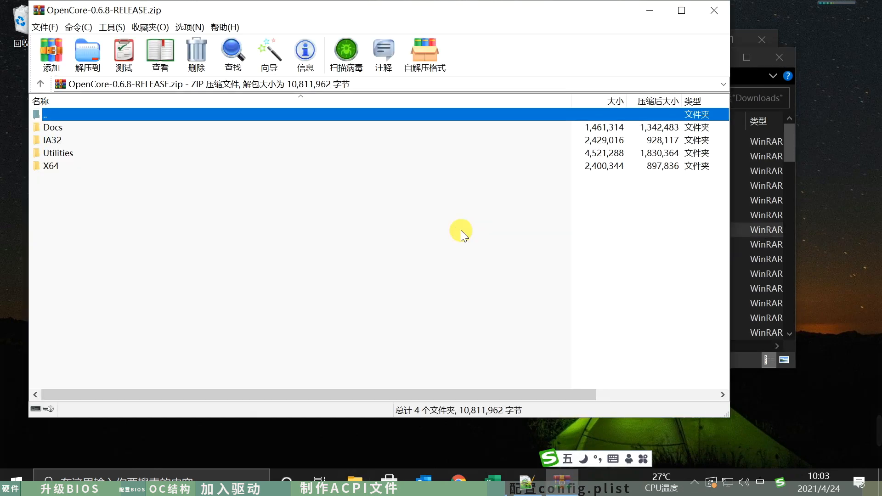
- Extract Sample.plist from the archive's Docs folder into EFI\OC, closing the Downloads window and the archive
{"action": "double_click", "coordinate": [76, 166]}
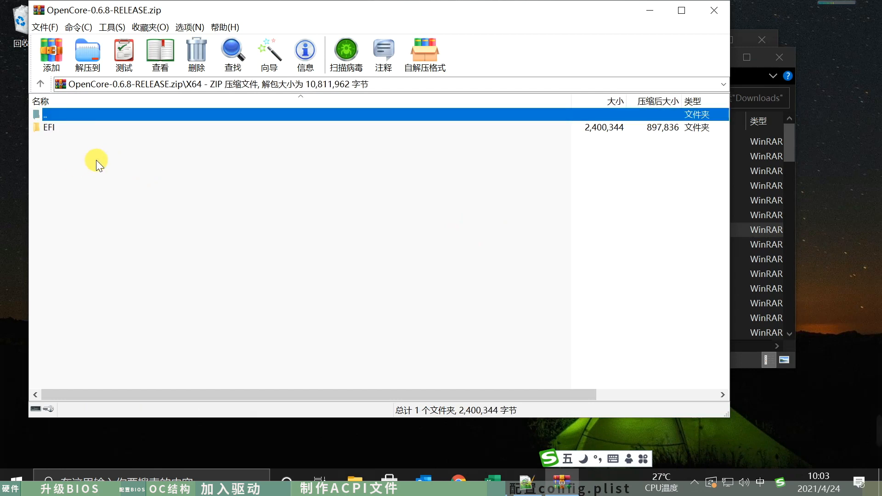
{"action": "double_click", "coordinate": [34, 111]}
{"action": "double_click", "coordinate": [70, 130]}
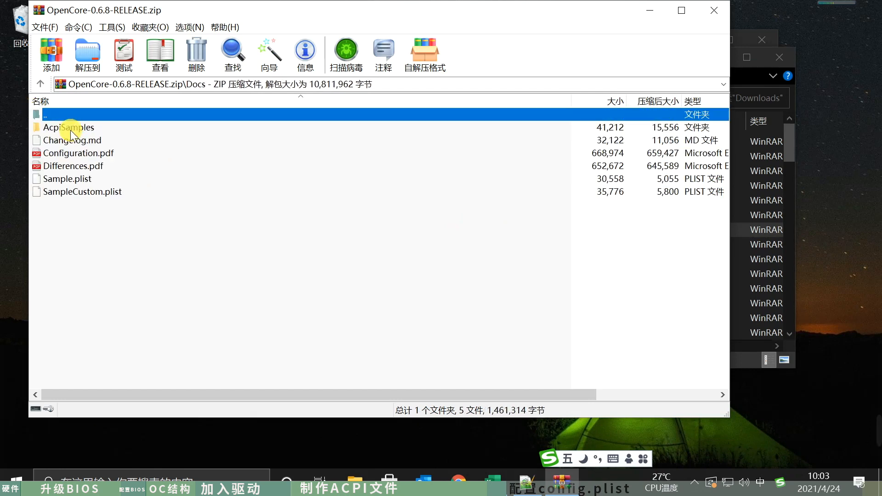
{"action": "left_click", "coordinate": [74, 180]}
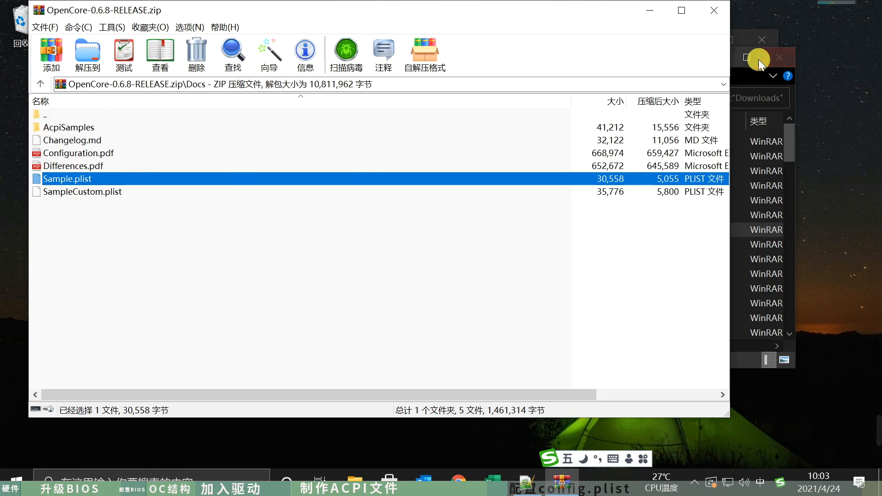
{"action": "left_click", "coordinate": [776, 56]}
{"action": "left_click", "coordinate": [751, 131]}
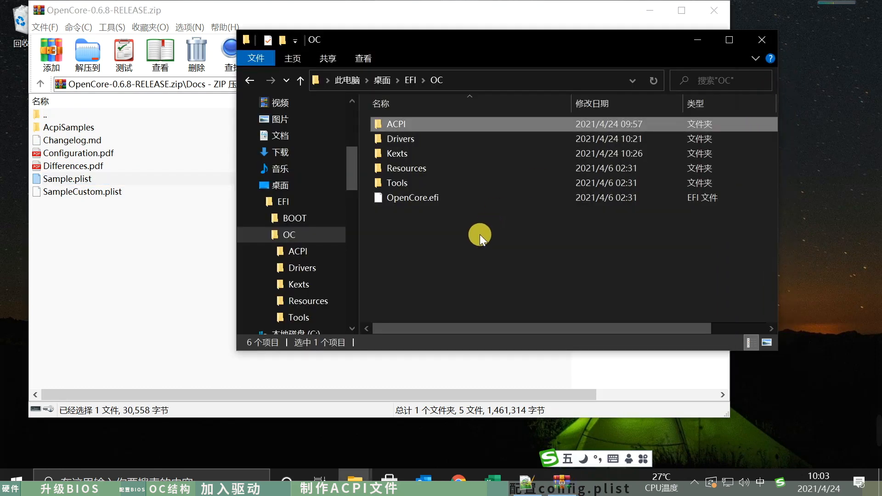
{"action": "left_click_drag", "start_coordinate": [64, 179], "coordinate": [765, 291]}
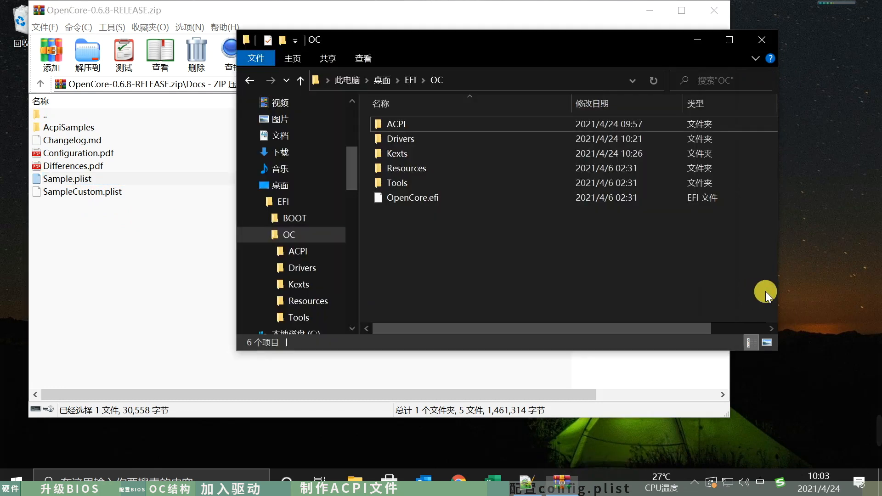
{"action": "left_click", "coordinate": [719, 11]}
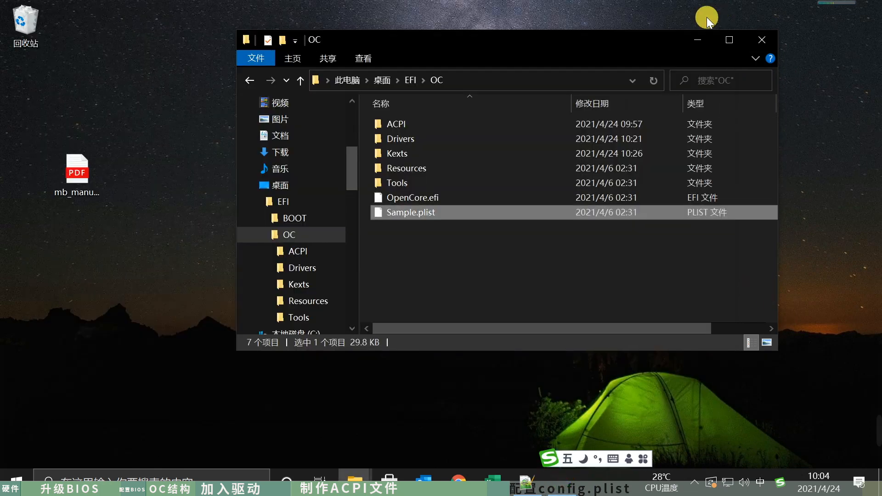
- Rename Sample.plist in the OC folder to config.plist and switch back to the Coffee Lake guide in Chrome
{"action": "left_click", "coordinate": [398, 211]}
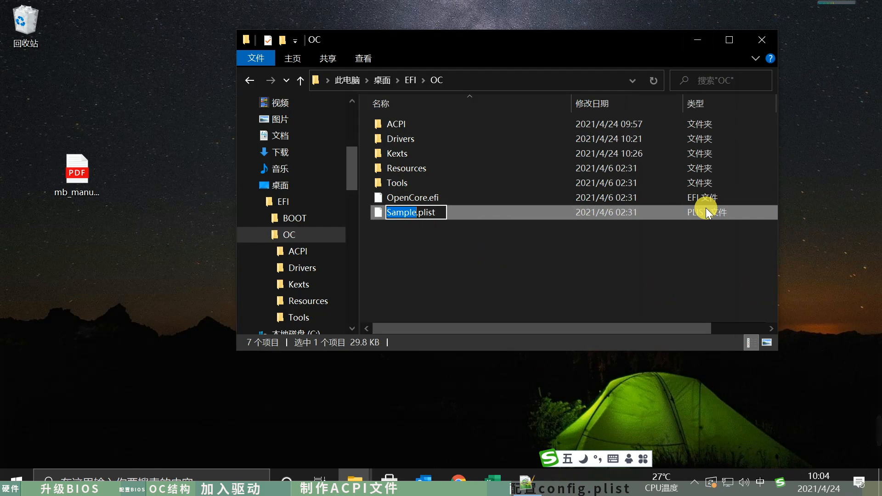
{"action": "type", "text": "config"}
{"action": "key", "text": "Return"}
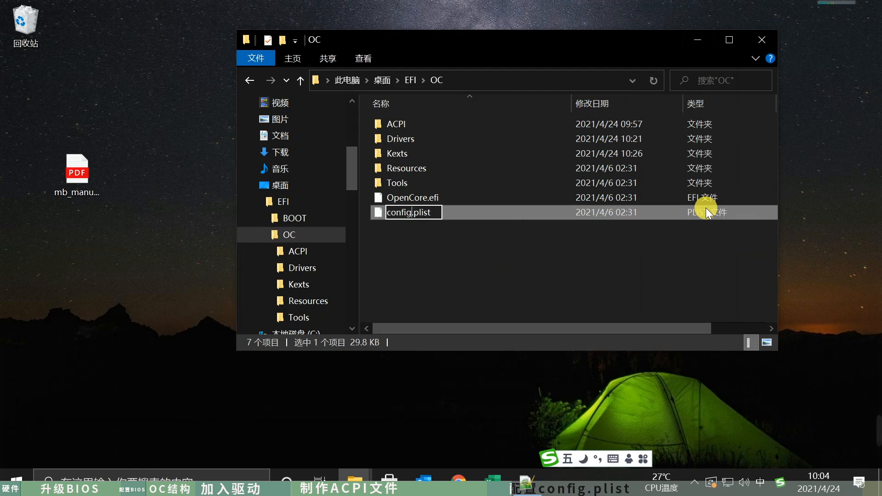
{"action": "left_click", "coordinate": [486, 252]}
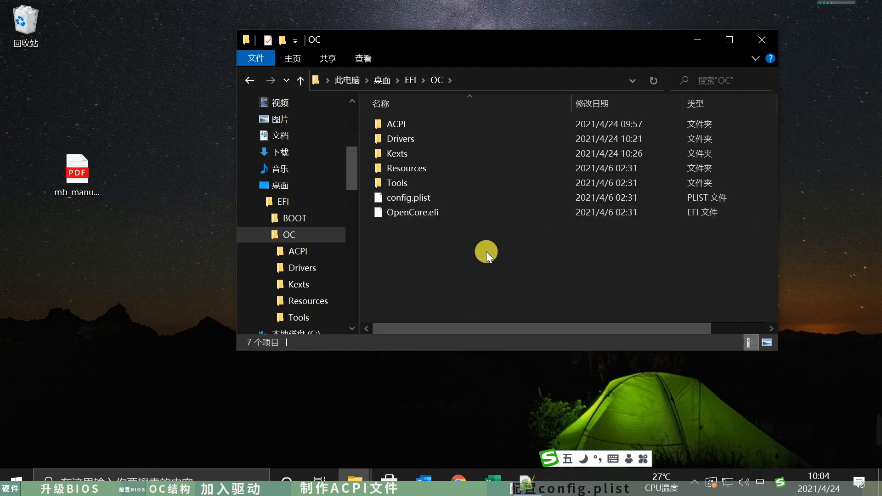
{"action": "left_click", "coordinate": [459, 481]}
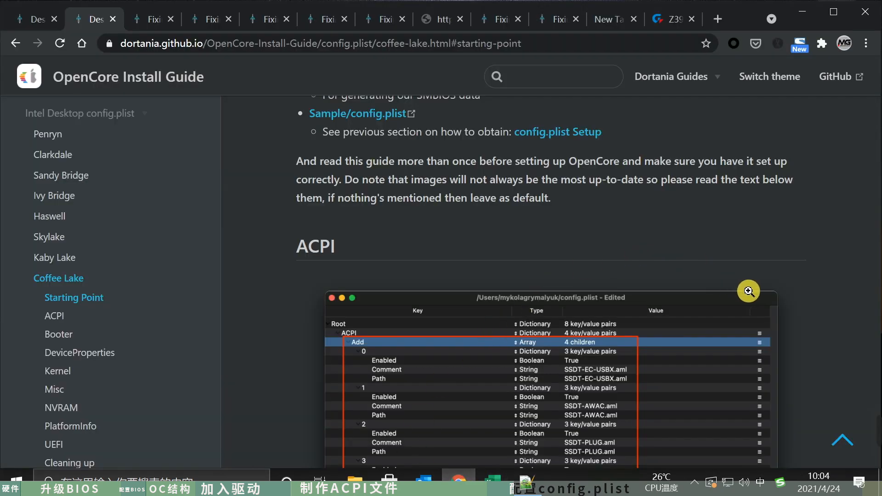
- Switch from Chrome to File Explorer and, in a second window, open the ProperTree folder under D:\apps\hackintosh
{"action": "scroll", "coordinate": [748, 292], "scroll_direction": "up", "scroll_amount": 1}
{"action": "scroll", "coordinate": [748, 291], "scroll_direction": "down", "scroll_amount": 1}
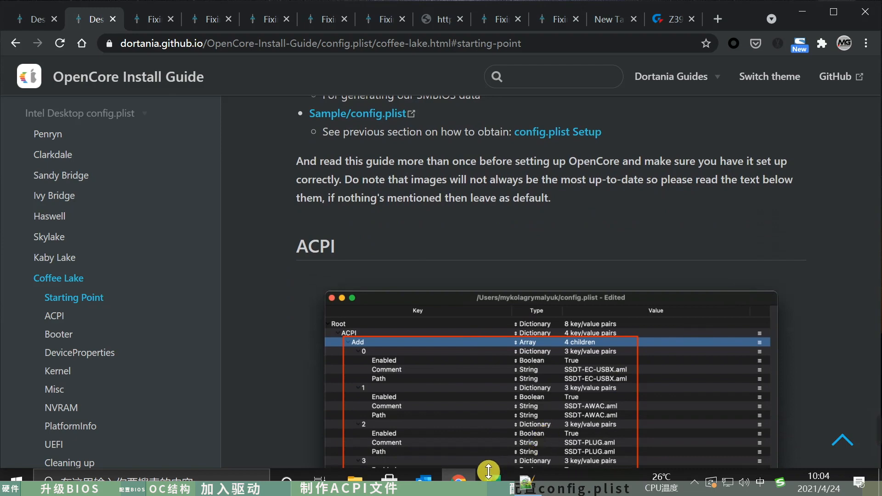
{"action": "left_click", "coordinate": [363, 480]}
{"action": "left_click_drag", "start_coordinate": [530, 46], "coordinate": [595, 59]}
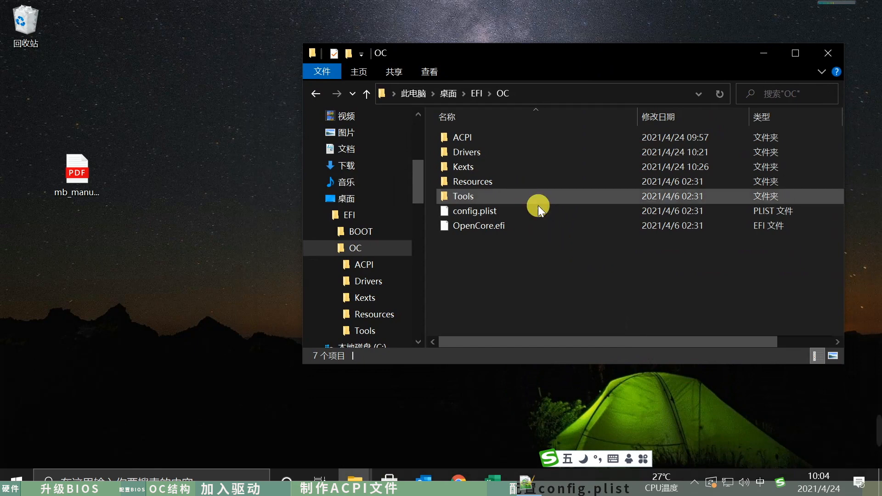
{"action": "key", "text": "ctrl+n"}
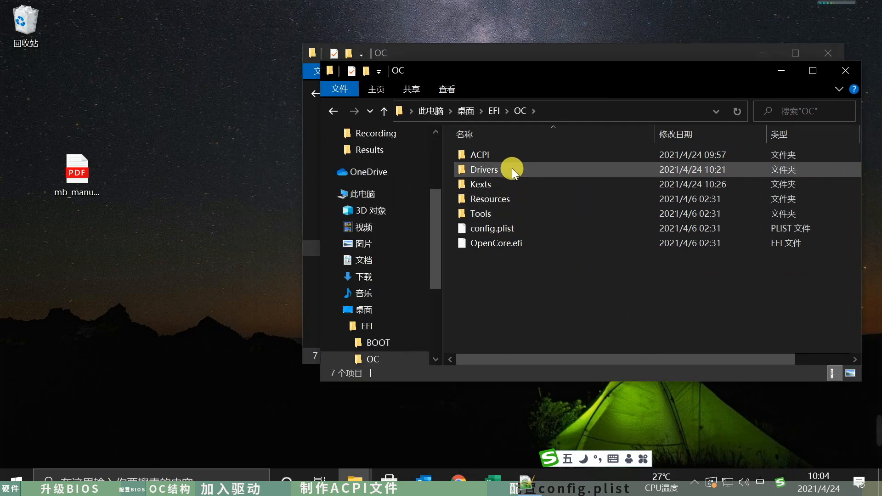
{"action": "scroll", "coordinate": [388, 315], "scroll_direction": "down", "scroll_amount": 3}
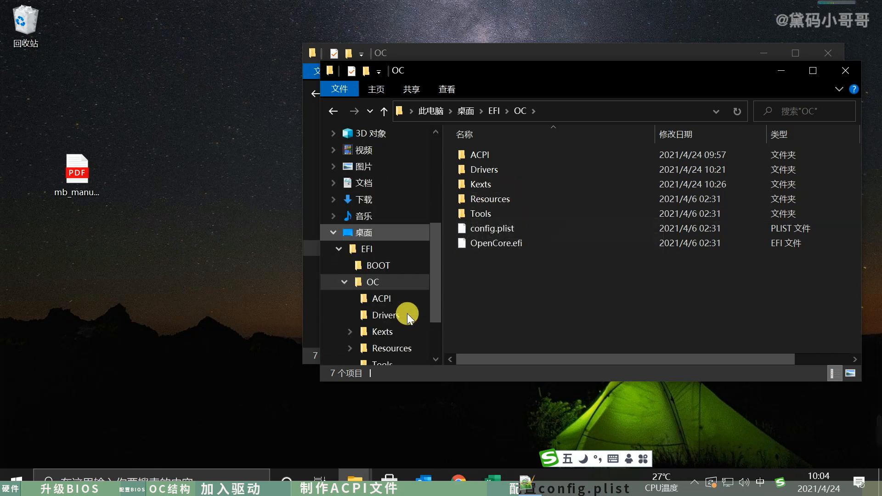
{"action": "left_click", "coordinate": [394, 332]}
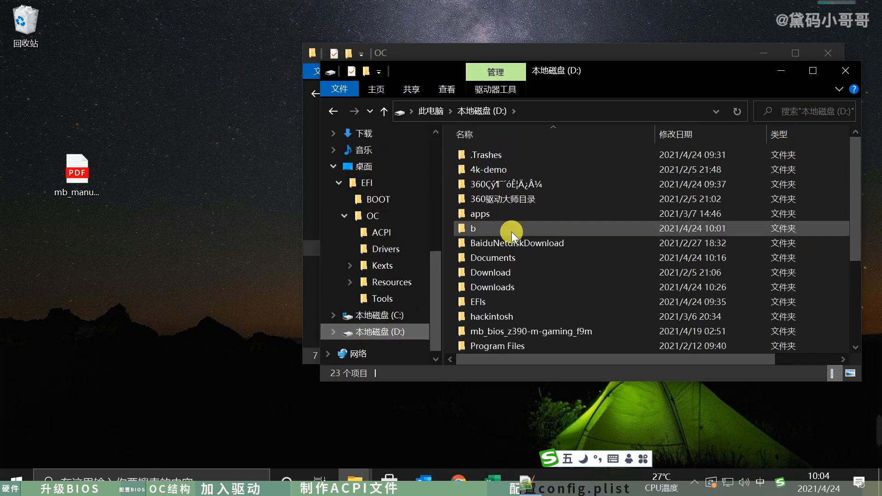
{"action": "double_click", "coordinate": [511, 217]}
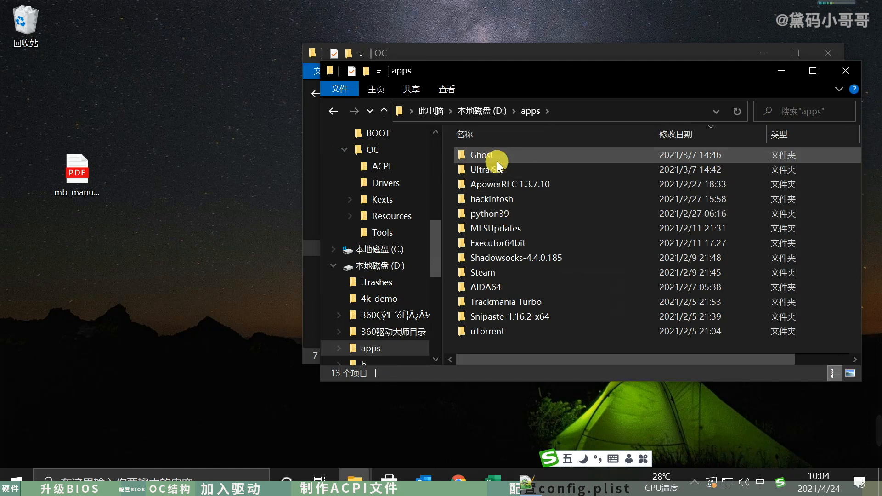
{"action": "double_click", "coordinate": [527, 199]}
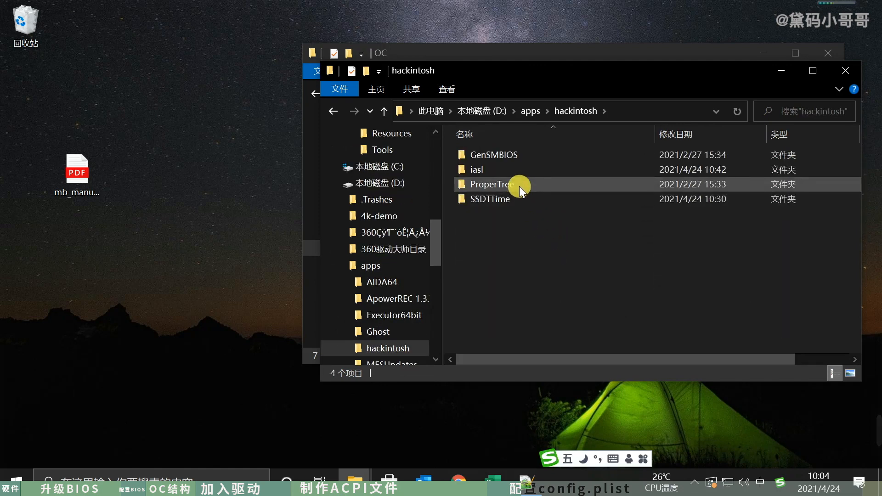
{"action": "double_click", "coordinate": [519, 186]}
- Update ProperTree by running git pull in Git Bash from its folder, close the terminal and launch ProperTree.bat
{"action": "right_click", "coordinate": [540, 271]}
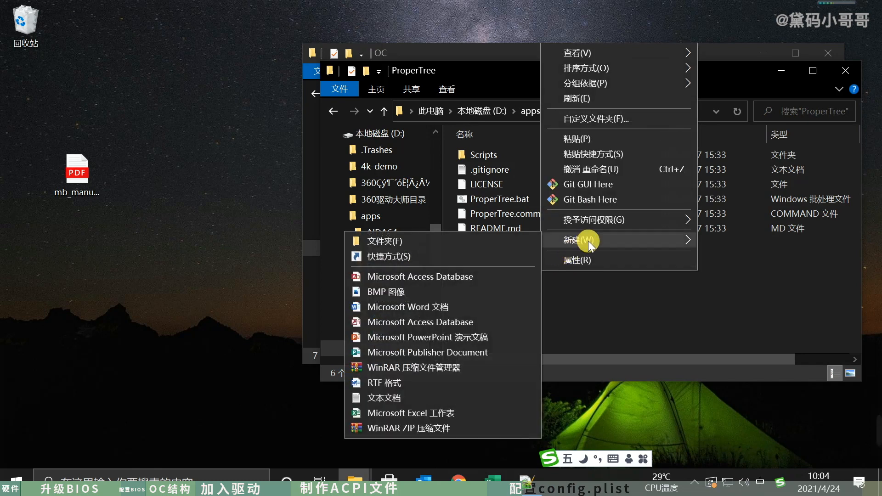
{"action": "left_click", "coordinate": [598, 200]}
{"action": "type", "text": "gi"}
{"action": "key", "text": "shift"}
{"action": "key", "text": "BackSpace"}
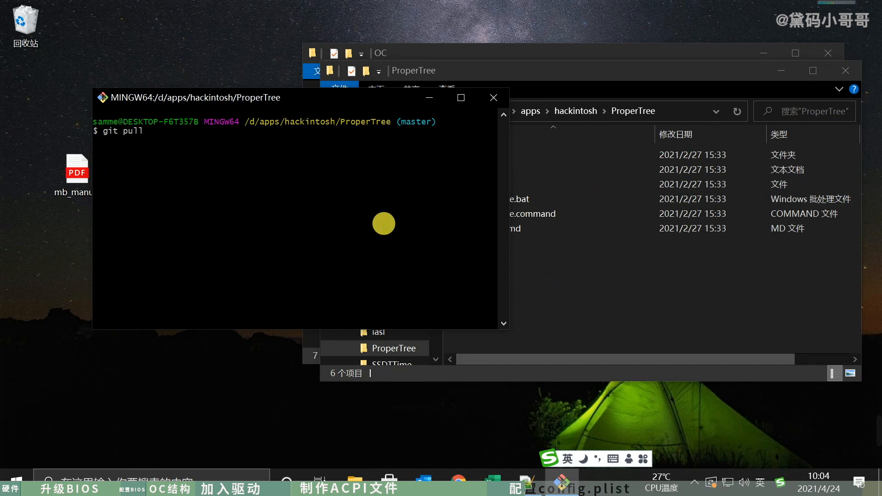
{"action": "key", "text": "Return"}
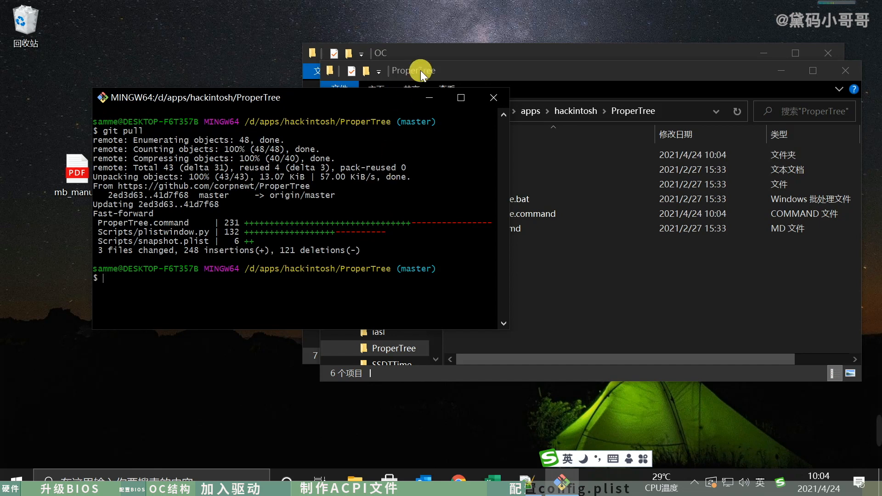
{"action": "left_click", "coordinate": [493, 97]}
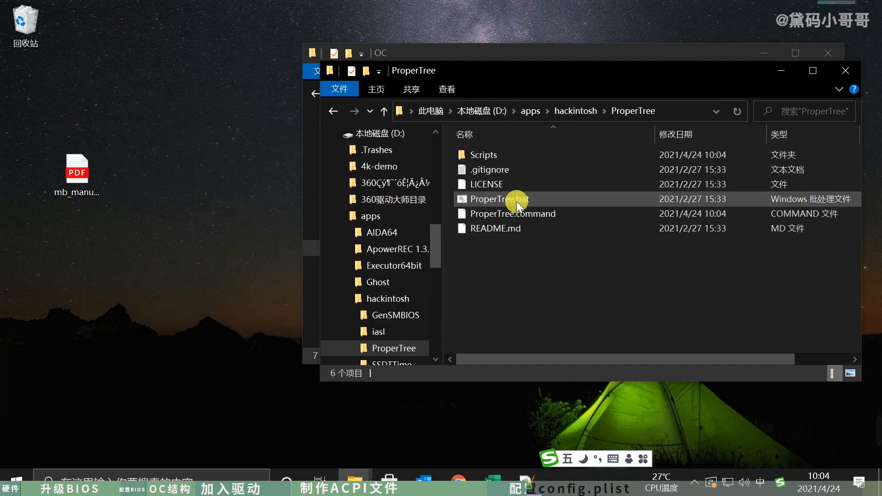
{"action": "double_click", "coordinate": [516, 199]}
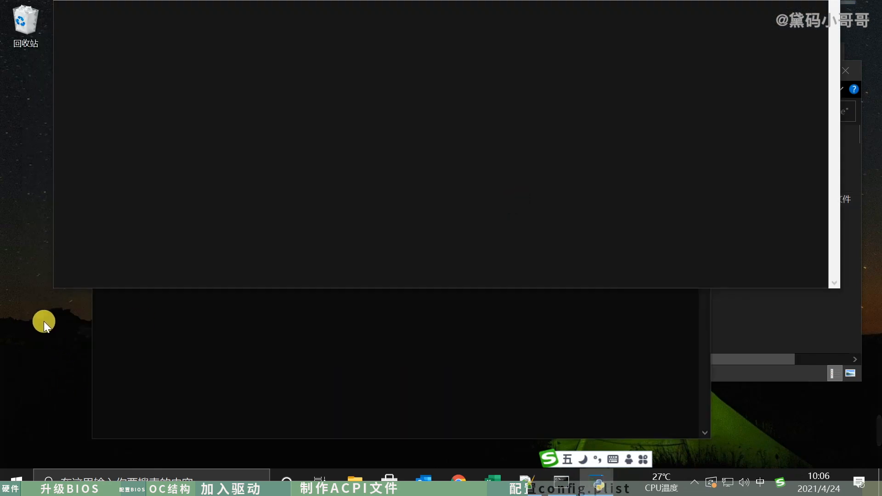
- Set the display resolution to 3840 × 2160, keep the change and move the off-screen Untitled.plist window down into view
{"action": "right_click", "coordinate": [44, 322]}
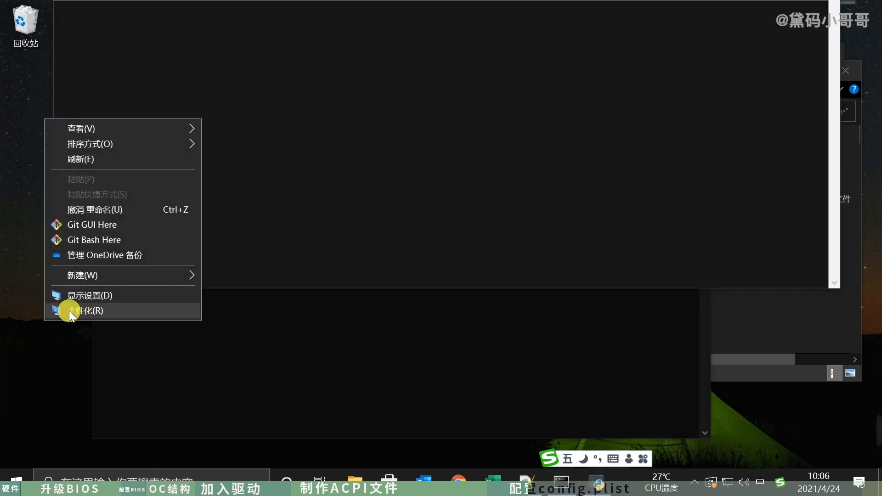
{"action": "left_click", "coordinate": [69, 298]}
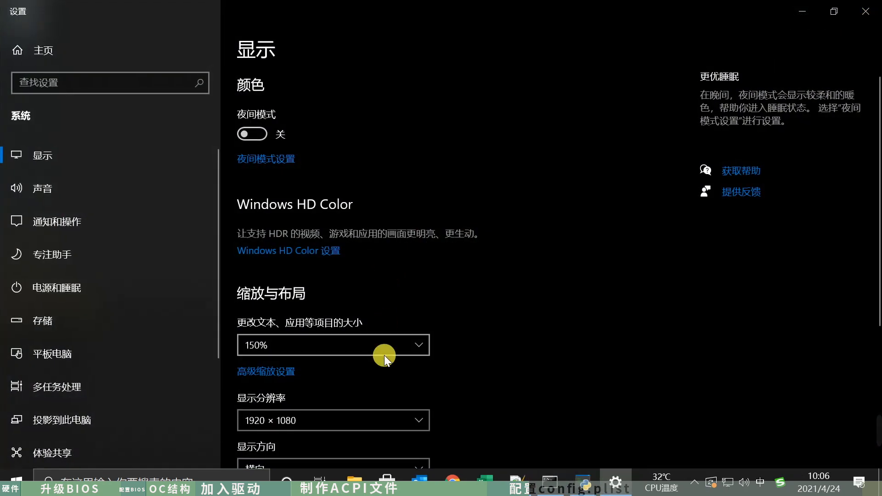
{"action": "left_click", "coordinate": [412, 425]}
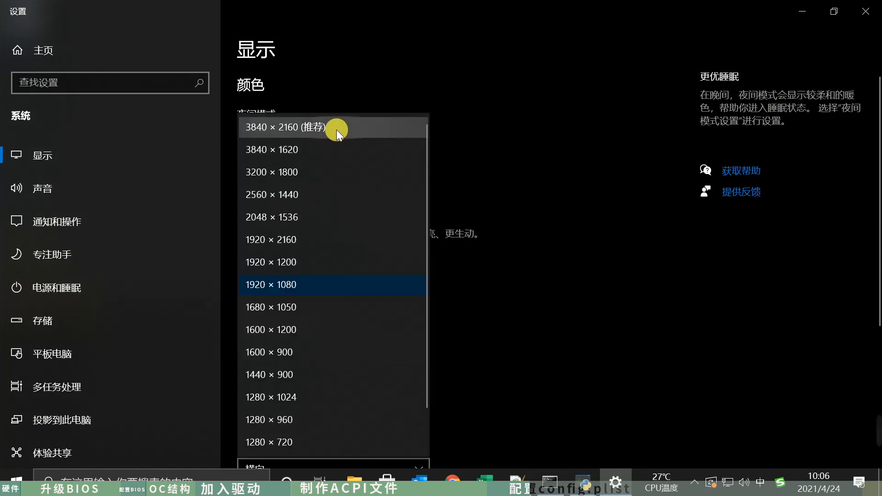
{"action": "left_click", "coordinate": [322, 126]}
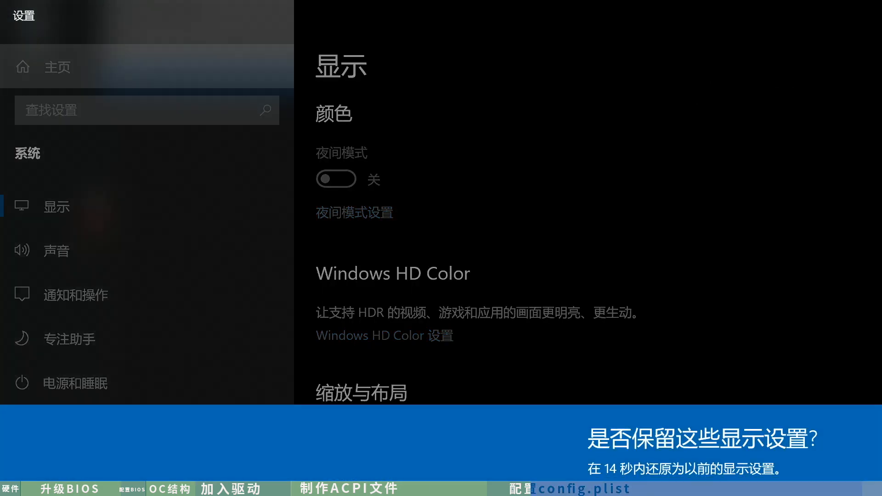
{"action": "key", "text": "Return"}
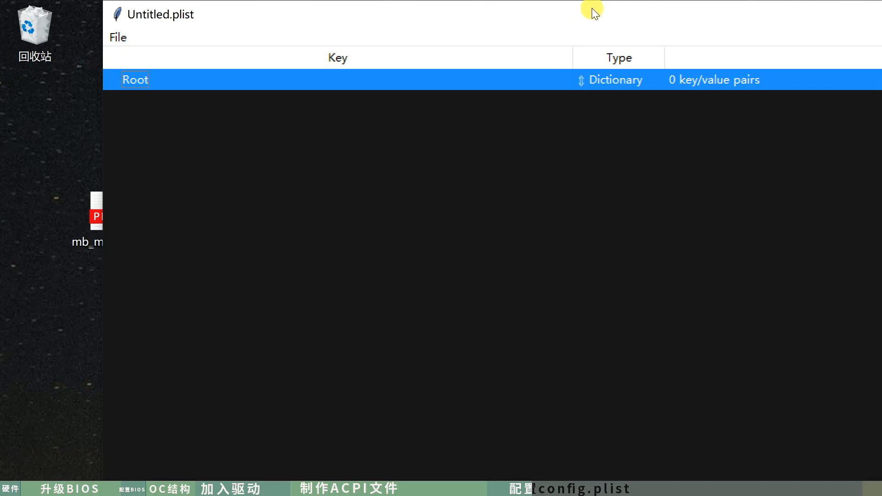
{"action": "left_click_drag", "start_coordinate": [592, 7], "coordinate": [800, 230]}
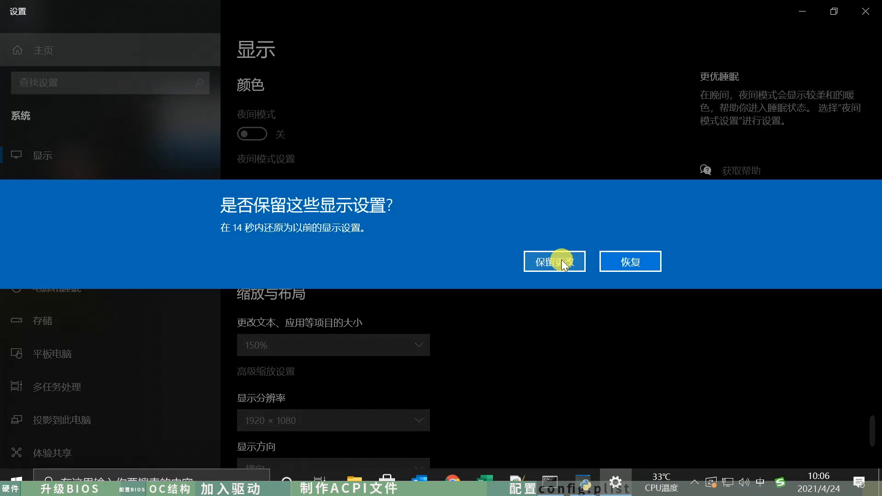
- Return the display resolution to 1920 × 1080, keep the change and close the Settings window
{"action": "left_click", "coordinate": [561, 256]}
{"action": "left_click", "coordinate": [806, 16]}
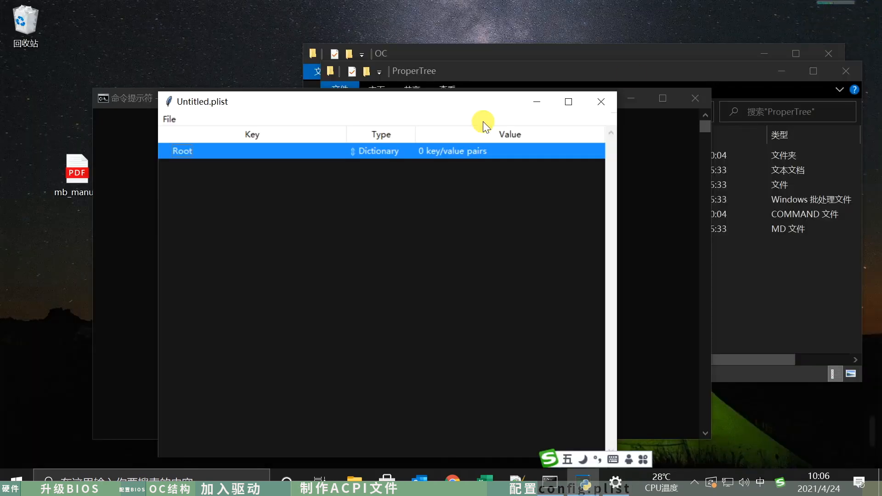
{"action": "right_click", "coordinate": [322, 67]}
{"action": "left_click", "coordinate": [616, 483]}
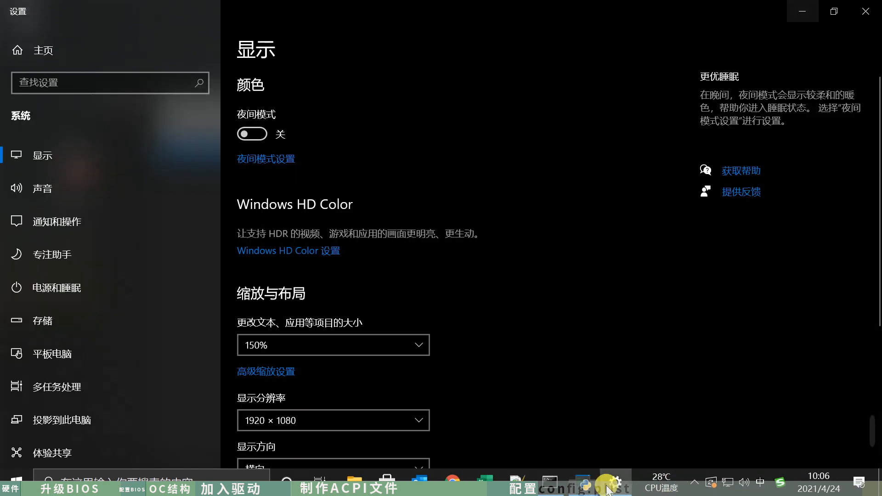
{"action": "left_click", "coordinate": [868, 9]}
- Open config.plist from the EFI\OC folder in ProperTree, then reposition and enlarge its window
{"action": "left_click_drag", "start_coordinate": [388, 39], "coordinate": [461, 46]}
{"action": "left_click", "coordinate": [218, 64]}
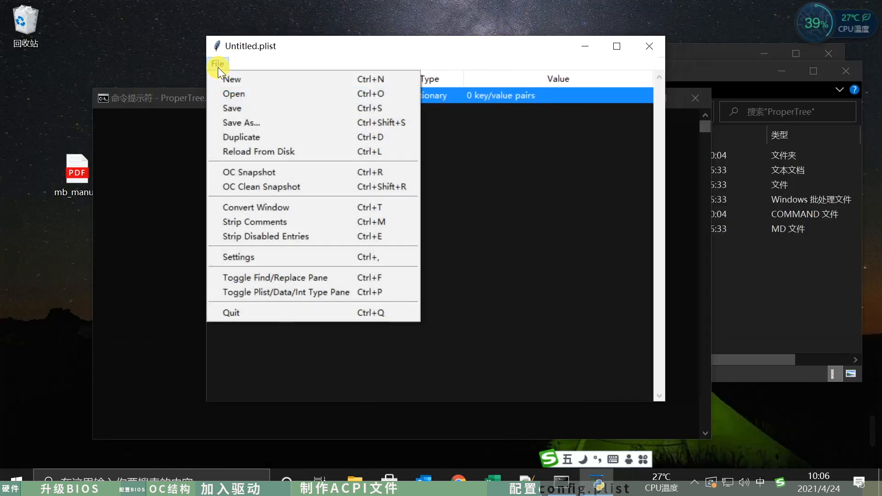
{"action": "left_click", "coordinate": [244, 95]}
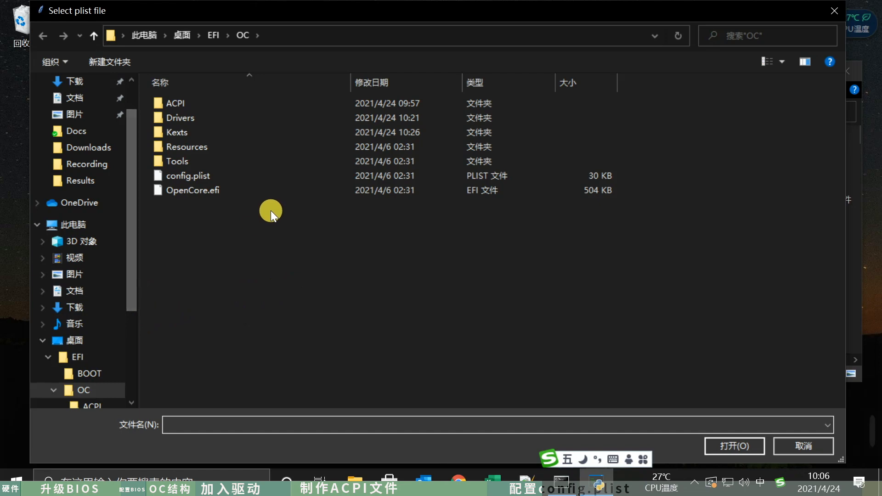
{"action": "double_click", "coordinate": [213, 175]}
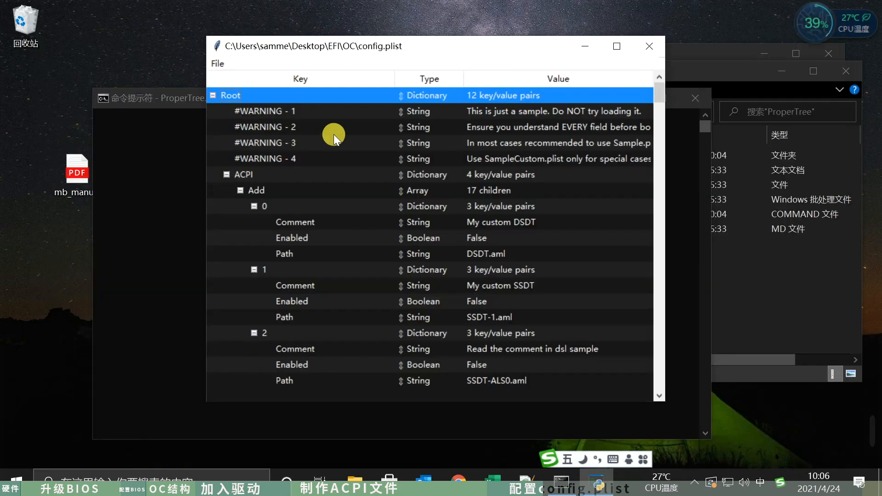
{"action": "left_click_drag", "start_coordinate": [428, 49], "coordinate": [280, 46]}
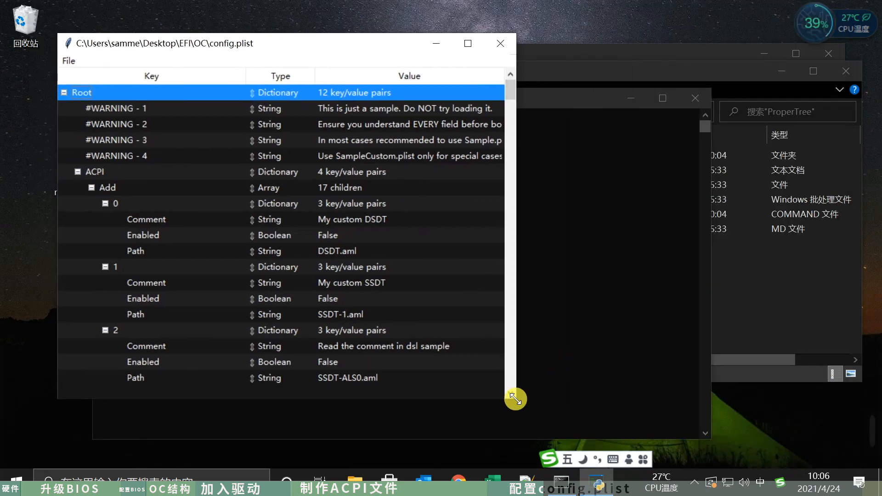
{"action": "left_click_drag", "start_coordinate": [516, 397], "coordinate": [623, 445]}
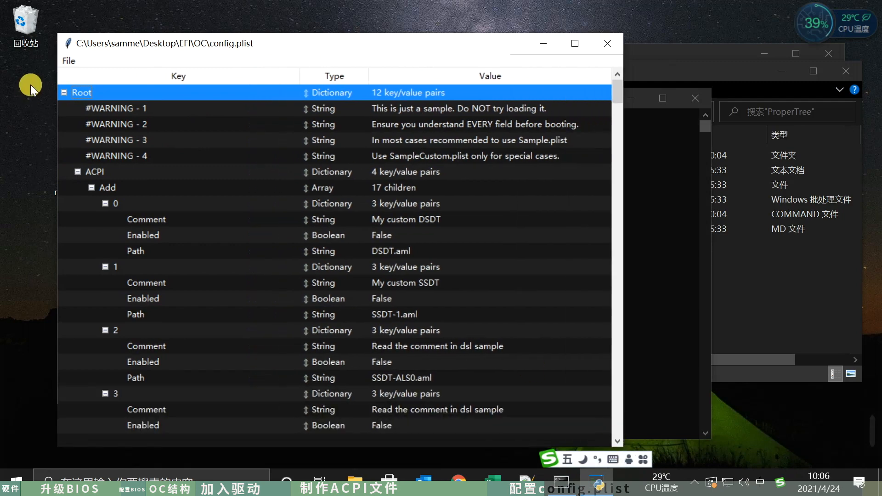
- Run an OC Clean Snapshot of config.plist against the EFI\OC folder and review the ACPI Add entries
{"action": "left_click", "coordinate": [70, 61]}
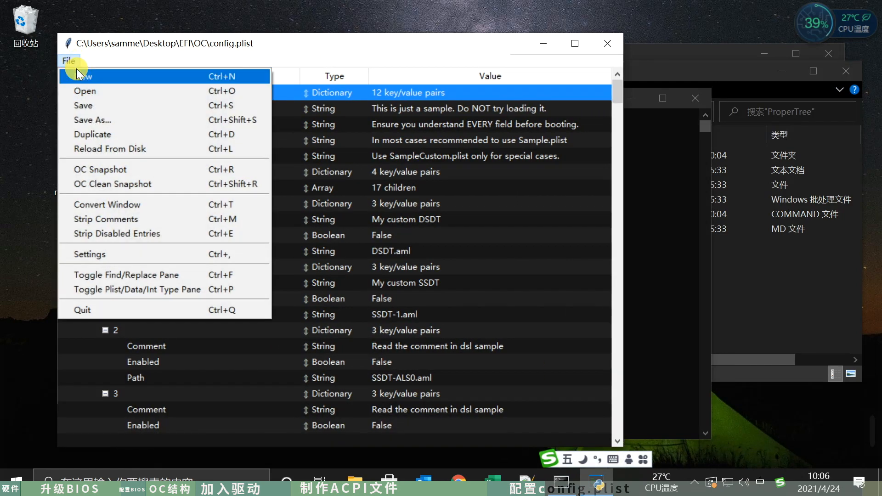
{"action": "left_click", "coordinate": [158, 183]}
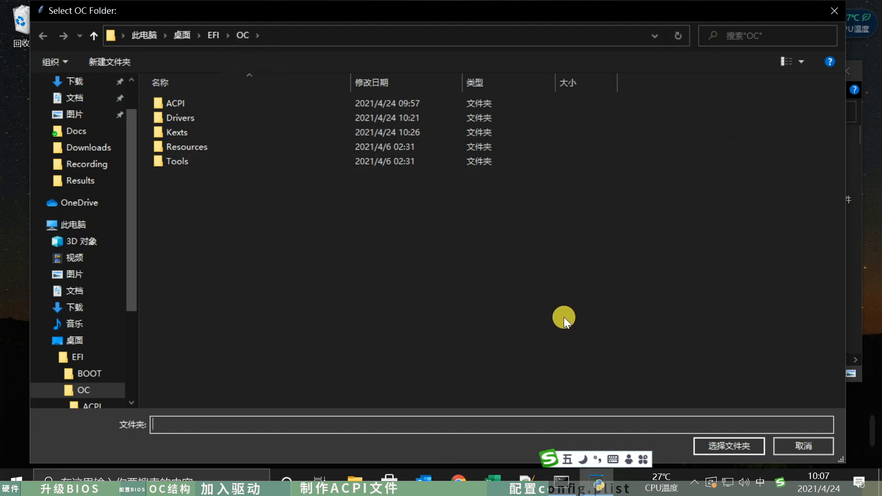
{"action": "left_click", "coordinate": [735, 447]}
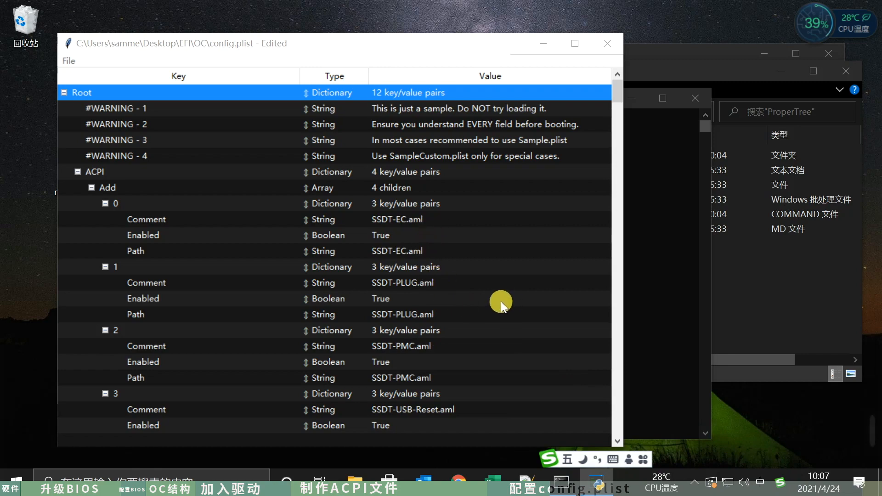
{"action": "scroll", "coordinate": [527, 277], "scroll_direction": "down", "scroll_amount": 5}
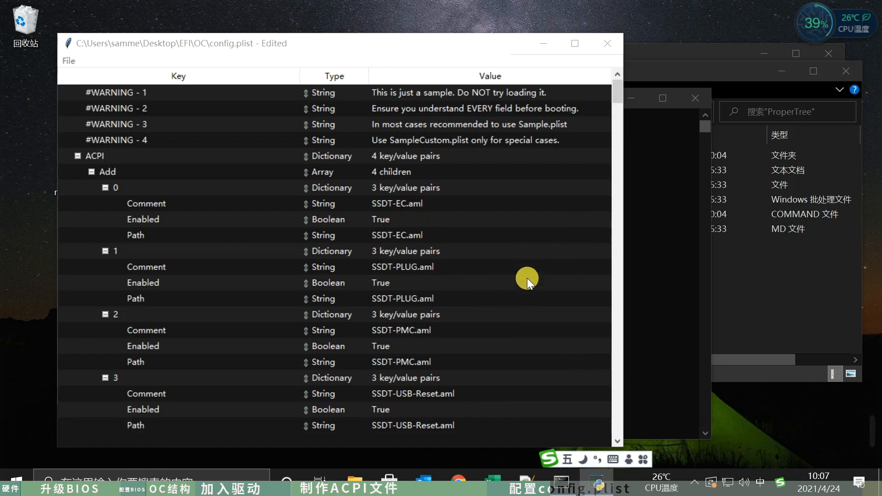
{"action": "scroll", "coordinate": [527, 277], "scroll_direction": "up", "scroll_amount": 5}
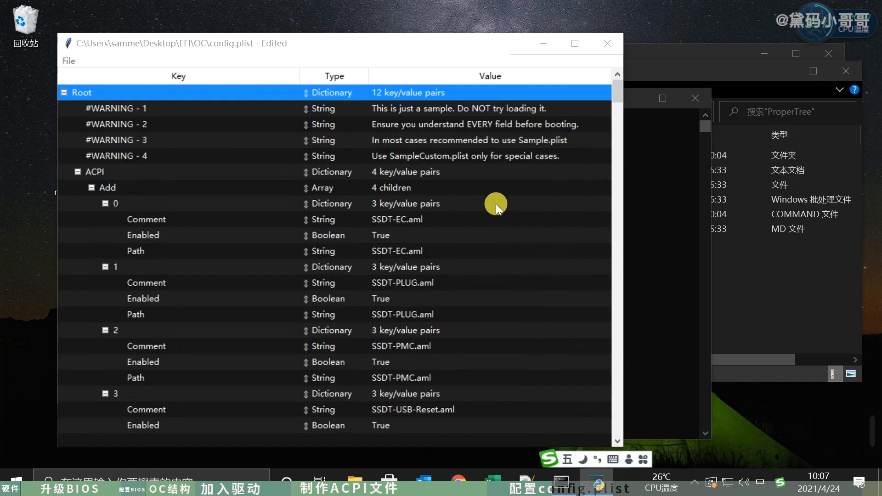
- Collapse all config.plist sections from ACPI through UEFI and move the ProperTree window aside
{"action": "left_click", "coordinate": [78, 171]}
{"action": "left_click", "coordinate": [77, 188]}
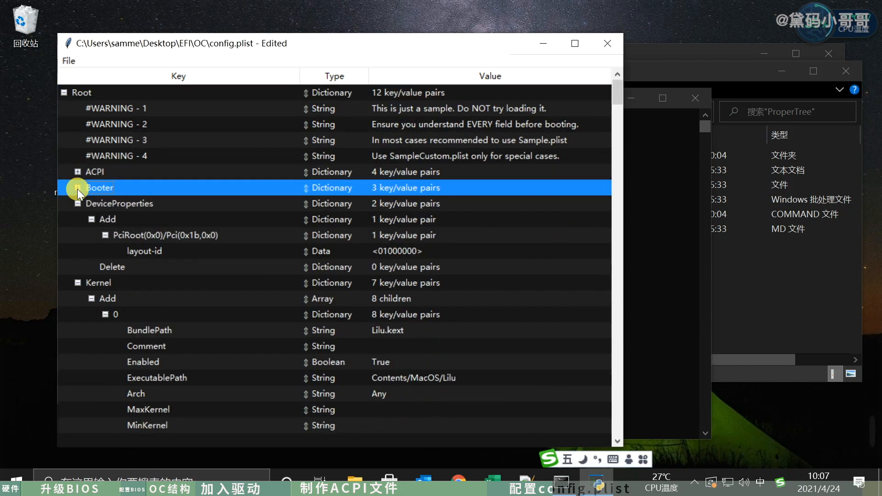
{"action": "left_click", "coordinate": [77, 203]}
{"action": "left_click", "coordinate": [79, 219]}
{"action": "left_click", "coordinate": [78, 235]}
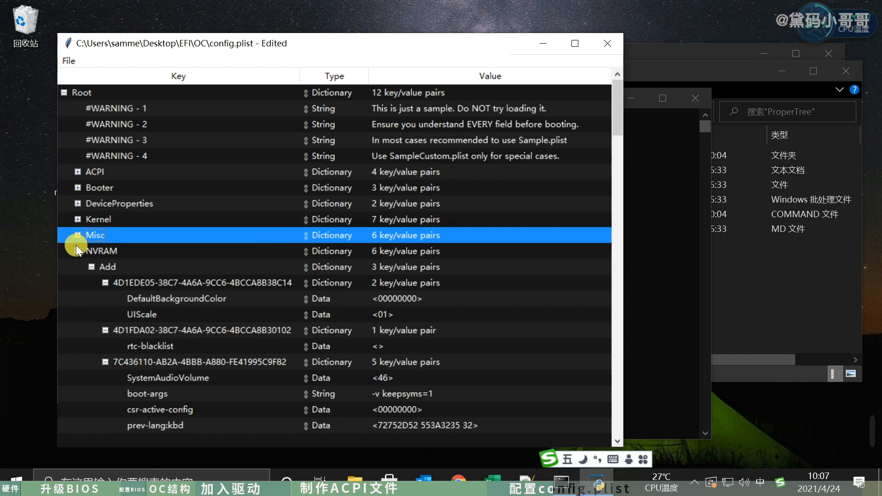
{"action": "left_click", "coordinate": [76, 251]}
{"action": "left_click", "coordinate": [78, 267]}
{"action": "left_click", "coordinate": [76, 280]}
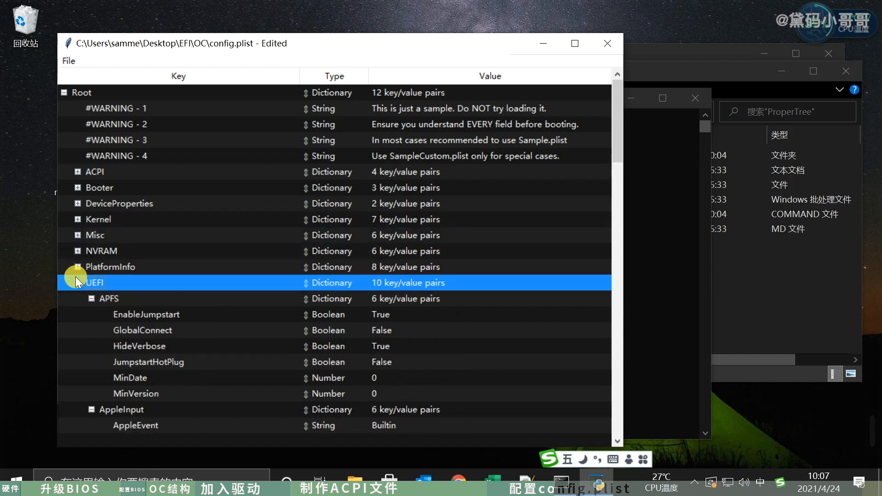
{"action": "left_click", "coordinate": [79, 282]}
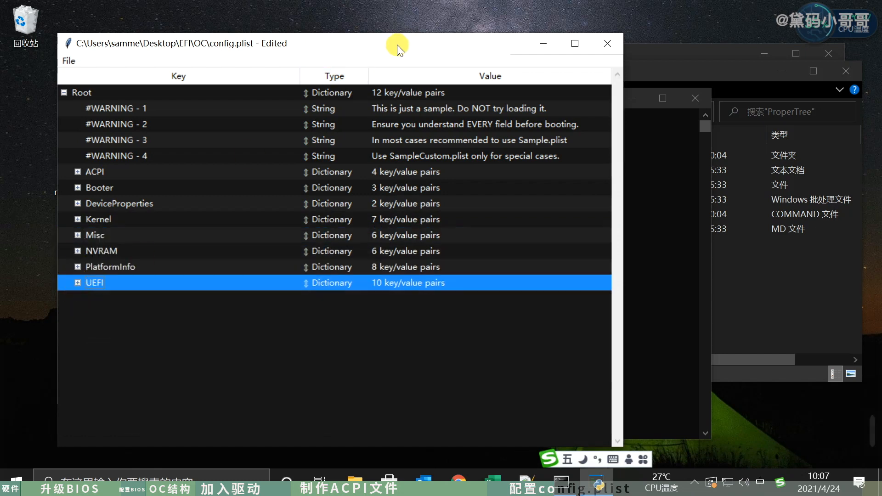
{"action": "left_click_drag", "start_coordinate": [397, 45], "coordinate": [672, 34]}
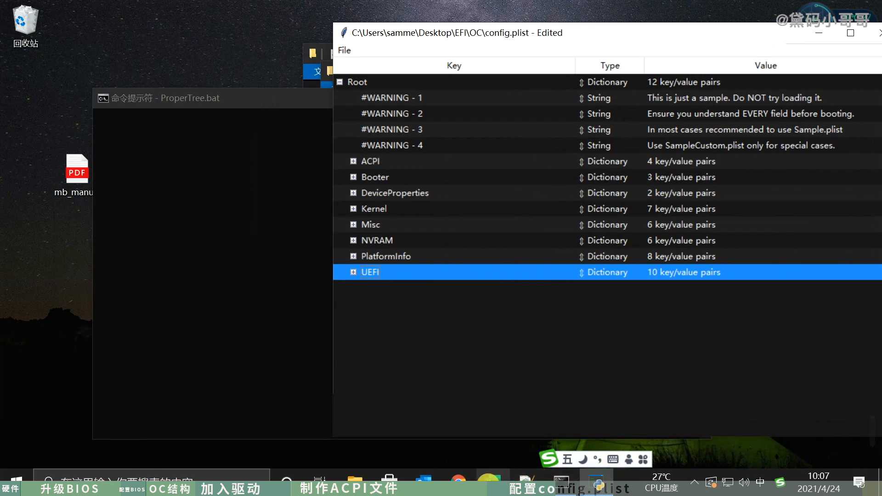
- Switch to the Coffee Lake guide in Chrome and review its ACPI section, including the Add entries and required SSDTs table
{"action": "left_click", "coordinate": [460, 483]}
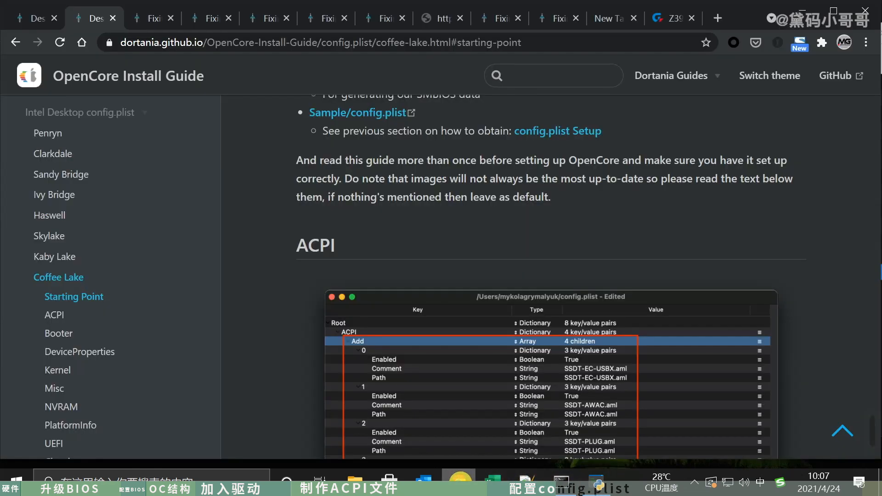
{"action": "scroll", "coordinate": [563, 333], "scroll_direction": "down", "scroll_amount": 5}
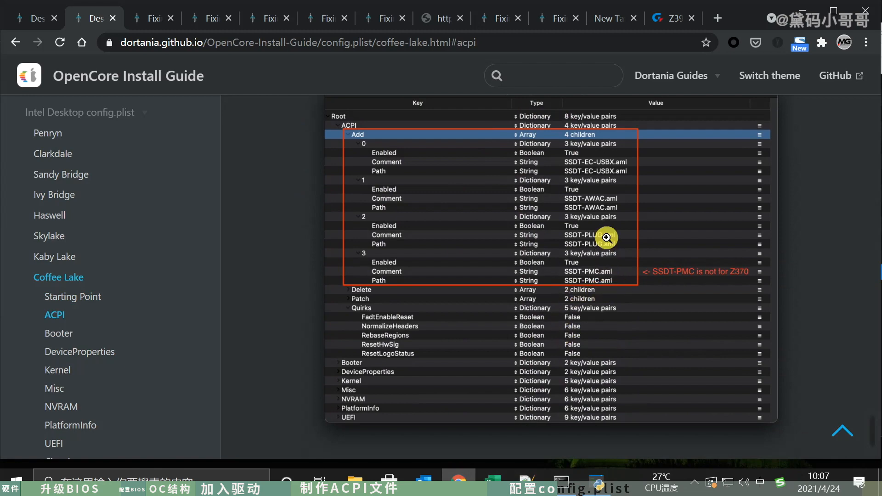
{"action": "left_click", "coordinate": [596, 483]}
{"action": "left_click", "coordinate": [596, 486]}
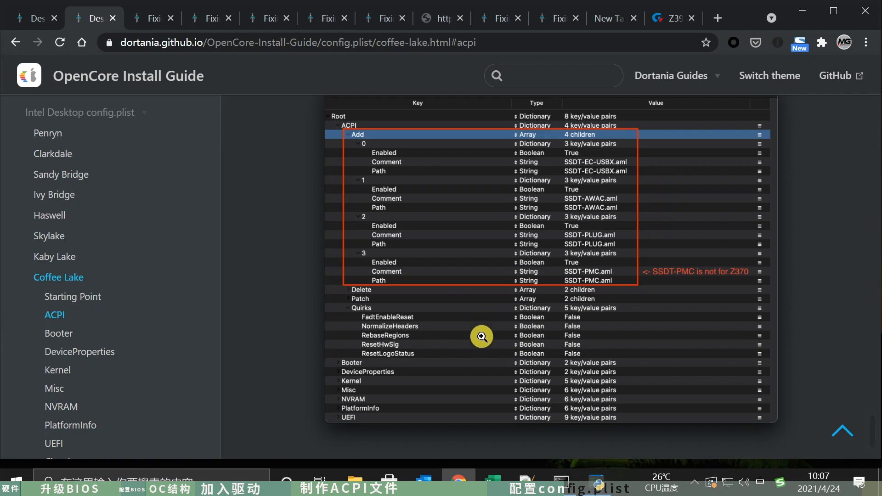
{"action": "scroll", "coordinate": [482, 337], "scroll_direction": "up", "scroll_amount": 10}
{"action": "scroll", "coordinate": [492, 342], "scroll_direction": "down", "scroll_amount": 3}
{"action": "scroll", "coordinate": [502, 341], "scroll_direction": "down", "scroll_amount": 4}
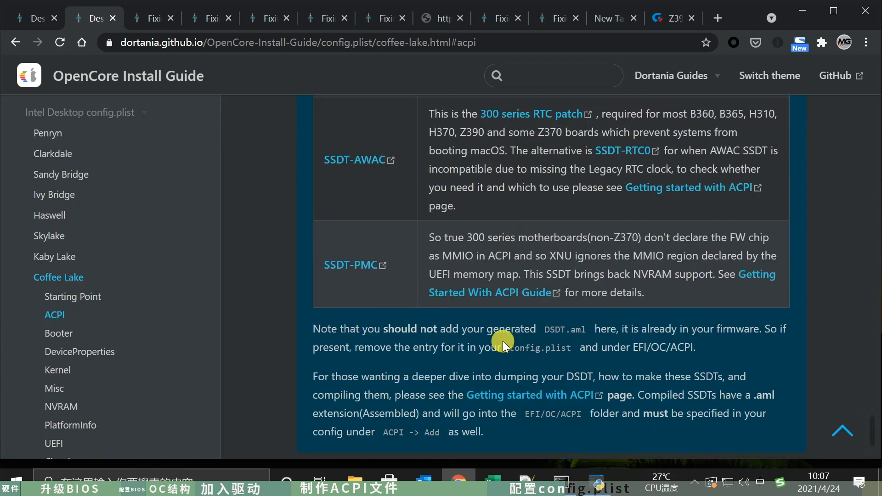
{"action": "scroll", "coordinate": [503, 344], "scroll_direction": "up", "scroll_amount": 3}
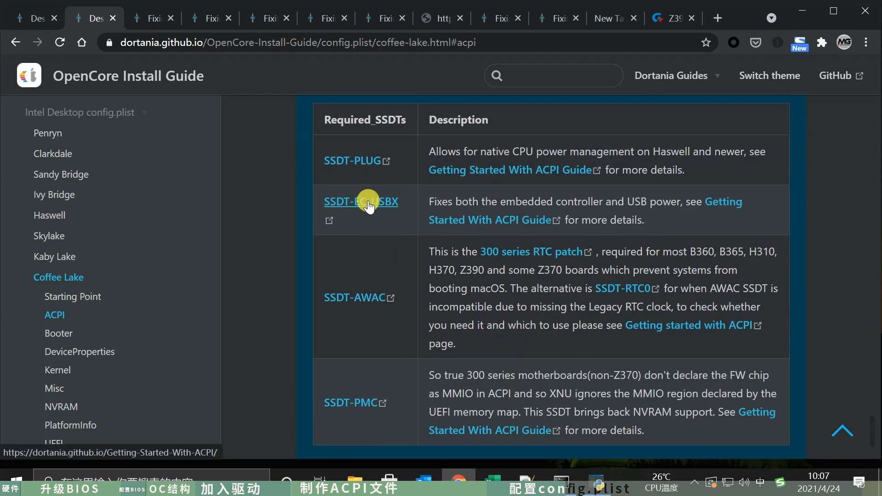
- Open the guide's SSDT-EC-USBX link in a separate tab, skim the Getting Started With ACPI page and close that tab
{"action": "middle_click", "coordinate": [366, 202]}
{"action": "left_click", "coordinate": [143, 18]}
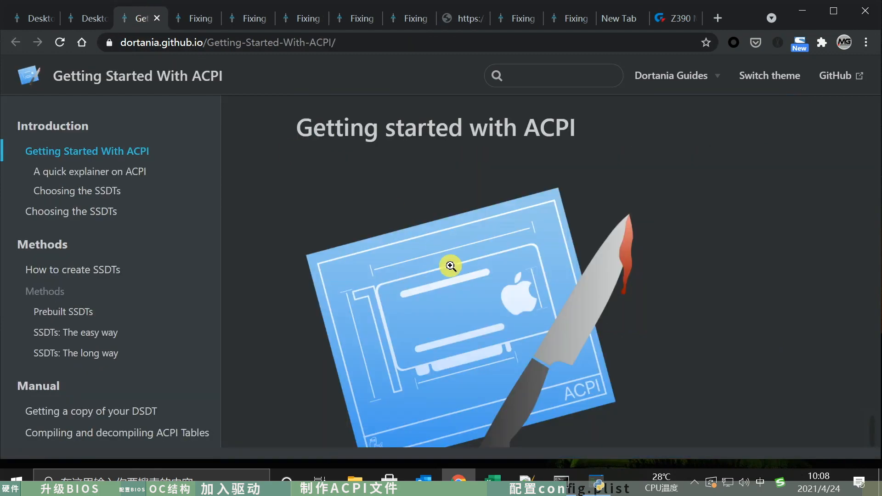
{"action": "scroll", "coordinate": [500, 277], "scroll_direction": "down", "scroll_amount": 15}
{"action": "scroll", "coordinate": [501, 277], "scroll_direction": "down", "scroll_amount": 10}
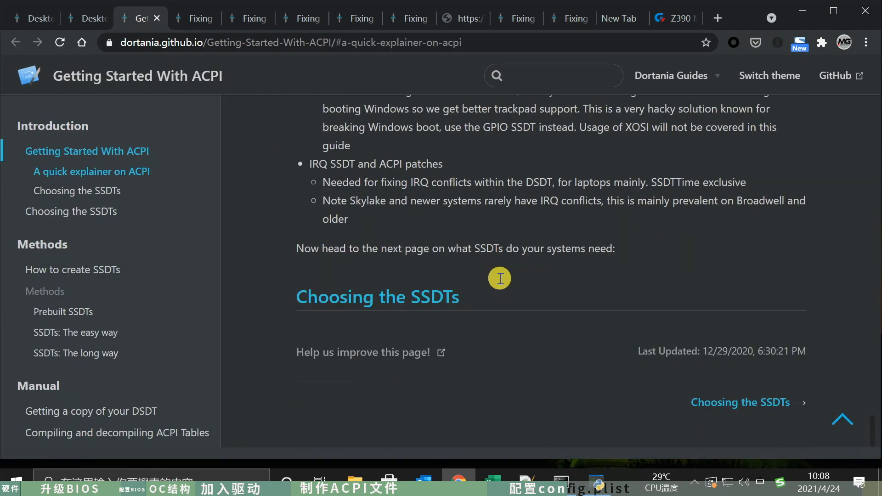
{"action": "left_click", "coordinate": [158, 18]}
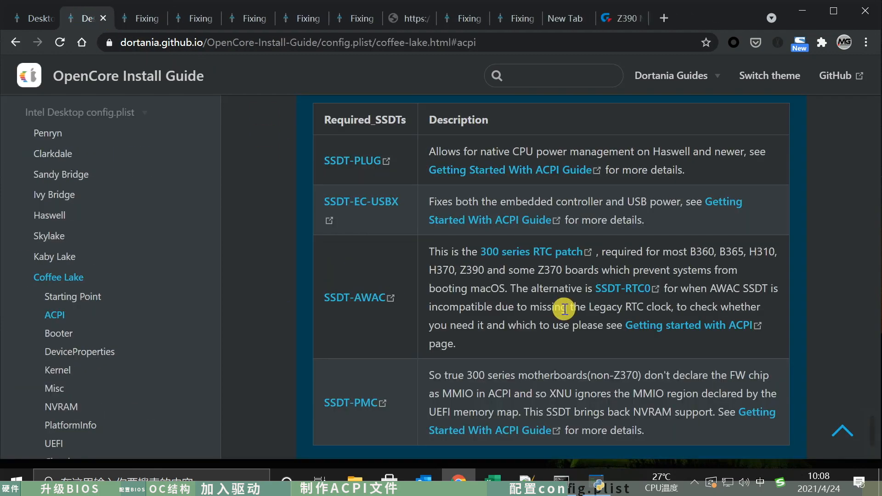
- Examine the recommended Booter quirks screenshot in the Coffee Lake guide
{"action": "scroll", "coordinate": [564, 309], "scroll_direction": "down", "scroll_amount": 10}
{"action": "scroll", "coordinate": [564, 308], "scroll_direction": "down", "scroll_amount": 5}
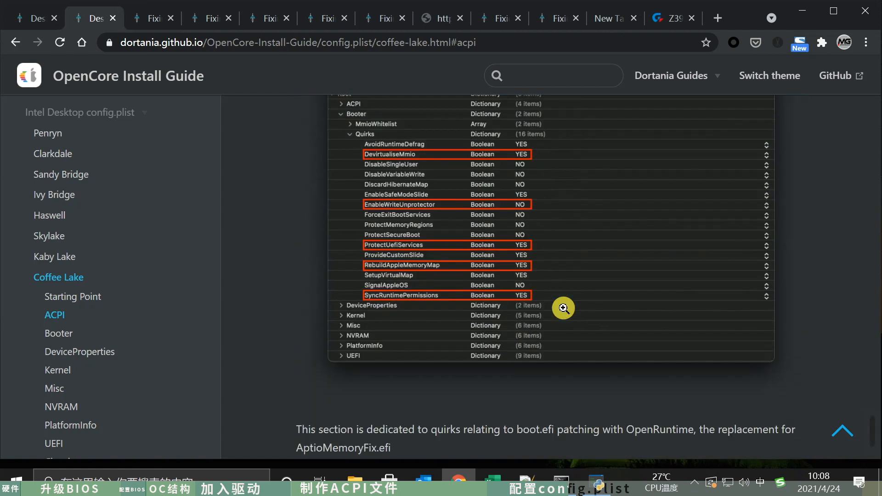
{"action": "scroll", "coordinate": [564, 308], "scroll_direction": "up", "scroll_amount": 2}
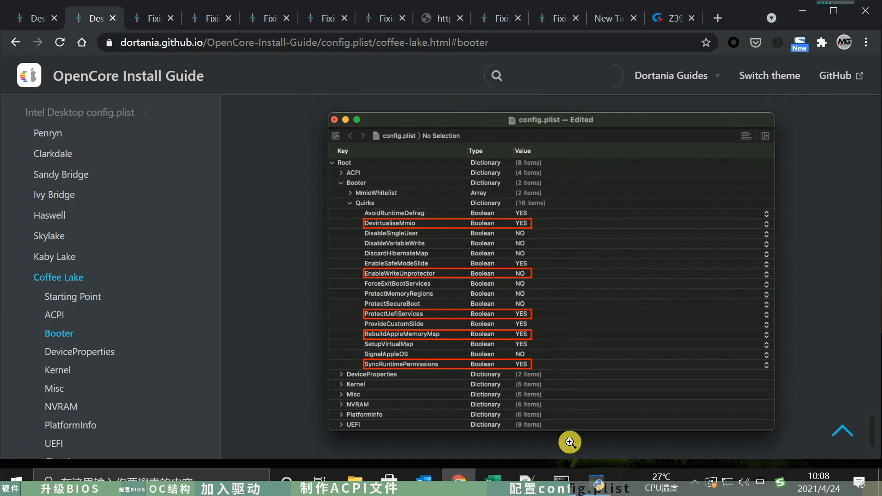
- Switch to config.plist in ProperTree, review the ACPI Quirks with Add, Delete and Patch collapsed, and collapse the ACPI section
{"action": "mouse_move", "coordinate": [607, 486]}
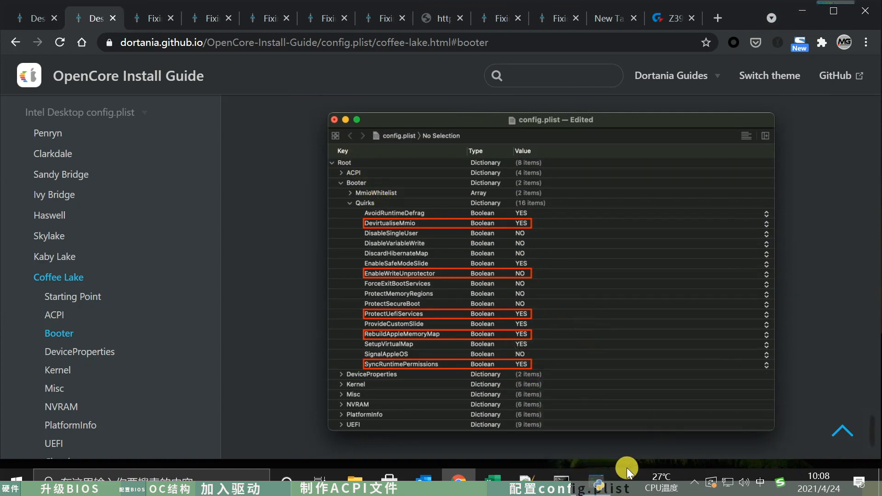
{"action": "left_click", "coordinate": [596, 483]}
{"action": "left_click", "coordinate": [354, 161]}
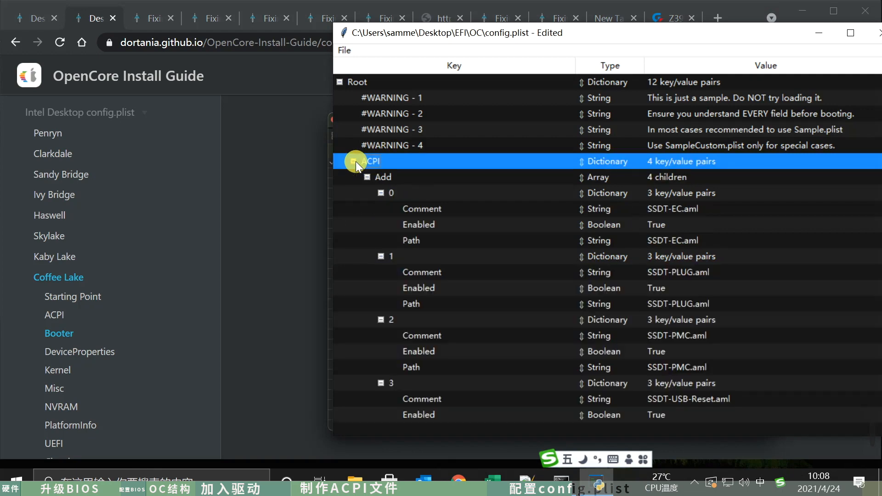
{"action": "left_click", "coordinate": [367, 177]}
{"action": "left_click", "coordinate": [368, 190]}
{"action": "left_click", "coordinate": [367, 208]}
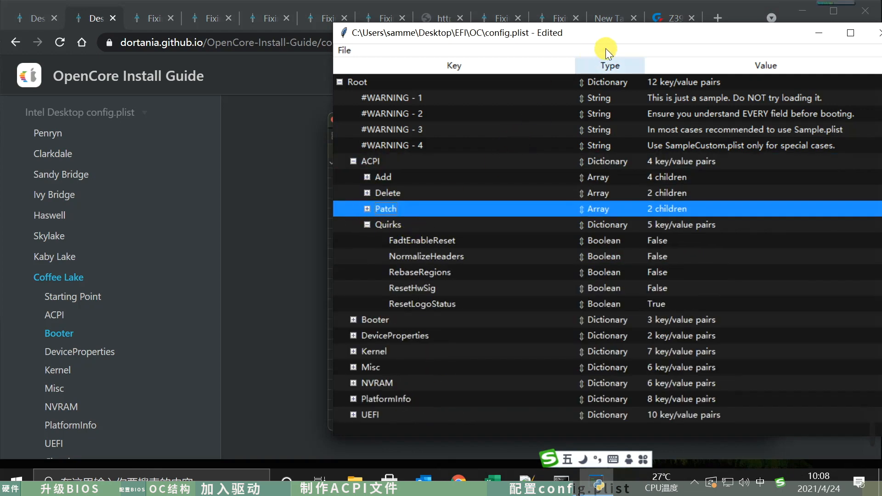
{"action": "left_click_drag", "start_coordinate": [600, 23], "coordinate": [602, 72]}
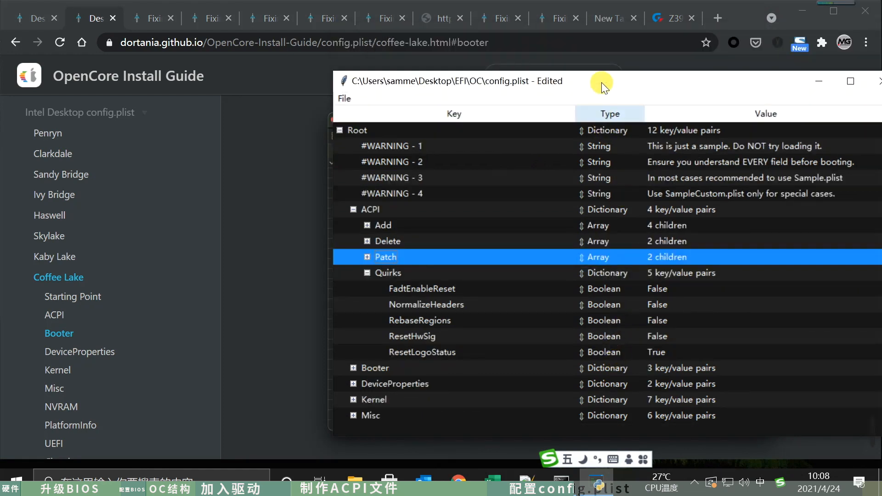
{"action": "left_click_drag", "start_coordinate": [578, 81], "coordinate": [519, 63]}
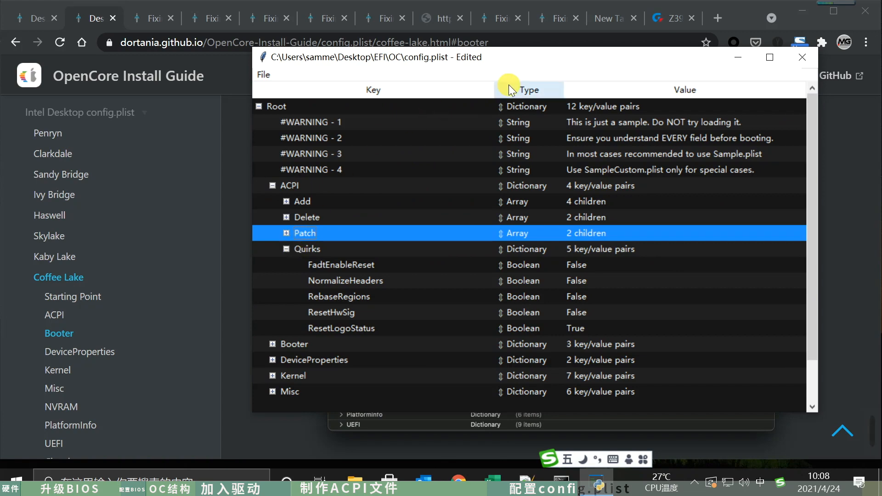
{"action": "left_click_drag", "start_coordinate": [543, 58], "coordinate": [438, 34]}
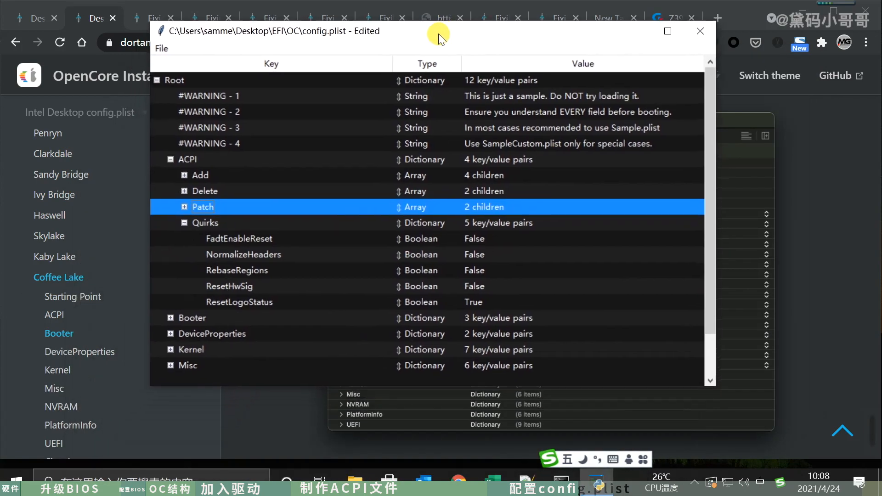
{"action": "left_click", "coordinate": [190, 222]}
{"action": "left_click", "coordinate": [170, 159]}
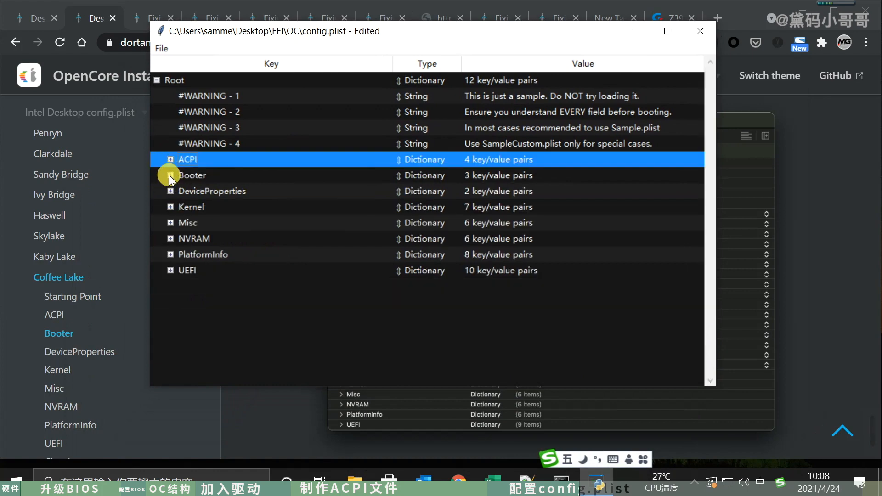
- Expand Booter down to its Quirks with MmioWhitelist and Patch collapsed, and move the ProperTree window below the guide's reference image
{"action": "left_click", "coordinate": [170, 175]}
{"action": "left_click", "coordinate": [184, 191]}
{"action": "left_click", "coordinate": [185, 207]}
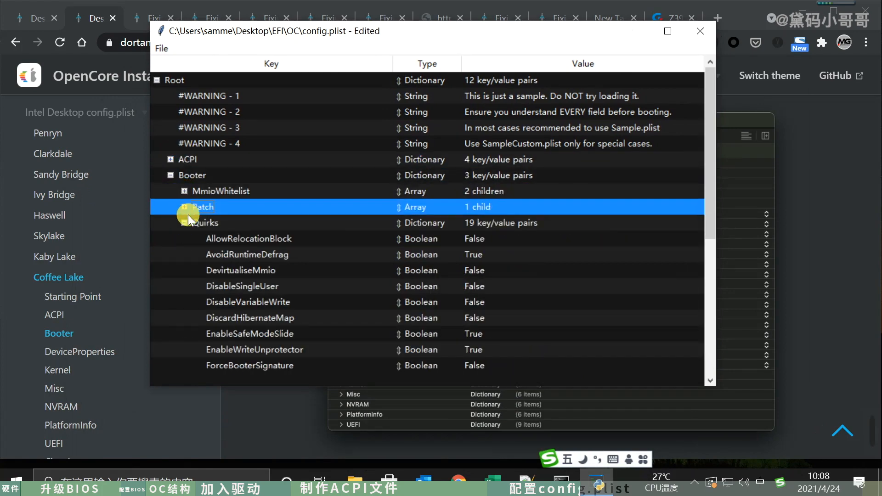
{"action": "scroll", "coordinate": [322, 299], "scroll_direction": "down", "scroll_amount": 1}
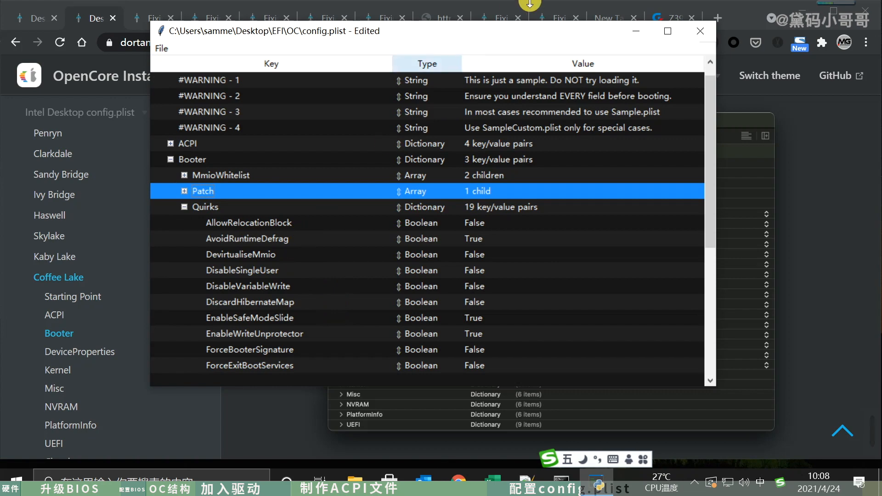
{"action": "left_click_drag", "start_coordinate": [533, 34], "coordinate": [566, 236]}
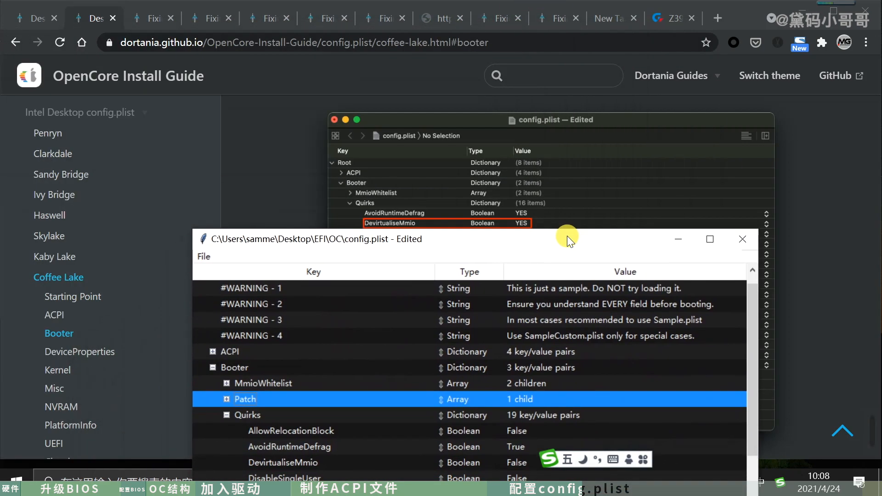
- Set the Booter quirk DevirtualiseMmio to True
{"action": "left_click", "coordinate": [329, 460]}
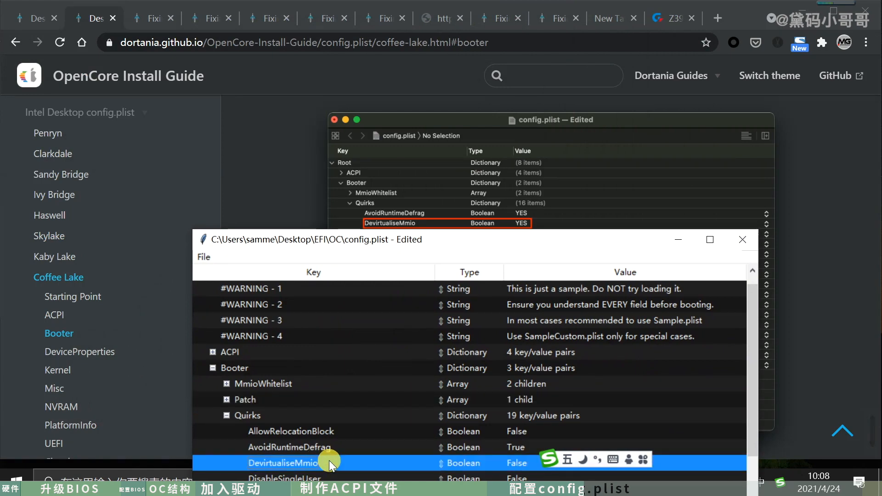
{"action": "left_click", "coordinate": [516, 462]}
{"action": "left_click", "coordinate": [522, 429]}
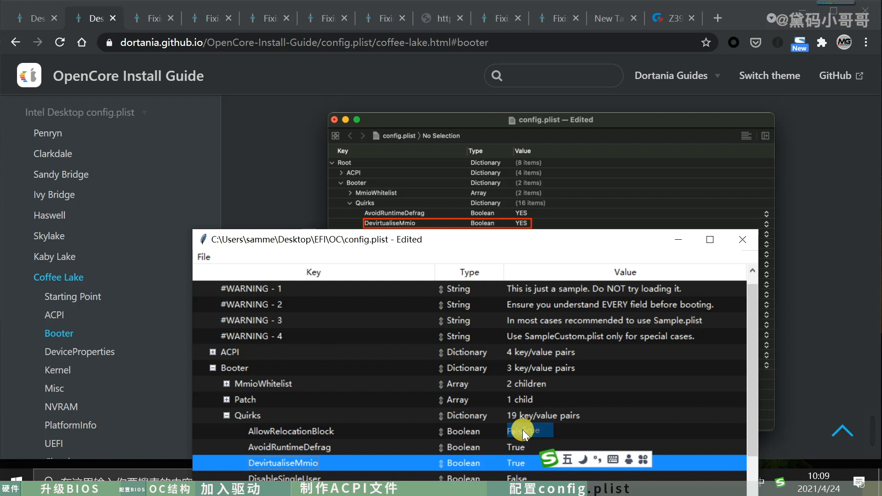
- Set the Booter quirk EnableWriteUnprotector to False, following the guide's highlighted values
{"action": "scroll", "coordinate": [575, 198], "scroll_direction": "down", "scroll_amount": 3}
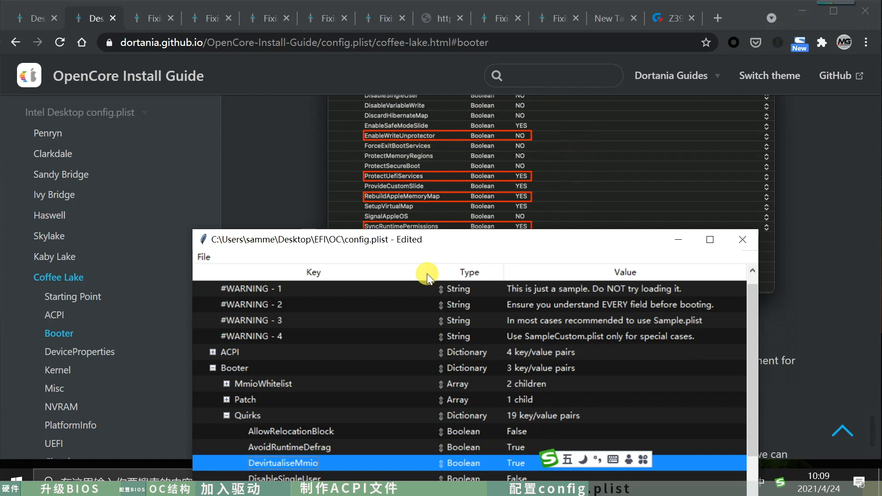
{"action": "scroll", "coordinate": [392, 387], "scroll_direction": "down", "scroll_amount": 1}
{"action": "scroll", "coordinate": [392, 386], "scroll_direction": "down", "scroll_amount": 4}
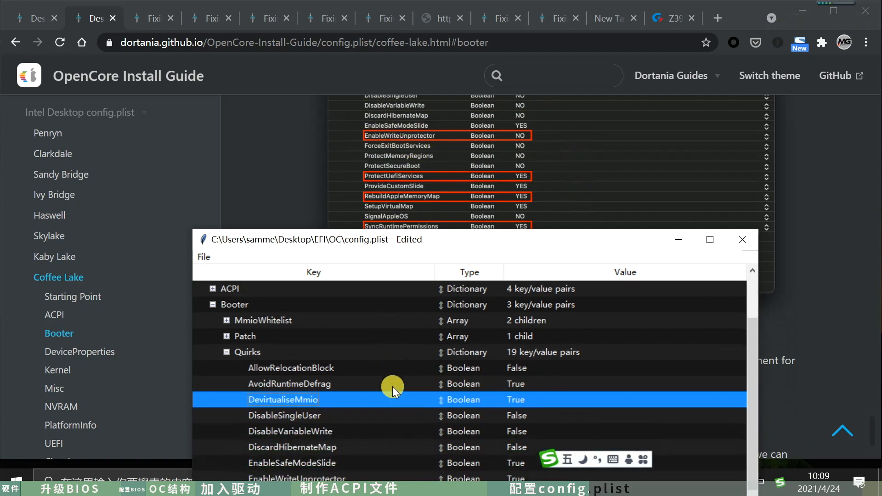
{"action": "left_click", "coordinate": [349, 462]}
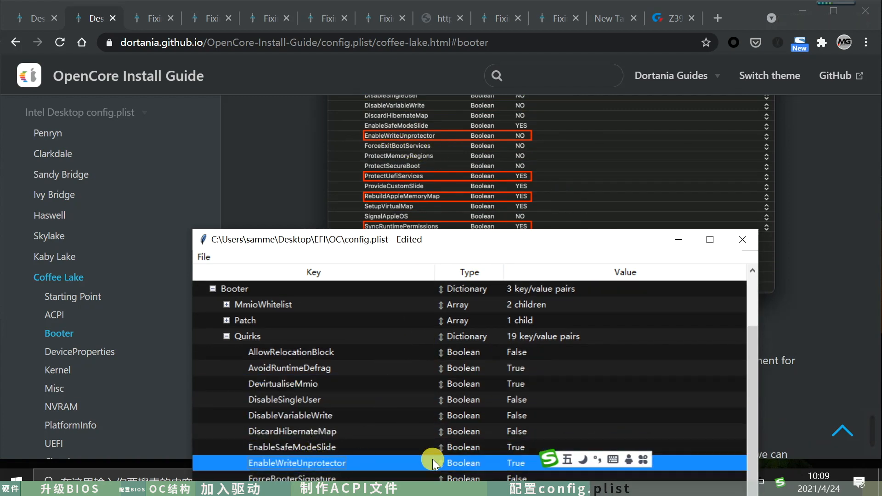
{"action": "left_click", "coordinate": [522, 462]}
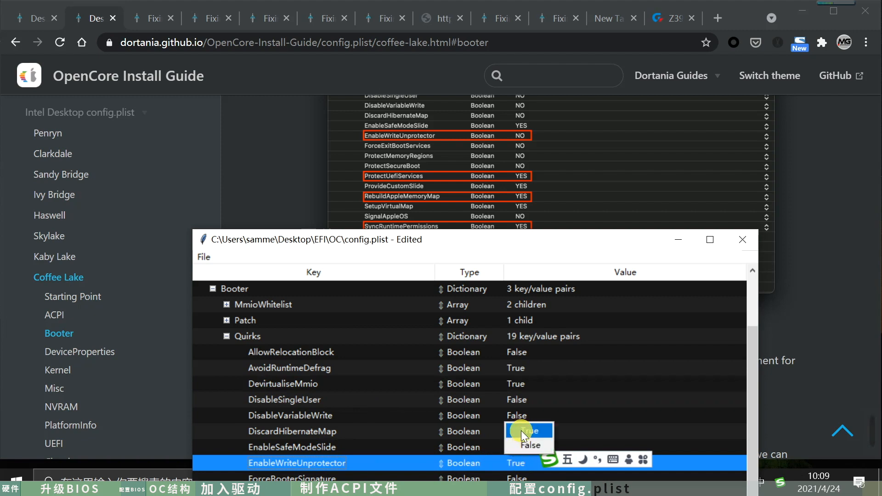
{"action": "left_click", "coordinate": [520, 442]}
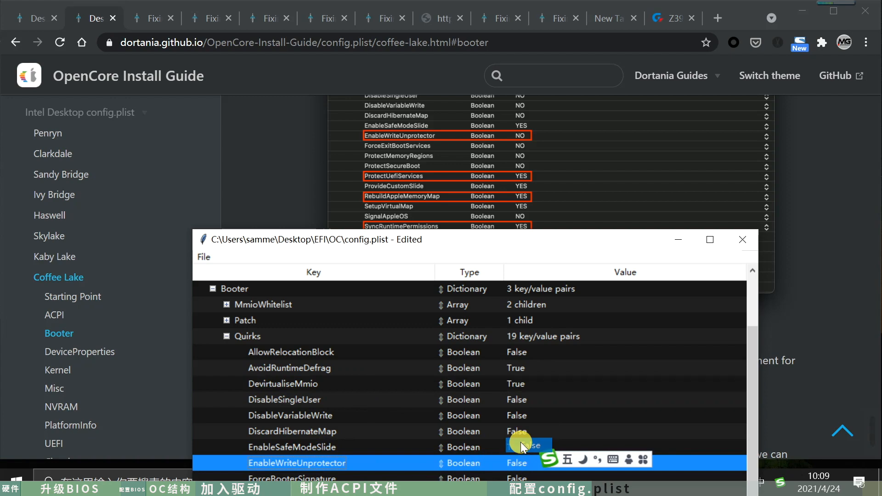
- Set the Booter quirk ProtectUefiServices to True, as highlighted in the guide
{"action": "scroll", "coordinate": [481, 223], "scroll_direction": "down", "scroll_amount": 2}
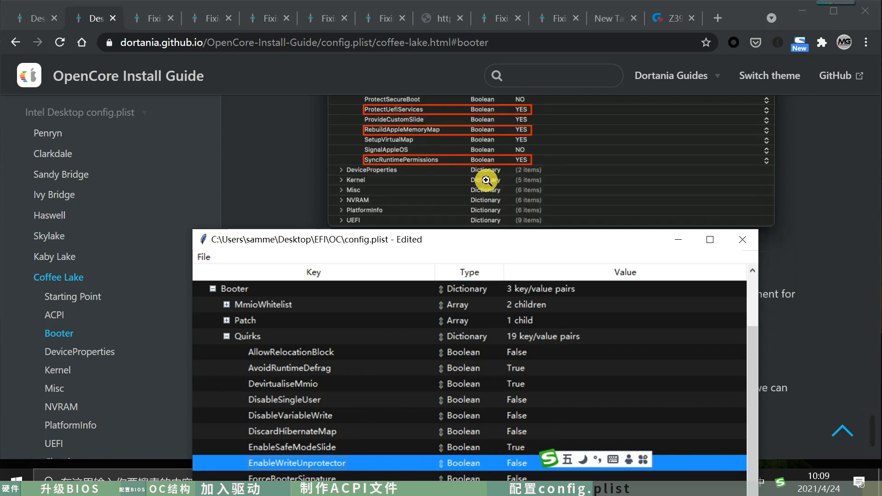
{"action": "scroll", "coordinate": [367, 427], "scroll_direction": "down", "scroll_amount": 1}
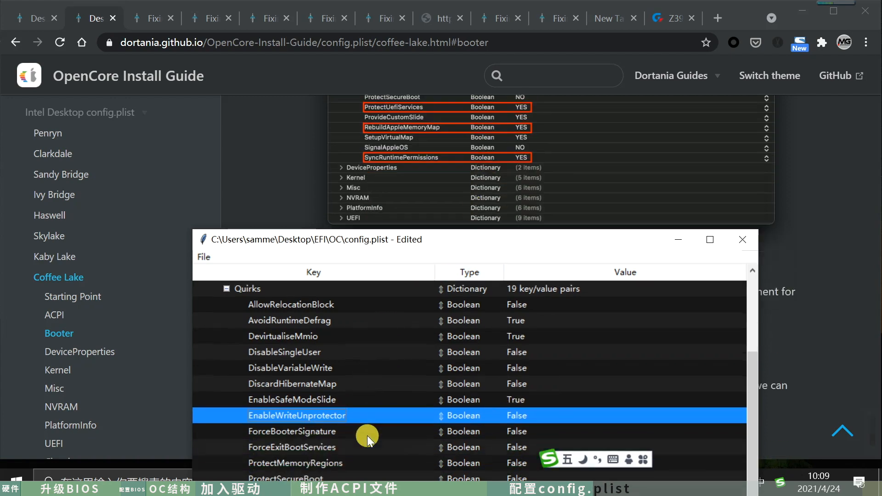
{"action": "left_click", "coordinate": [311, 464]}
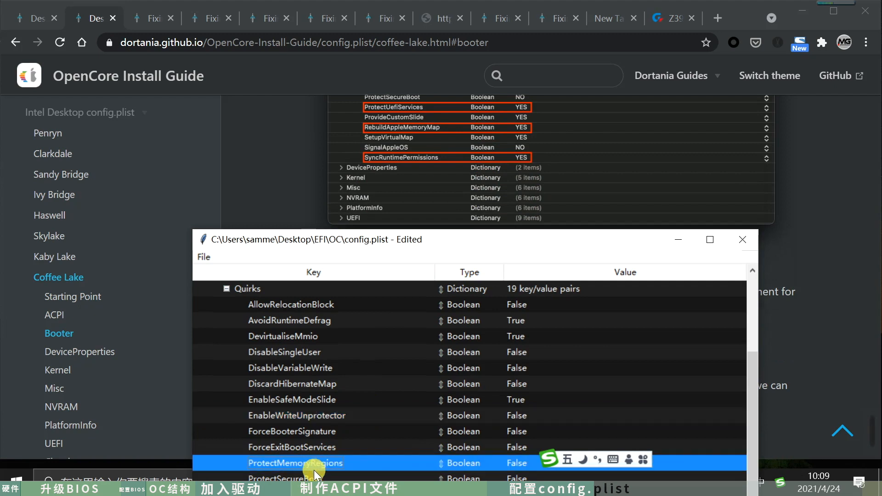
{"action": "scroll", "coordinate": [333, 467], "scroll_direction": "down", "scroll_amount": 1}
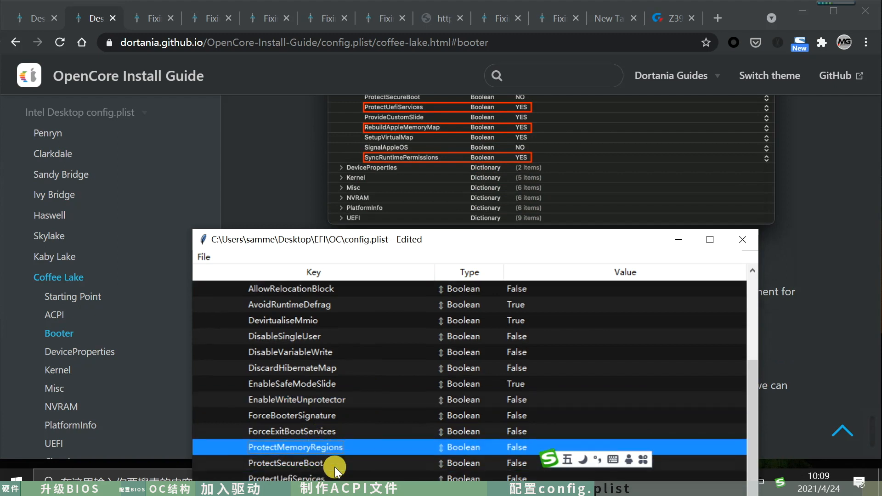
{"action": "left_click", "coordinate": [327, 473]}
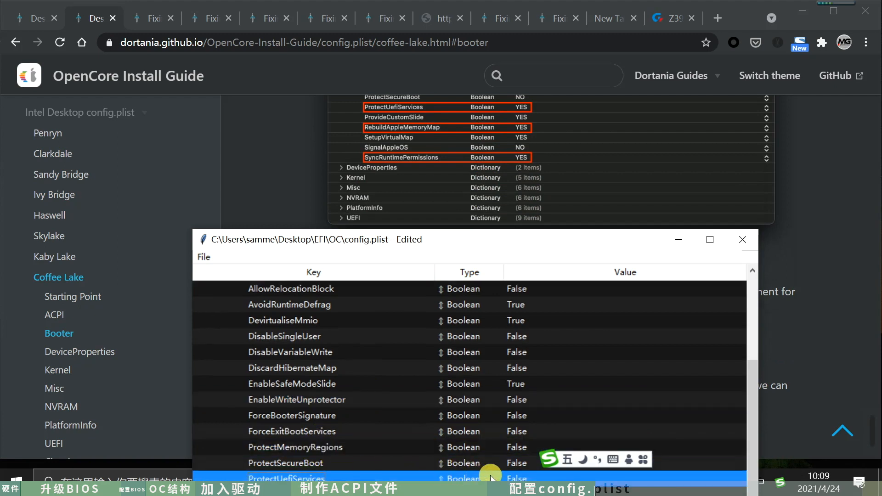
{"action": "left_click", "coordinate": [521, 479]}
{"action": "left_click", "coordinate": [517, 443]}
- Set the Booter quirk RebuildAppleMemoryMap to True
{"action": "scroll", "coordinate": [467, 433], "scroll_direction": "down", "scroll_amount": 1}
{"action": "scroll", "coordinate": [468, 433], "scroll_direction": "down", "scroll_amount": 3}
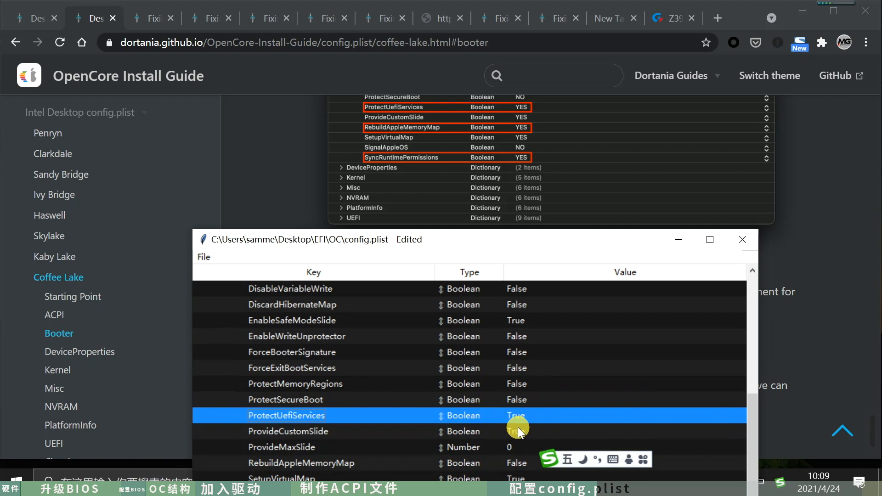
{"action": "left_click", "coordinate": [517, 431]}
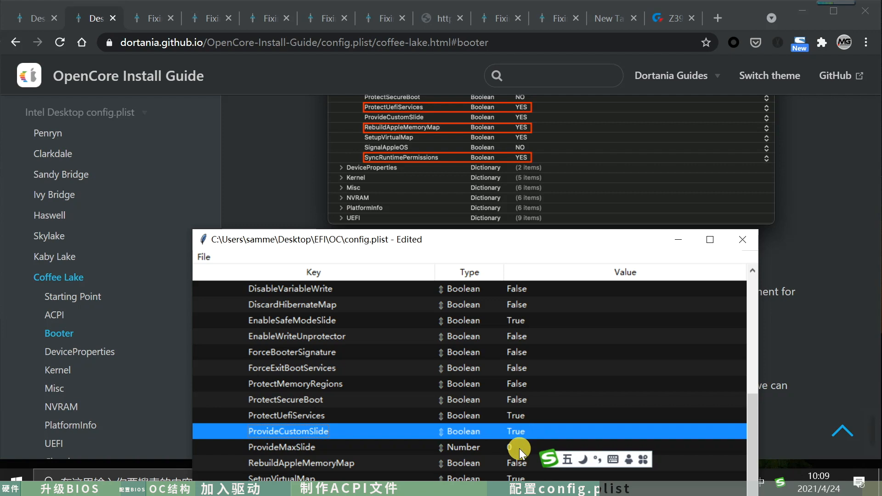
{"action": "left_click", "coordinate": [399, 461]}
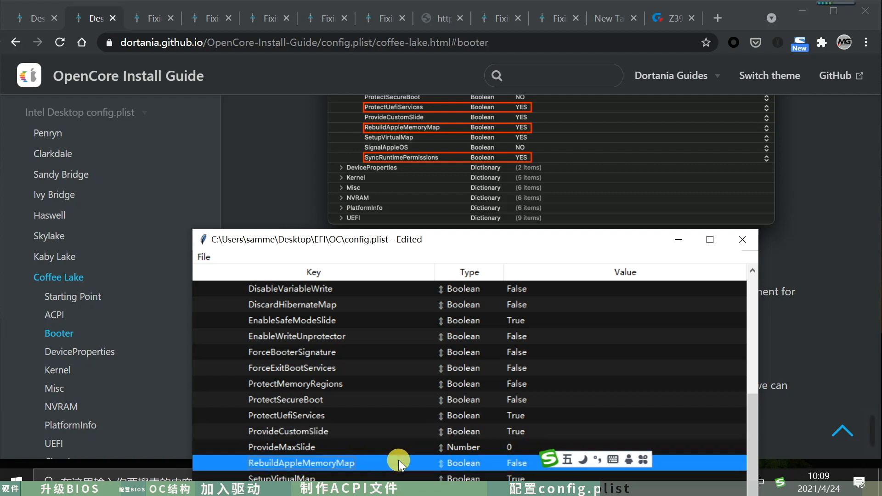
{"action": "left_click", "coordinate": [512, 460]}
{"action": "left_click", "coordinate": [507, 426]}
{"action": "scroll", "coordinate": [505, 427], "scroll_direction": "down", "scroll_amount": 1}
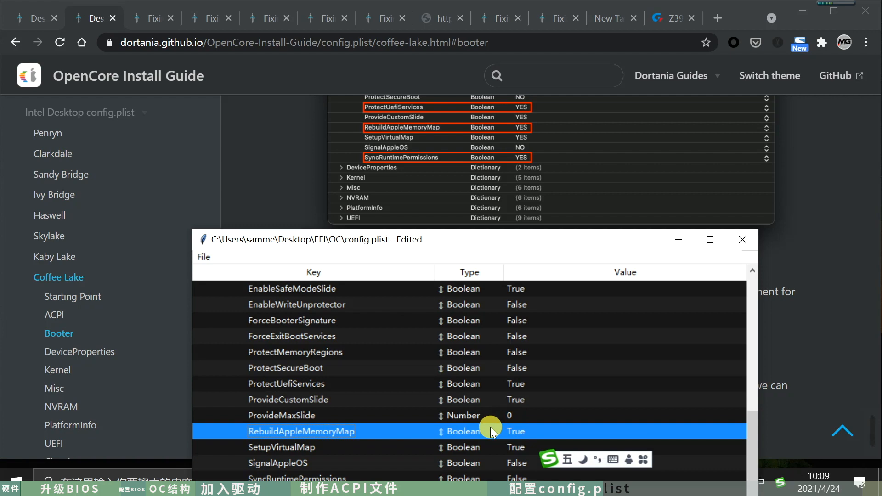
- Set the Booter quirk SyncRuntimePermissions to True and move the config.plist window aside to review the guide's quirk table
{"action": "left_click", "coordinate": [515, 478]}
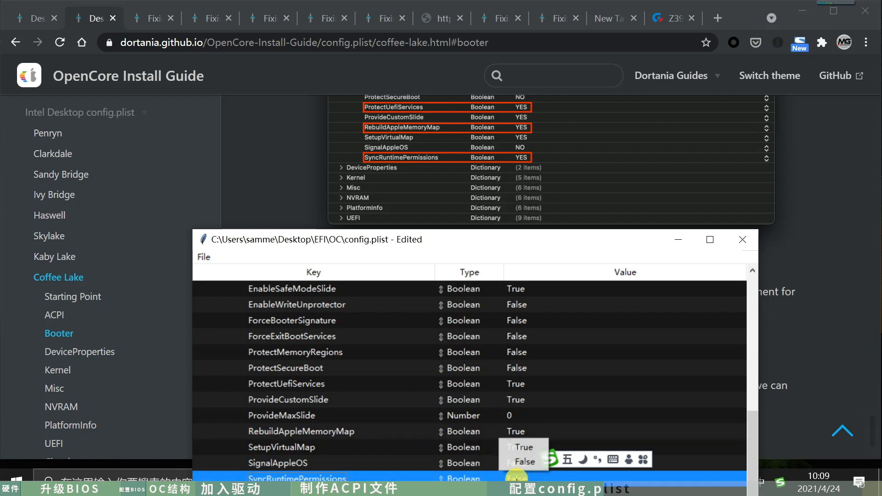
{"action": "left_click", "coordinate": [520, 448]}
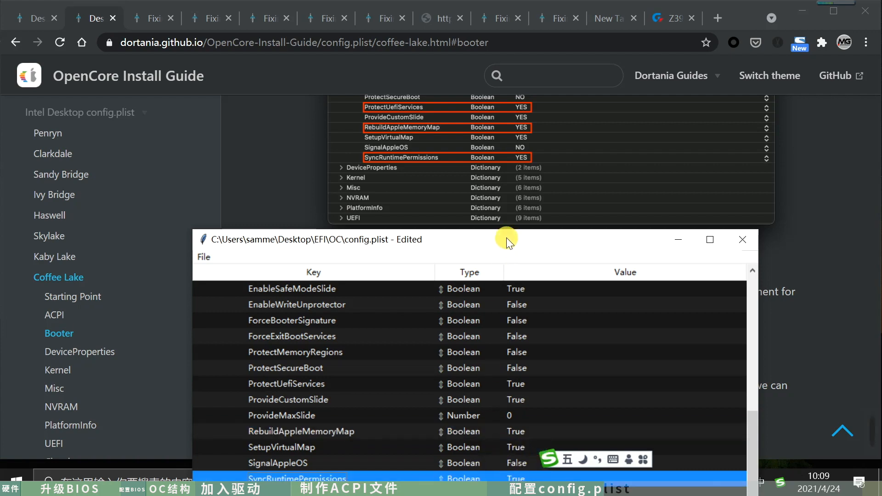
{"action": "scroll", "coordinate": [476, 184], "scroll_direction": "down", "scroll_amount": 5}
{"action": "left_click_drag", "start_coordinate": [481, 242], "coordinate": [801, 48]}
{"action": "scroll", "coordinate": [444, 281], "scroll_direction": "down", "scroll_amount": 4}
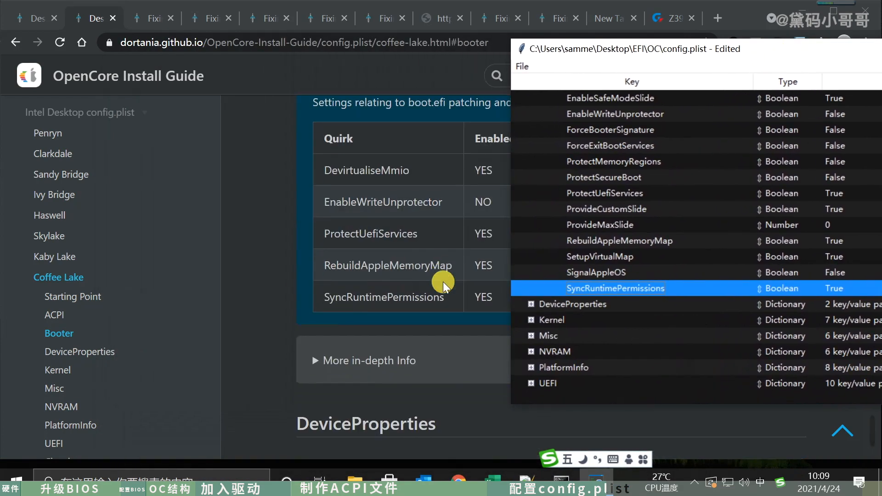
{"action": "left_click_drag", "start_coordinate": [607, 49], "coordinate": [847, 49]}
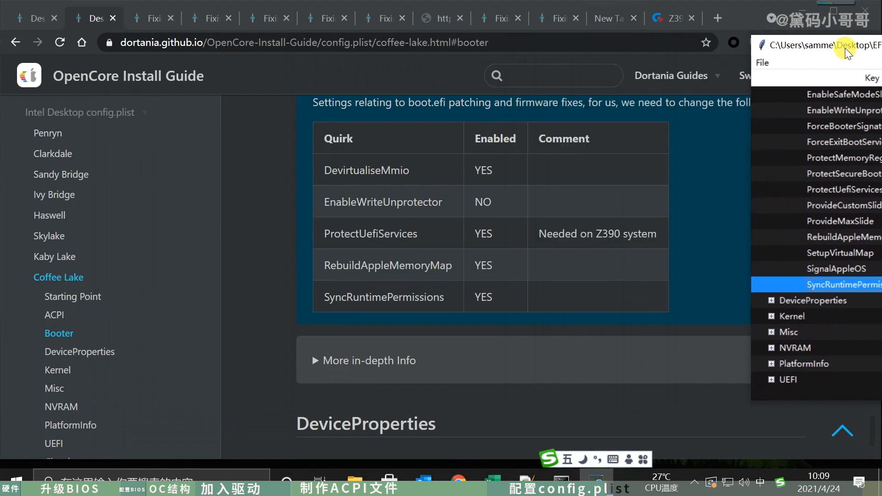
{"action": "left_click_drag", "start_coordinate": [847, 50], "coordinate": [758, 48]}
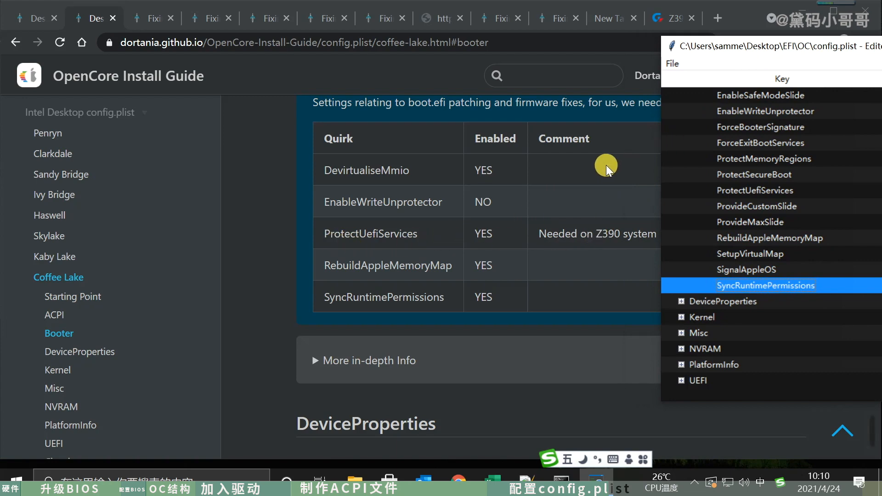
- Arrange the guide at its DeviceProperties section and the config.plist window side by side, shrinking the browser window
{"action": "scroll", "coordinate": [605, 164], "scroll_direction": "down", "scroll_amount": 5}
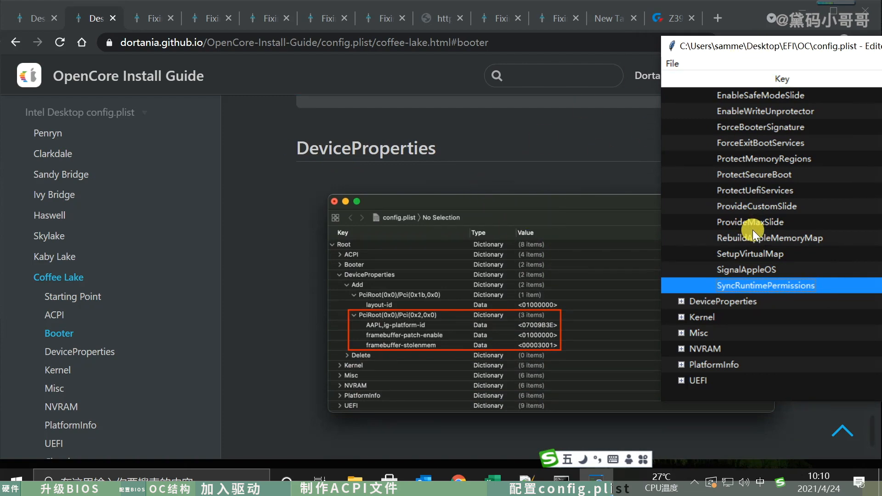
{"action": "left_click", "coordinate": [370, 9]}
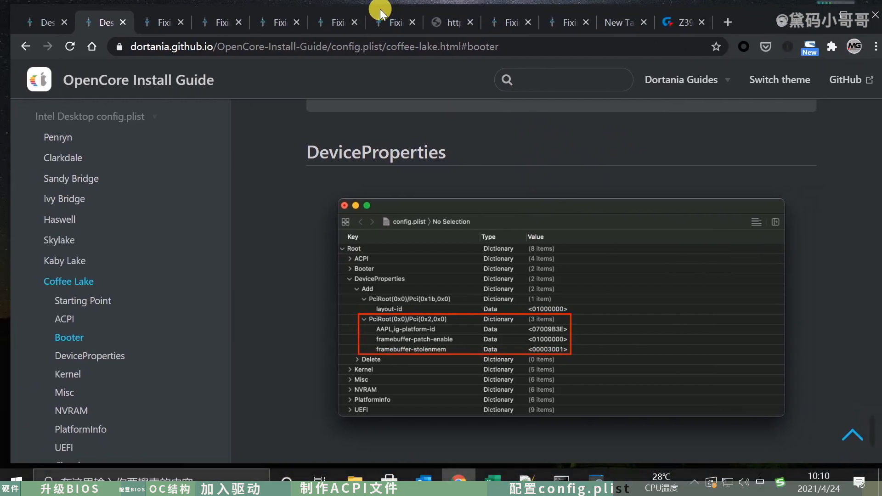
{"action": "left_click_drag", "start_coordinate": [380, 10], "coordinate": [376, 12]}
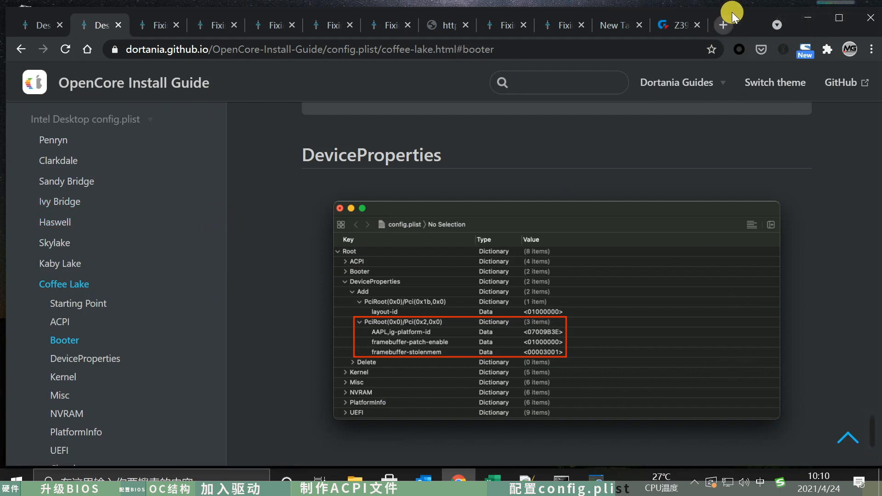
{"action": "left_click_drag", "start_coordinate": [736, 16], "coordinate": [688, 17]}
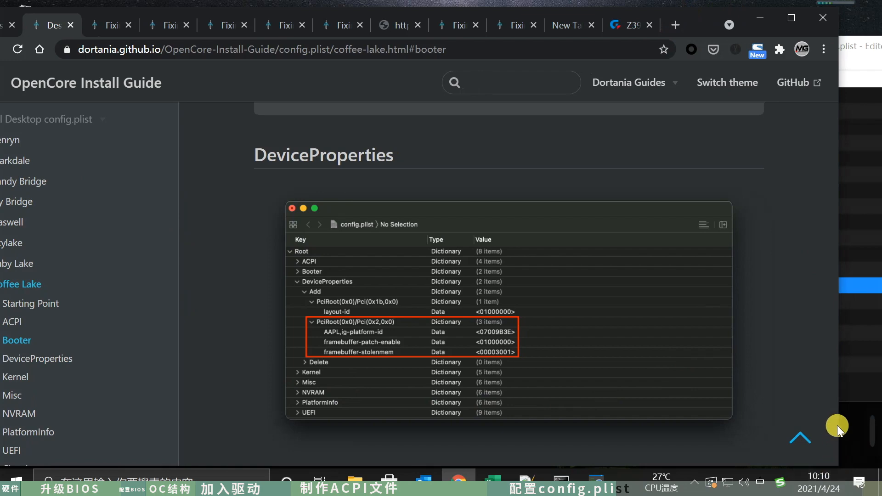
{"action": "left_click_drag", "start_coordinate": [838, 425], "coordinate": [595, 402]}
{"action": "left_click_drag", "start_coordinate": [465, 14], "coordinate": [328, 7]}
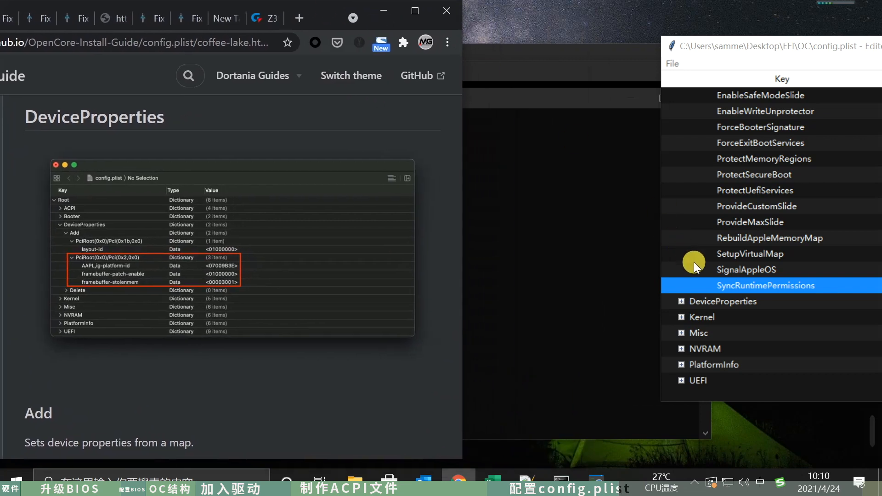
{"action": "left_click_drag", "start_coordinate": [758, 45], "coordinate": [412, 23]}
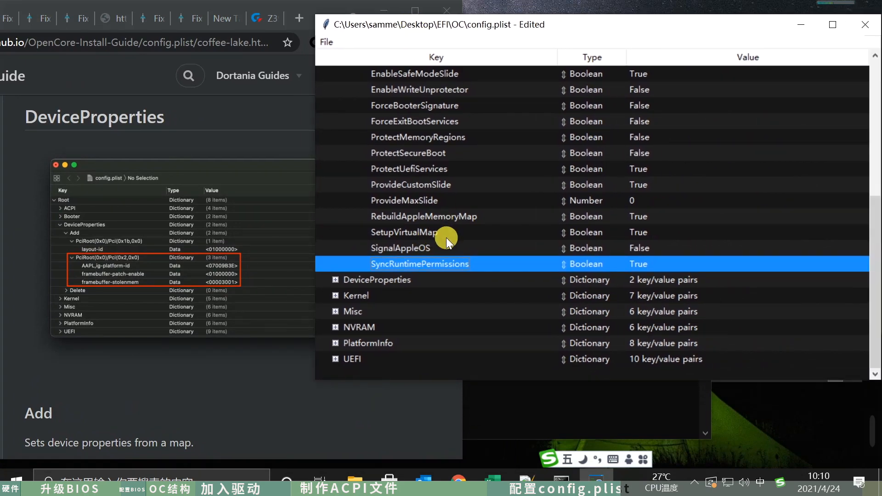
- Collapse the Booter section of config.plist and expand DeviceProperties down to the PciRoot(0x0)/Pci(0x1b,0x0) entry
{"action": "scroll", "coordinate": [445, 238], "scroll_direction": "up", "scroll_amount": 5}
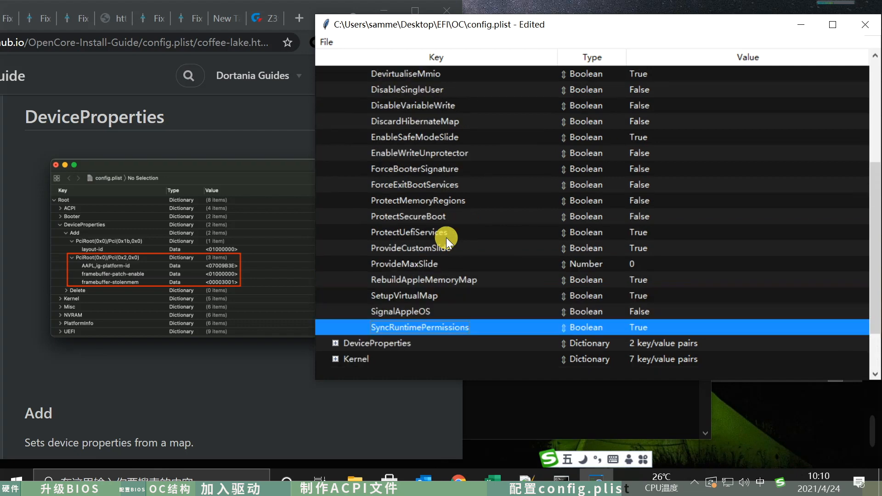
{"action": "left_click", "coordinate": [335, 152]}
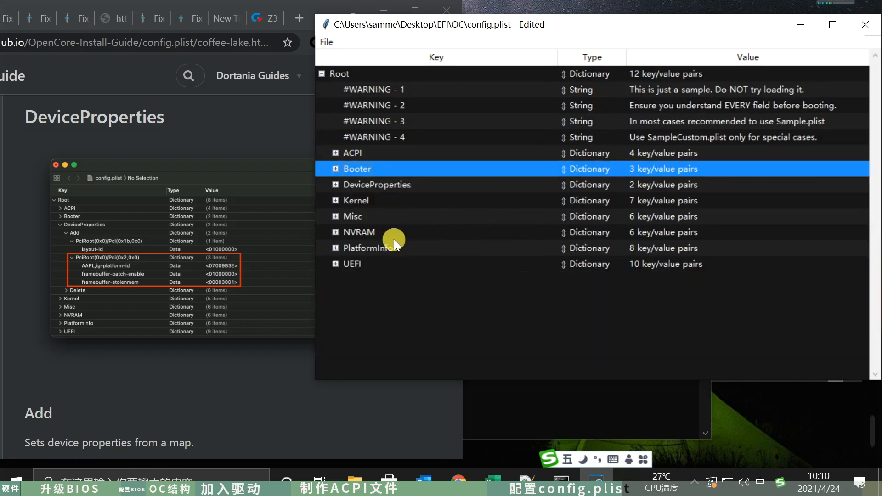
{"action": "left_click", "coordinate": [336, 184]}
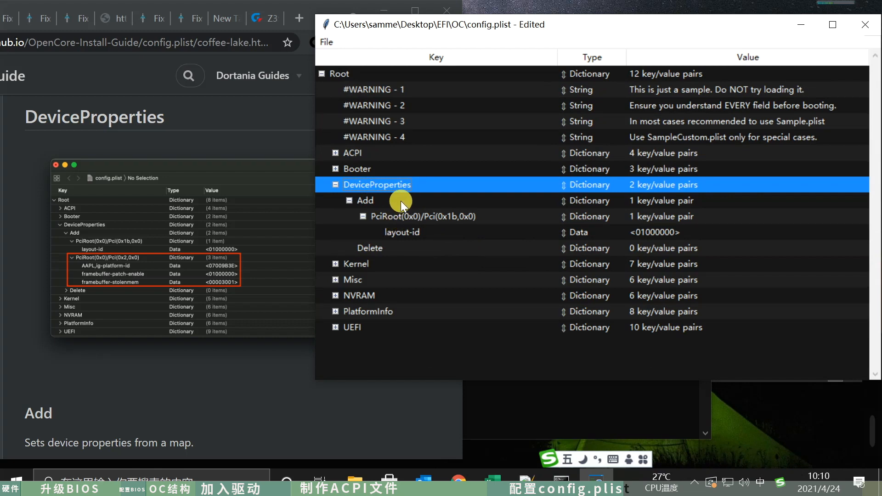
{"action": "left_click", "coordinate": [405, 217]}
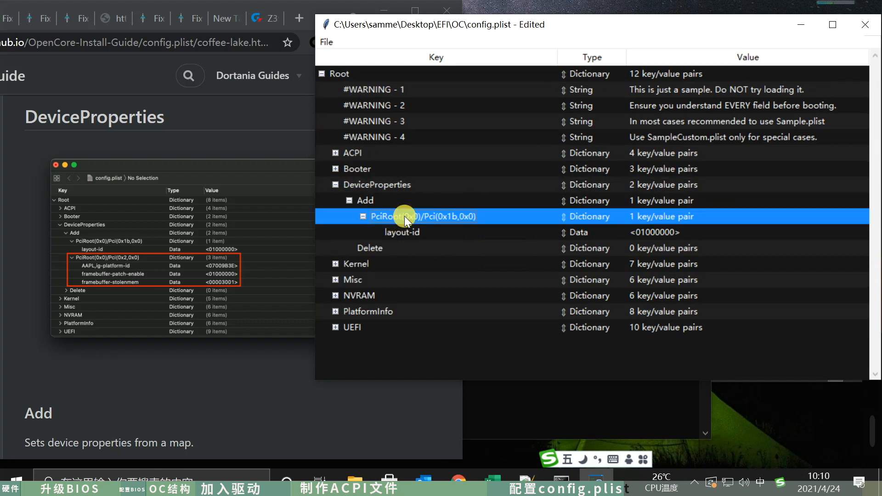
{"action": "left_click", "coordinate": [350, 200]}
{"action": "left_click", "coordinate": [349, 200]}
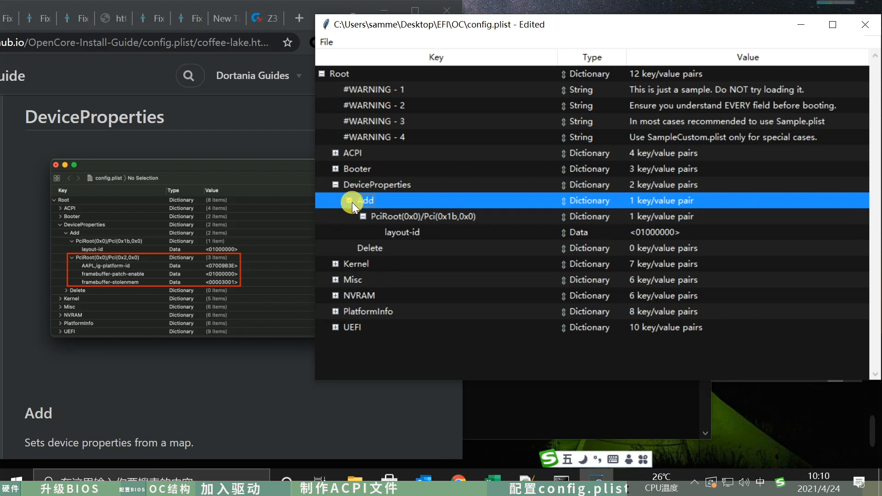
{"action": "double_click", "coordinate": [360, 216]}
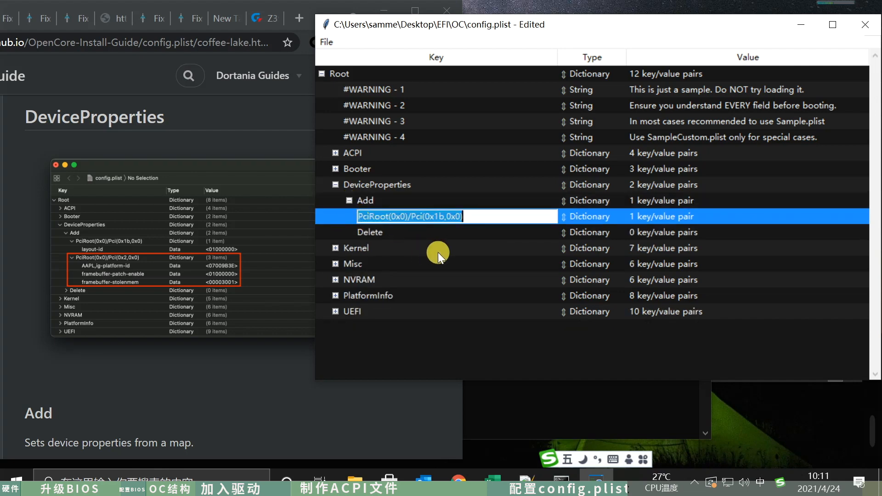
{"action": "left_click", "coordinate": [437, 252]}
{"action": "left_click", "coordinate": [365, 218]}
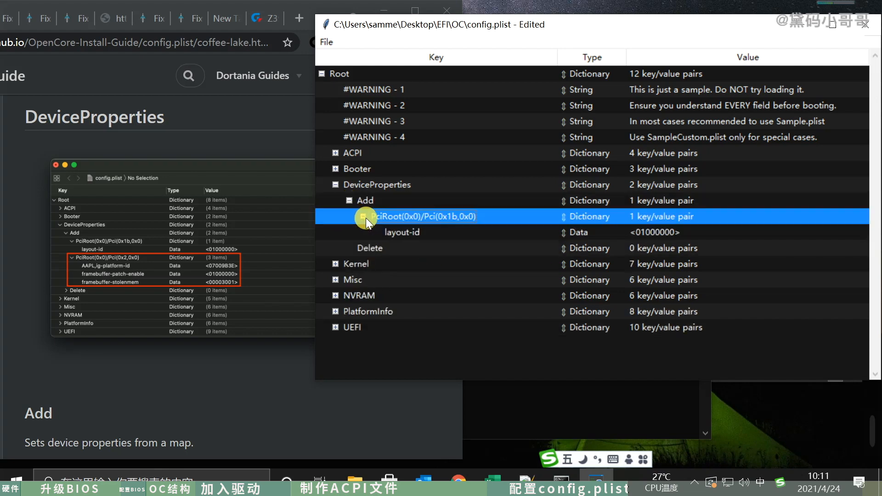
- Copy the device path PciRoot(0x0)/Pci(0x2,0x0) from the guide's Add section and switch the input language to English (US)
{"action": "left_click", "coordinate": [291, 377]}
{"action": "scroll", "coordinate": [326, 375], "scroll_direction": "down", "scroll_amount": 5}
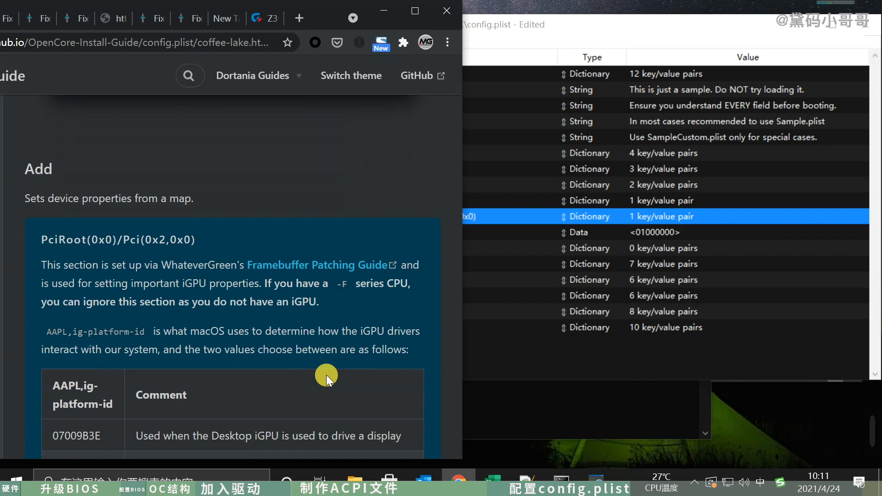
{"action": "scroll", "coordinate": [326, 375], "scroll_direction": "down", "scroll_amount": 1}
{"action": "scroll", "coordinate": [324, 377], "scroll_direction": "up", "scroll_amount": 3}
{"action": "scroll", "coordinate": [320, 377], "scroll_direction": "down", "scroll_amount": 3}
{"action": "scroll", "coordinate": [321, 374], "scroll_direction": "down", "scroll_amount": 1}
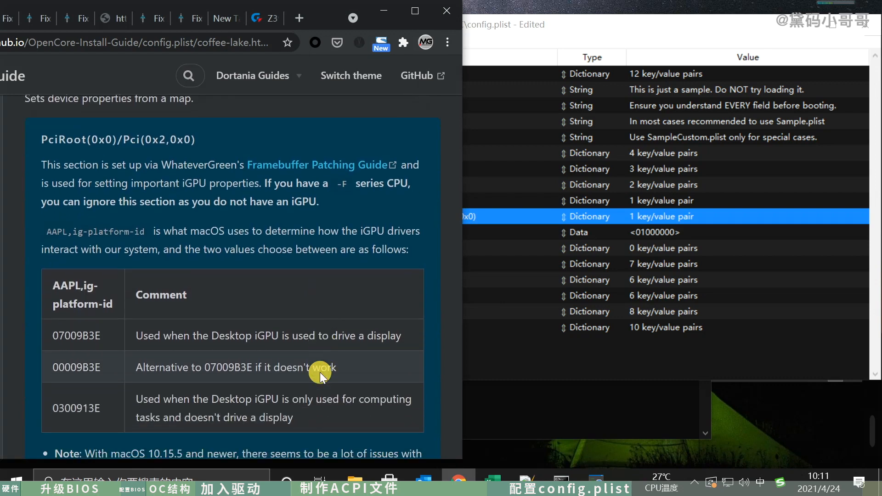
{"action": "scroll", "coordinate": [319, 372], "scroll_direction": "up", "scroll_amount": 3}
{"action": "left_click_drag", "start_coordinate": [196, 277], "coordinate": [47, 278]}
{"action": "key", "text": "ctrl+c"}
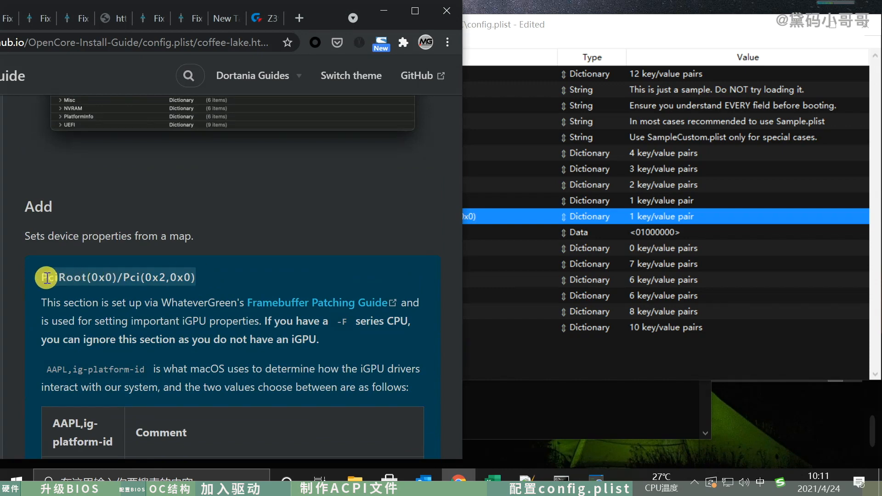
{"action": "key", "text": "super+space"}
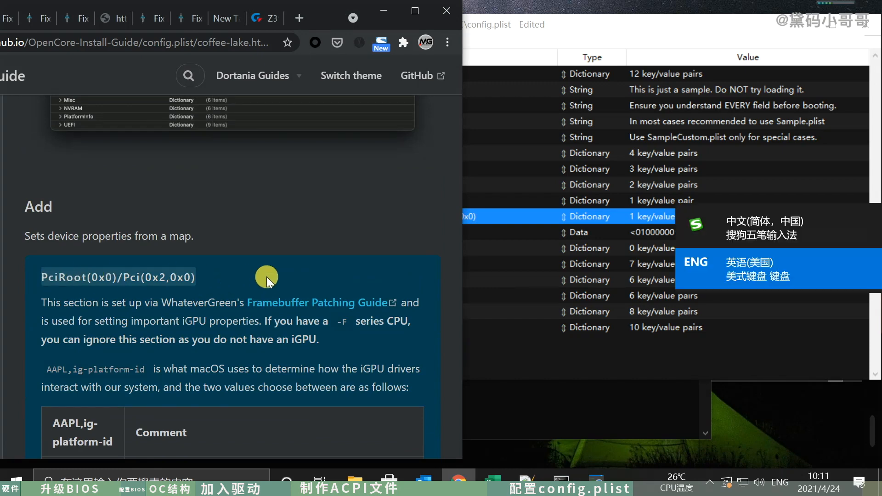
- Add a child entry under DeviceProperties > Add and name it PciRoot(0x0)/Pci(0x2,0x0)
{"action": "left_click", "coordinate": [625, 27]}
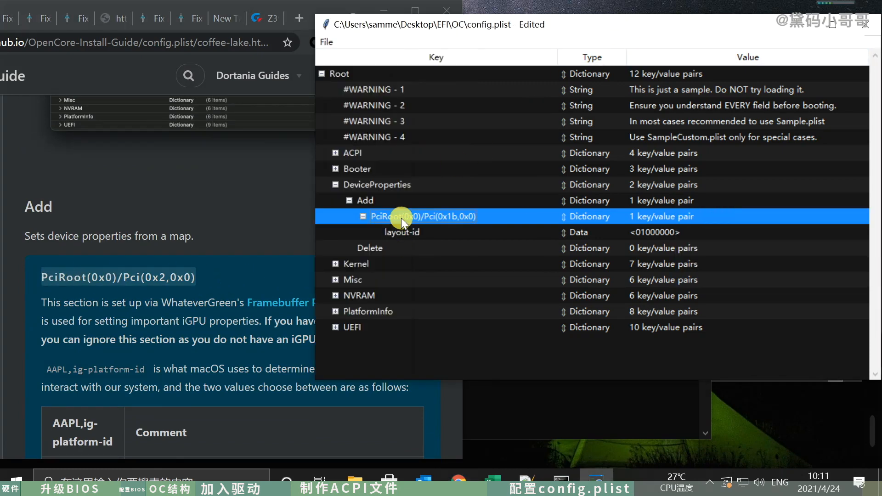
{"action": "left_click", "coordinate": [403, 201]}
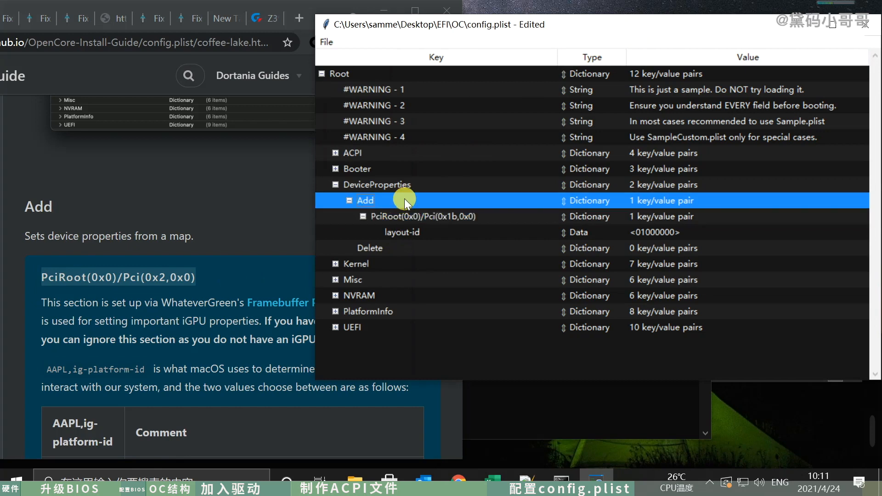
{"action": "right_click", "coordinate": [404, 199]}
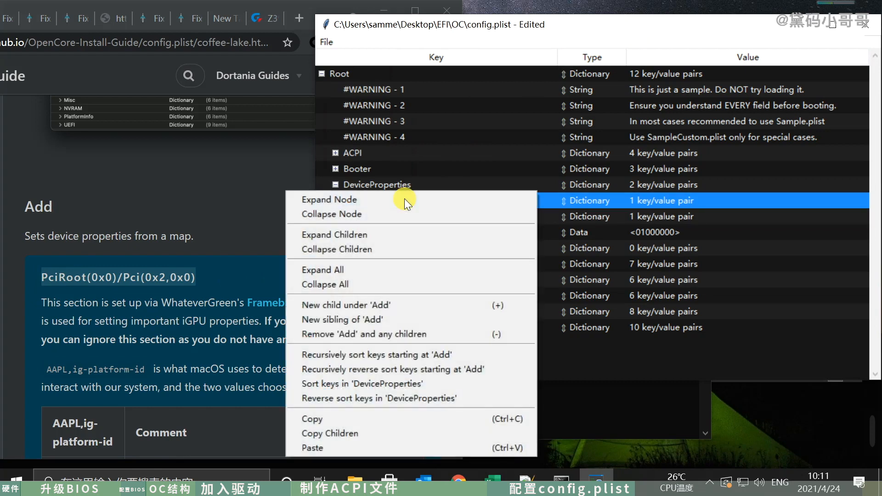
{"action": "left_click", "coordinate": [395, 305]}
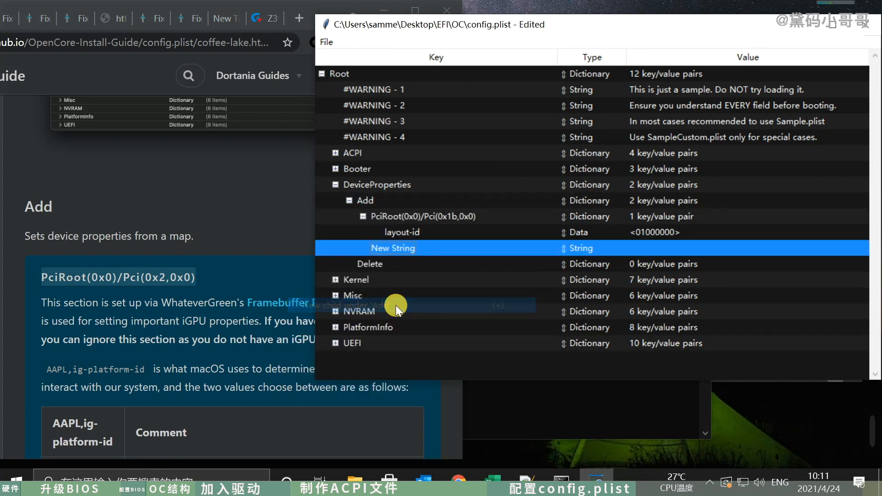
{"action": "double_click", "coordinate": [389, 246]}
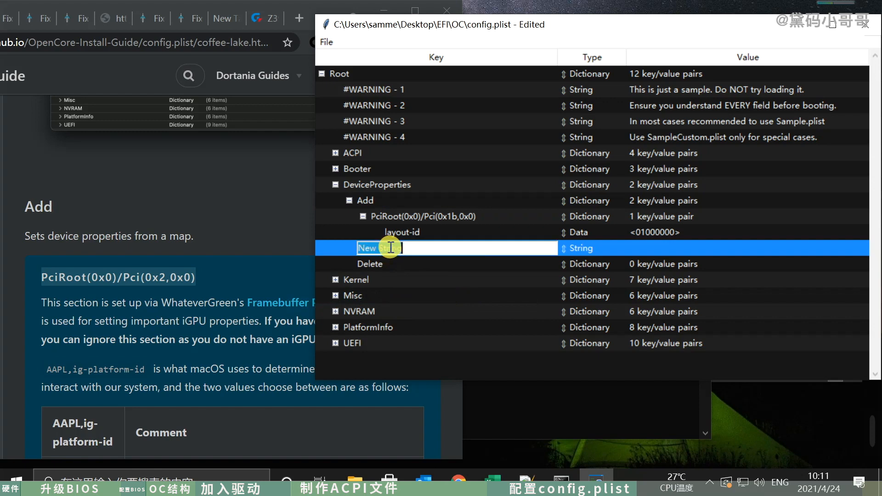
{"action": "key", "text": "ctrl+v"}
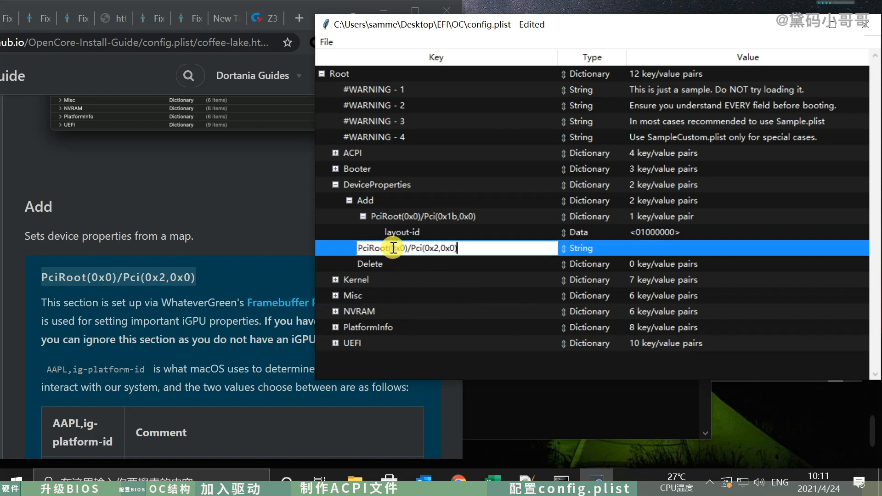
{"action": "left_click", "coordinate": [464, 294]}
- Check the guide's DeviceProperties example and set the type of the PciRoot(0x0)/Pci(0x2,0x0) entry to Dictionary
{"action": "left_click", "coordinate": [240, 219]}
{"action": "scroll", "coordinate": [244, 214], "scroll_direction": "up", "scroll_amount": 5}
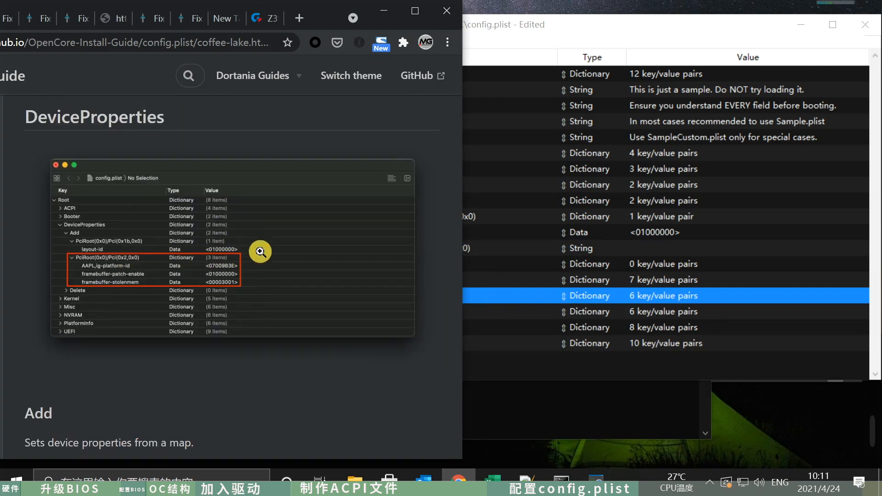
{"action": "left_click", "coordinate": [608, 294]}
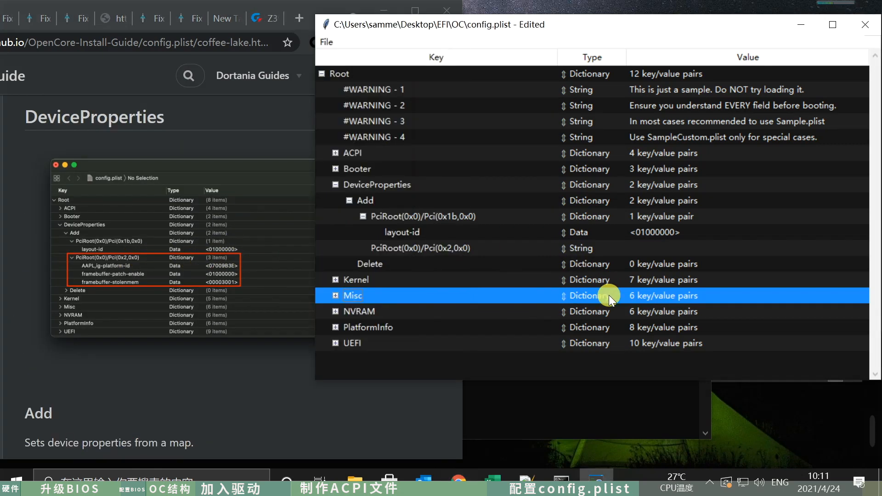
{"action": "left_click", "coordinate": [587, 244]}
{"action": "left_click", "coordinate": [588, 244]}
{"action": "left_click", "coordinate": [597, 247]}
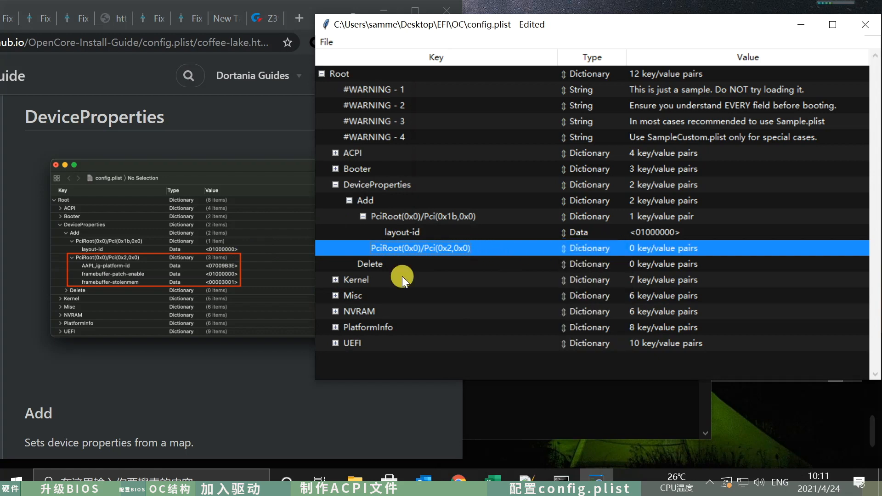
- Copy the property name AAPL,ig-platform-id from the header of the guide's platform ID table
{"action": "scroll", "coordinate": [244, 366], "scroll_direction": "down", "scroll_amount": 9}
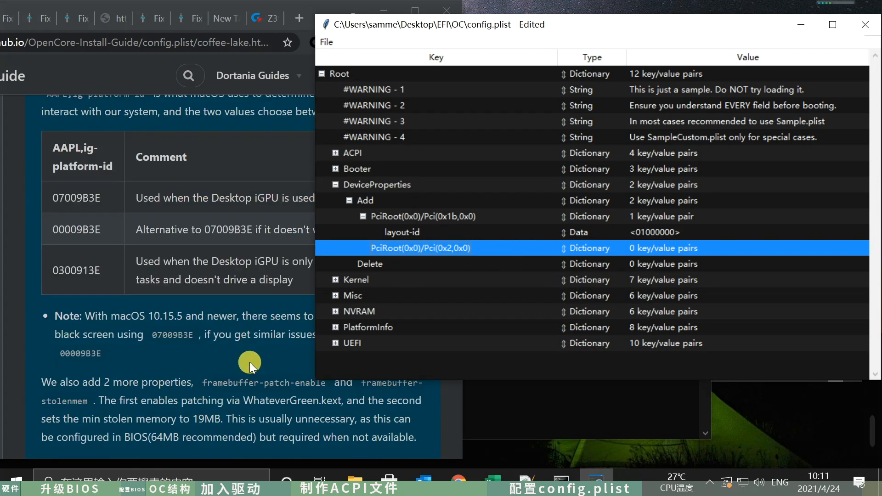
{"action": "left_click", "coordinate": [249, 362]}
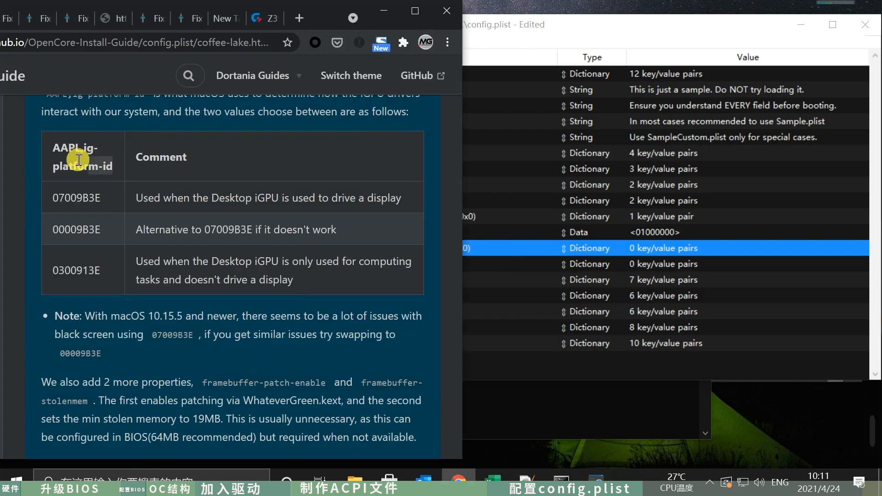
{"action": "left_click_drag", "start_coordinate": [79, 160], "coordinate": [54, 147]}
{"action": "key", "text": "ctrl+c"}
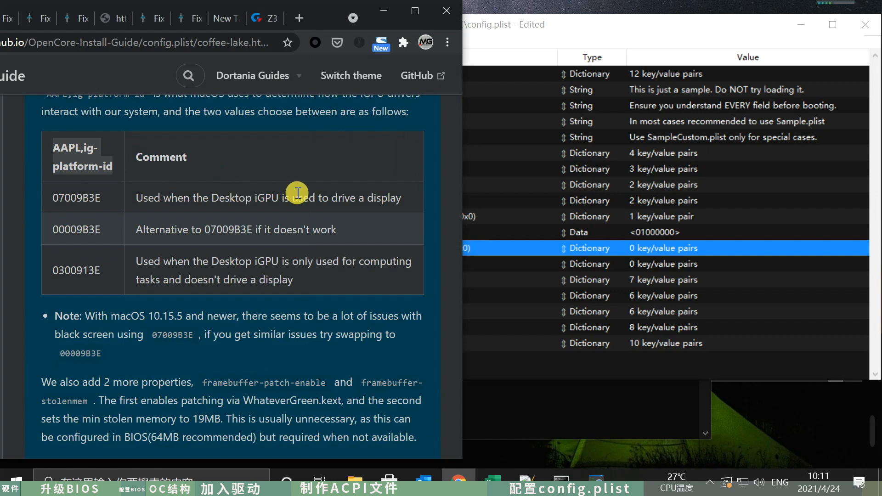
- Add a child entry under PciRoot(0x0)/Pci(0x2,0x0) and name it AAPL,ig-platform-id
{"action": "left_click", "coordinate": [578, 247]}
{"action": "right_click", "coordinate": [439, 246]}
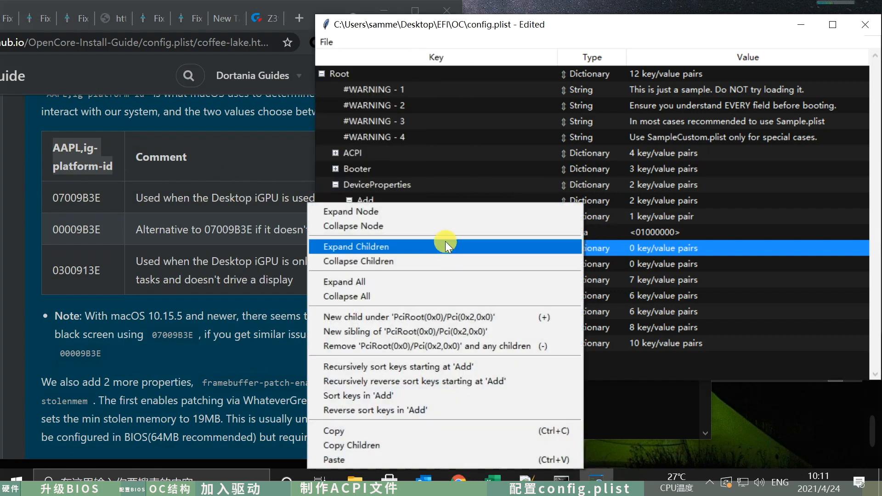
{"action": "left_click", "coordinate": [438, 315]}
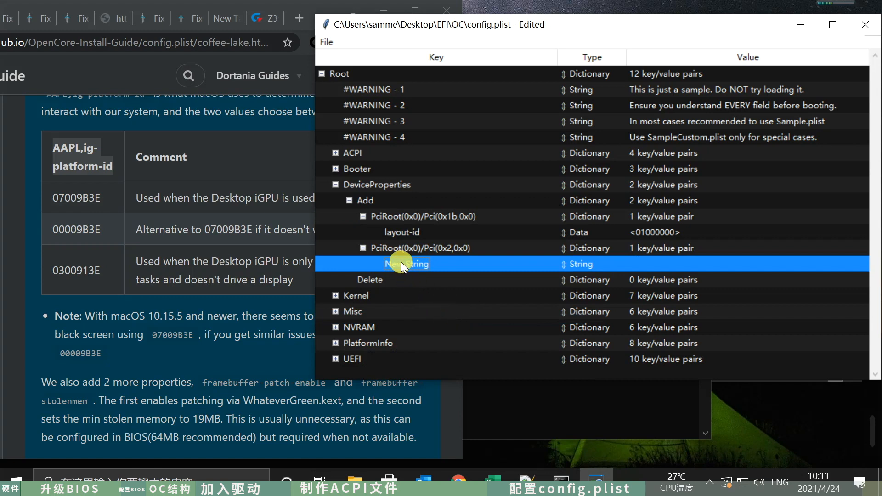
{"action": "left_click", "coordinate": [415, 262]}
{"action": "key", "text": "ctrl+v"}
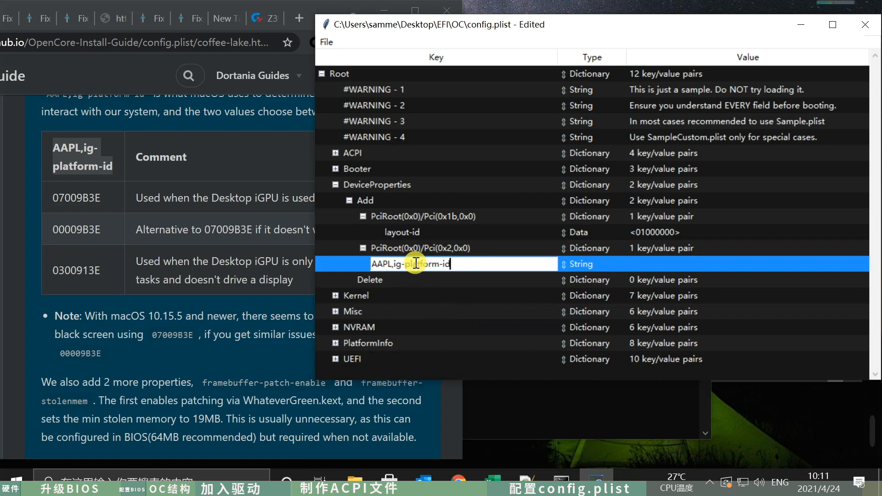
{"action": "key", "text": "Return"}
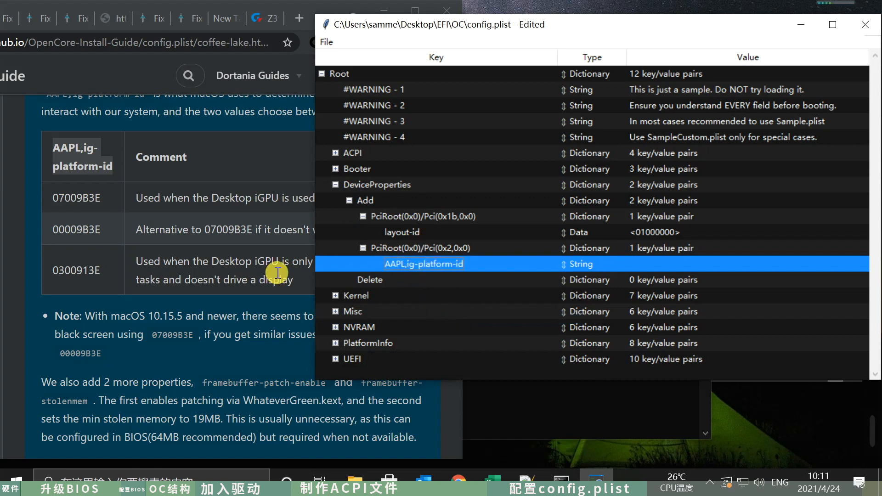
- Copy the headless iGPU value 0300913E from the guide's platform ID table and open the AAPL,ig-platform-id value for editing
{"action": "left_click", "coordinate": [177, 280]}
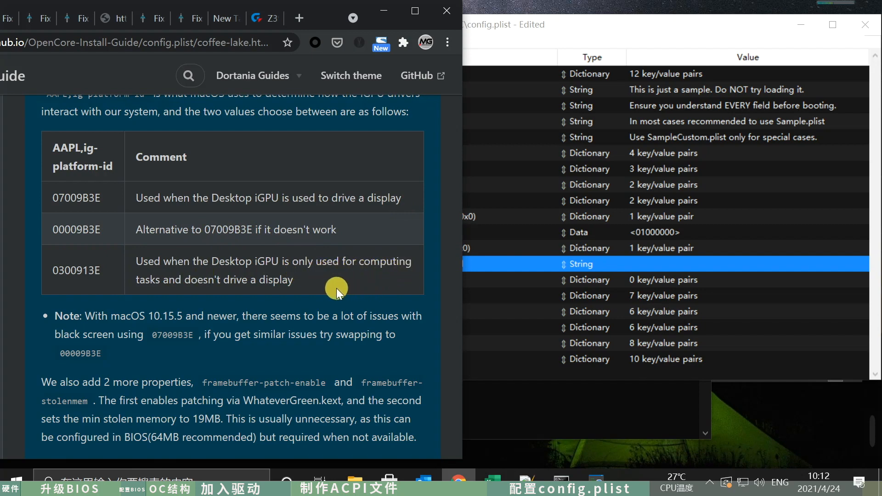
{"action": "double_click", "coordinate": [98, 275]}
{"action": "key", "text": "ctrl+c"}
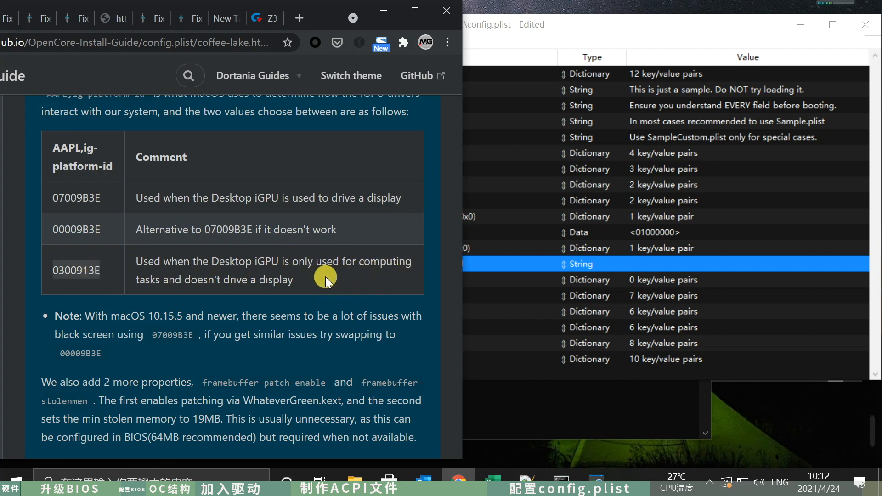
{"action": "left_click", "coordinate": [596, 263]}
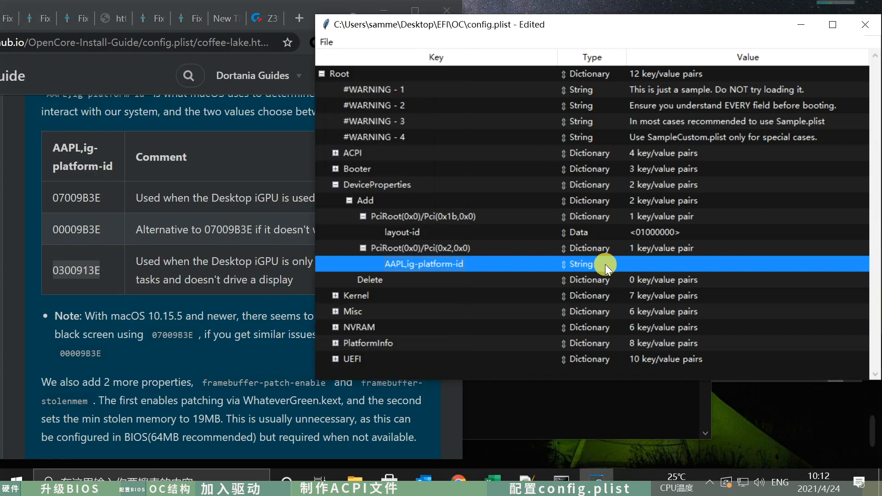
{"action": "double_click", "coordinate": [656, 265]}
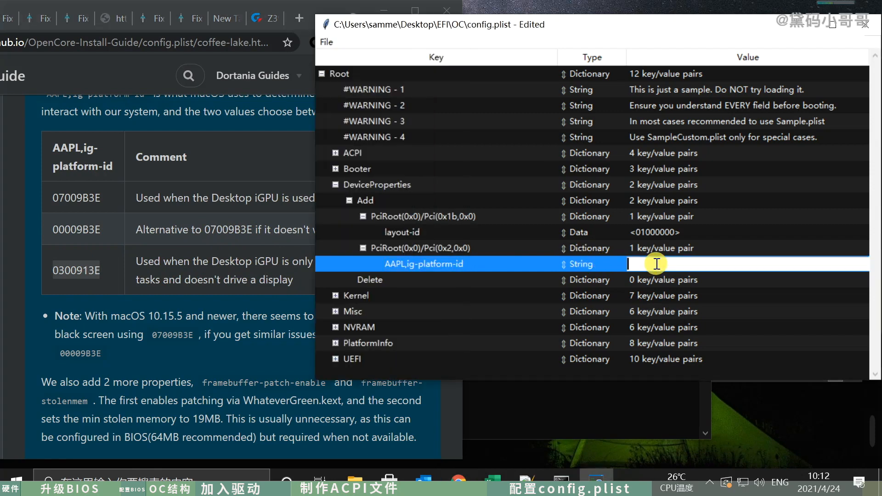
- Set the AAPL,ig-platform-id entry's type to Data, following the guide's DeviceProperties example, and its value to 0300913E
{"action": "left_click", "coordinate": [225, 254]}
{"action": "scroll", "coordinate": [294, 253], "scroll_direction": "up", "scroll_amount": 10}
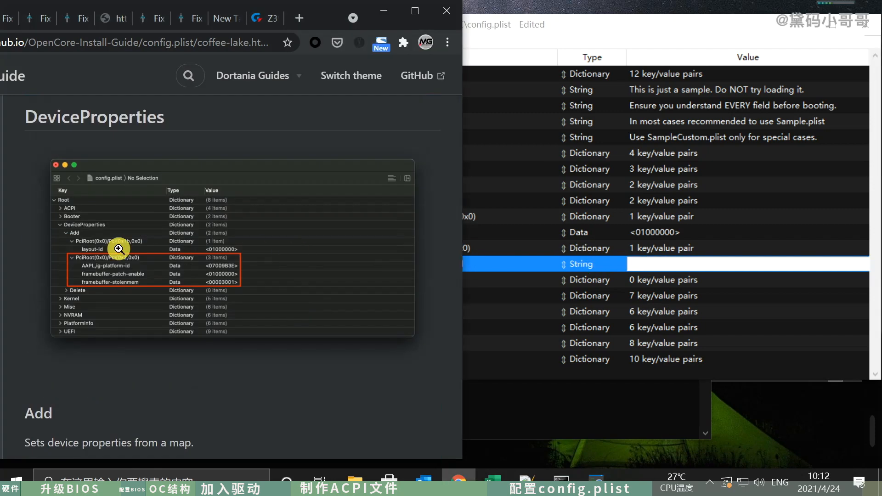
{"action": "left_click", "coordinate": [599, 264]}
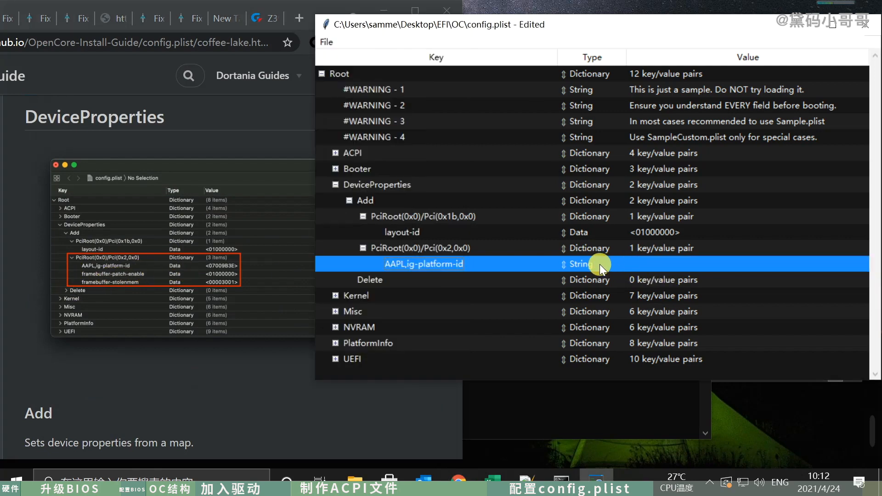
{"action": "left_click", "coordinate": [589, 264]}
{"action": "left_click", "coordinate": [597, 314]}
{"action": "double_click", "coordinate": [643, 265]}
{"action": "key", "text": "ctrl+v"}
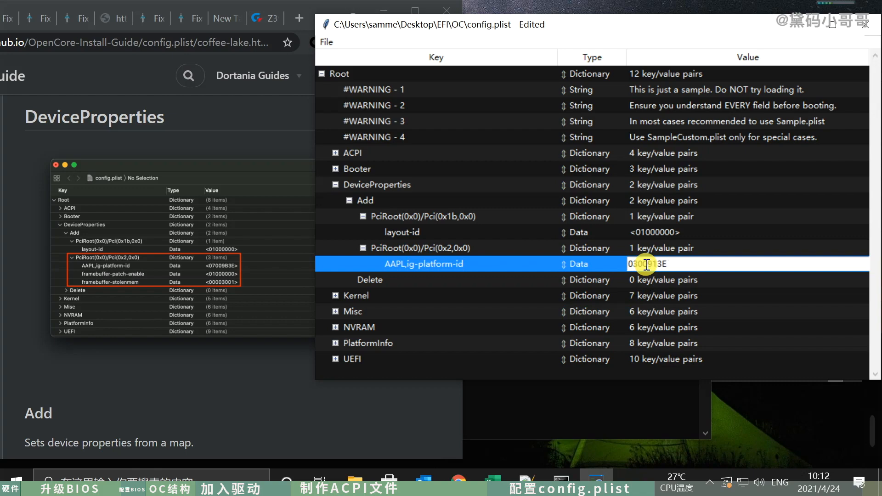
{"action": "key", "text": "Return"}
- Review the guide's notes on framebuffer-patch-enable, framebuffer-stolenmem and the layout-id property of PciRoot(0x0)/Pci(0x1b,0x0)
{"action": "left_click", "coordinate": [246, 404]}
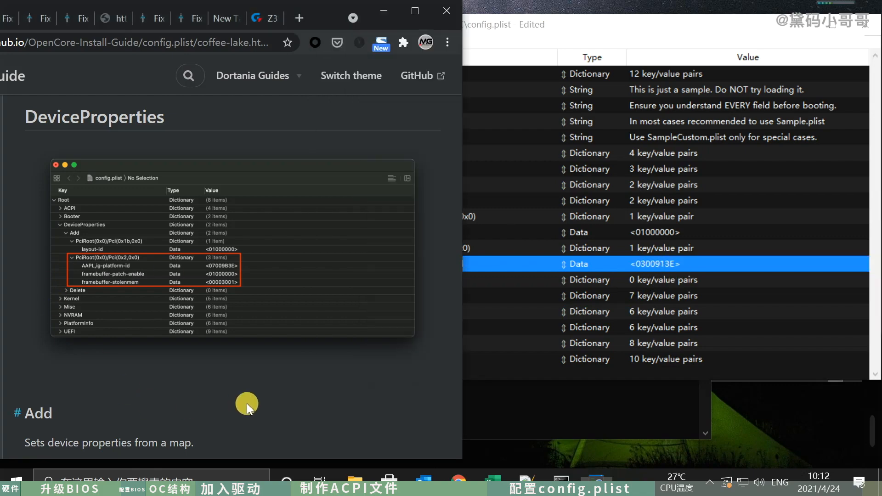
{"action": "scroll", "coordinate": [262, 386], "scroll_direction": "down", "scroll_amount": 20}
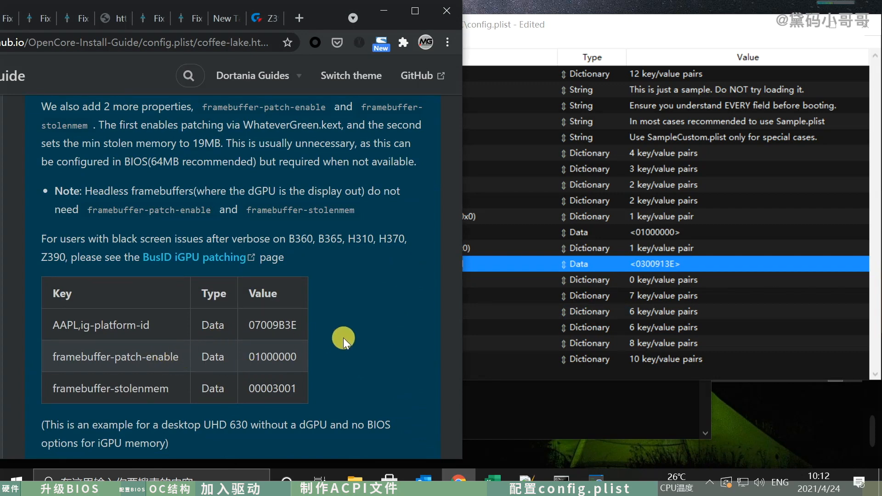
{"action": "scroll", "coordinate": [343, 337], "scroll_direction": "down", "scroll_amount": 6}
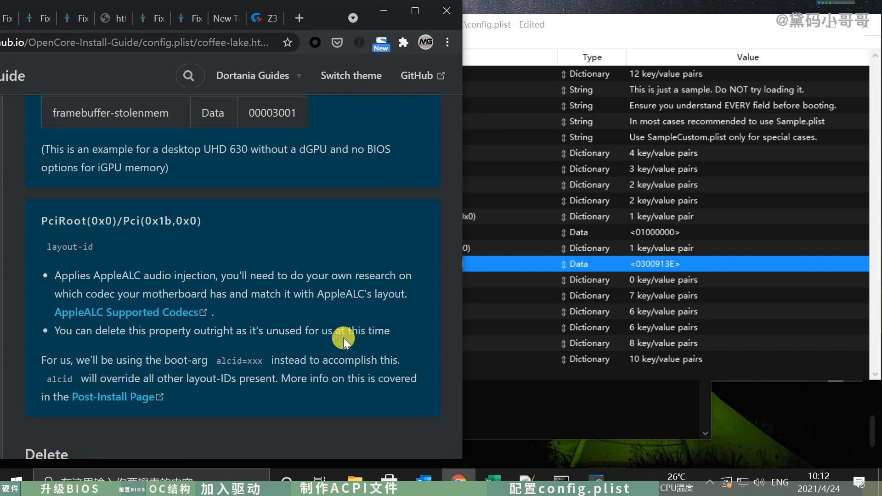
{"action": "scroll", "coordinate": [343, 337], "scroll_direction": "up", "scroll_amount": 10}
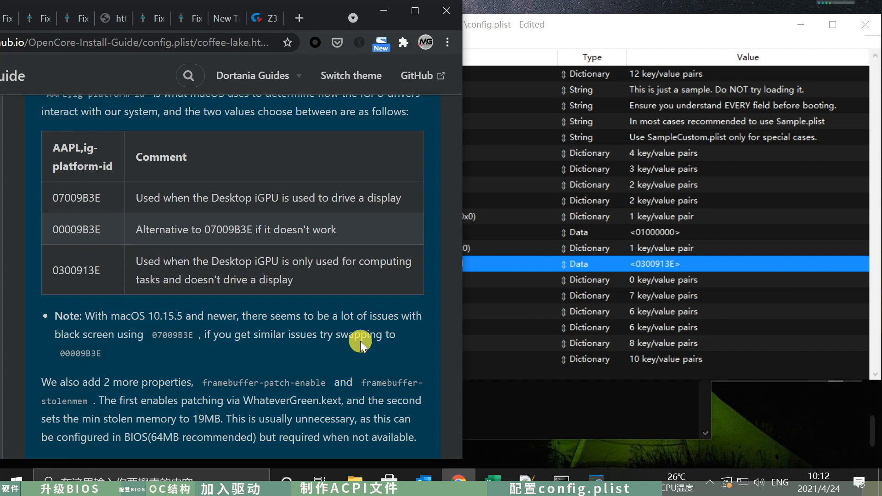
{"action": "scroll", "coordinate": [360, 341], "scroll_direction": "down", "scroll_amount": 3}
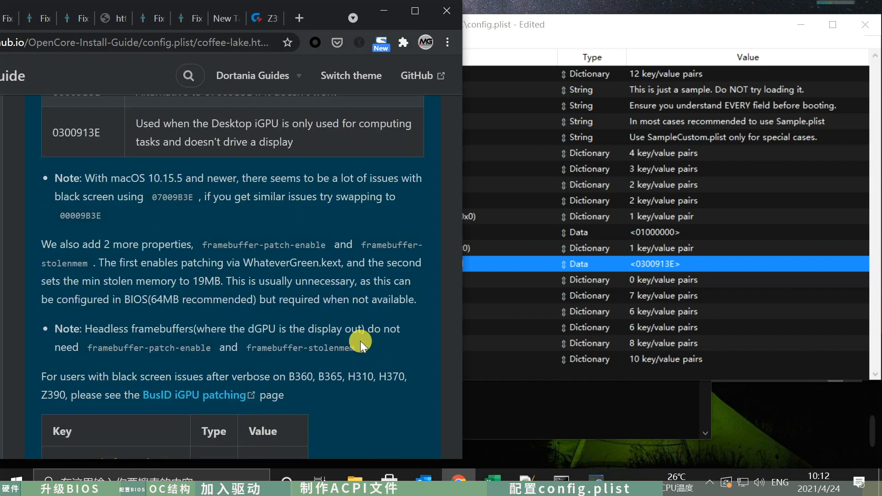
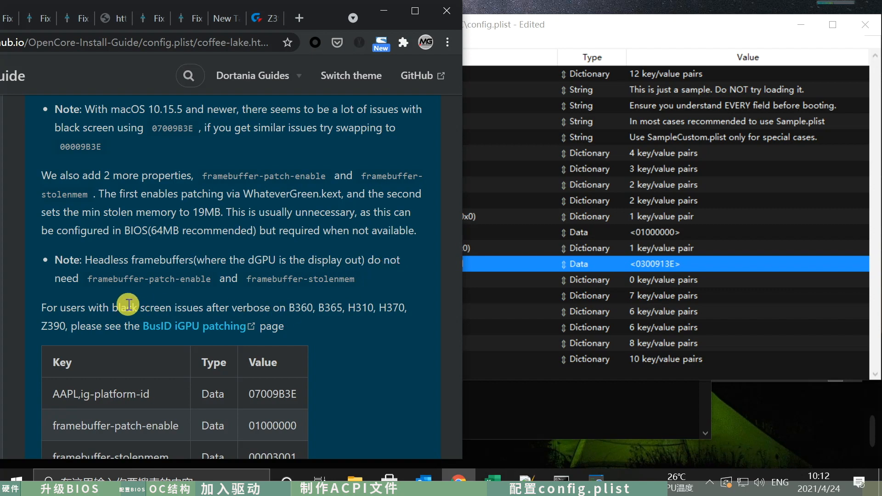
- Add a child entry under PciRoot(0x0)/Pci(0x2,0x0) and name it framebuffer-patch-enable, copying the key from the guide's table
{"action": "scroll", "coordinate": [191, 300], "scroll_direction": "down", "scroll_amount": 1}
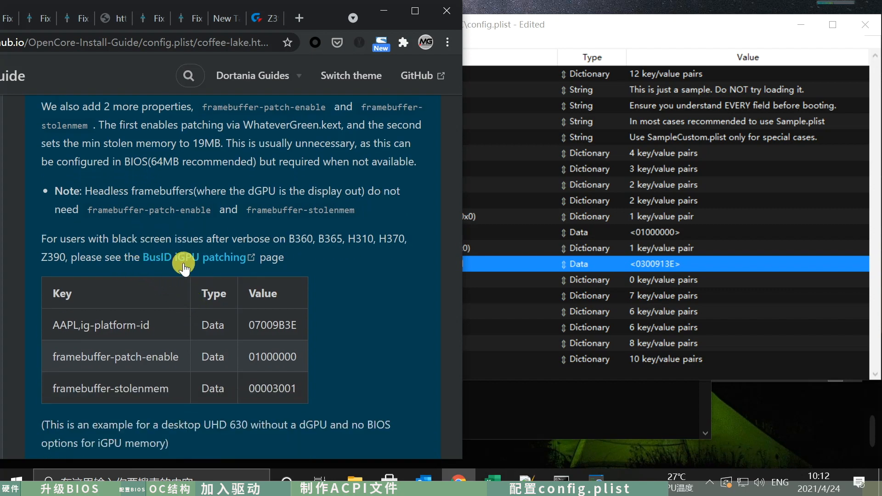
{"action": "scroll", "coordinate": [352, 285], "scroll_direction": "down", "scroll_amount": 1}
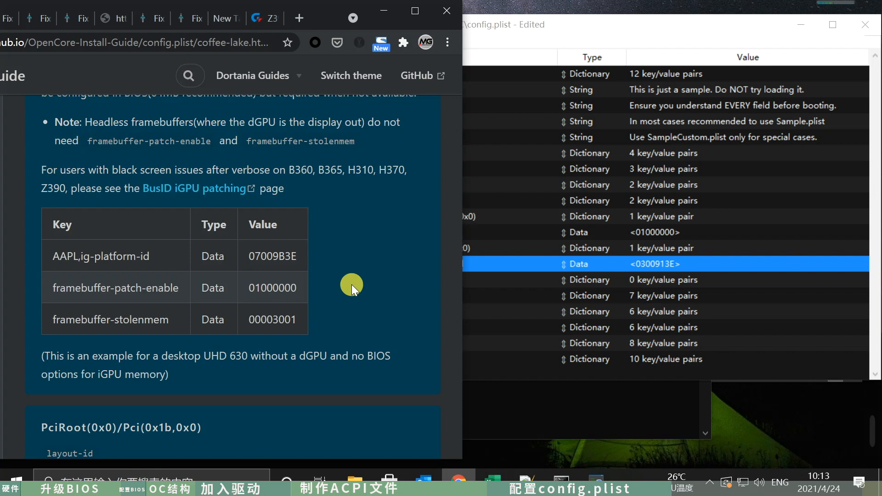
{"action": "scroll", "coordinate": [352, 285], "scroll_direction": "down", "scroll_amount": 1}
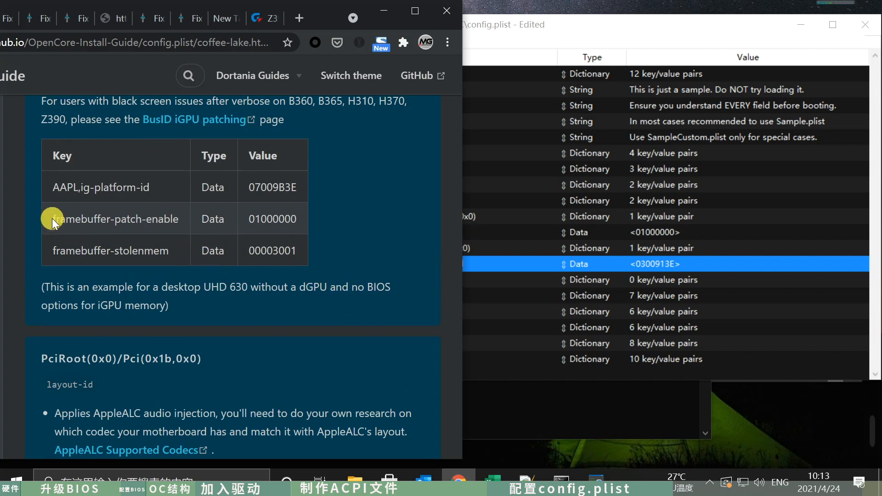
{"action": "left_click_drag", "start_coordinate": [52, 218], "coordinate": [182, 218]}
{"action": "right_click", "coordinate": [154, 218]}
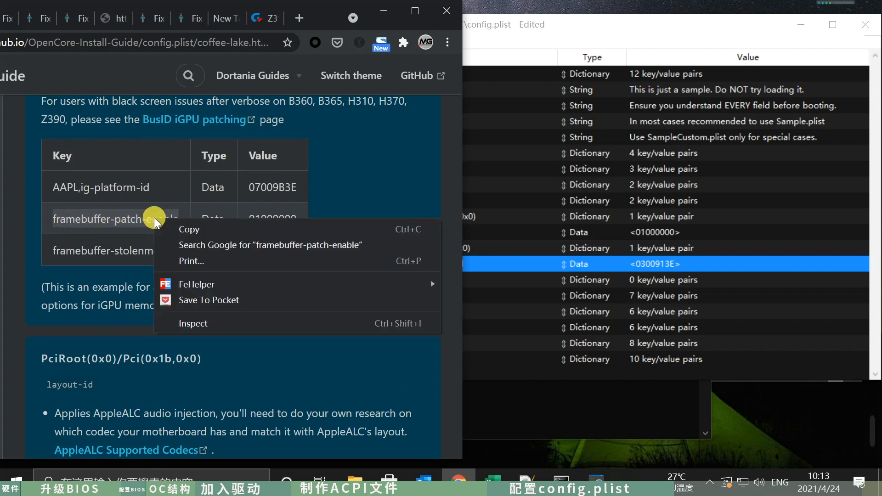
{"action": "left_click", "coordinate": [178, 228]}
{"action": "left_click", "coordinate": [551, 249]}
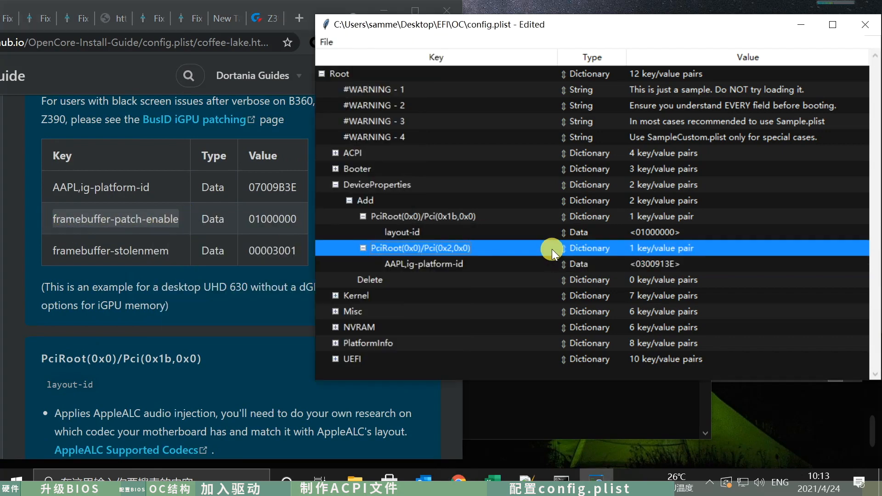
{"action": "right_click", "coordinate": [444, 248]}
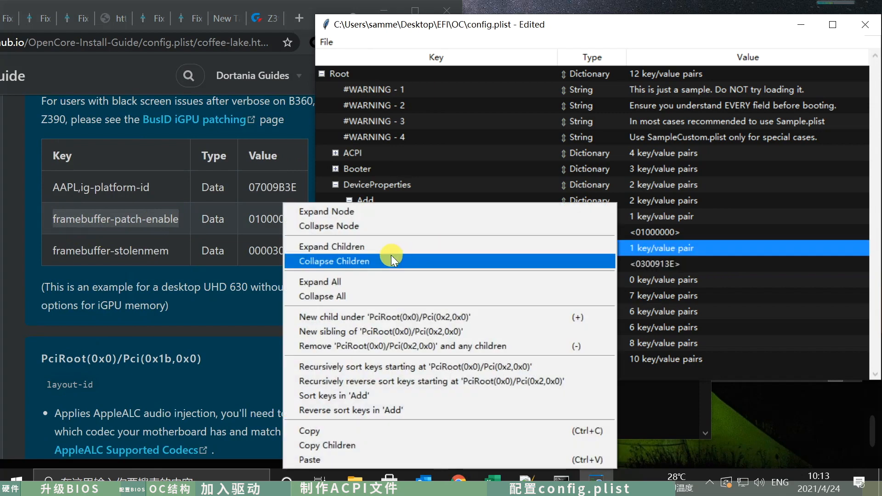
{"action": "left_click", "coordinate": [386, 318]}
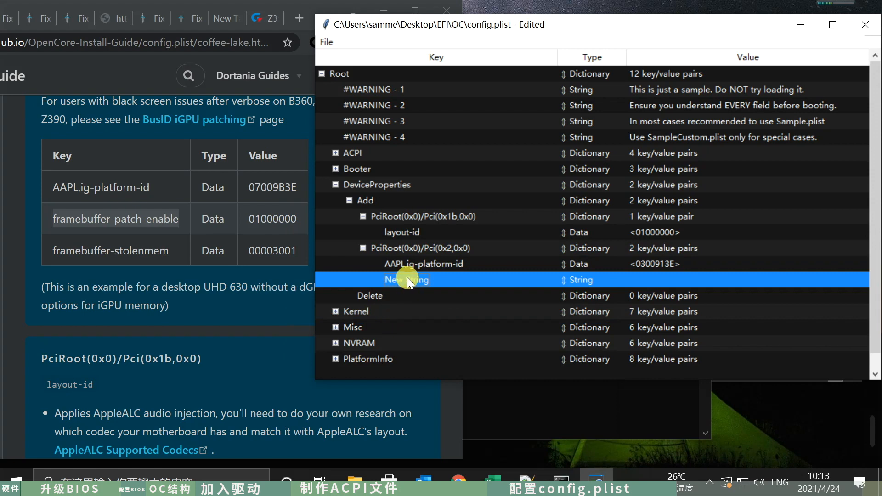
{"action": "key", "text": "ctrl+v"}
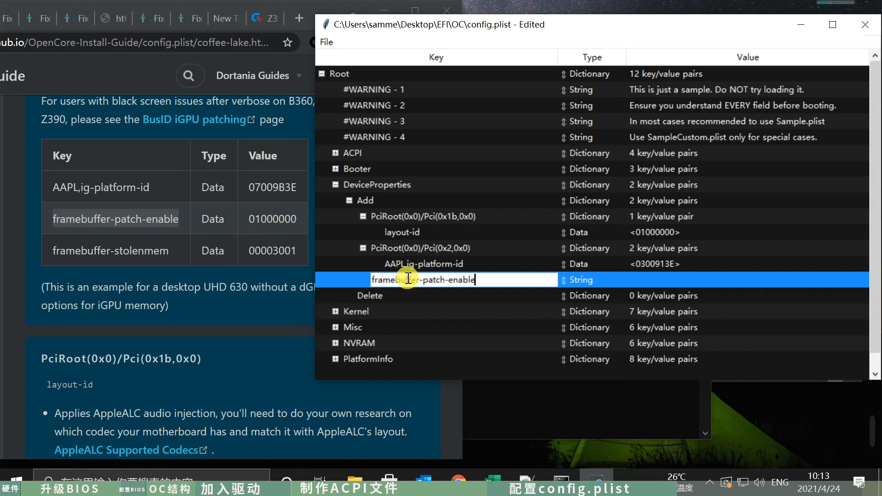
{"action": "left_click", "coordinate": [583, 279]}
- Set the framebuffer-patch-enable entry's type to Data and its value to 01000000, copied from the guide's table
{"action": "left_click", "coordinate": [276, 221]}
{"action": "double_click", "coordinate": [280, 218]}
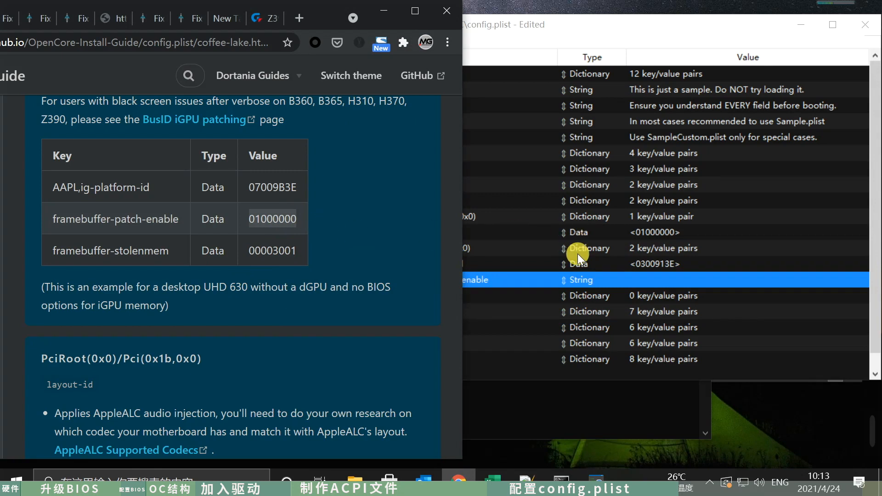
{"action": "left_click", "coordinate": [587, 276]}
{"action": "left_click", "coordinate": [602, 328]}
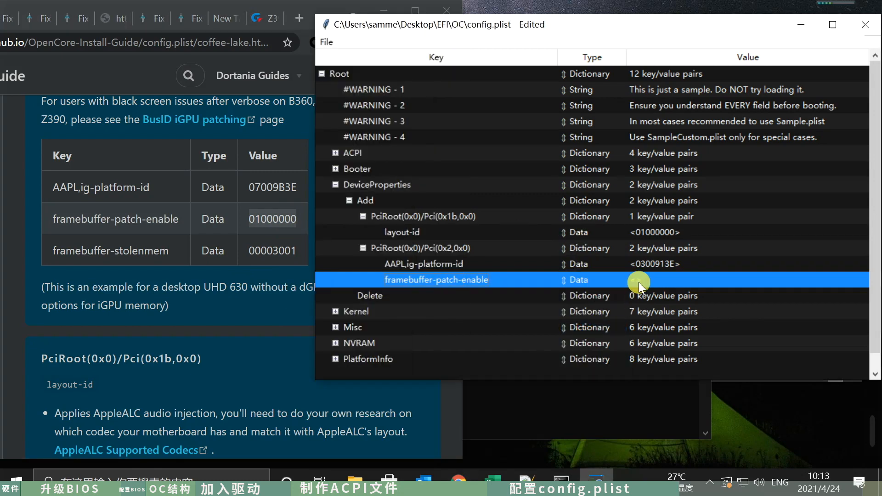
{"action": "double_click", "coordinate": [638, 282]}
{"action": "key", "text": "ctrl+v"}
{"action": "key", "text": "Return"}
- Add a sibling entry after framebuffer-patch-enable and name it framebuffer-stolenmem, copying the key from the guide's table
{"action": "left_click", "coordinate": [187, 280]}
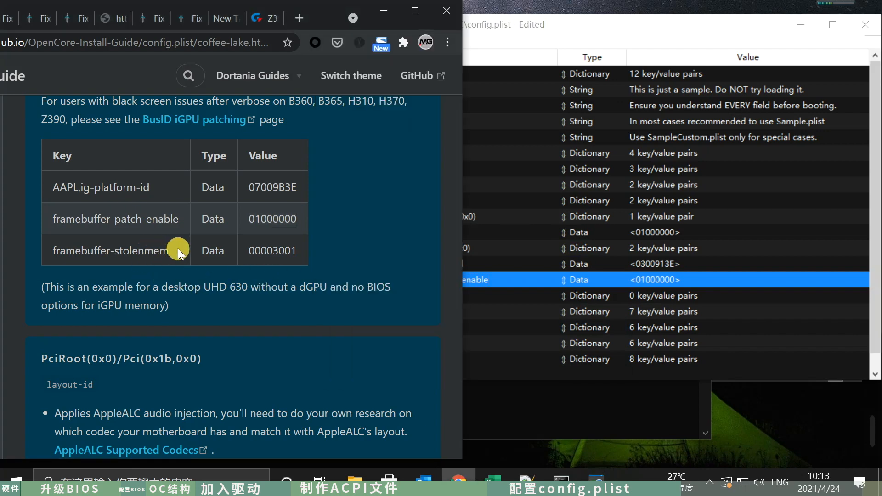
{"action": "left_click_drag", "start_coordinate": [179, 248], "coordinate": [43, 249]}
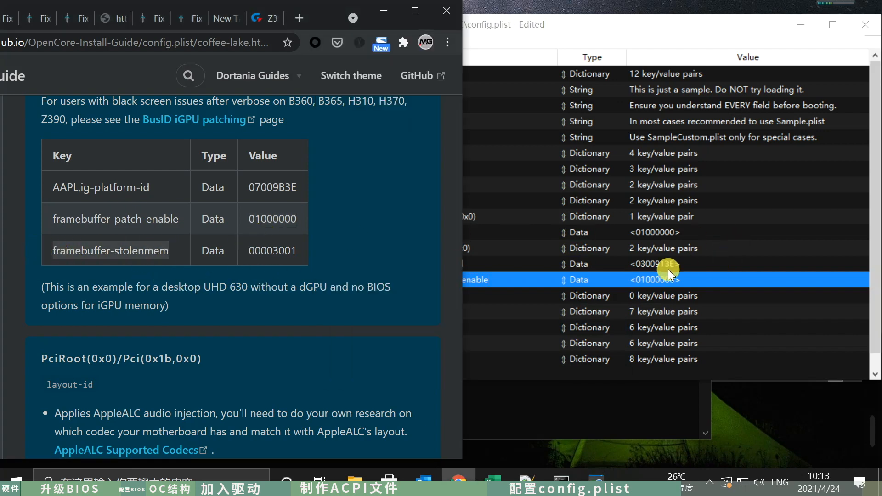
{"action": "left_click", "coordinate": [573, 274]}
{"action": "right_click", "coordinate": [450, 275]}
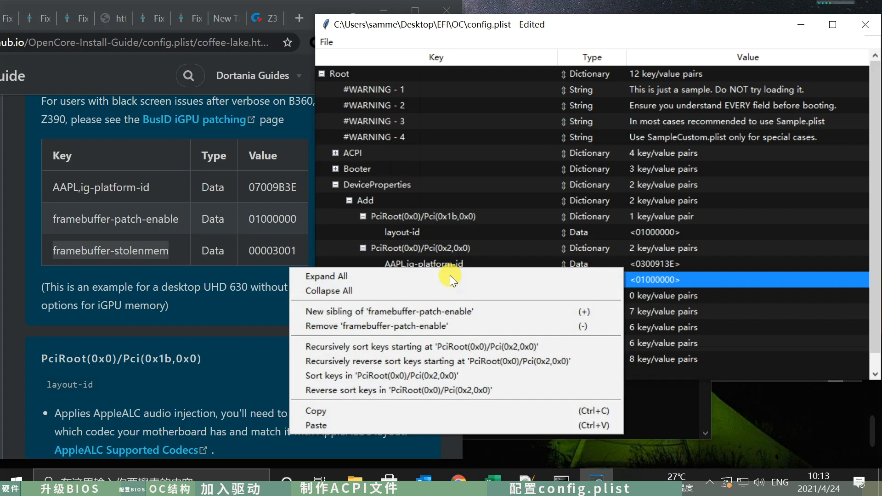
{"action": "left_click", "coordinate": [442, 313]}
{"action": "key", "text": "ctrl+v"}
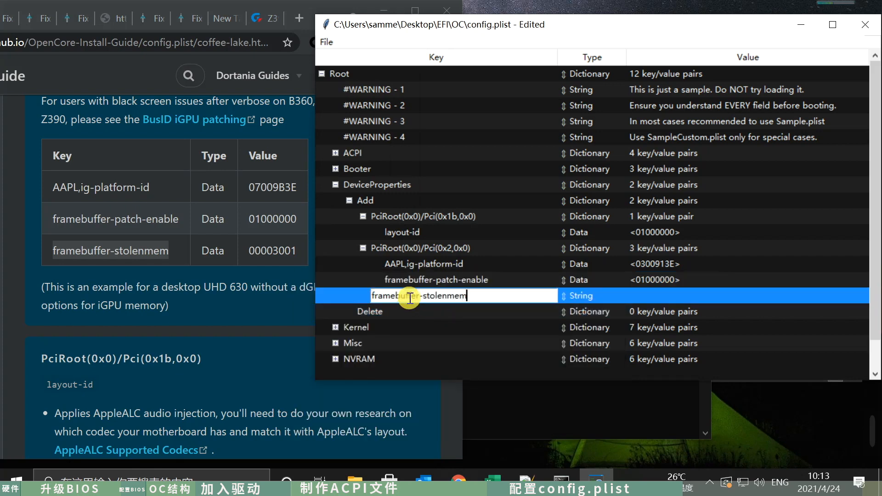
{"action": "key", "text": "Return"}
- Set the framebuffer-stolenmem entry's type to Data and its value to 00003001, copied from the guide's table
{"action": "left_click", "coordinate": [272, 250]}
{"action": "double_click", "coordinate": [274, 248]}
{"action": "left_click", "coordinate": [589, 298]}
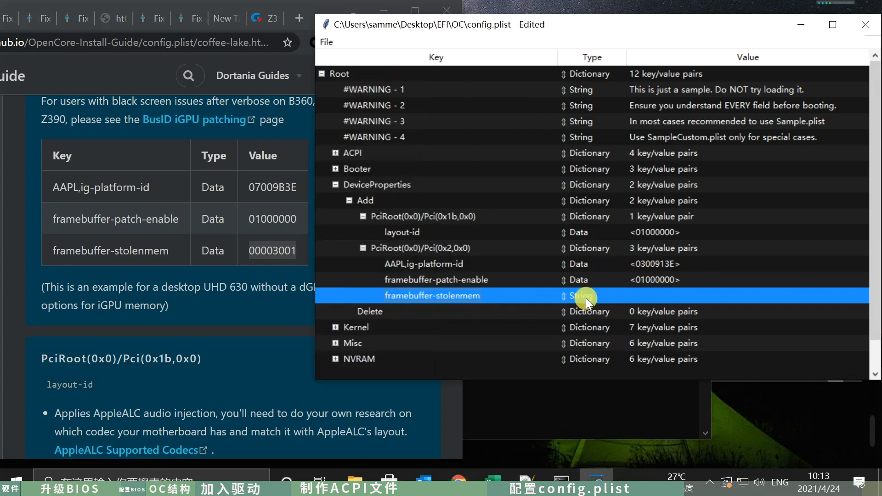
{"action": "left_click", "coordinate": [586, 298]}
{"action": "left_click", "coordinate": [593, 350]}
{"action": "left_click", "coordinate": [643, 297]}
{"action": "key", "text": "ctrl+v"}
{"action": "key", "text": "Return"}
- Continue to the guide's Kernel section, then collapse DeviceProperties and expand Kernel in config.plist
{"action": "left_click", "coordinate": [393, 315]}
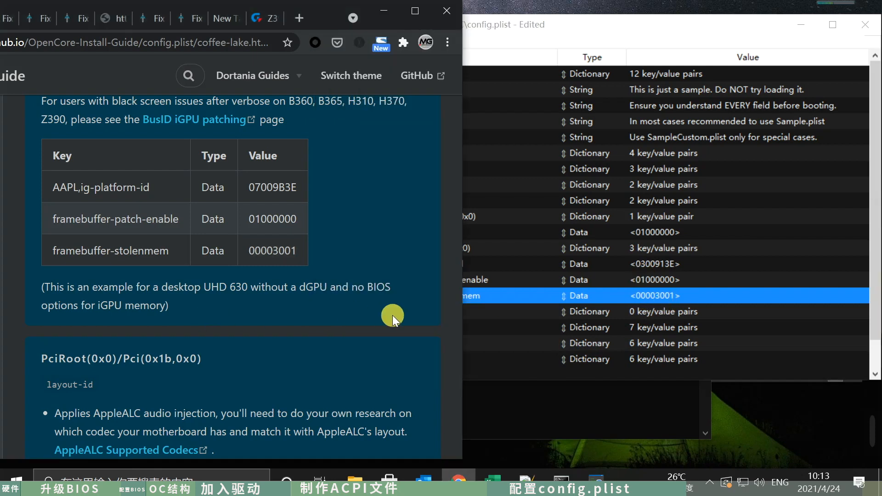
{"action": "scroll", "coordinate": [392, 316], "scroll_direction": "down", "scroll_amount": 5}
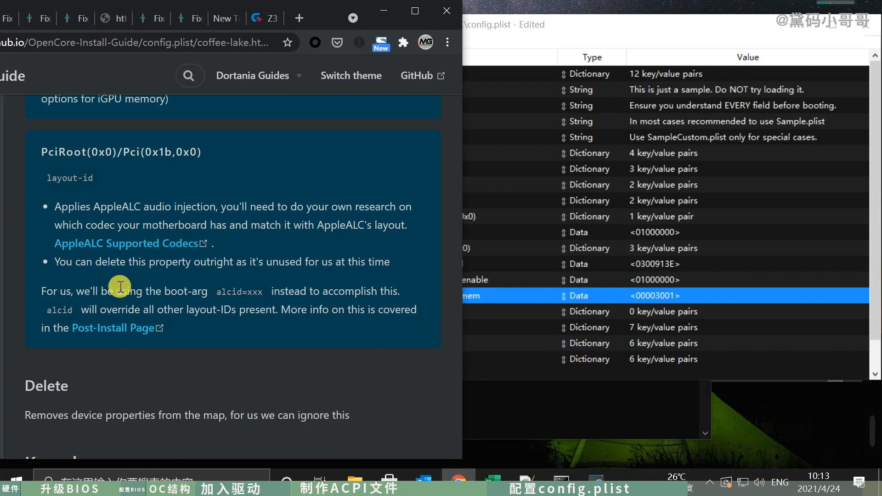
{"action": "scroll", "coordinate": [323, 345], "scroll_direction": "down", "scroll_amount": 5}
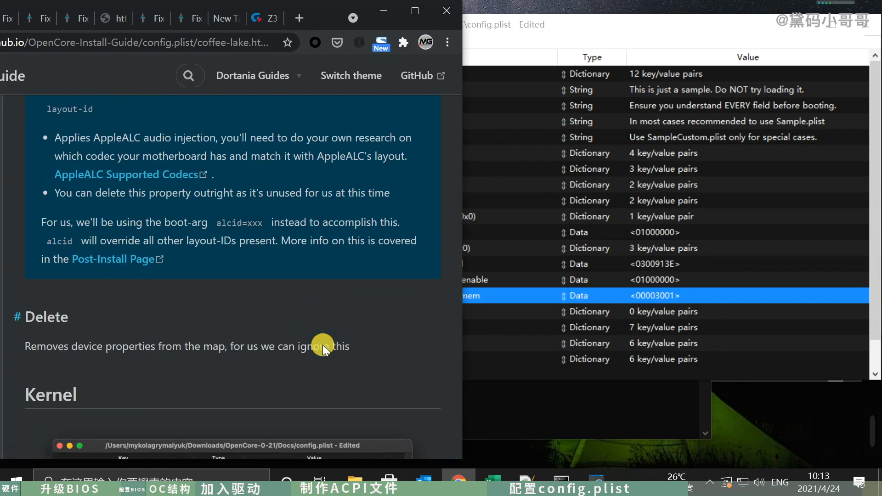
{"action": "scroll", "coordinate": [323, 344], "scroll_direction": "down", "scroll_amount": 3}
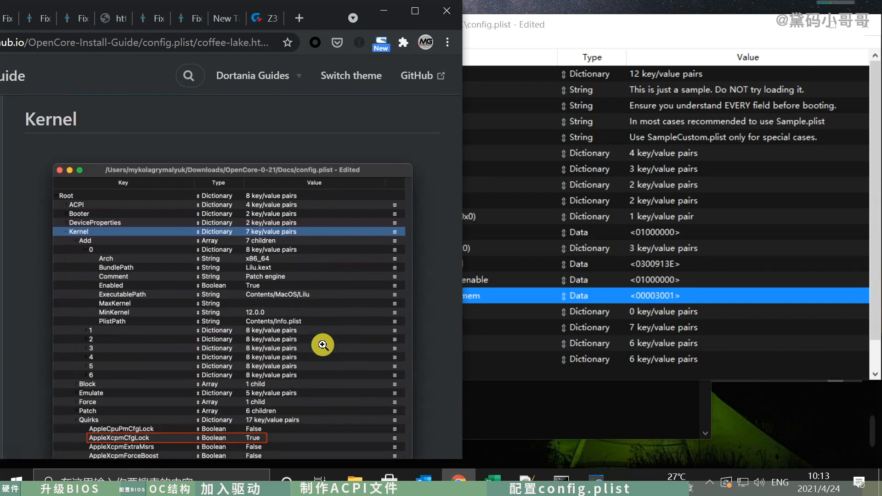
{"action": "left_click", "coordinate": [744, 340]}
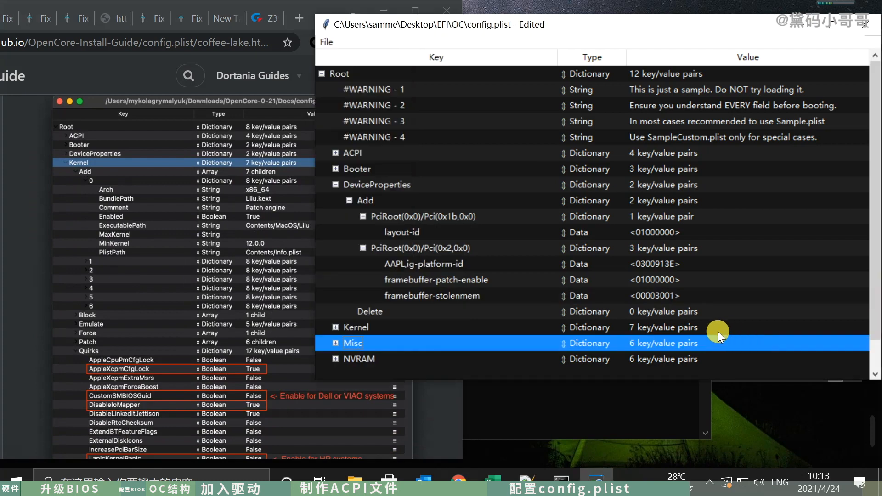
{"action": "left_click", "coordinate": [338, 181]}
{"action": "left_click", "coordinate": [336, 184]}
{"action": "left_click", "coordinate": [335, 201]}
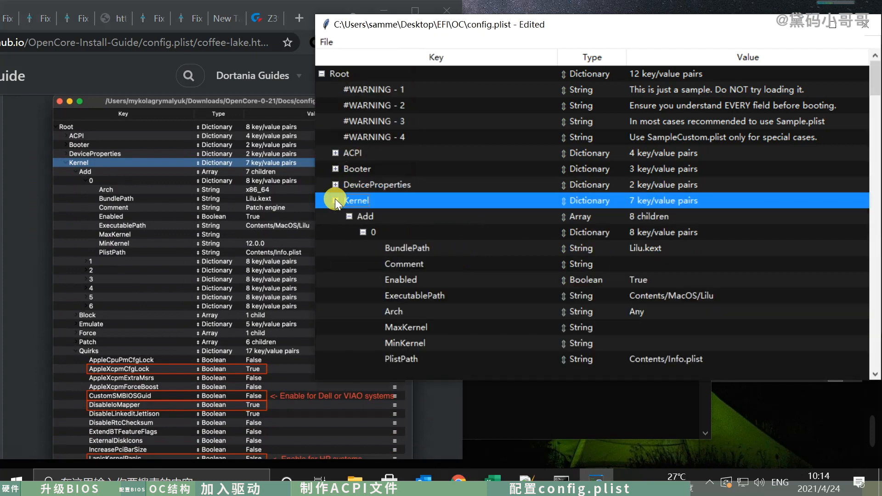
- Collapse the Add, Block, Emulate, Force, Patch, Quirks and Scheme groups under Kernel
{"action": "left_click", "coordinate": [350, 217]}
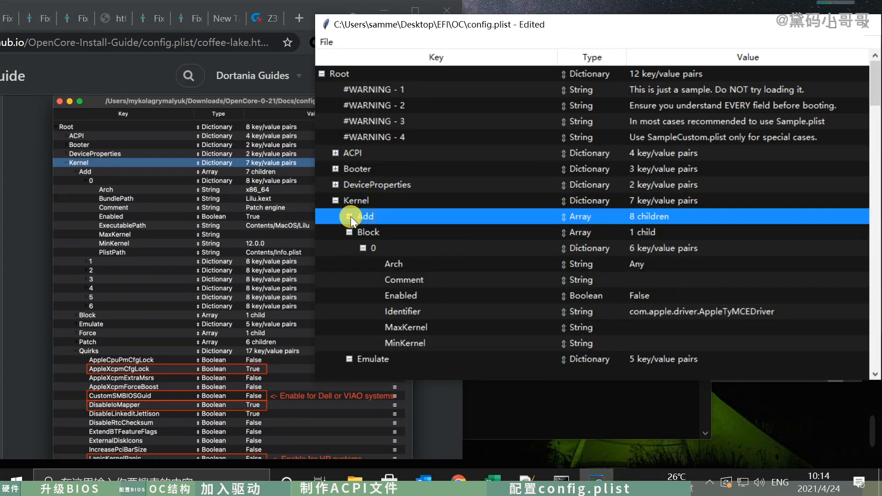
{"action": "left_click", "coordinate": [350, 232]}
{"action": "left_click", "coordinate": [348, 248]}
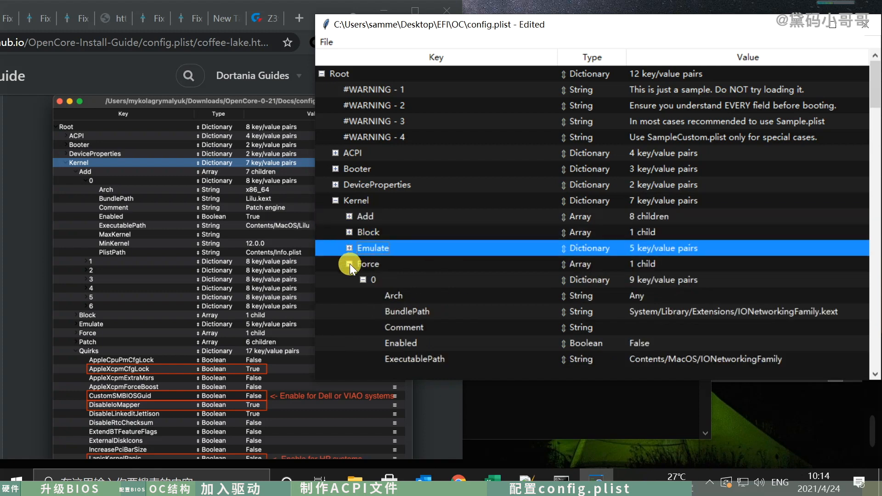
{"action": "left_click", "coordinate": [349, 265]}
{"action": "left_click", "coordinate": [348, 296]}
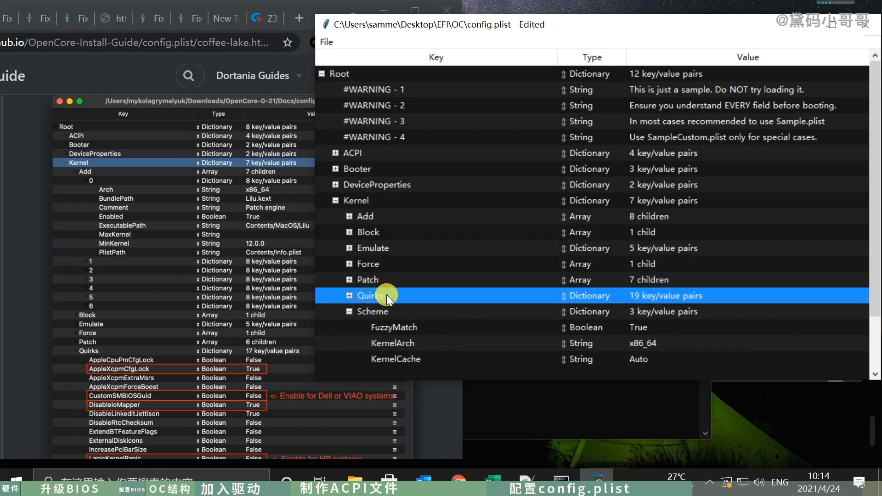
{"action": "left_click", "coordinate": [349, 311]}
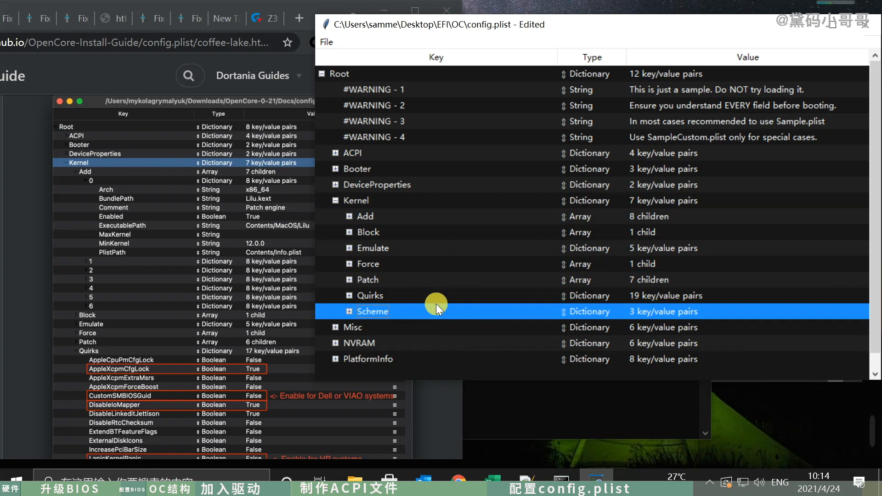
- Expand Quirks under Kernel and compare its entries with the guide's Kernel screenshot and table of quirks to enable
{"action": "scroll", "coordinate": [232, 305], "scroll_direction": "down", "scroll_amount": 4}
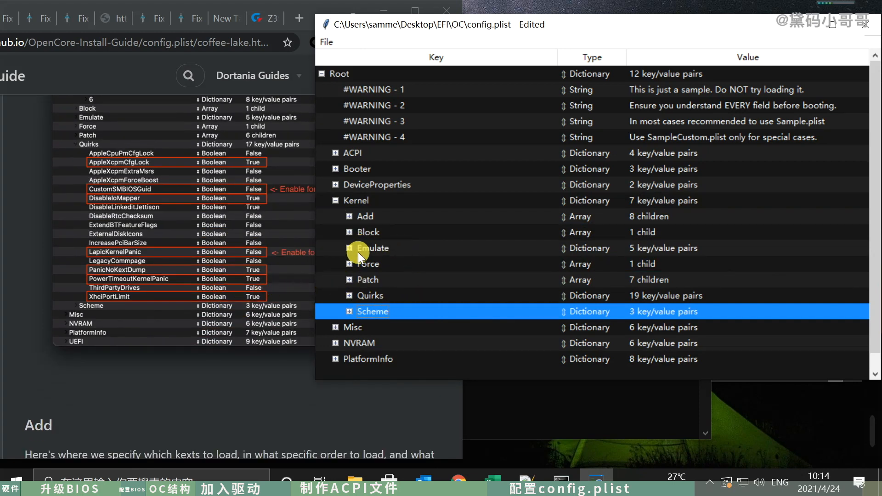
{"action": "left_click", "coordinate": [348, 296]}
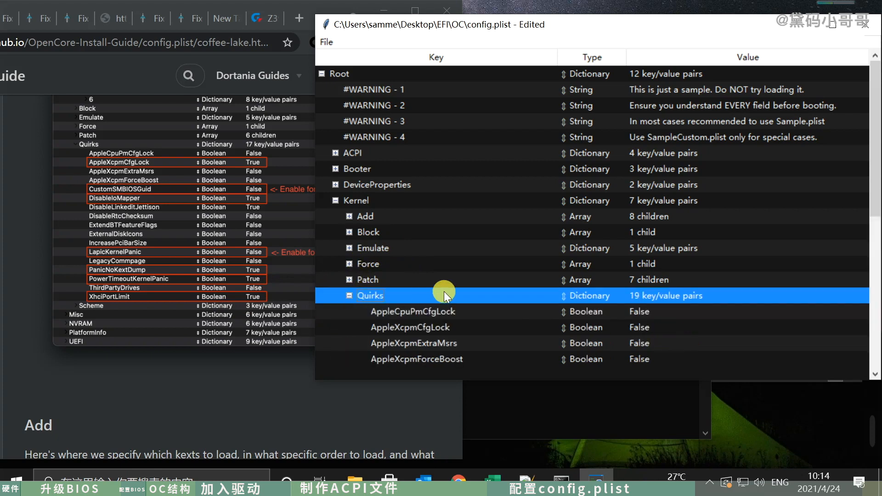
{"action": "scroll", "coordinate": [461, 289], "scroll_direction": "down", "scroll_amount": 1}
{"action": "left_click", "coordinate": [471, 281]}
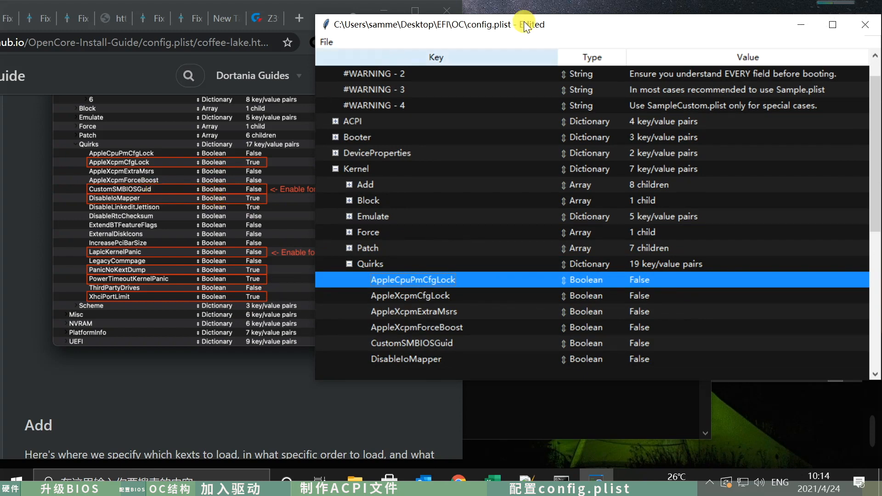
{"action": "left_click_drag", "start_coordinate": [479, 26], "coordinate": [500, 22]}
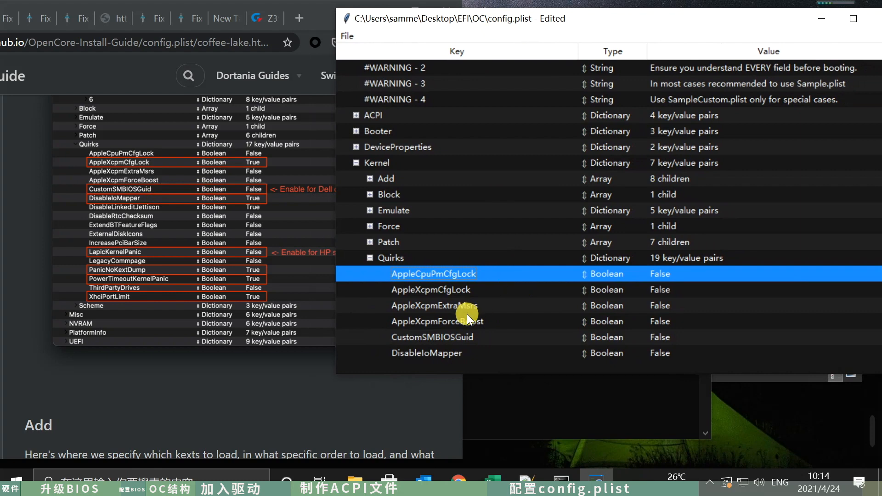
{"action": "left_click", "coordinate": [471, 336]}
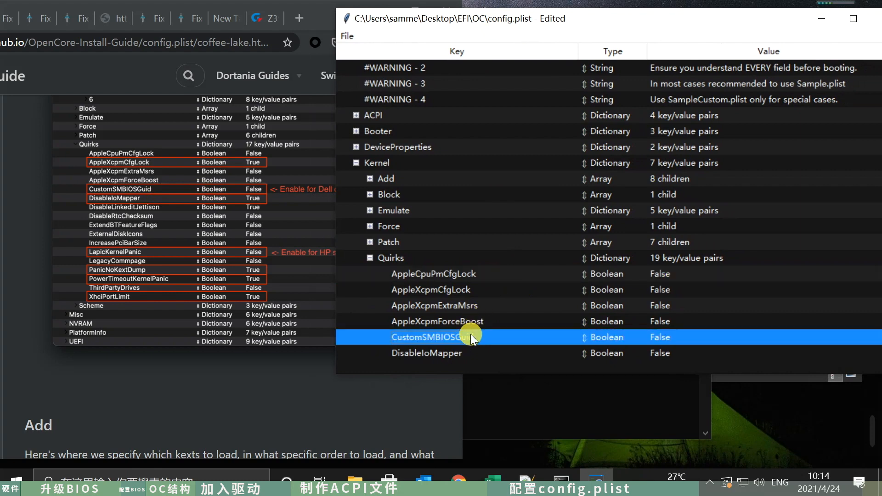
{"action": "scroll", "coordinate": [471, 334], "scroll_direction": "down", "scroll_amount": 1}
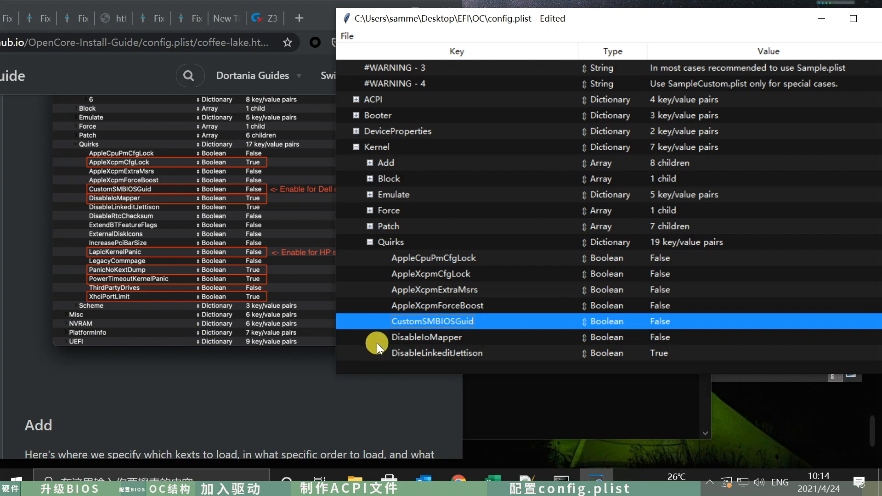
{"action": "left_click", "coordinate": [439, 339]}
{"action": "scroll", "coordinate": [257, 343], "scroll_direction": "down", "scroll_amount": 9}
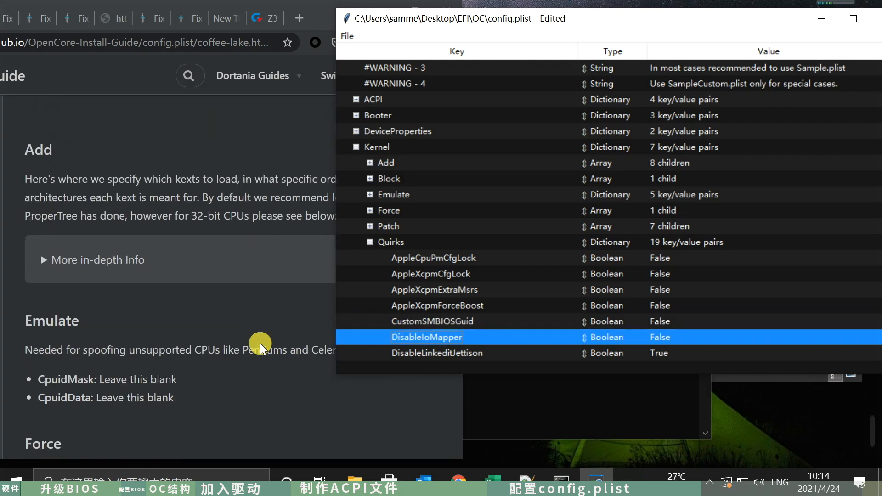
{"action": "scroll", "coordinate": [260, 343], "scroll_direction": "down", "scroll_amount": 9}
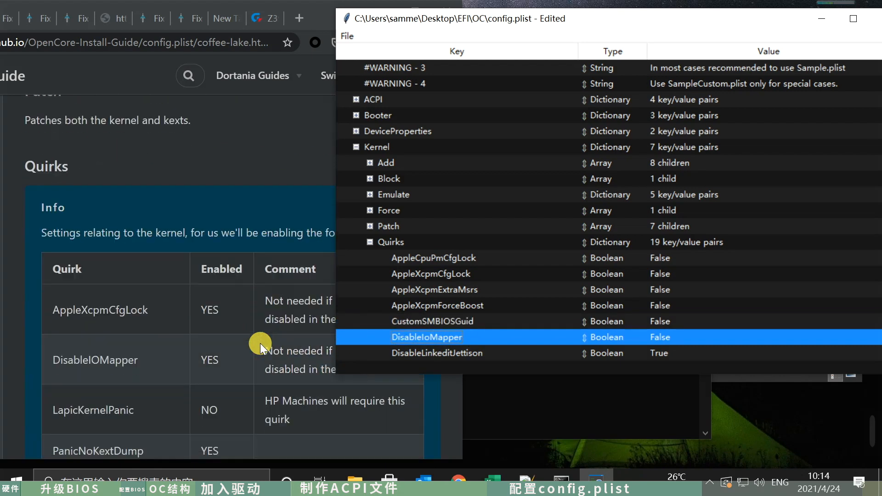
{"action": "left_click", "coordinate": [356, 397]}
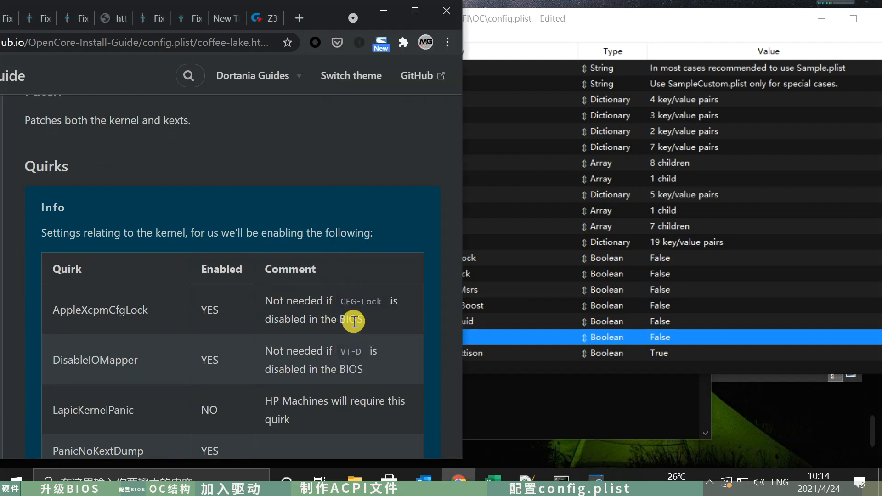
{"action": "scroll", "coordinate": [399, 325], "scroll_direction": "down", "scroll_amount": 3}
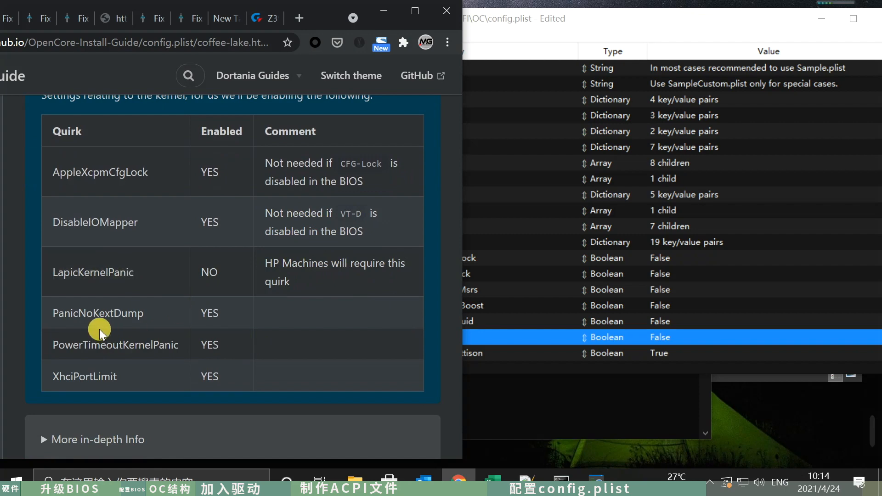
- Set PanicNoKextDump and PowerTimeoutKernelPanic to True in the Kernel Quirks of config.plist
{"action": "left_click", "coordinate": [566, 289]}
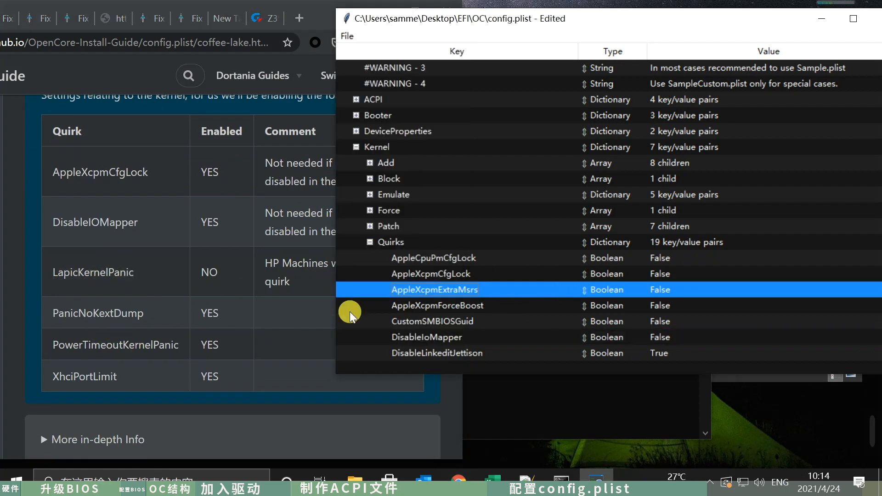
{"action": "scroll", "coordinate": [465, 295], "scroll_direction": "down", "scroll_amount": 1}
{"action": "scroll", "coordinate": [468, 290], "scroll_direction": "down", "scroll_amount": 7}
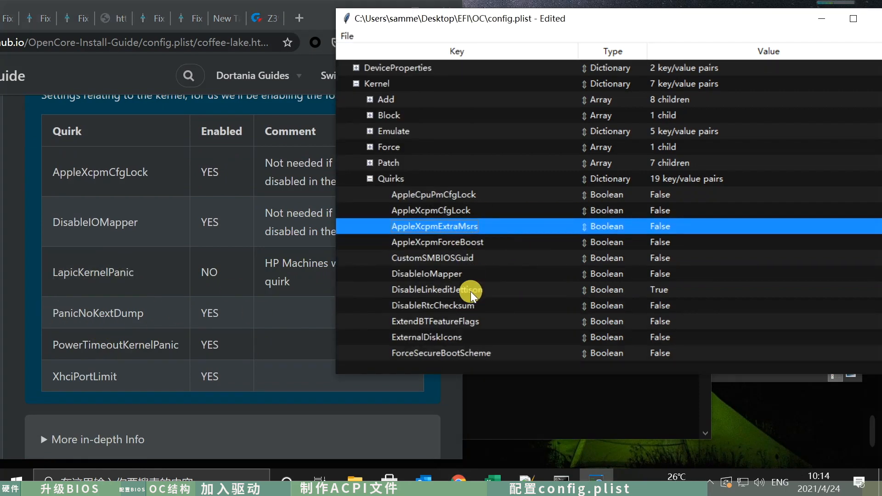
{"action": "scroll", "coordinate": [471, 291], "scroll_direction": "down", "scroll_amount": 3}
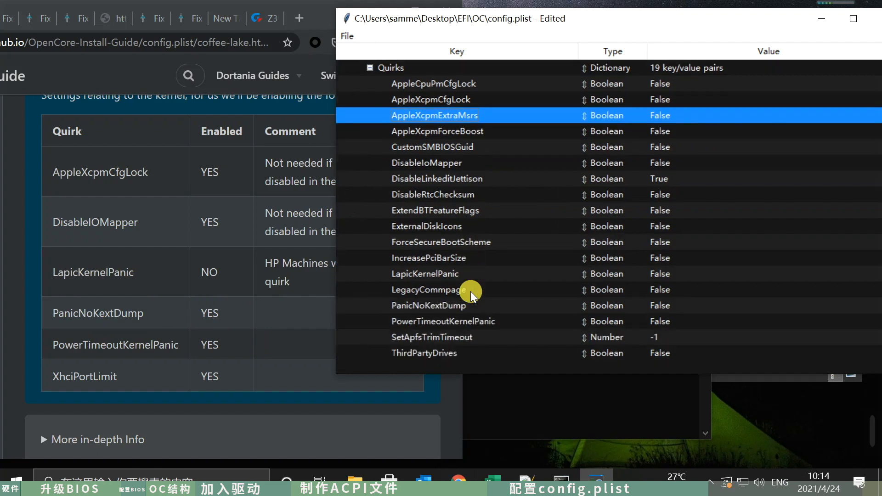
{"action": "left_click", "coordinate": [439, 306]}
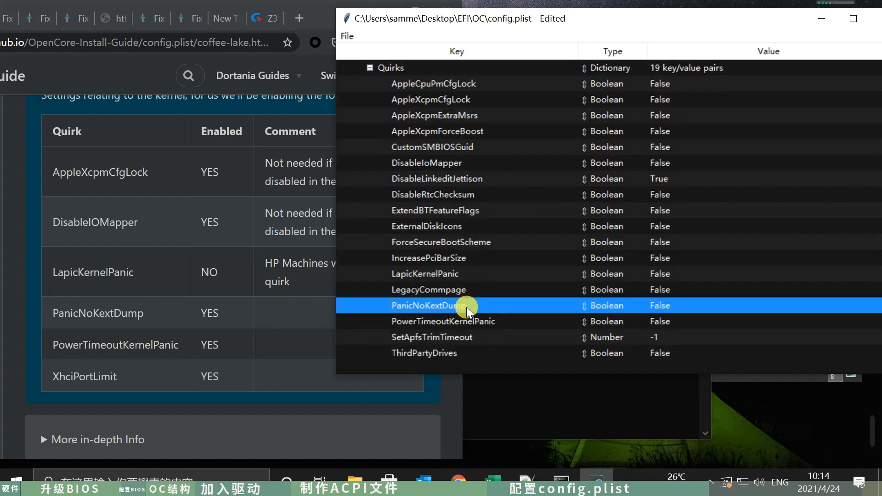
{"action": "left_click", "coordinate": [649, 305]}
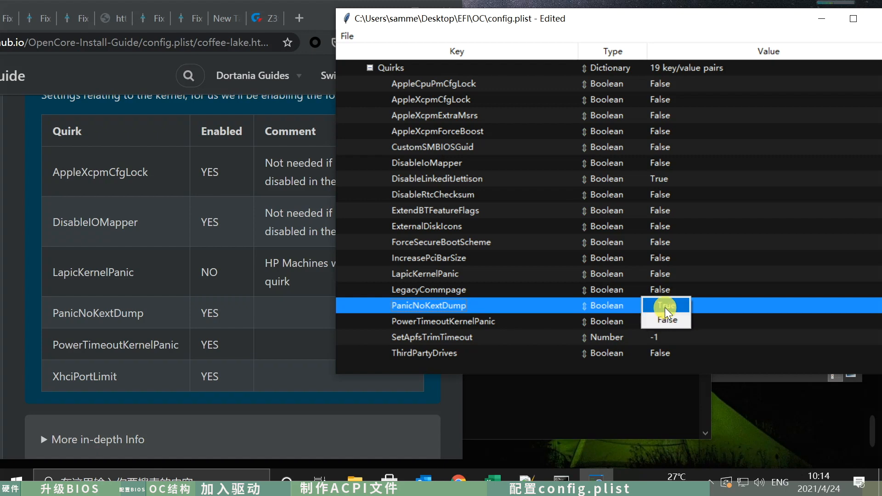
{"action": "left_click", "coordinate": [496, 322]}
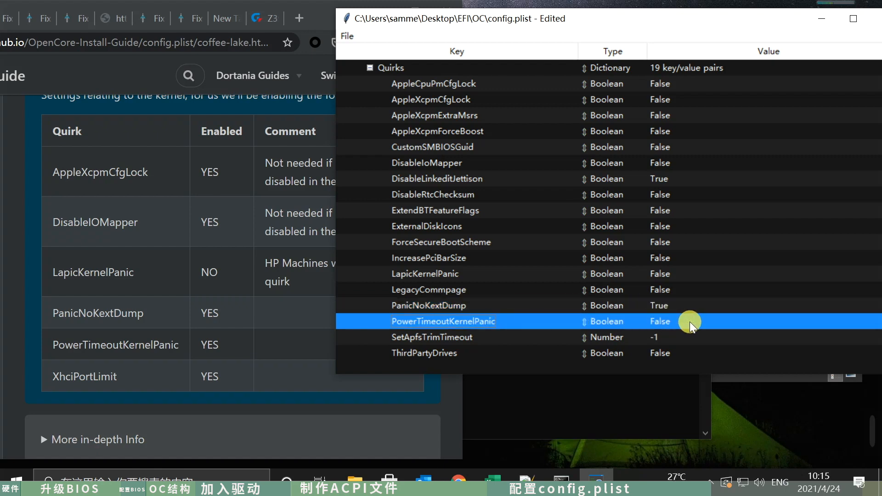
{"action": "left_click", "coordinate": [665, 321]}
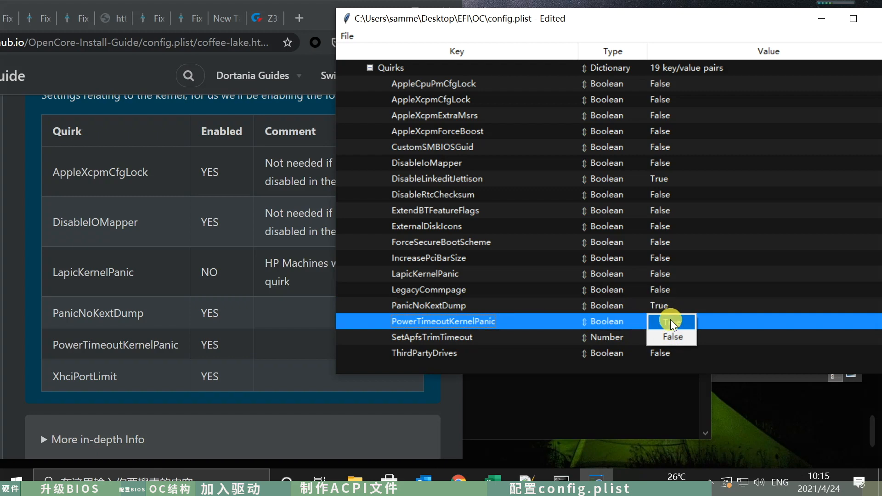
- Set the XhciPortLimit quirk under Kernel to True
{"action": "left_click", "coordinate": [491, 338]}
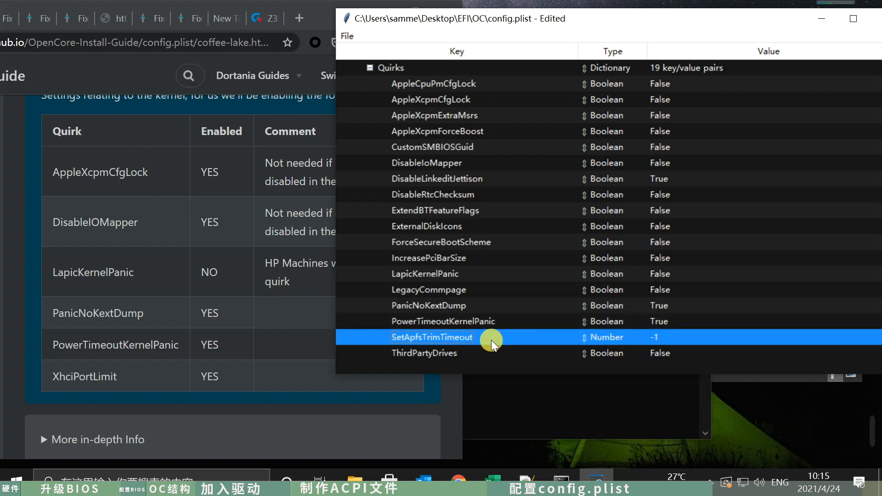
{"action": "scroll", "coordinate": [491, 340], "scroll_direction": "down", "scroll_amount": 2}
{"action": "left_click", "coordinate": [475, 337]}
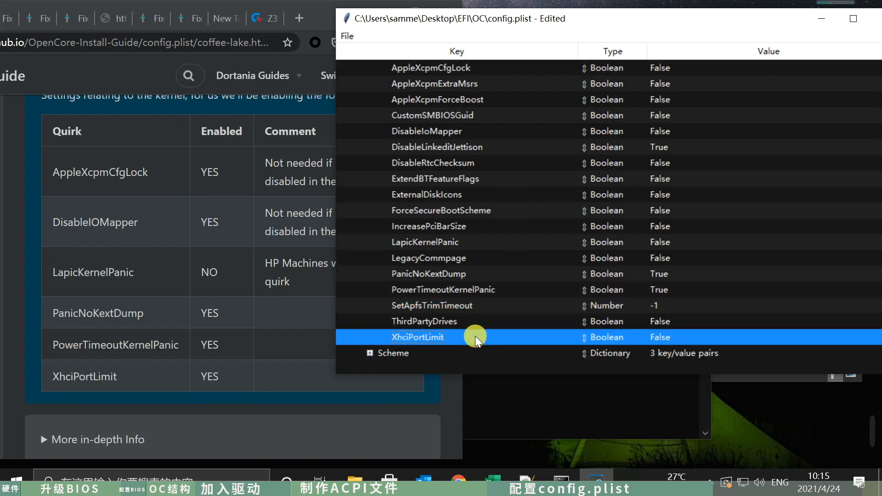
{"action": "left_click", "coordinate": [659, 337]}
{"action": "left_click", "coordinate": [436, 370]}
- Continue to the guide's Misc section, then collapse Kernel and its Quirks and expand Misc in config.plist
{"action": "left_click", "coordinate": [437, 385]}
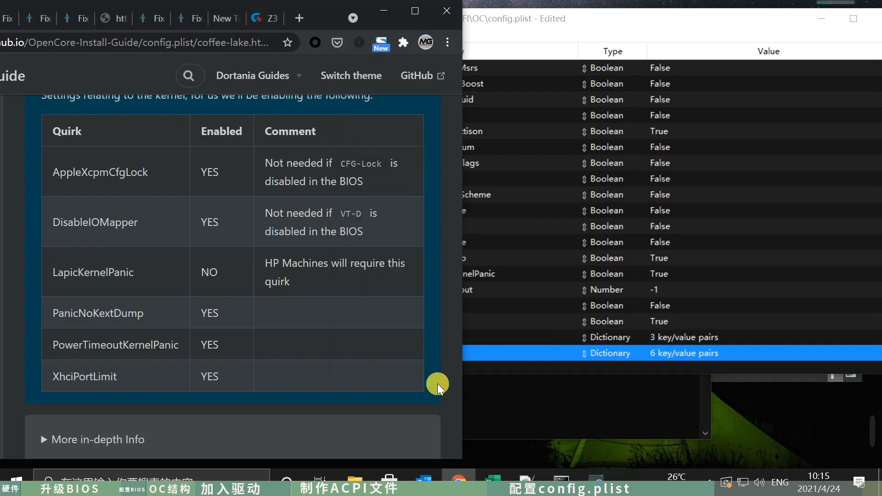
{"action": "scroll", "coordinate": [437, 384], "scroll_direction": "down", "scroll_amount": 10}
{"action": "scroll", "coordinate": [438, 382], "scroll_direction": "down", "scroll_amount": 1}
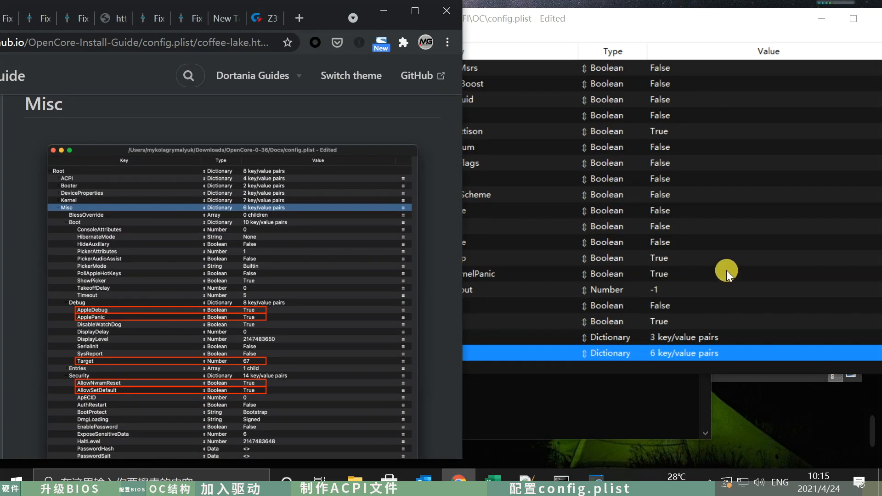
{"action": "left_click", "coordinate": [739, 272]}
{"action": "scroll", "coordinate": [443, 214], "scroll_direction": "up", "scroll_amount": 2}
{"action": "left_click", "coordinate": [370, 99]}
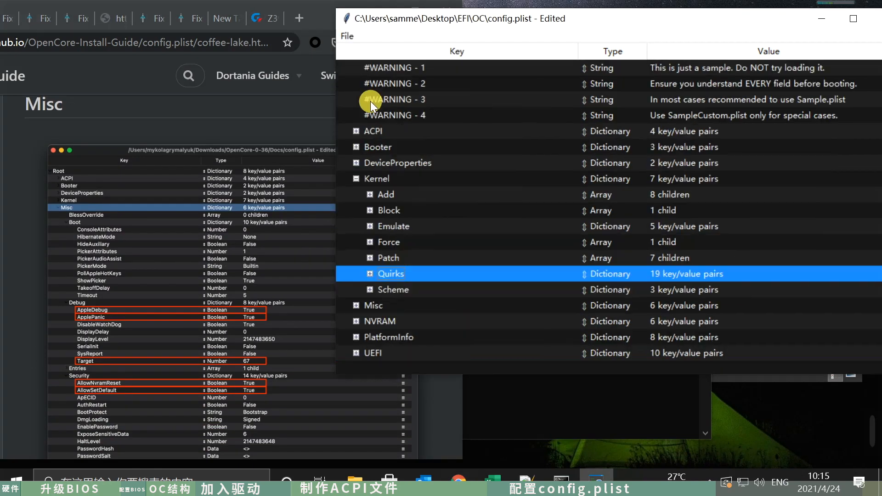
{"action": "left_click", "coordinate": [356, 178]}
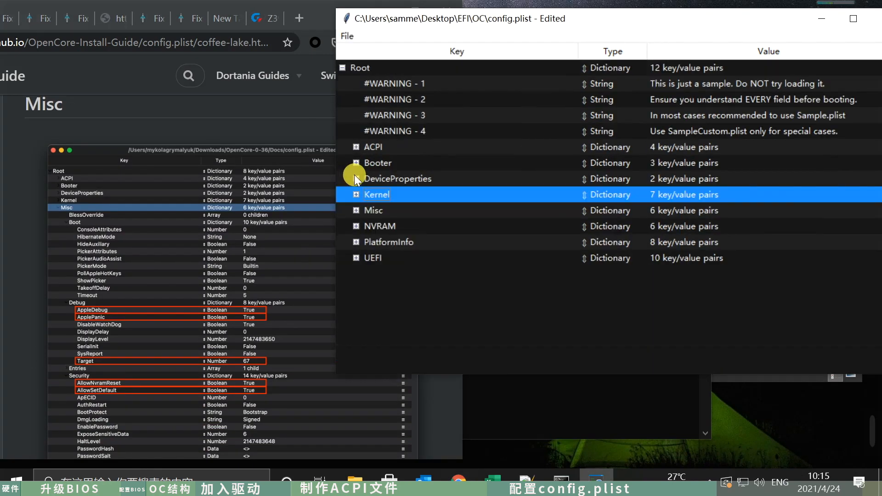
{"action": "left_click", "coordinate": [356, 210]}
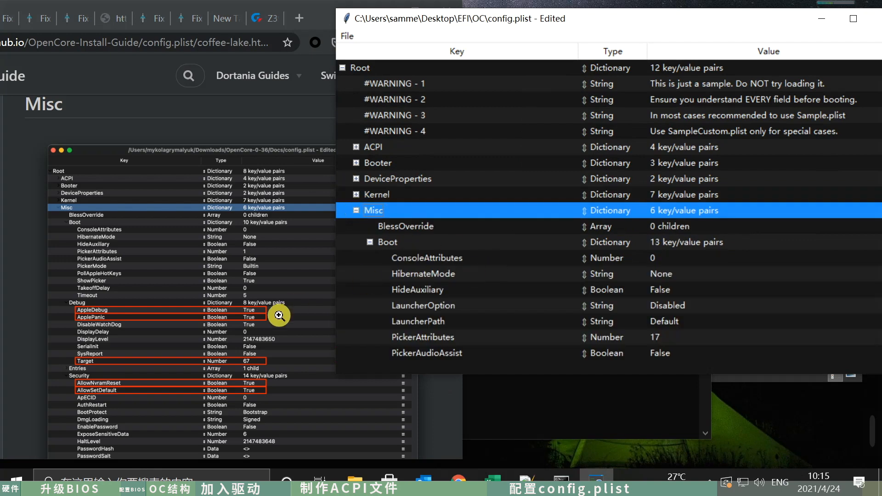
- Collapse Boot under Misc and set AppleDebug and ApplePanic in the Debug group to True, following the guide's screenshot
{"action": "scroll", "coordinate": [302, 313], "scroll_direction": "down", "scroll_amount": 1}
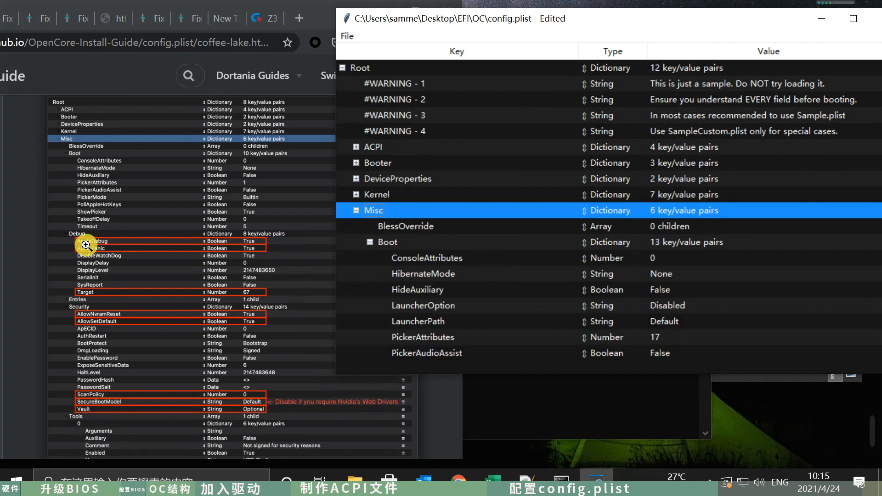
{"action": "left_click", "coordinate": [370, 242]}
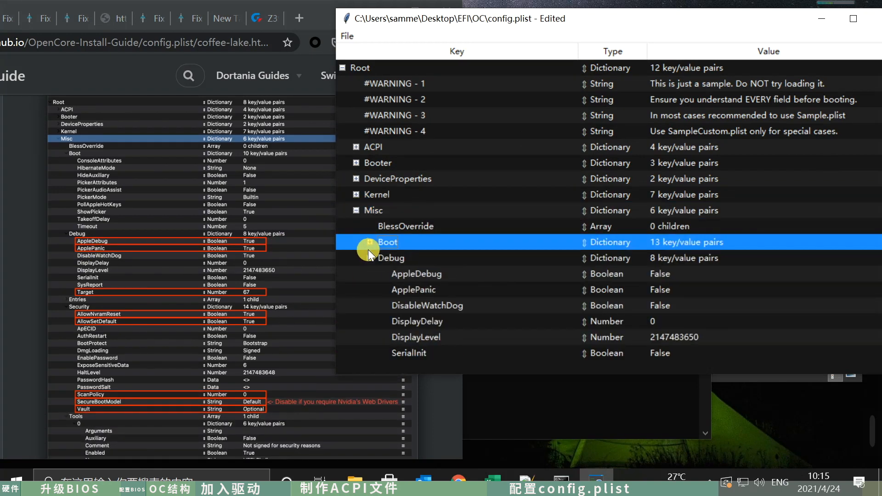
{"action": "scroll", "coordinate": [487, 299], "scroll_direction": "down", "scroll_amount": 3}
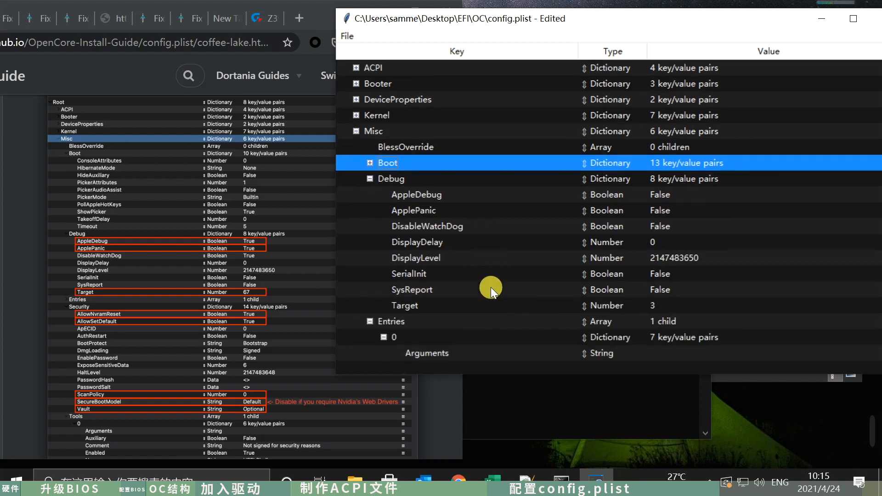
{"action": "scroll", "coordinate": [469, 267], "scroll_direction": "down", "scroll_amount": 1}
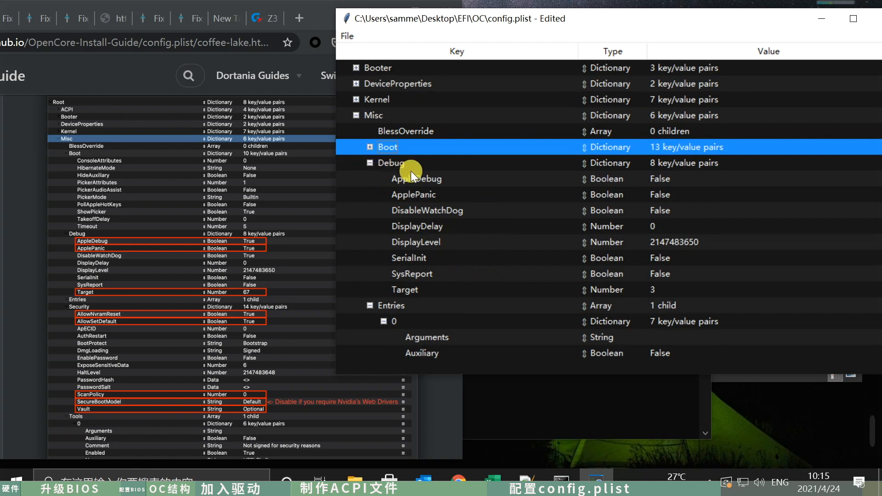
{"action": "left_click", "coordinate": [425, 179]}
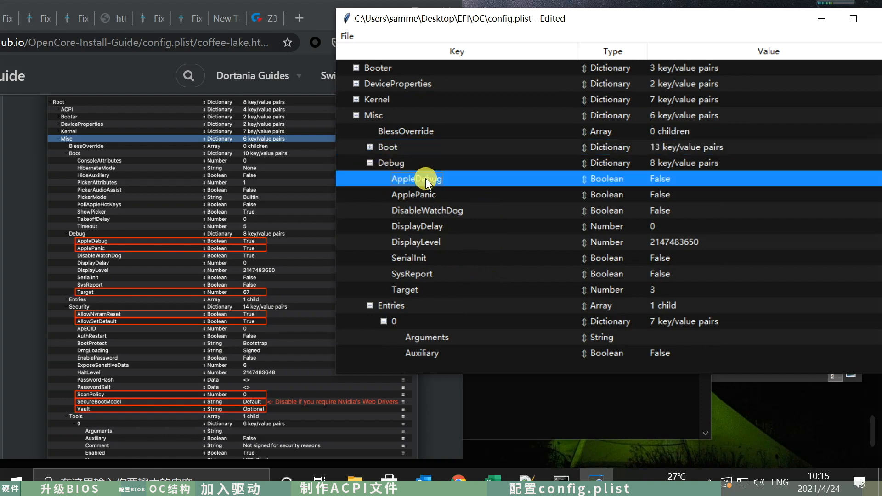
{"action": "left_click", "coordinate": [660, 177]}
{"action": "left_click", "coordinate": [664, 180]}
{"action": "left_click", "coordinate": [667, 192]}
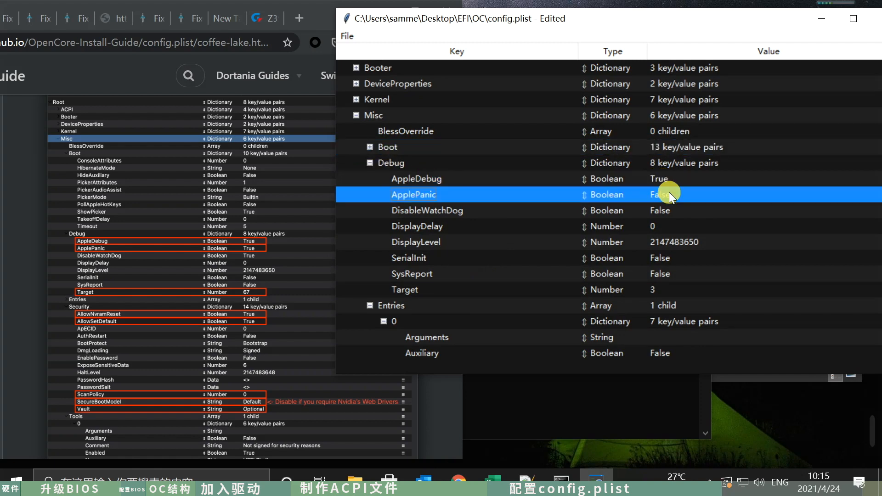
{"action": "left_click", "coordinate": [667, 192]}
{"action": "left_click", "coordinate": [662, 195]}
- Set the Target value in Misc's Debug group to 67
{"action": "left_click", "coordinate": [661, 290]}
{"action": "left_click", "coordinate": [661, 290]}
{"action": "type", "text": "67"}
{"action": "key", "text": "Return"}
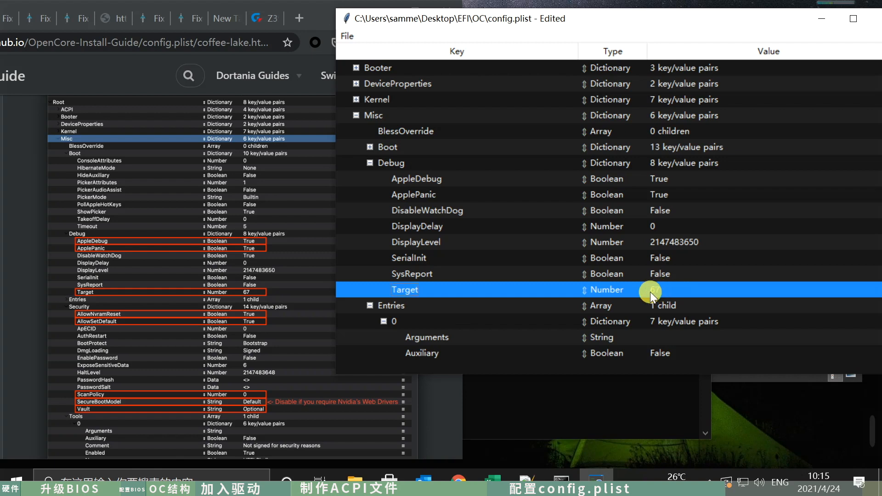
- Collapse Entries under Misc and set AllowNvramReset and AllowSetDefault in the Security group to True
{"action": "scroll", "coordinate": [472, 303], "scroll_direction": "down", "scroll_amount": 1}
{"action": "left_click", "coordinate": [369, 274]}
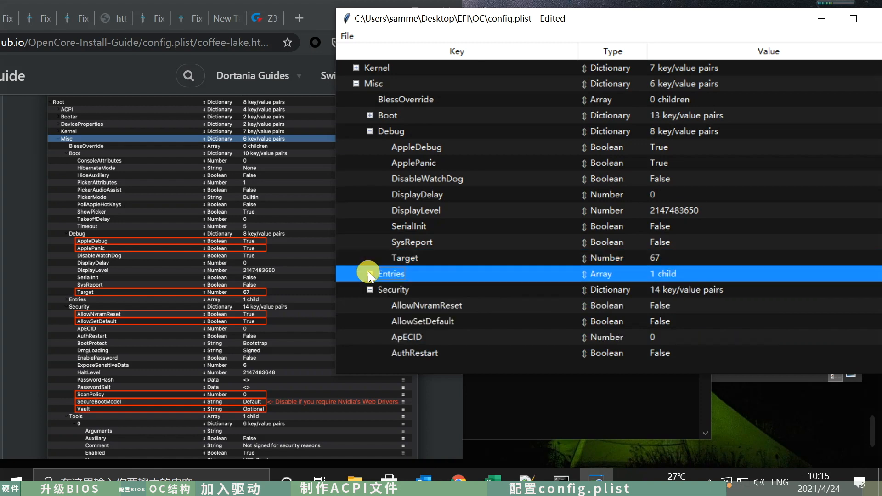
{"action": "scroll", "coordinate": [482, 290], "scroll_direction": "down", "scroll_amount": 2}
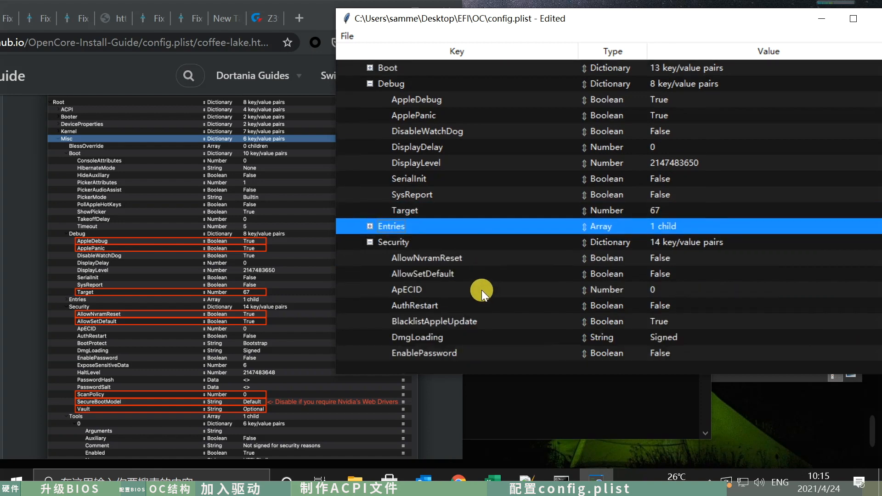
{"action": "left_click", "coordinate": [456, 257]}
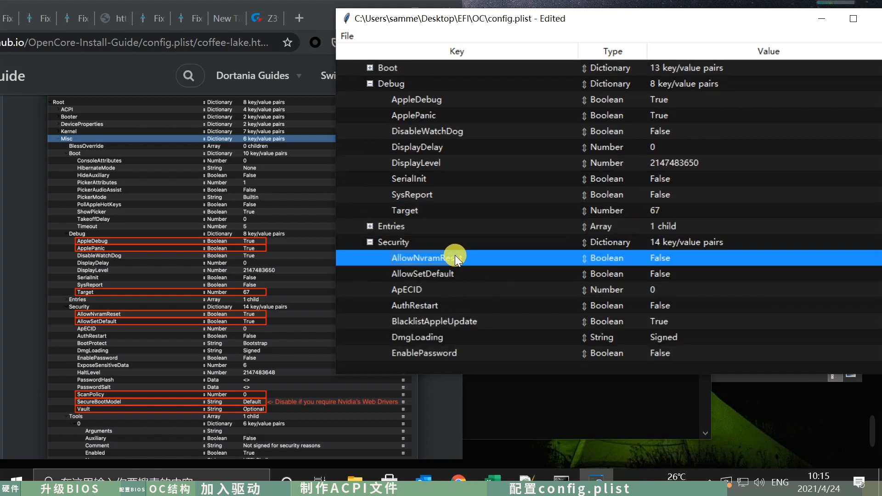
{"action": "double_click", "coordinate": [664, 258]}
{"action": "left_click", "coordinate": [666, 260]}
{"action": "left_click", "coordinate": [662, 273]}
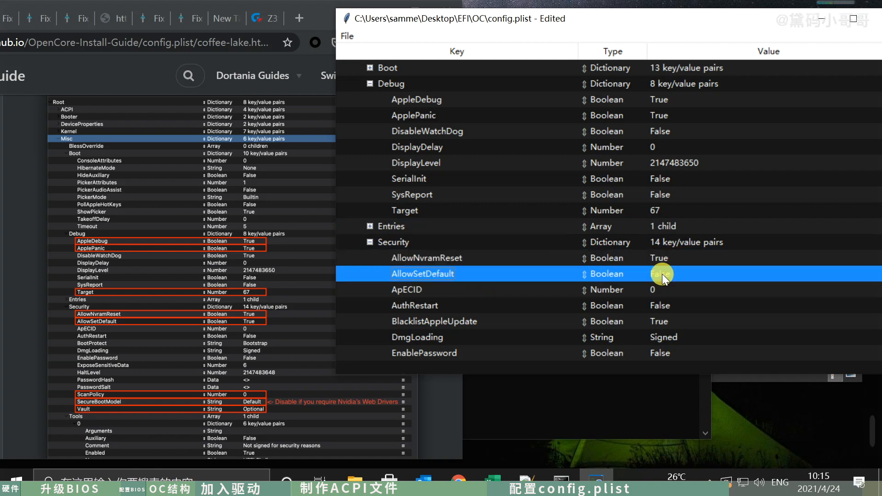
{"action": "double_click", "coordinate": [662, 273]}
{"action": "left_click", "coordinate": [662, 275]}
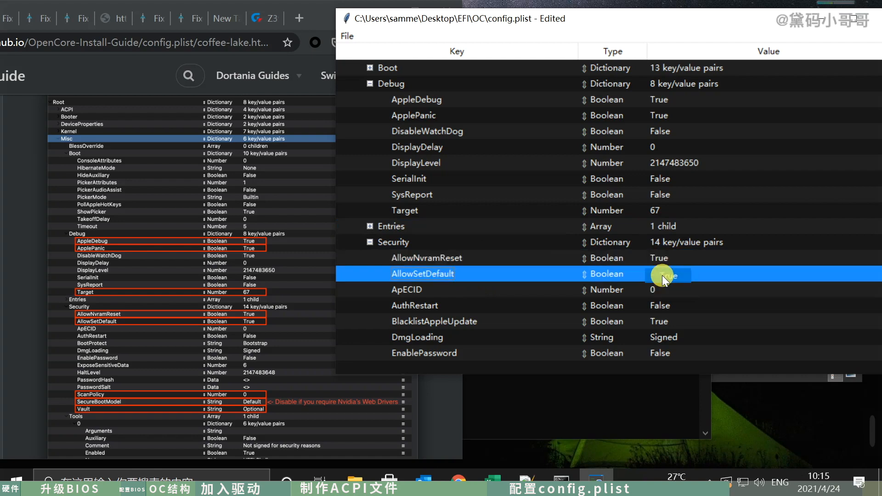
- Set ScanPolicy in Misc's Security group to 0
{"action": "left_click", "coordinate": [668, 300]}
{"action": "scroll", "coordinate": [669, 299], "scroll_direction": "down", "scroll_amount": 1}
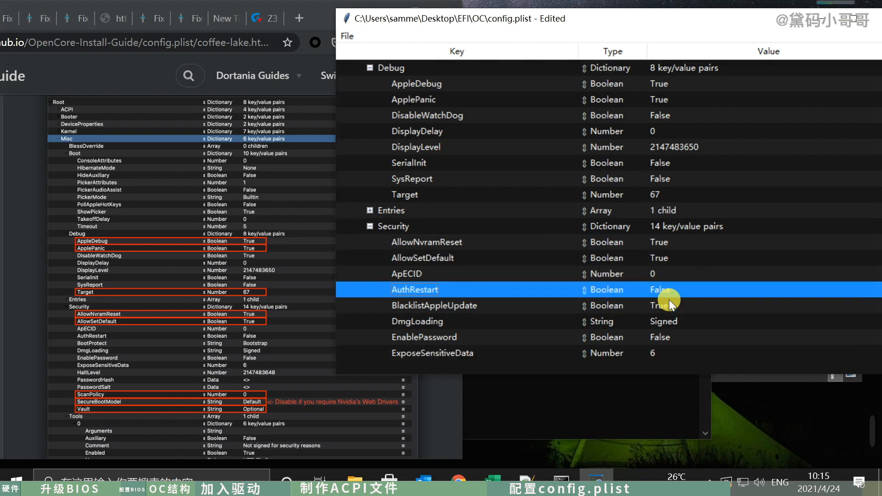
{"action": "scroll", "coordinate": [657, 320], "scroll_direction": "down", "scroll_amount": 1}
{"action": "scroll", "coordinate": [660, 316], "scroll_direction": "down", "scroll_amount": 2}
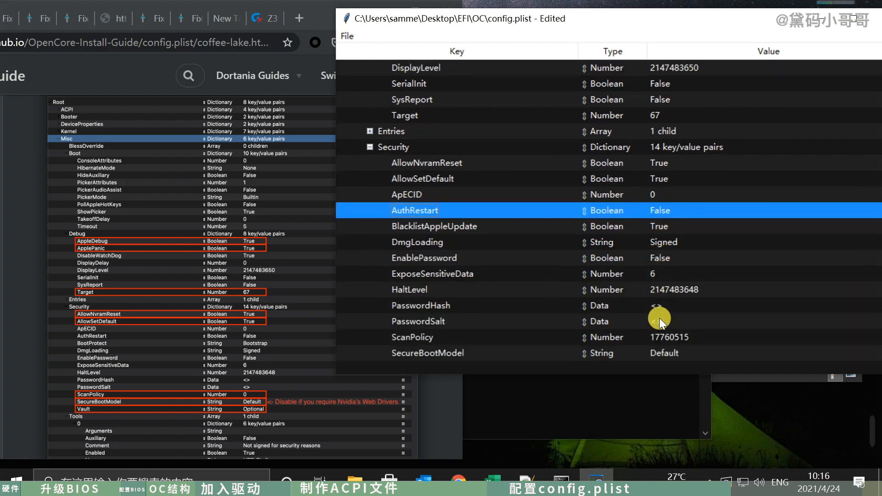
{"action": "left_click", "coordinate": [669, 303]}
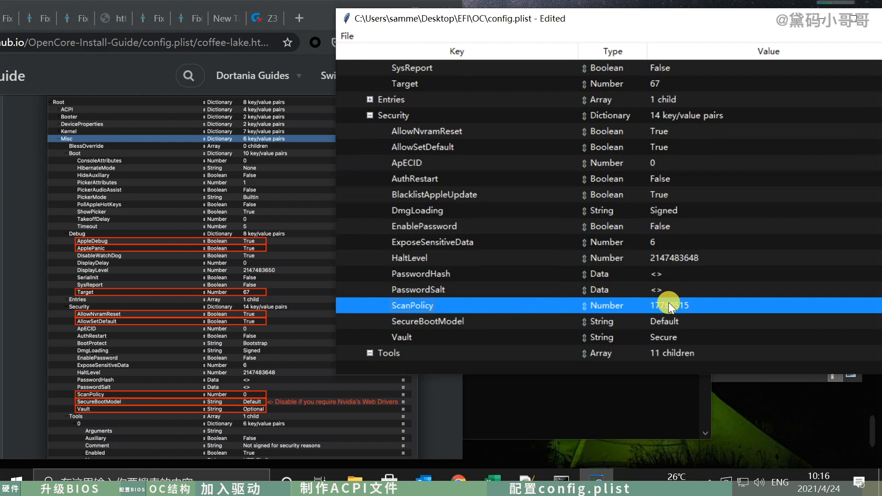
{"action": "left_click", "coordinate": [669, 303]}
{"action": "type", "text": "0"}
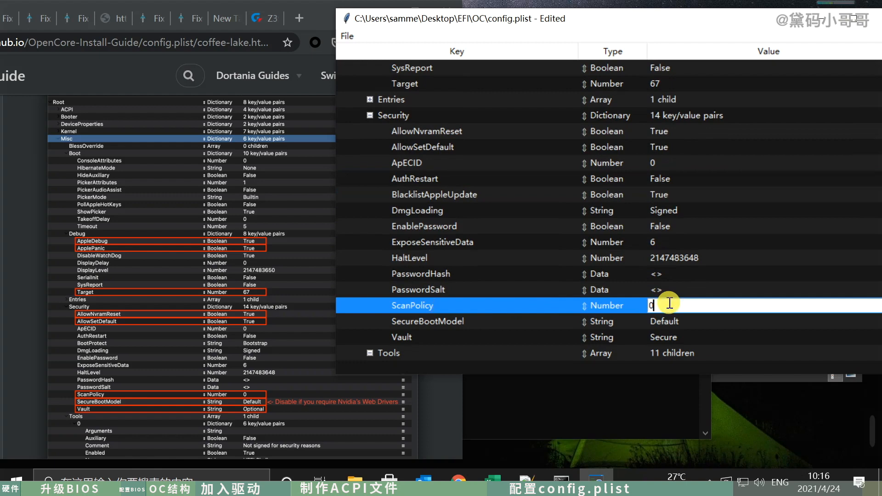
{"action": "key", "text": "Return"}
- Set Vault in Misc's Security group to Optional and check the rest of the guide's Misc screenshot
{"action": "left_click", "coordinate": [667, 321]}
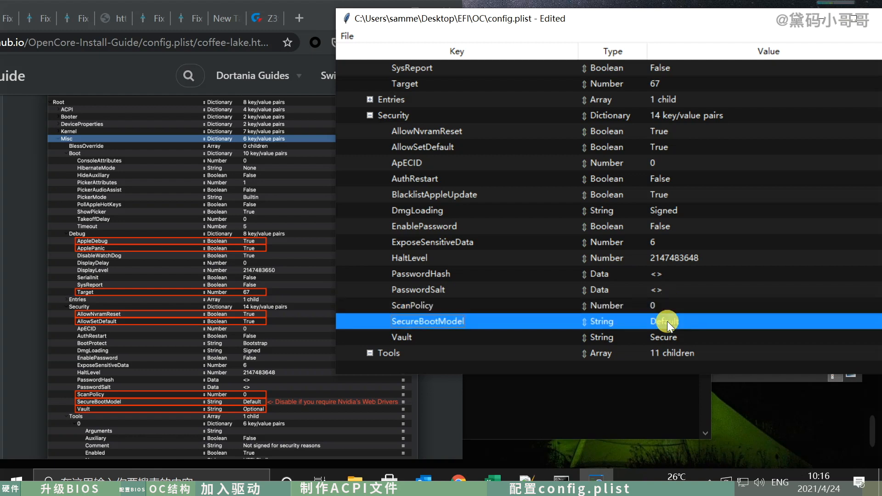
{"action": "left_click", "coordinate": [667, 337]}
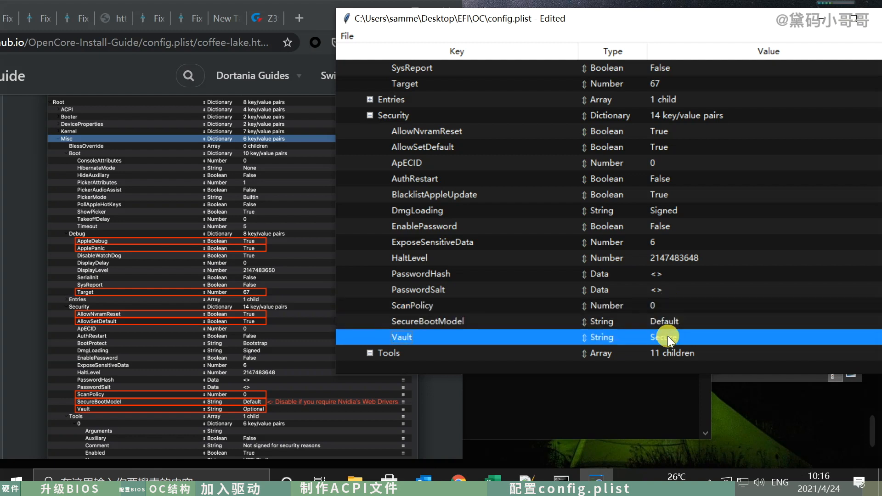
{"action": "left_click", "coordinate": [668, 336]}
{"action": "type", "text": "Optiona"}
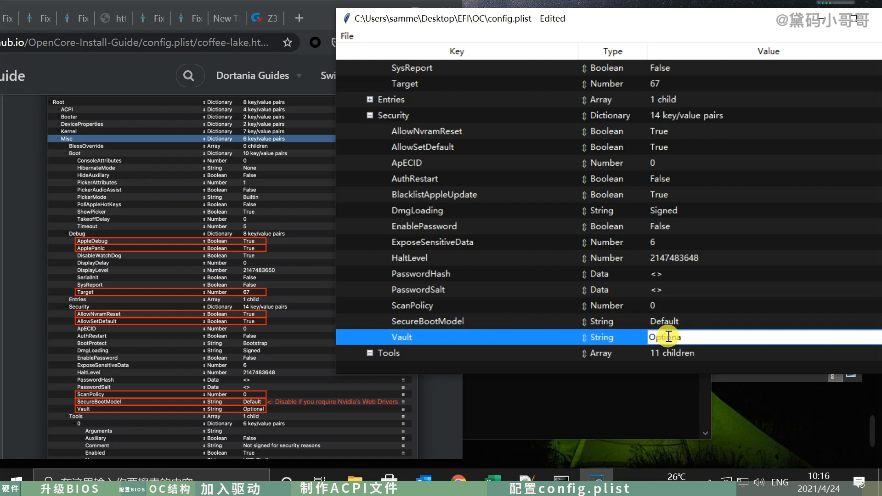
{"action": "type", "text": "l"}
{"action": "key", "text": "Return"}
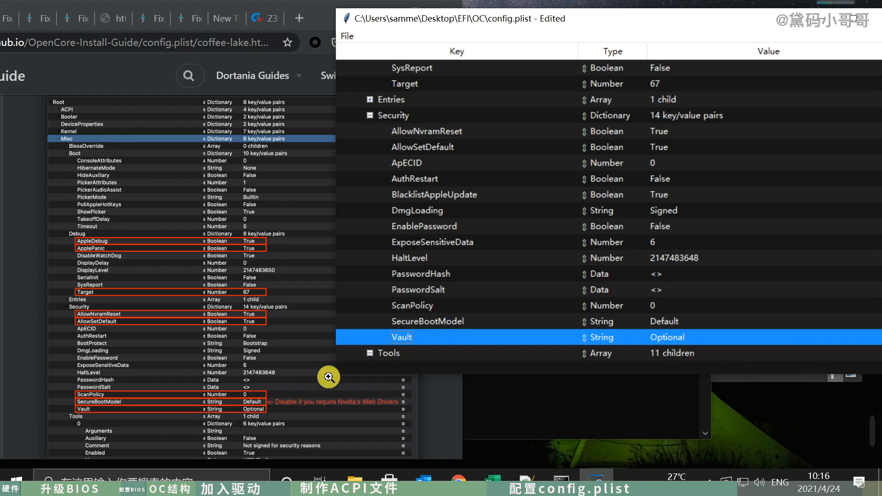
{"action": "scroll", "coordinate": [248, 406], "scroll_direction": "down", "scroll_amount": 1}
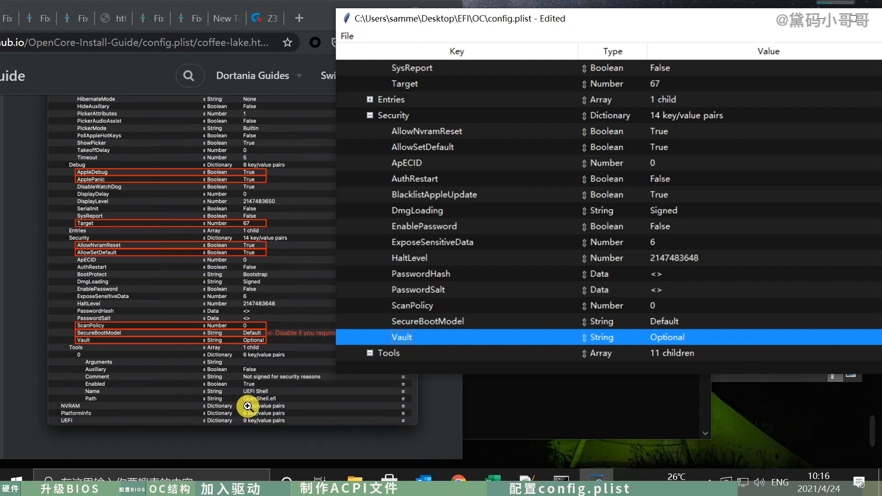
- Read the guide's Debug, Security, Tools and Entries notes for Misc and continue to its NVRAM screenshot
{"action": "scroll", "coordinate": [249, 406], "scroll_direction": "down", "scroll_amount": 5}
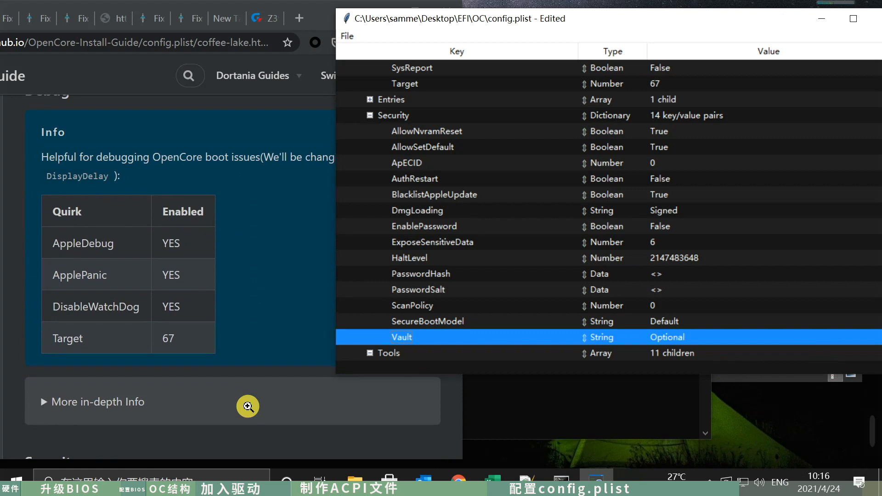
{"action": "scroll", "coordinate": [248, 406], "scroll_direction": "down", "scroll_amount": 5}
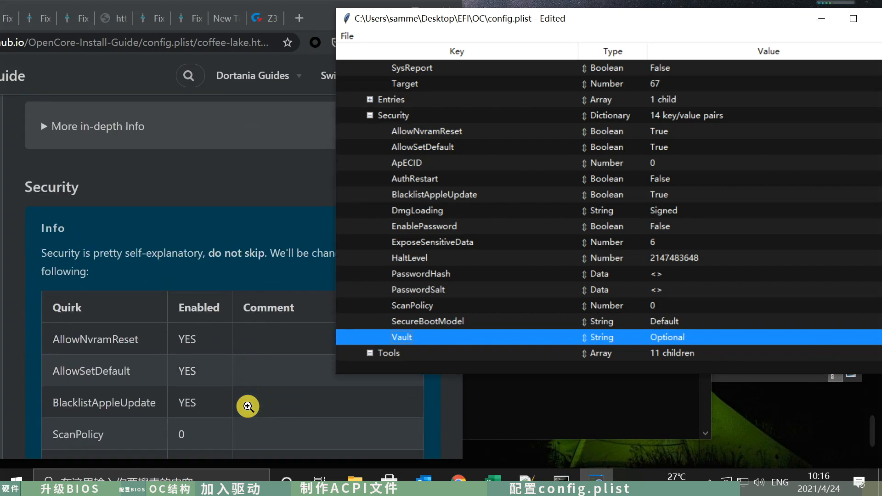
{"action": "scroll", "coordinate": [248, 406], "scroll_direction": "down", "scroll_amount": 3}
{"action": "scroll", "coordinate": [249, 406], "scroll_direction": "down", "scroll_amount": 3}
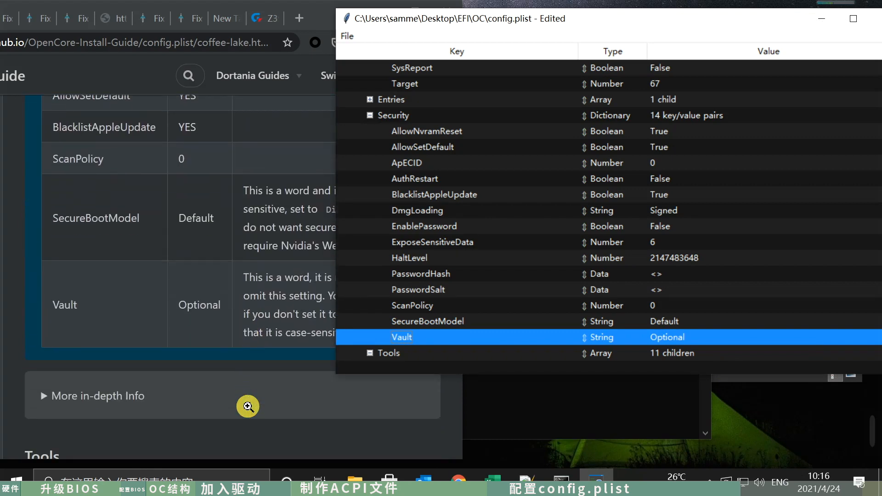
{"action": "left_click", "coordinate": [268, 404]}
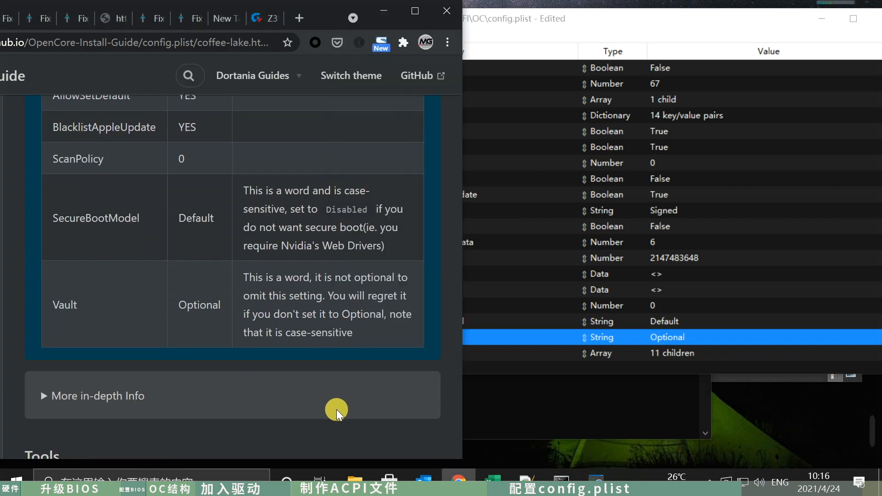
{"action": "scroll", "coordinate": [342, 346], "scroll_direction": "down", "scroll_amount": 3}
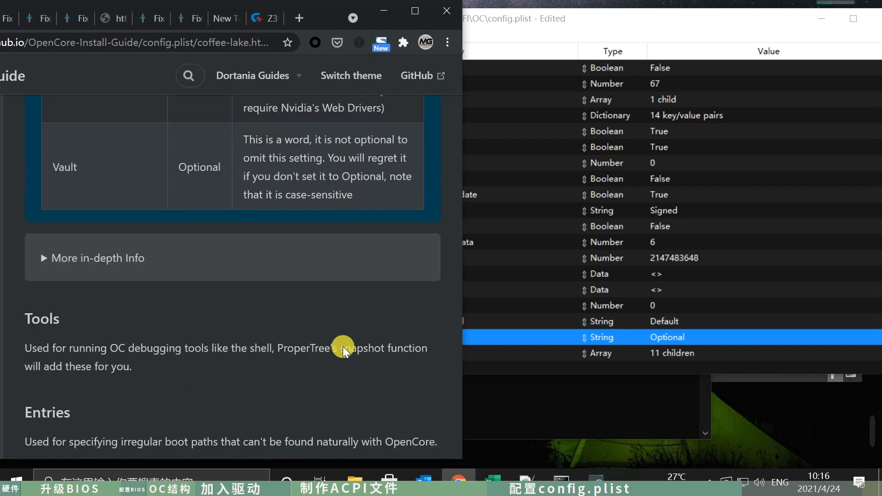
{"action": "scroll", "coordinate": [343, 347], "scroll_direction": "up", "scroll_amount": 4}
{"action": "scroll", "coordinate": [342, 347], "scroll_direction": "down", "scroll_amount": 5}
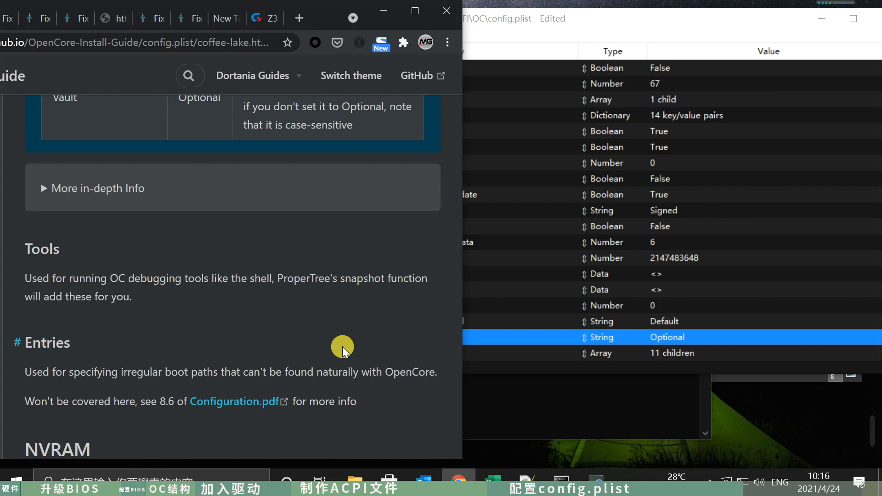
{"action": "scroll", "coordinate": [342, 347], "scroll_direction": "down", "scroll_amount": 4}
{"action": "scroll", "coordinate": [343, 347], "scroll_direction": "down", "scroll_amount": 3}
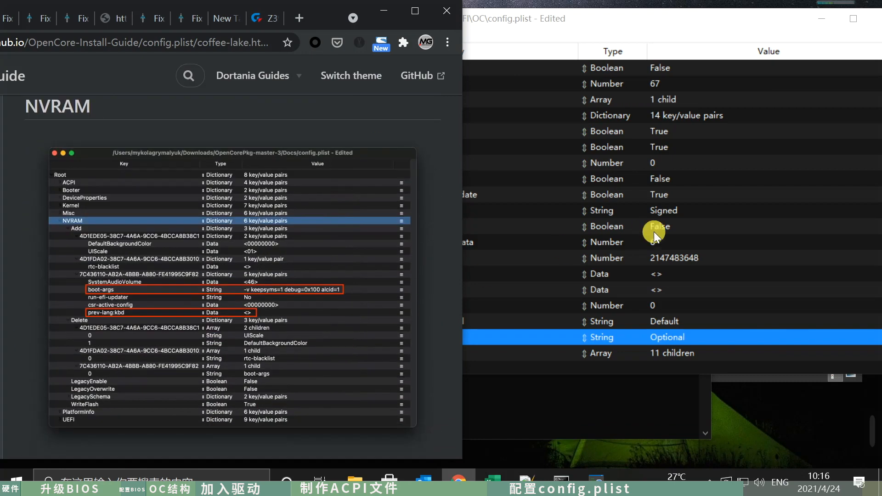
- Collapse Misc together with its Security, Tools and Debug groups in config.plist and expand NVRAM
{"action": "left_click", "coordinate": [820, 257]}
{"action": "left_click", "coordinate": [370, 115]}
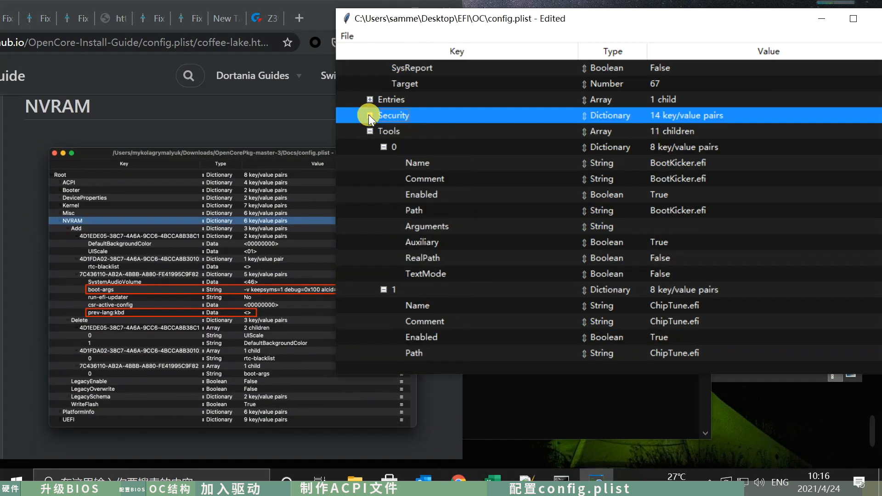
{"action": "scroll", "coordinate": [426, 124], "scroll_direction": "up", "scroll_amount": 1}
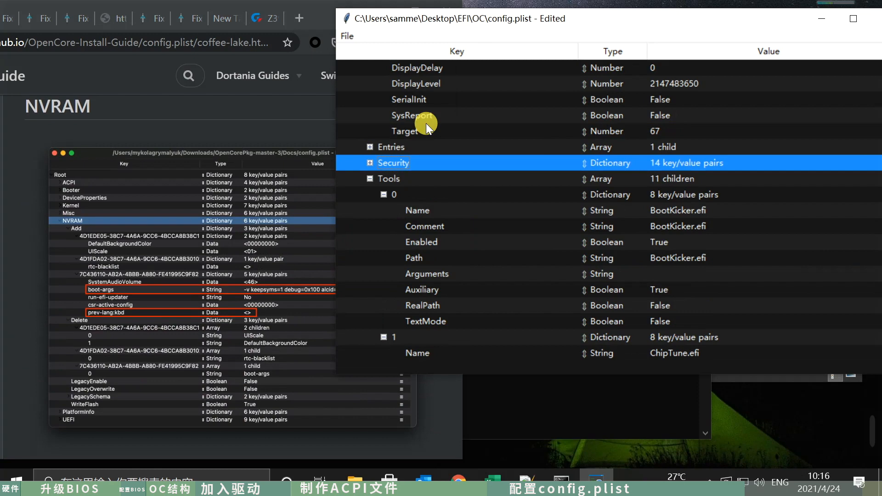
{"action": "left_click", "coordinate": [370, 179]}
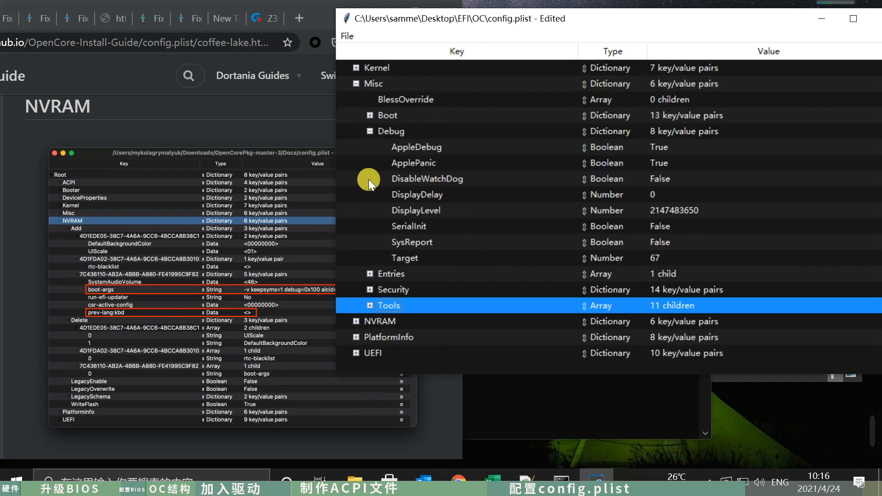
{"action": "left_click", "coordinate": [370, 132]}
{"action": "left_click", "coordinate": [356, 210]}
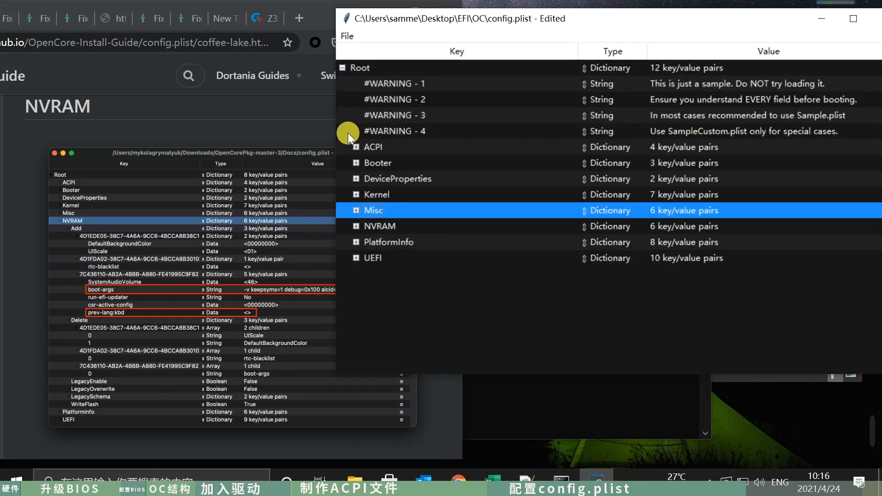
{"action": "left_click", "coordinate": [356, 226]}
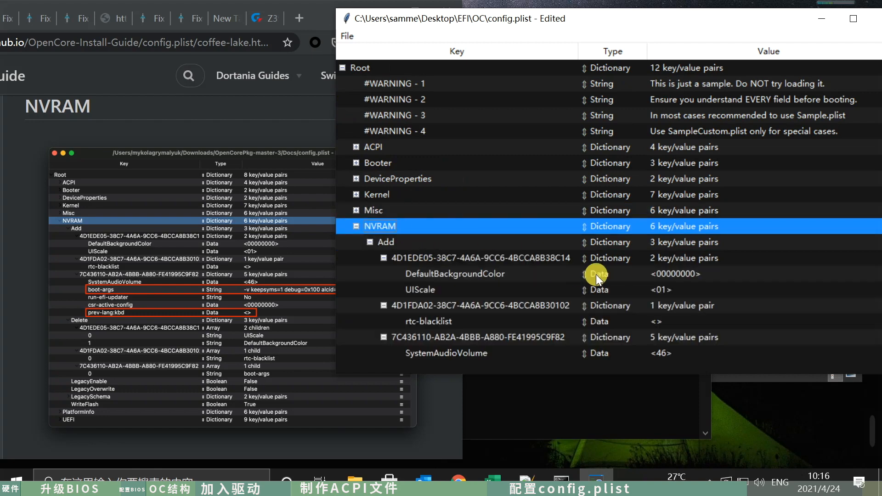
- Set boot-args in NVRAM's 7C436110-AB2A-4BBB-A880-FE41995C9F82 group to "-v keepsyms=1 debug=0x100 alcid=1"
{"action": "scroll", "coordinate": [592, 275], "scroll_direction": "down", "scroll_amount": 3}
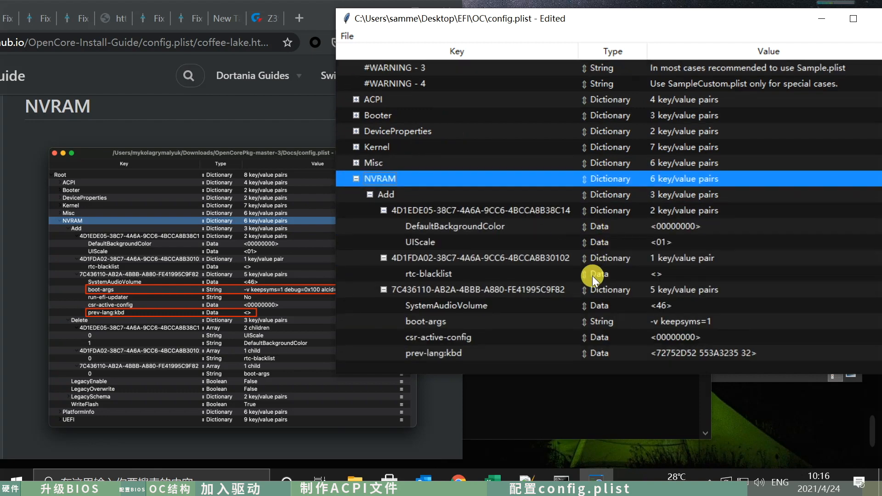
{"action": "scroll", "coordinate": [592, 276], "scroll_direction": "down", "scroll_amount": 2}
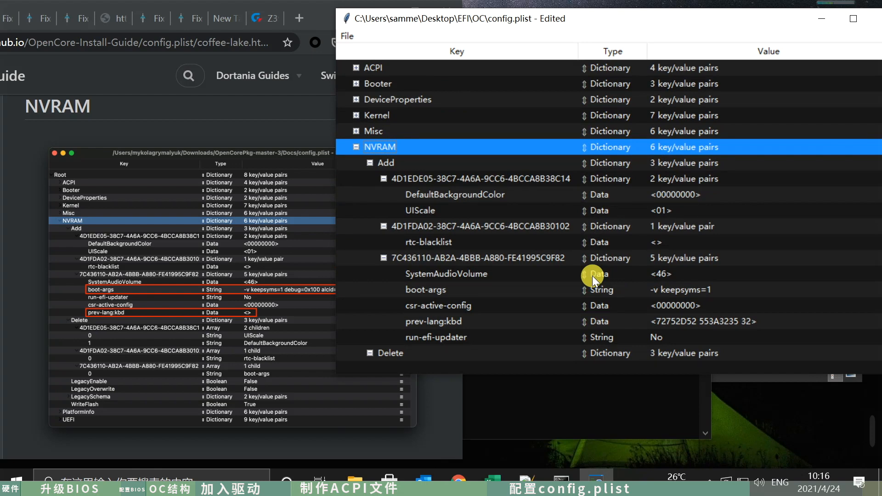
{"action": "scroll", "coordinate": [591, 276], "scroll_direction": "down", "scroll_amount": 4}
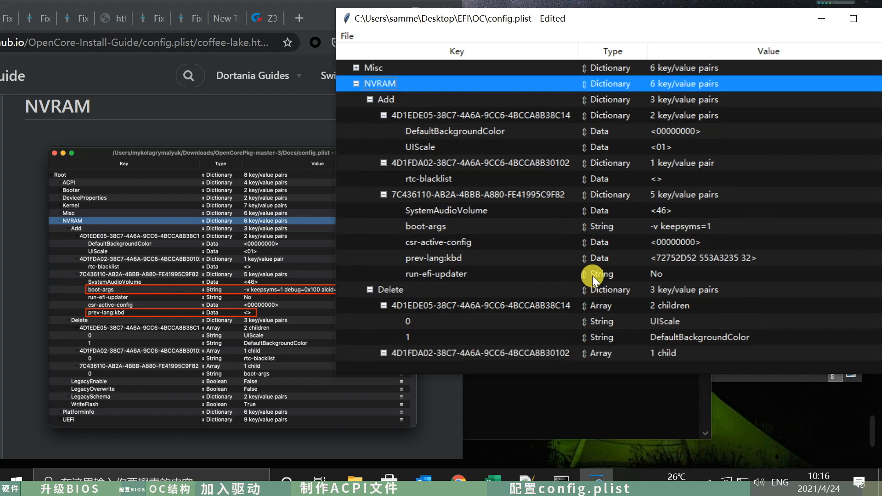
{"action": "scroll", "coordinate": [592, 276], "scroll_direction": "up", "scroll_amount": 3}
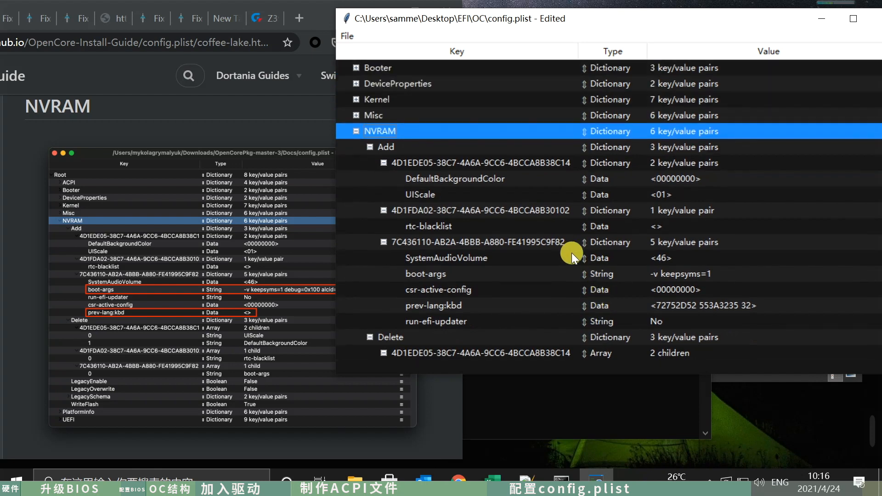
{"action": "left_click", "coordinate": [458, 271]}
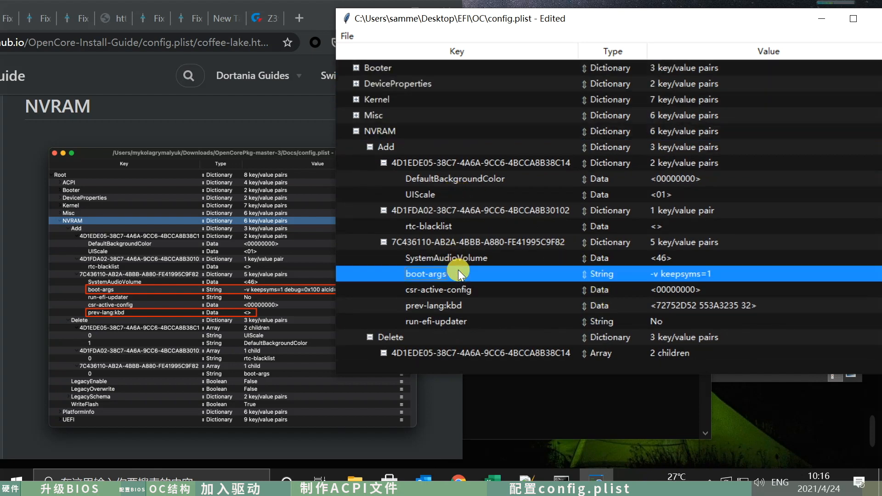
{"action": "double_click", "coordinate": [677, 274]}
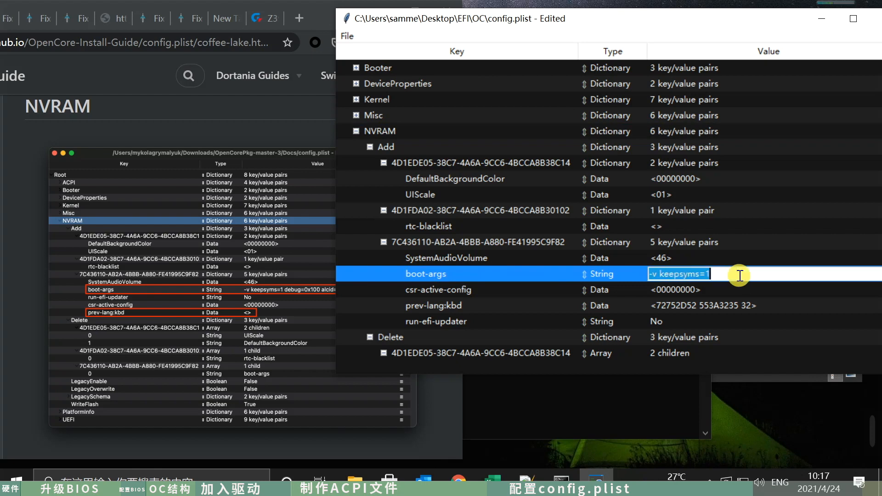
{"action": "left_click_drag", "start_coordinate": [618, 20], "coordinate": [650, 20]}
{"action": "left_click", "coordinate": [760, 273]}
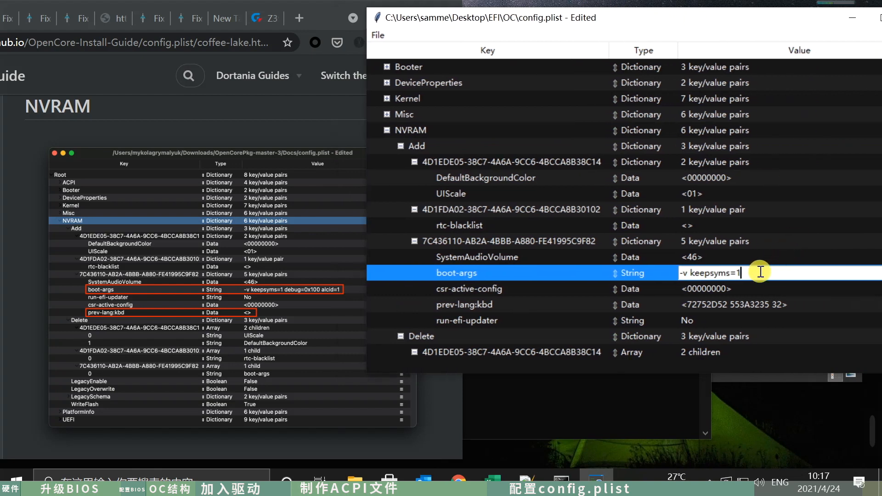
{"action": "type", "text": "debug=0x100 alcid=1"}
{"action": "key", "text": "Return"}
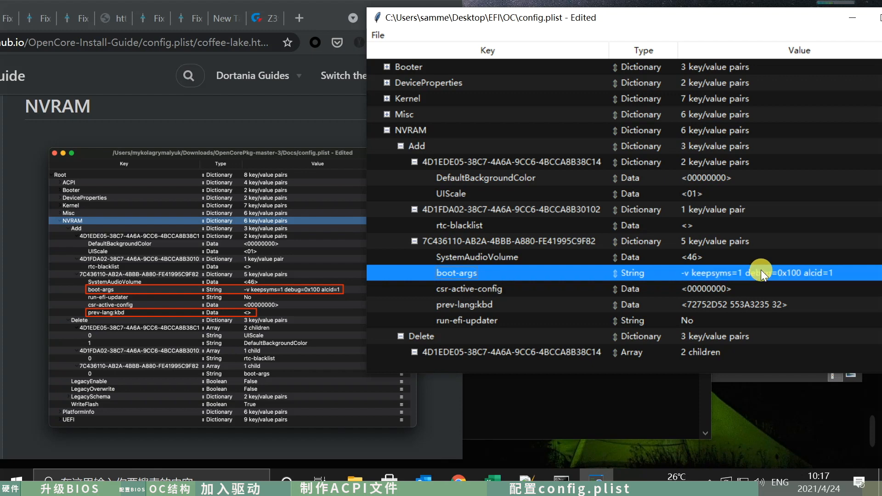
- Change NVRAM's prev-lang:kbd to a String and enter the guide's value en-US:0 without a trailing space
{"action": "left_click", "coordinate": [503, 320]}
{"action": "left_click", "coordinate": [522, 306]}
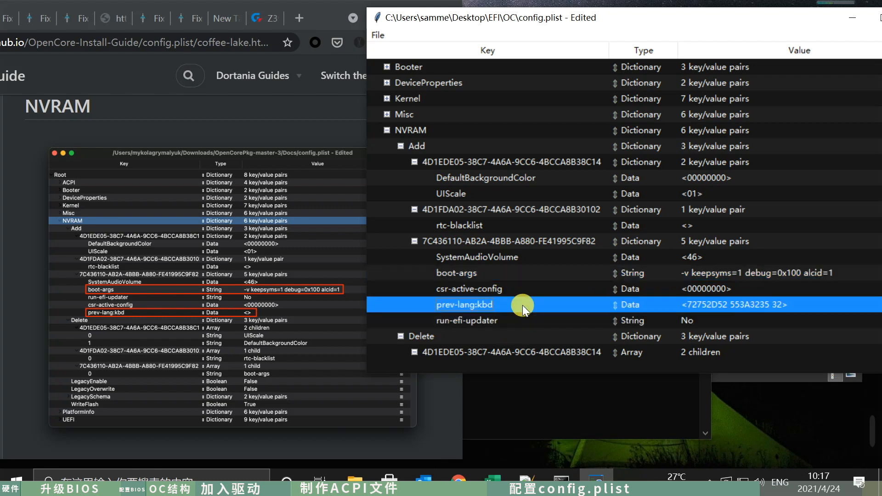
{"action": "scroll", "coordinate": [252, 321], "scroll_direction": "down", "scroll_amount": 10}
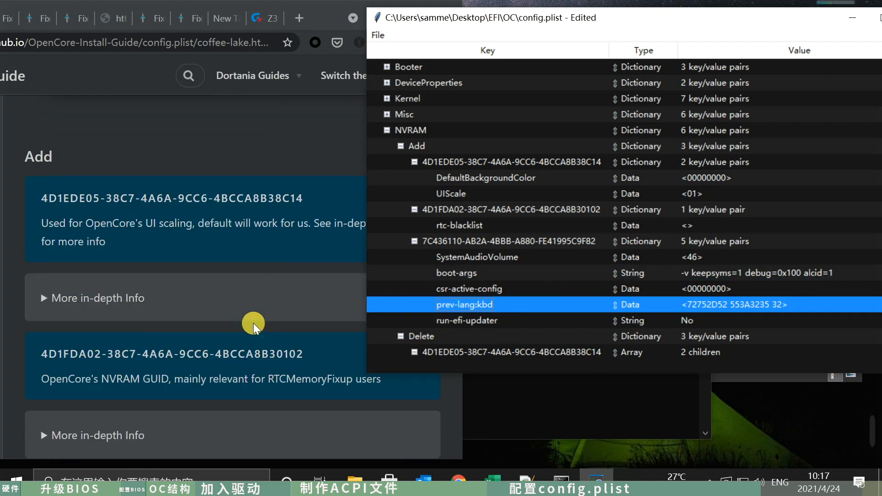
{"action": "scroll", "coordinate": [254, 324], "scroll_direction": "down", "scroll_amount": 3}
{"action": "scroll", "coordinate": [253, 323], "scroll_direction": "down", "scroll_amount": 15}
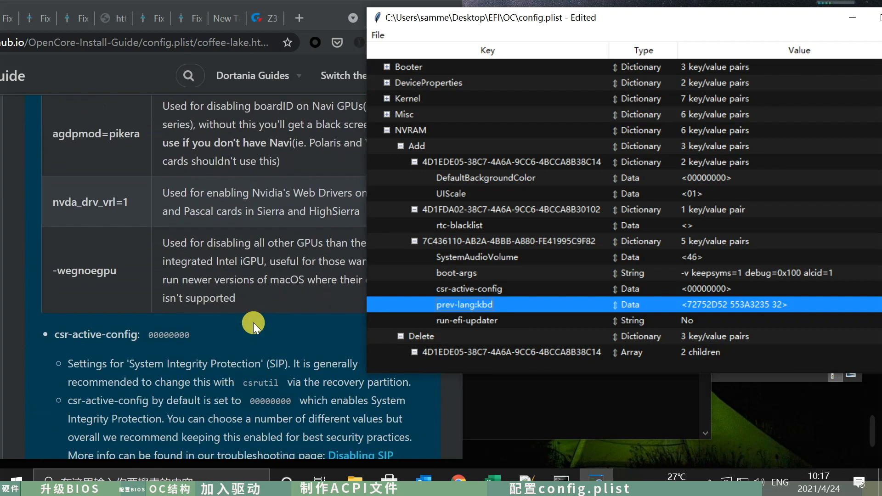
{"action": "scroll", "coordinate": [253, 323], "scroll_direction": "down", "scroll_amount": 8}
{"action": "scroll", "coordinate": [252, 323], "scroll_direction": "down", "scroll_amount": 3}
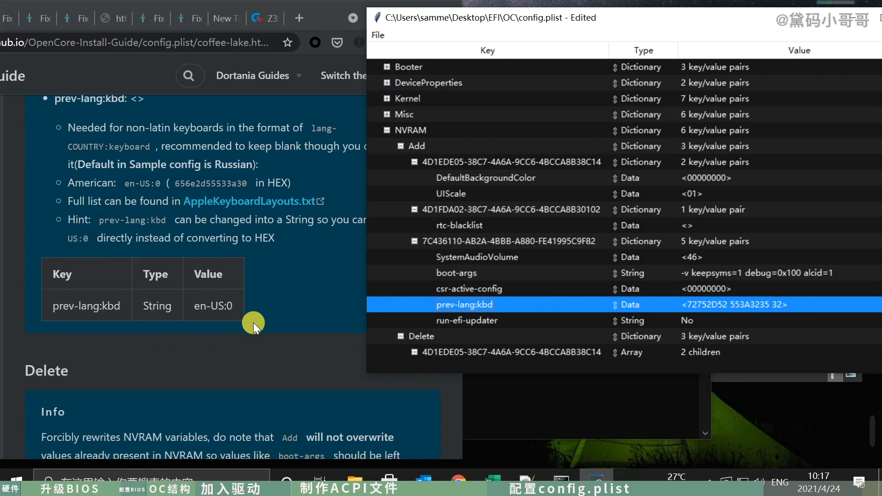
{"action": "left_click_drag", "start_coordinate": [196, 306], "coordinate": [263, 312]}
{"action": "key", "text": "ctrl+c"}
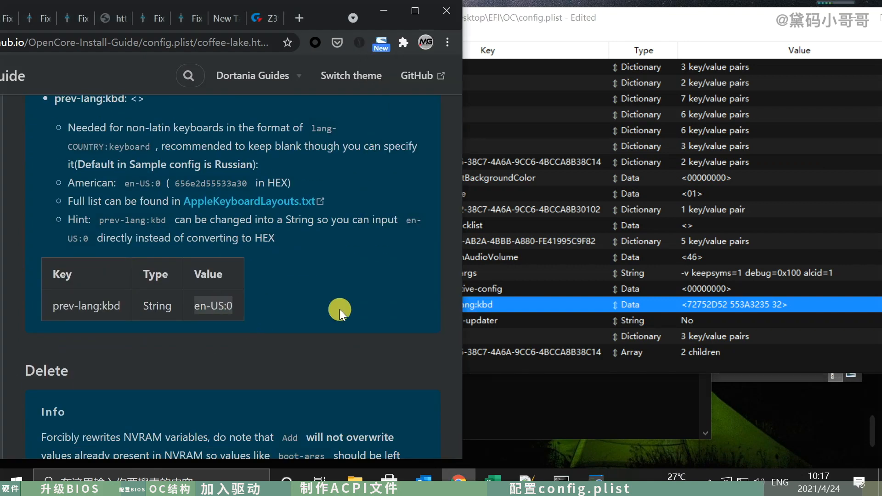
{"action": "left_click", "coordinate": [627, 302]}
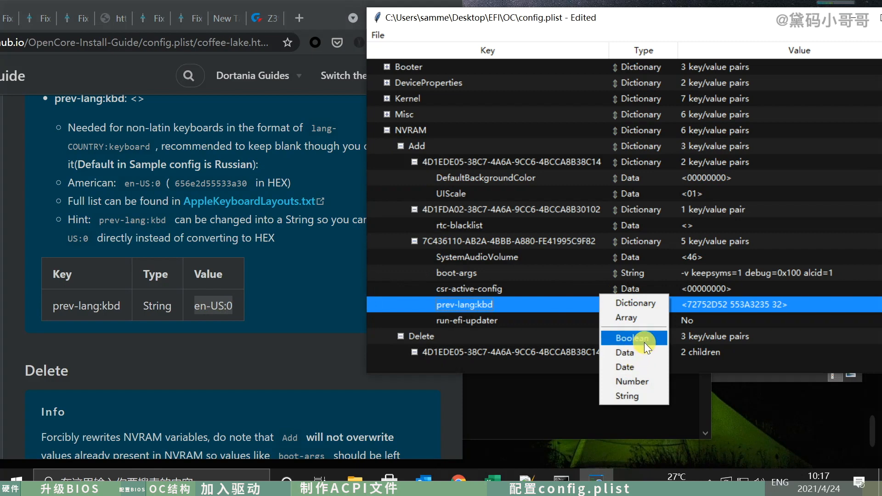
{"action": "left_click", "coordinate": [644, 396]}
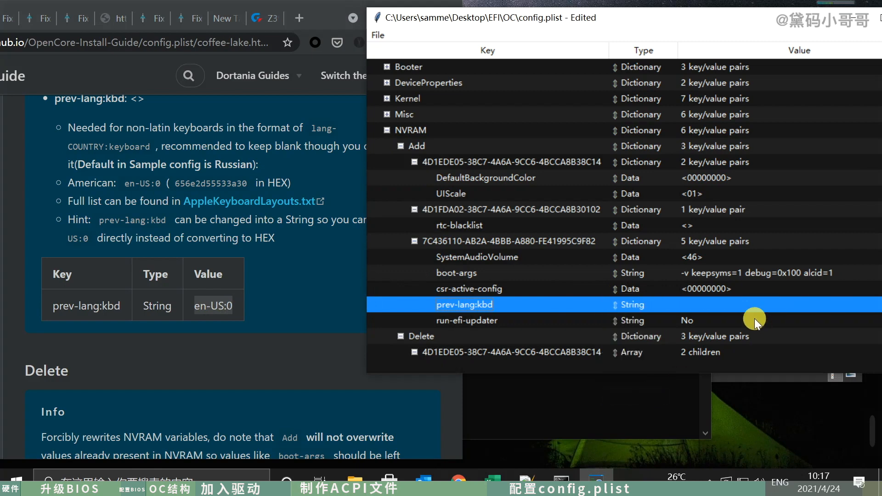
{"action": "double_click", "coordinate": [728, 306]}
{"action": "key", "text": "ctrl+v"}
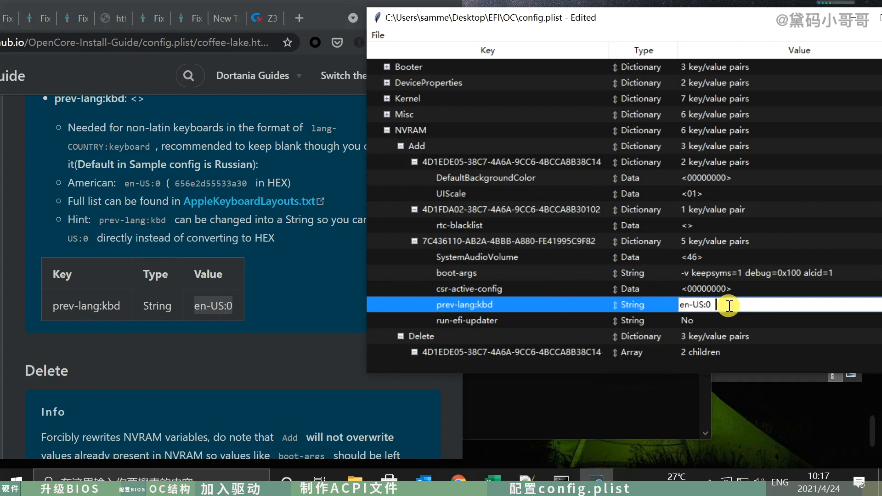
{"action": "key", "text": "BackSpace"}
{"action": "key", "text": "Return"}
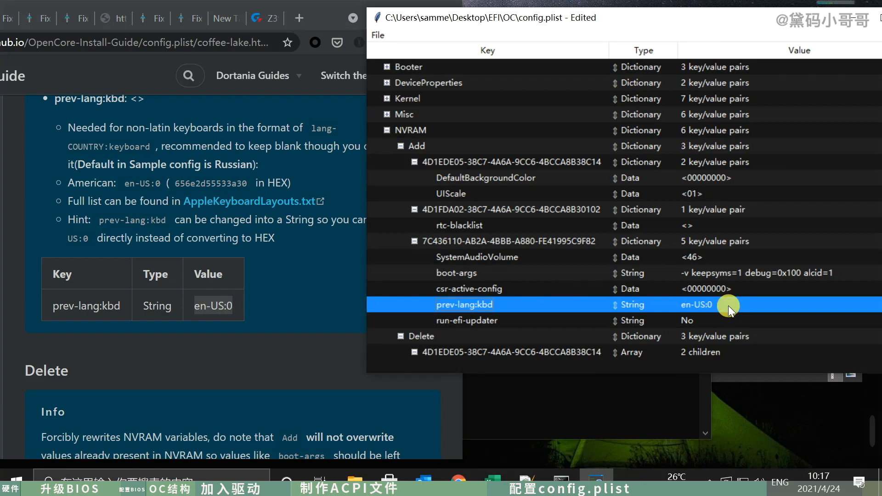
- Recheck the guide's NVRAM notes, continue to its PlatformInfo section, and expand PlatformInfo in config.plist in place of NVRAM
{"action": "left_click", "coordinate": [275, 354]}
{"action": "scroll", "coordinate": [372, 328], "scroll_direction": "up", "scroll_amount": 10}
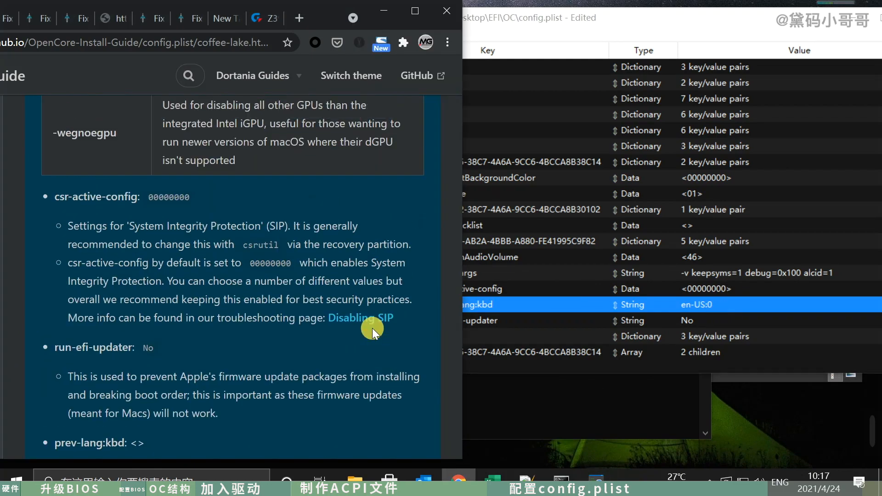
{"action": "scroll", "coordinate": [372, 328], "scroll_direction": "up", "scroll_amount": 15}
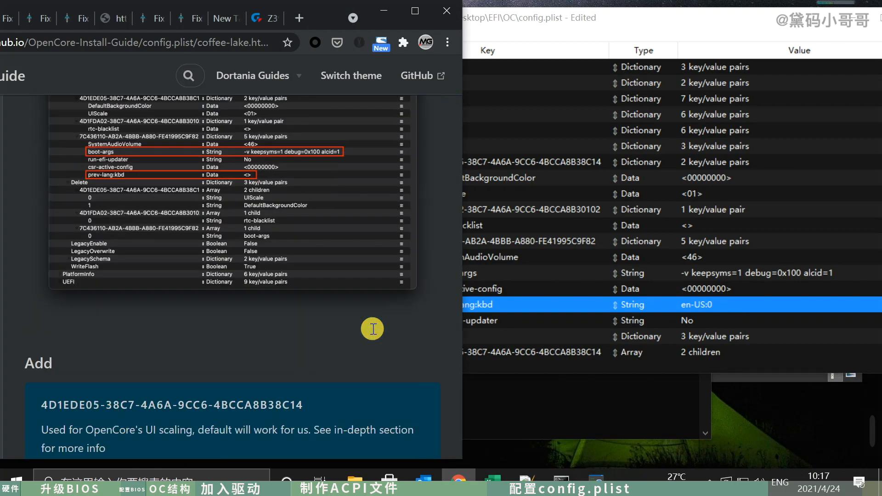
{"action": "scroll", "coordinate": [272, 292], "scroll_direction": "down", "scroll_amount": 20}
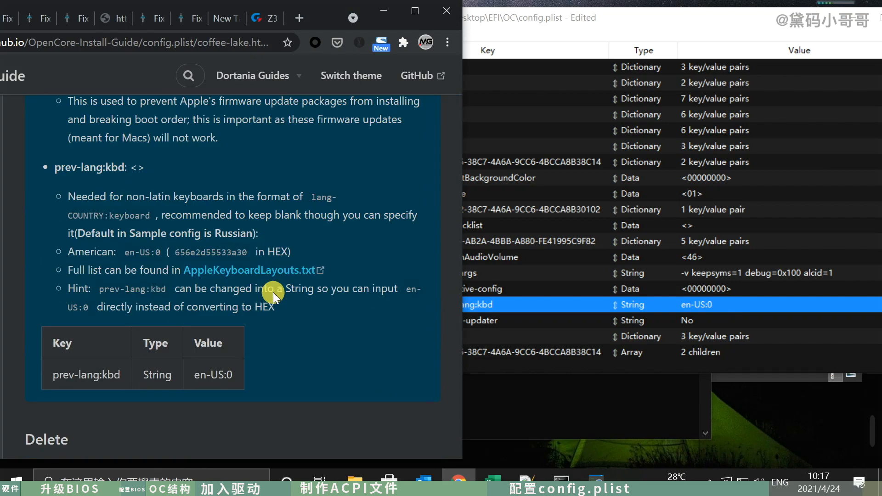
{"action": "scroll", "coordinate": [273, 293], "scroll_direction": "down", "scroll_amount": 5}
{"action": "scroll", "coordinate": [322, 289], "scroll_direction": "down", "scroll_amount": 2}
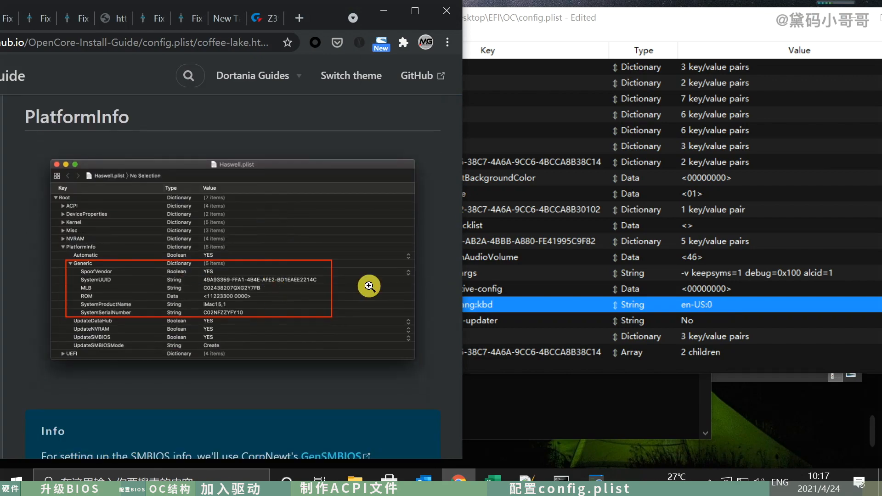
{"action": "left_click", "coordinate": [667, 226]}
{"action": "left_click", "coordinate": [387, 130]}
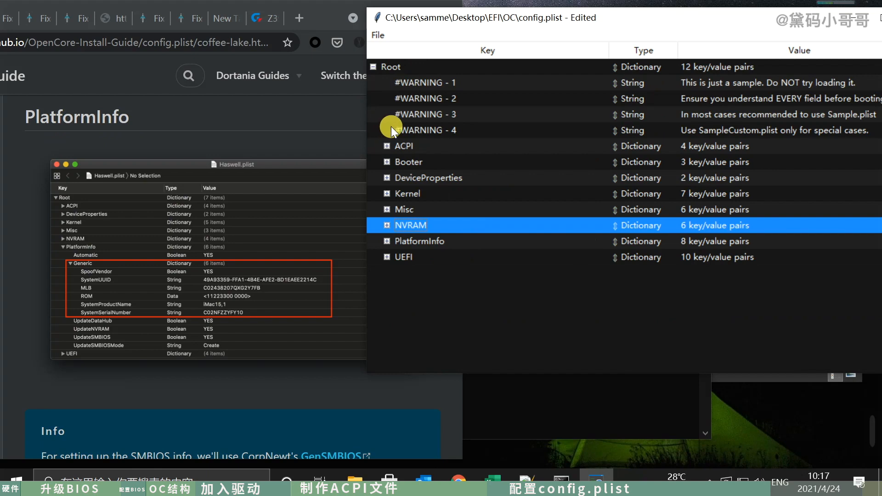
{"action": "left_click", "coordinate": [388, 240]}
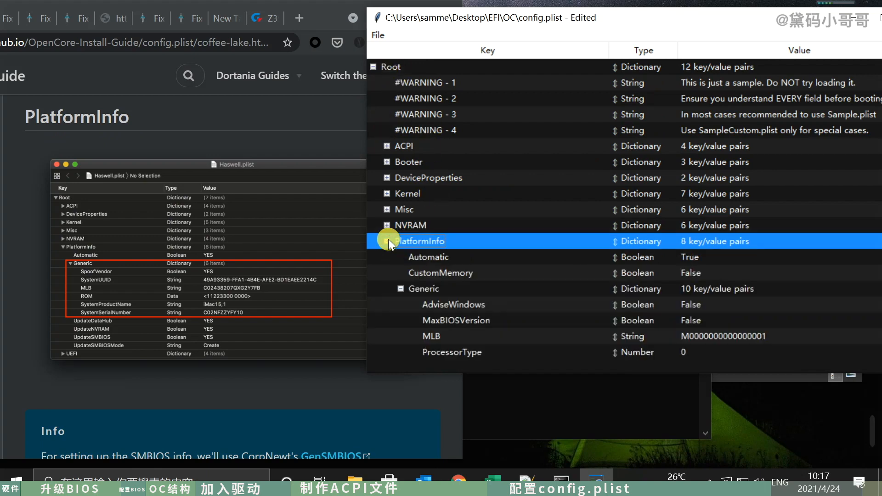
- Look through the entries of PlatformInfo's Generic group in config.plist, from AdviseWindows down to SystemUUID
{"action": "scroll", "coordinate": [484, 290], "scroll_direction": "down", "scroll_amount": 1}
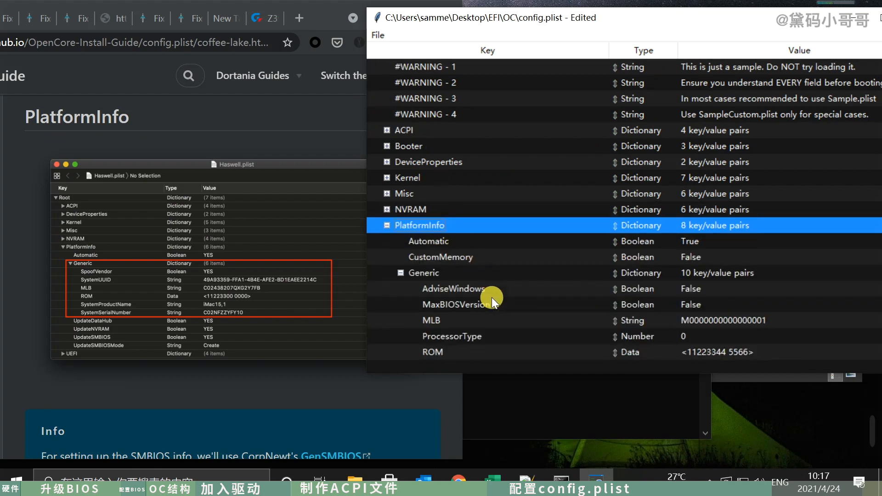
{"action": "scroll", "coordinate": [491, 297], "scroll_direction": "down", "scroll_amount": 2}
{"action": "scroll", "coordinate": [467, 247], "scroll_direction": "down", "scroll_amount": 2}
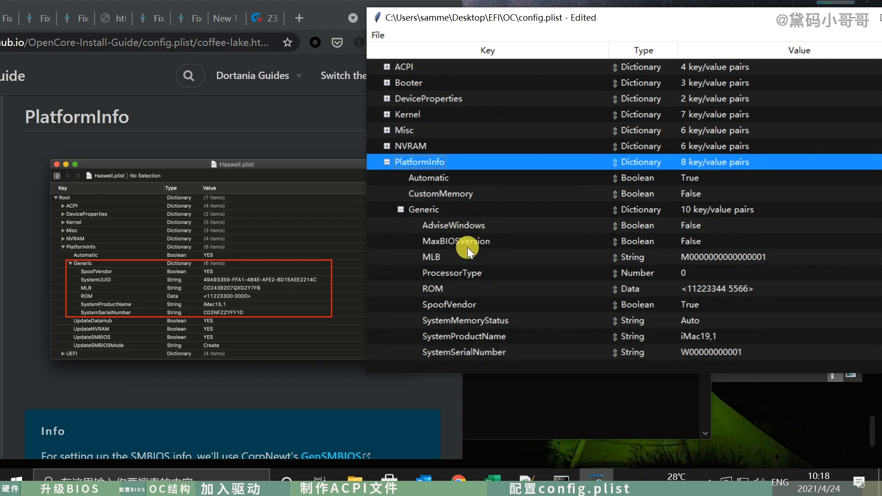
{"action": "scroll", "coordinate": [467, 247], "scroll_direction": "down", "scroll_amount": 1}
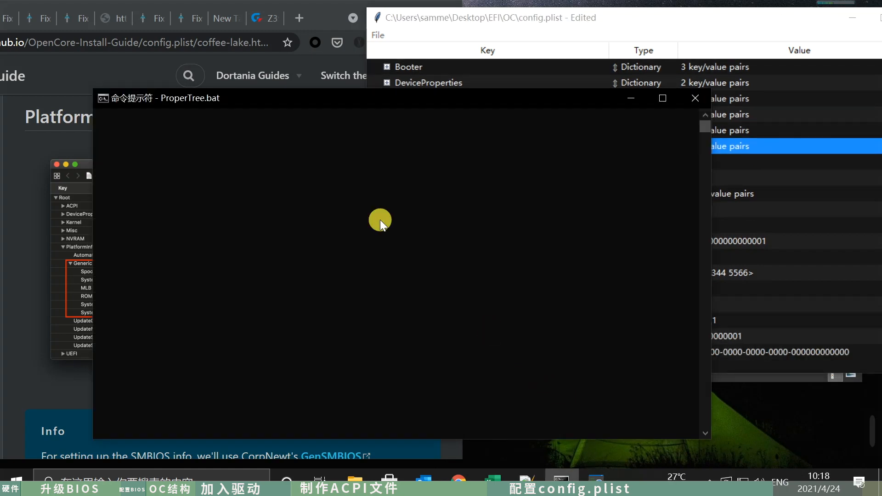
- Minimize the ProperTree console and open the GenSMBIOS folder in D:\apps\hackintosh in File Explorer
{"action": "left_click", "coordinate": [632, 96]}
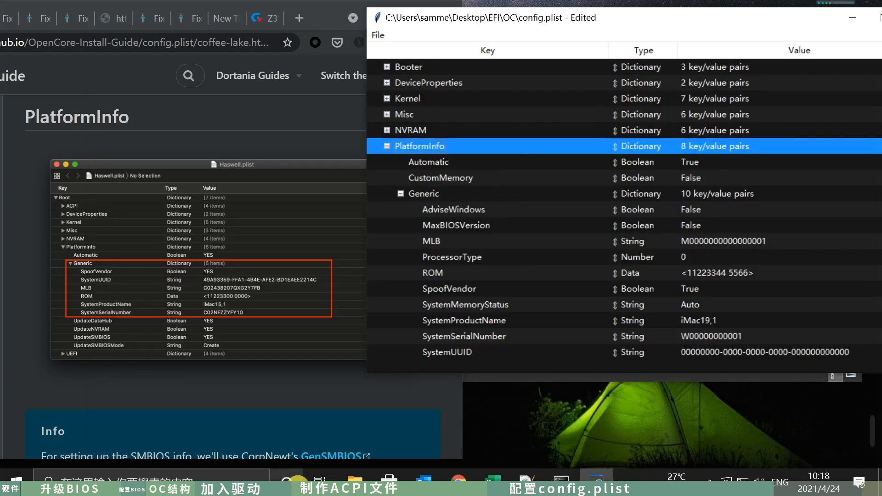
{"action": "left_click", "coordinate": [354, 481]}
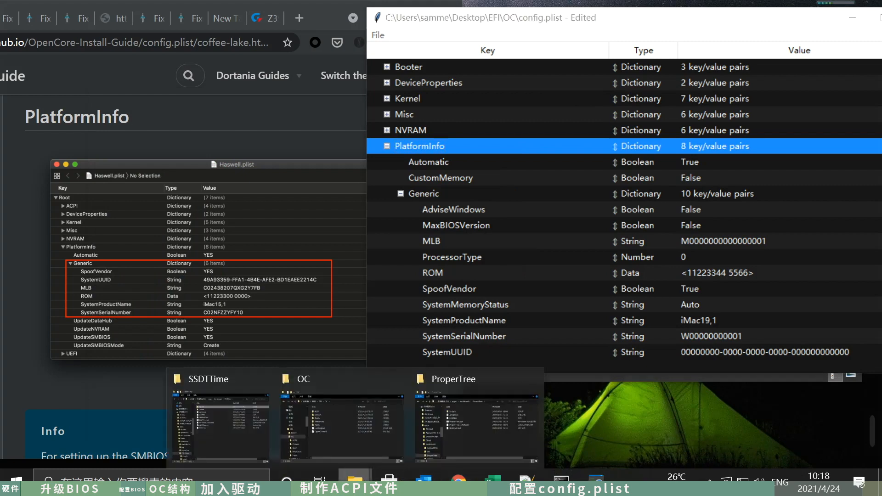
{"action": "left_click", "coordinate": [449, 434]}
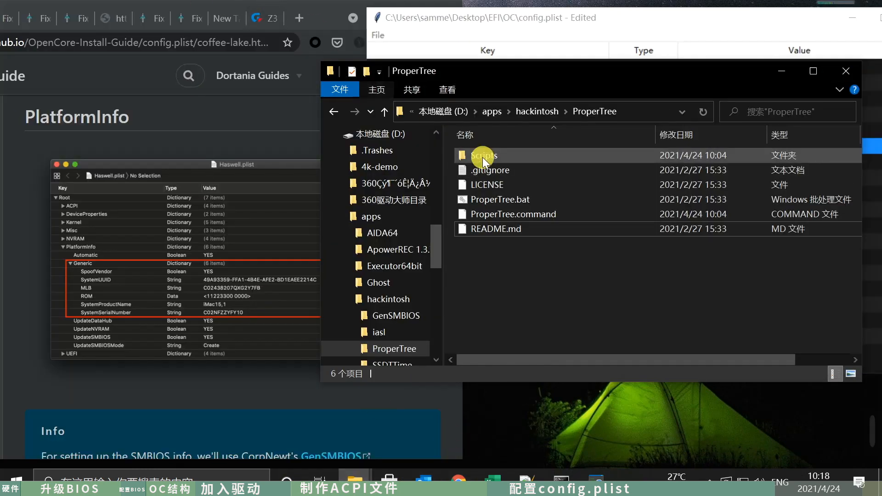
{"action": "left_click", "coordinate": [384, 113]}
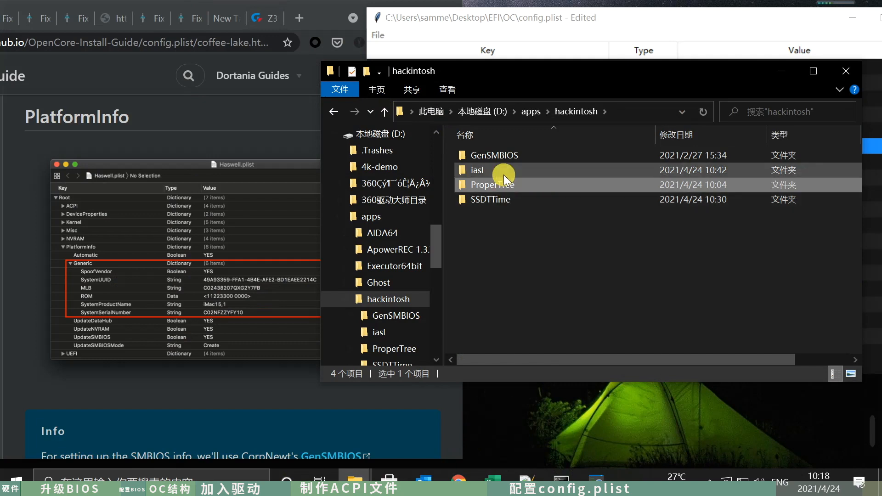
{"action": "double_click", "coordinate": [508, 155]}
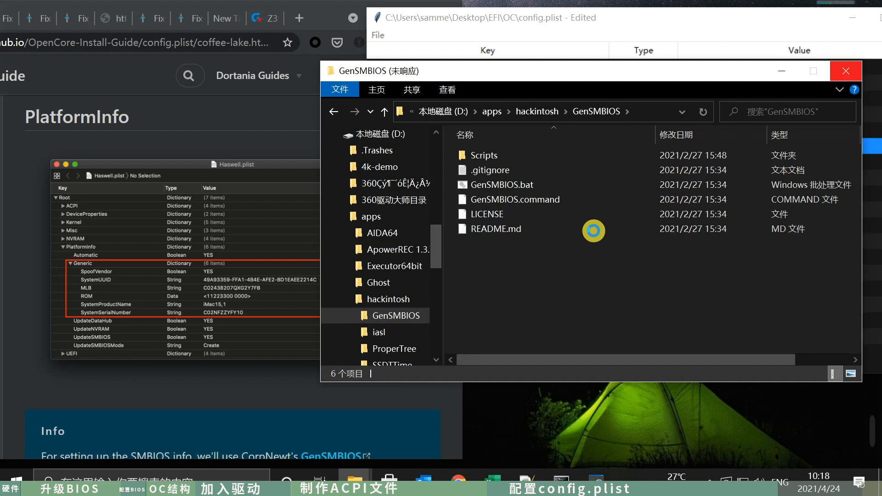
- Arrange the GenSMBIOS folder window beside the config.plist window and save config.plist
{"action": "left_click_drag", "start_coordinate": [550, 72], "coordinate": [293, 73]}
{"action": "left_click_drag", "start_coordinate": [653, 18], "coordinate": [569, 31]}
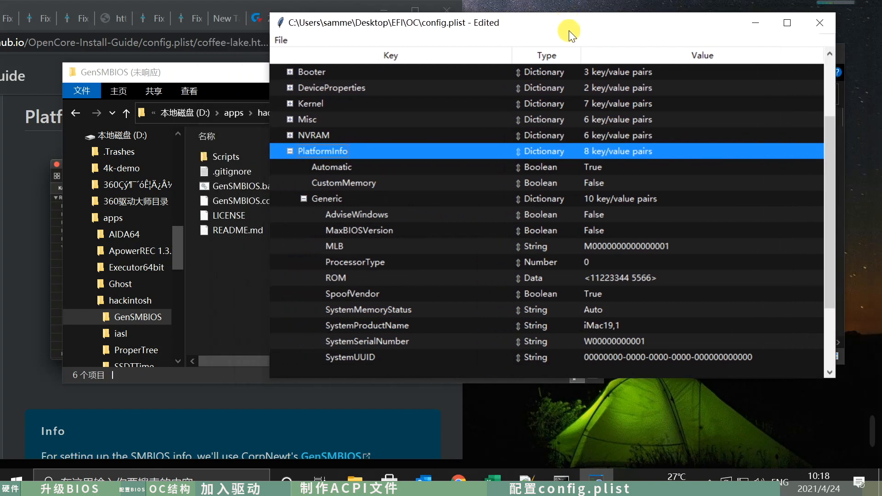
{"action": "key", "text": "ctrl+s"}
- Try to open the GenSMBIOS folder from the SSDTTime folder window instead, and return to config.plist
{"action": "left_click", "coordinate": [352, 477]}
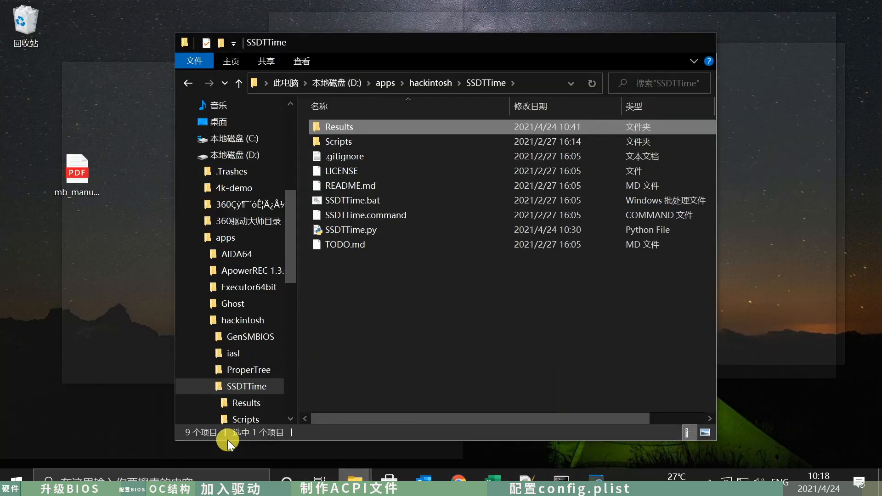
{"action": "left_click", "coordinate": [227, 440]}
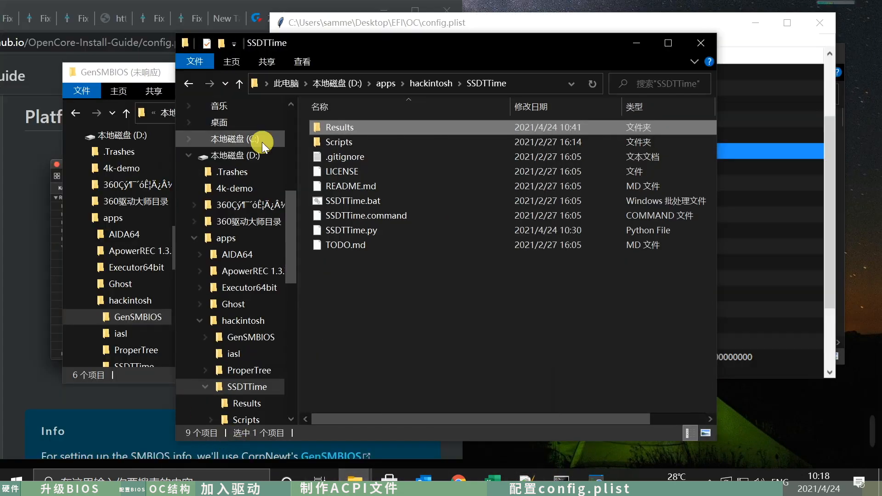
{"action": "left_click", "coordinate": [438, 85]}
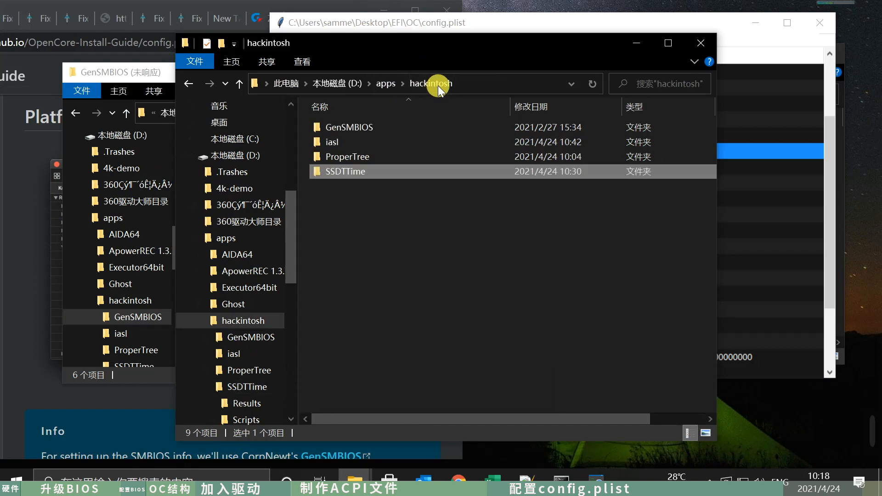
{"action": "double_click", "coordinate": [371, 128]}
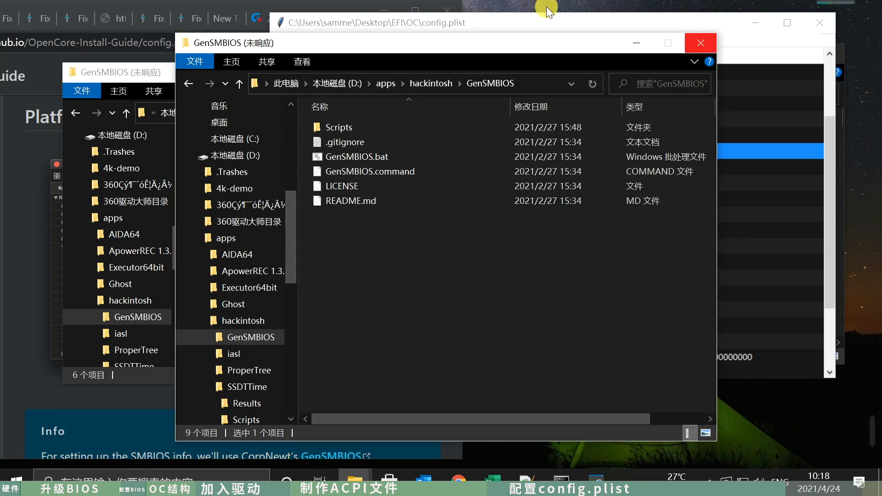
{"action": "left_click", "coordinate": [619, 18]}
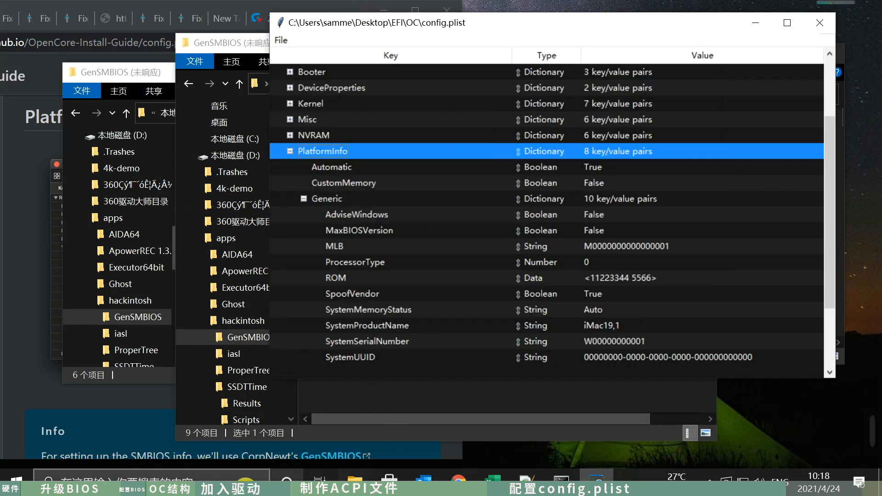
- Start a Command Prompt, switch to drive D: and list its contents
{"action": "left_click", "coordinate": [243, 477]}
{"action": "type", "text": "cmd"}
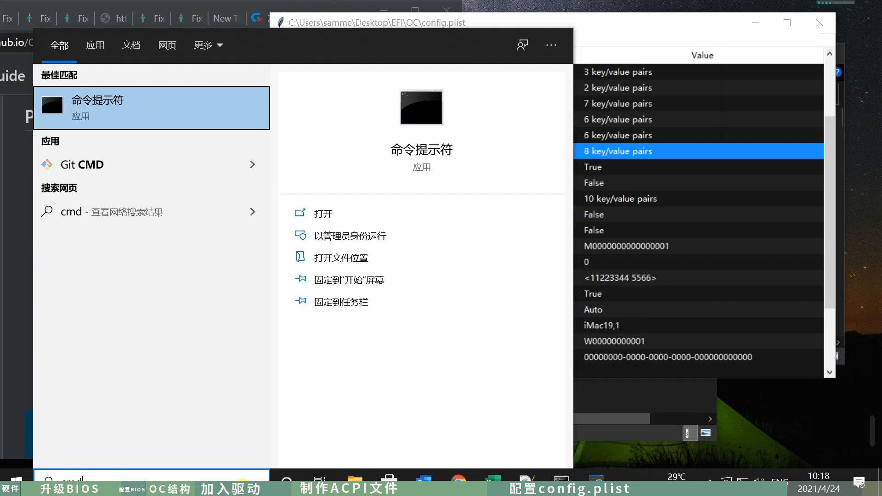
{"action": "key", "text": "Return"}
{"action": "type", "text": "D;"}
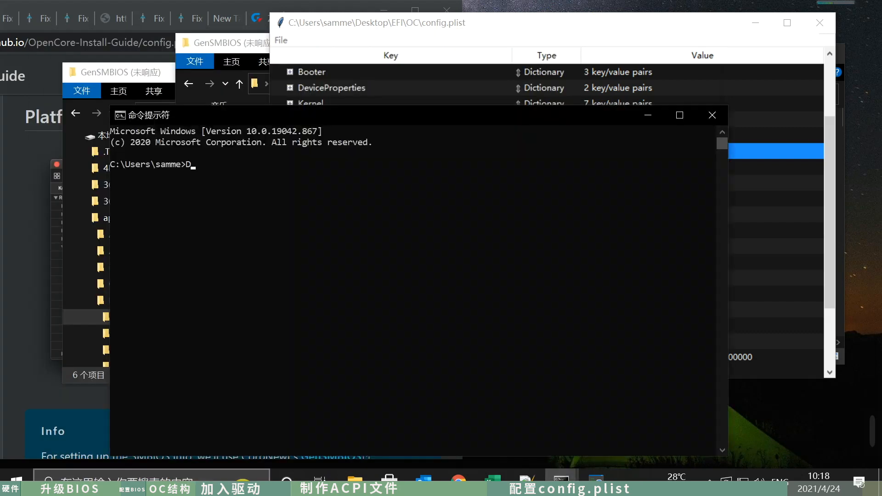
{"action": "key", "text": "Return"}
{"action": "type", "text": "D:"}
{"action": "key", "text": "Return"}
{"action": "type", "text": "dir"}
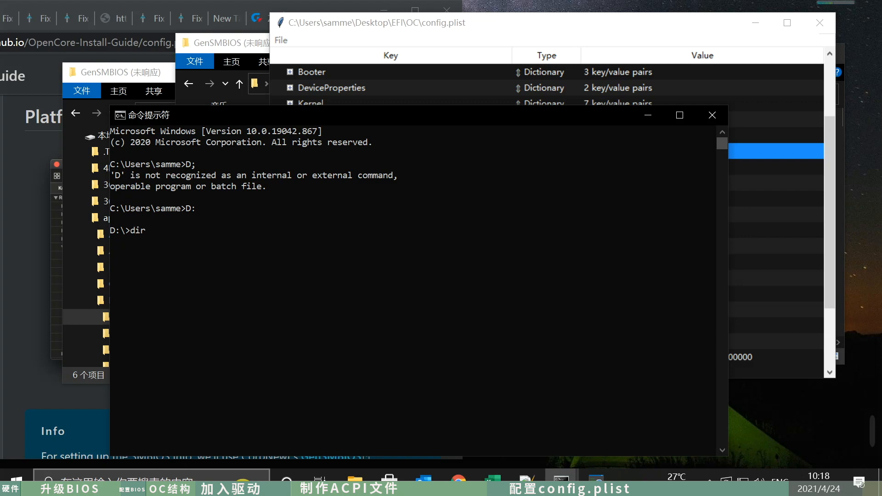
{"action": "key", "text": "Return"}
{"action": "type", "text": "cd a[[$RECYCLE.BIN"}
{"action": "key", "text": "Tab"}
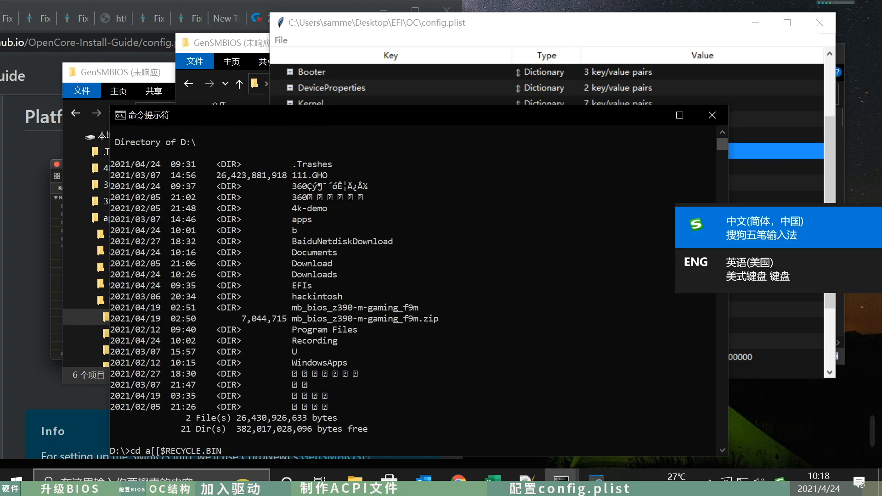
{"action": "key", "text": "Return"}
{"action": "key", "text": "Return"}
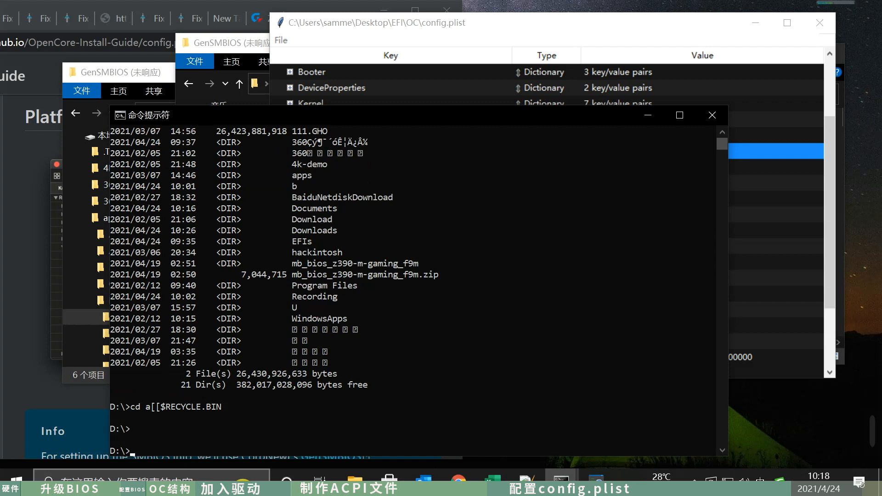
{"action": "type", "text": "cd a"}
{"action": "key", "text": "BackSpace"}
{"action": "key", "text": "BackSpace"}
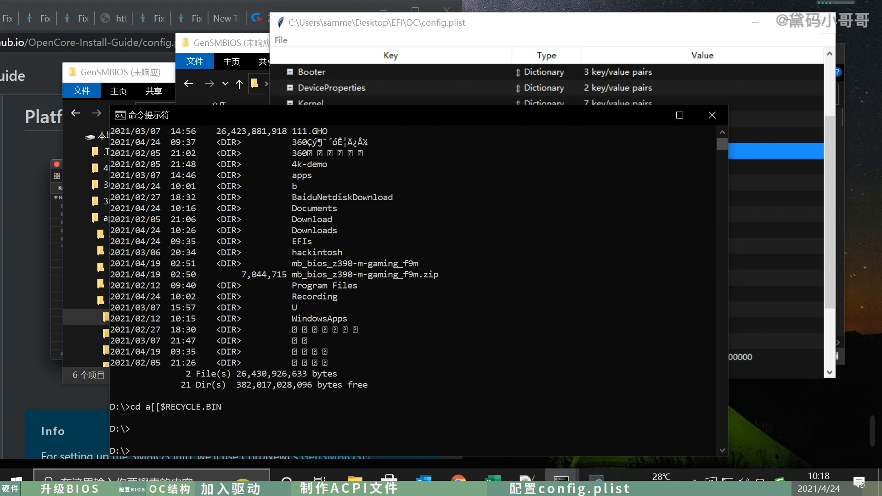
- Switch to the English keyboard, change the directory to D:\apps\hackintosh and list its contents
{"action": "key", "text": "alt+shift"}
{"action": "type", "text": "cd apps"}
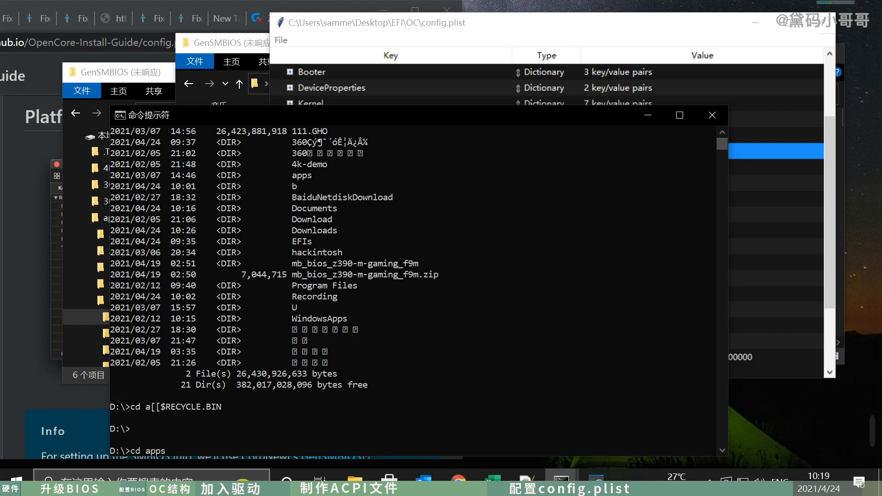
{"action": "key", "text": "Return"}
{"action": "type", "text": "cd hackintosh"}
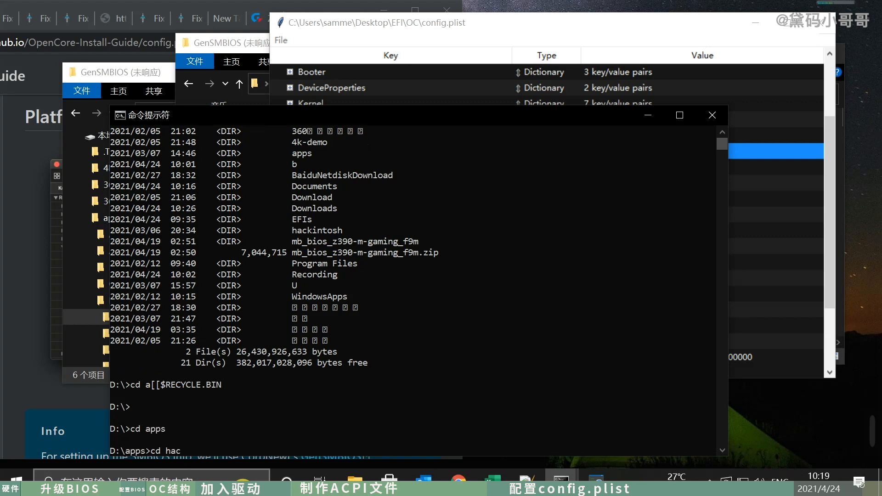
{"action": "key", "text": "Return"}
{"action": "type", "text": "dir"}
{"action": "key", "text": "Return"}
- Change into the GenSMBIOS directory and list its files
{"action": "type", "text": "cd"}
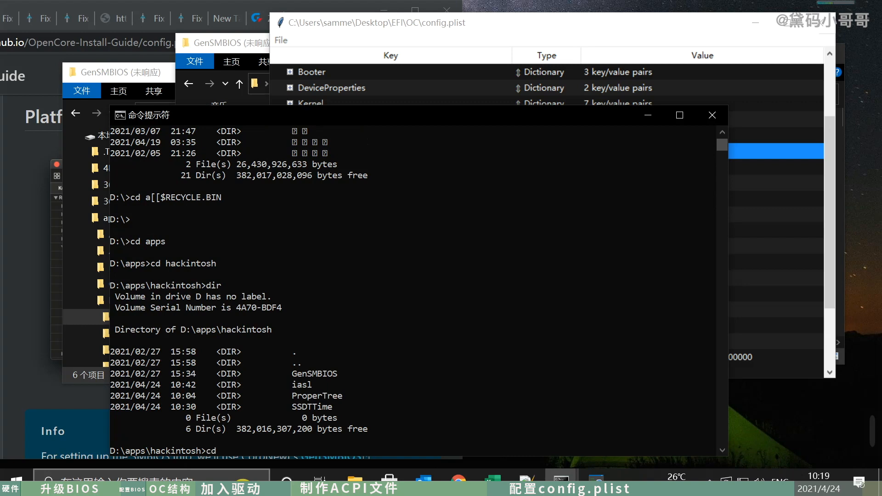
{"action": "type", "text": " GenSMBIOS"}
{"action": "key", "text": "Return"}
{"action": "type", "text": "dir"}
{"action": "key", "text": "Return"}
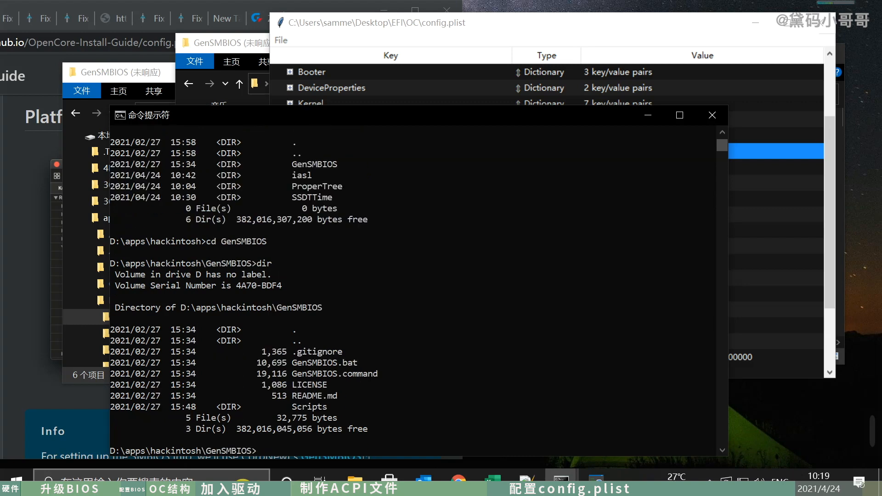
- Update the GenSMBIOS repository with git pull
{"action": "type", "text": "git"}
{"action": "key", "text": "Return"}
{"action": "type", "text": "git pul"}
{"action": "key", "text": "Return"}
{"action": "type", "text": "git pull"}
{"action": "key", "text": "Return"}
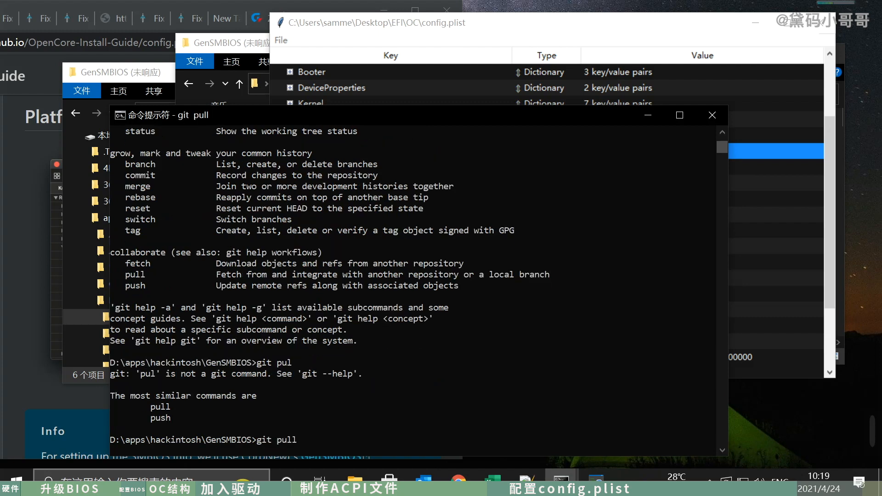
- List the GenSMBIOS files again and run GenSMBIOS.bat
{"action": "type", "text": "ls"}
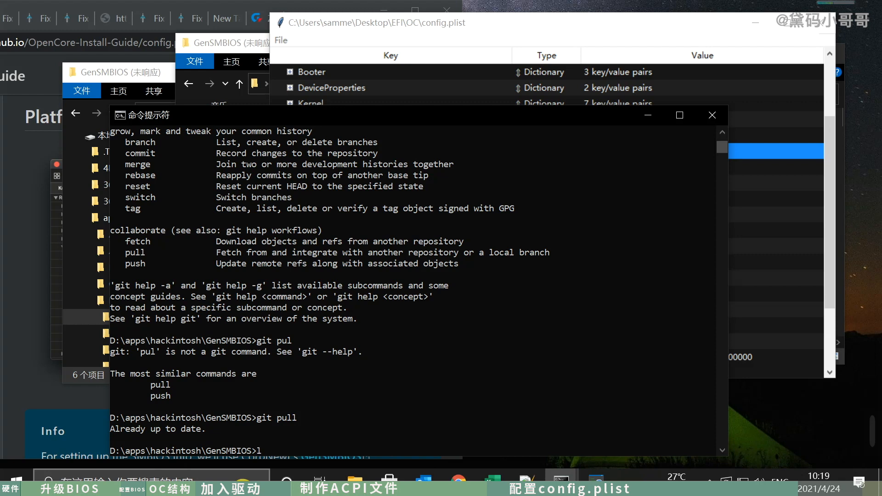
{"action": "key", "text": "Return"}
{"action": "key", "text": "Return"}
{"action": "type", "text": "dir"}
{"action": "key", "text": "Return"}
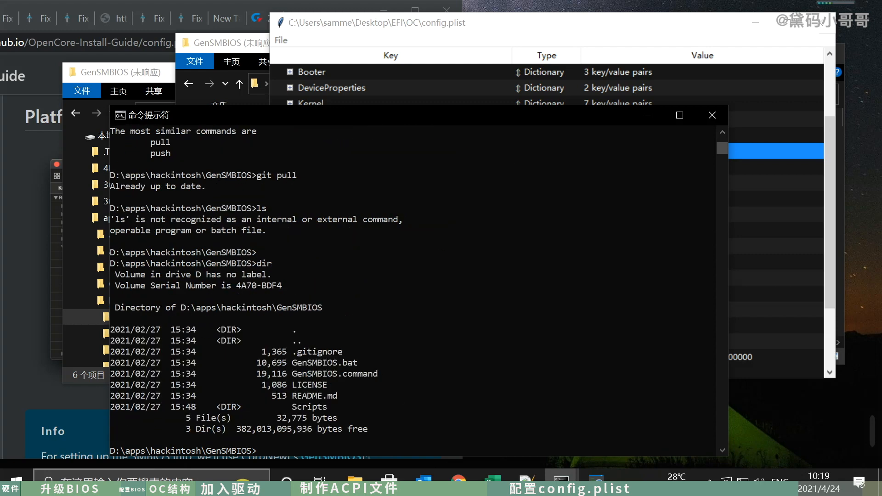
{"action": "type", "text": "Ge"}
{"action": "key", "text": "Tab"}
{"action": "key", "text": "Return"}
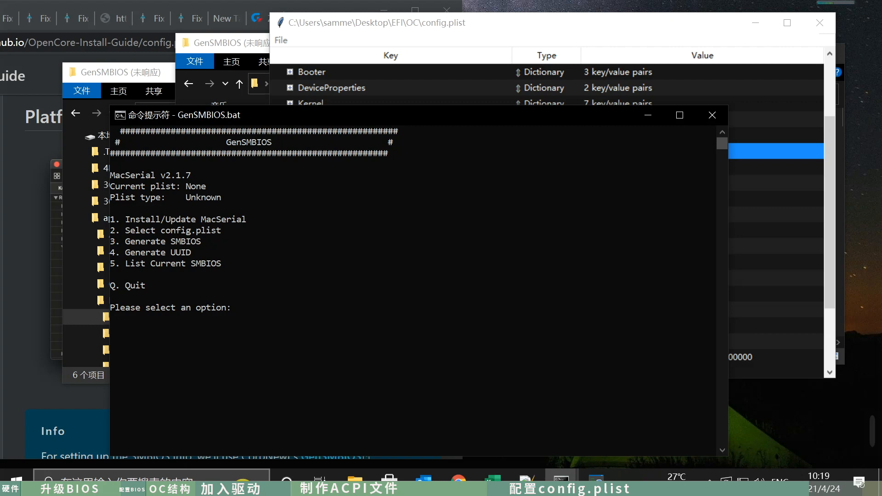
- Generate SMBIOS data for iMac19,1 with option 3, Generate SMBIOS
{"action": "type", "text": "3"}
{"action": "key", "text": "Return"}
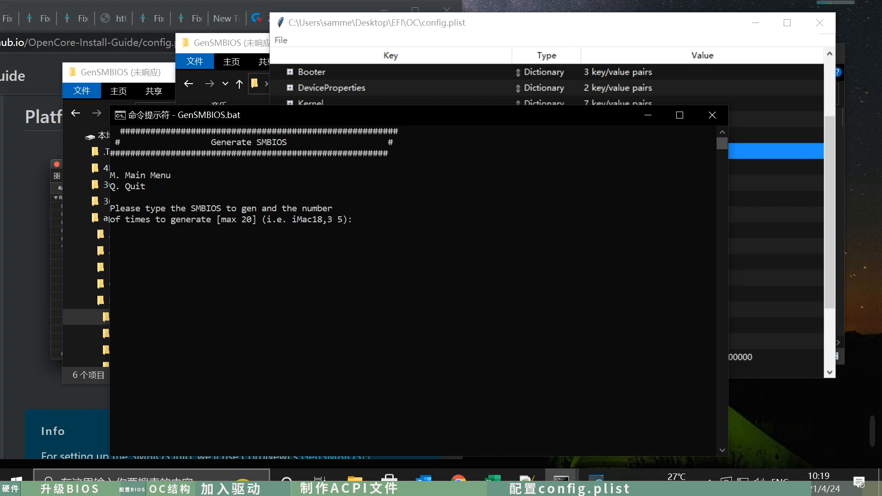
{"action": "type", "text": "iMac19,1"}
{"action": "key", "text": "Return"}
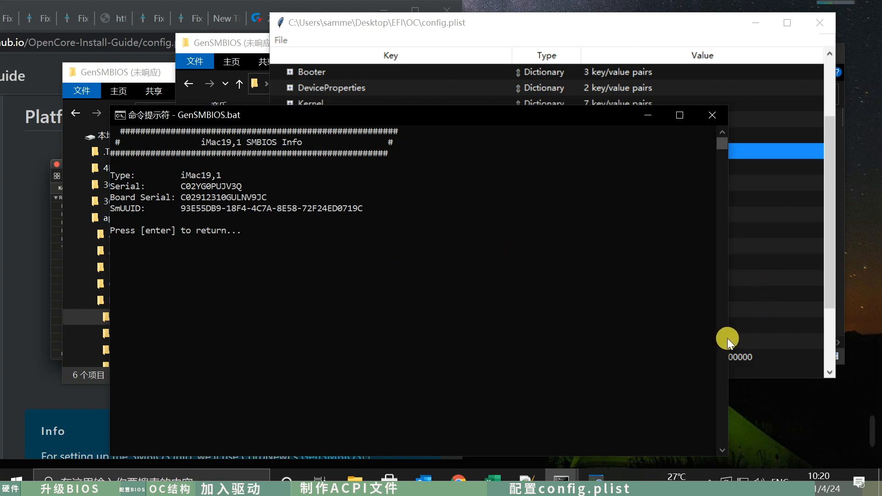
- Narrow the GenSMBIOS console and place it beside config.plist, bringing PlatformInfo's Generic group to the front
{"action": "left_click_drag", "start_coordinate": [727, 338], "coordinate": [467, 335]}
{"action": "left_click_drag", "start_coordinate": [287, 114], "coordinate": [215, 83]}
{"action": "left_click", "coordinate": [723, 204]}
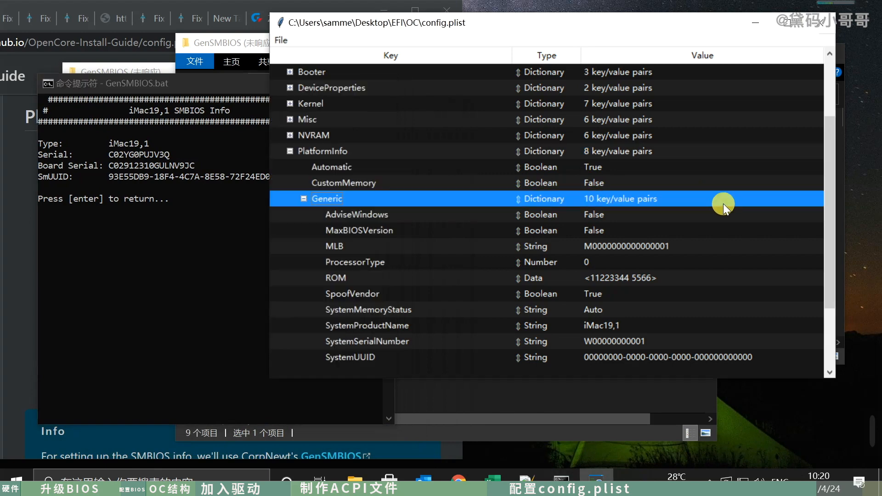
- Copy the generated Serial from the GenSMBIOS output into SystemSerialNumber under PlatformInfo > Generic in config.plist
{"action": "left_click", "coordinate": [222, 238]}
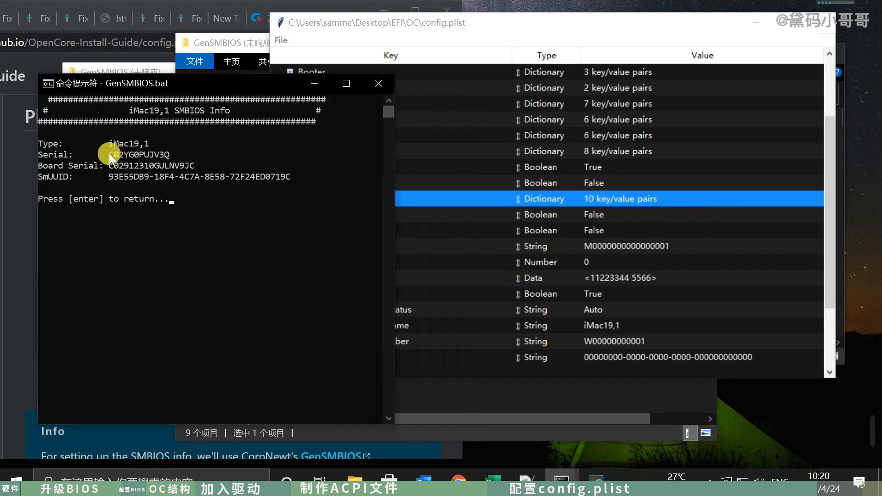
{"action": "double_click", "coordinate": [126, 155]}
{"action": "key", "text": "ctrl+c"}
{"action": "left_click", "coordinate": [665, 287]}
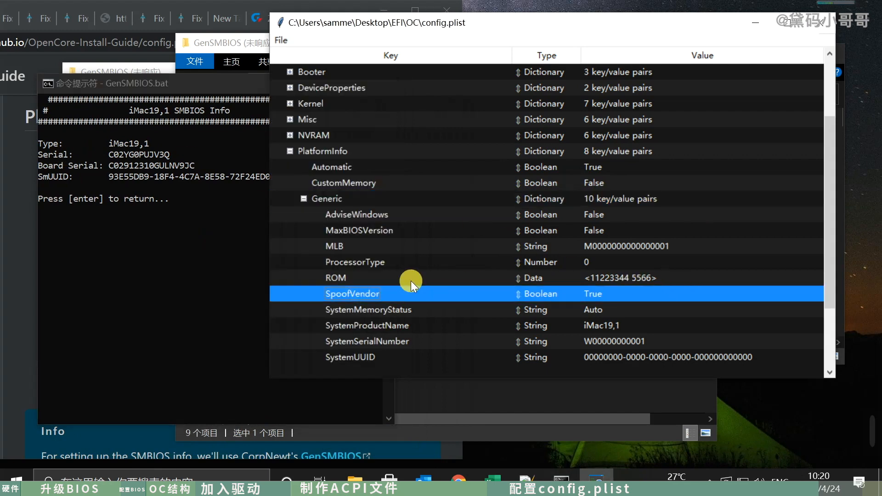
{"action": "scroll", "coordinate": [411, 280], "scroll_direction": "down", "scroll_amount": 1}
{"action": "left_click", "coordinate": [588, 326]}
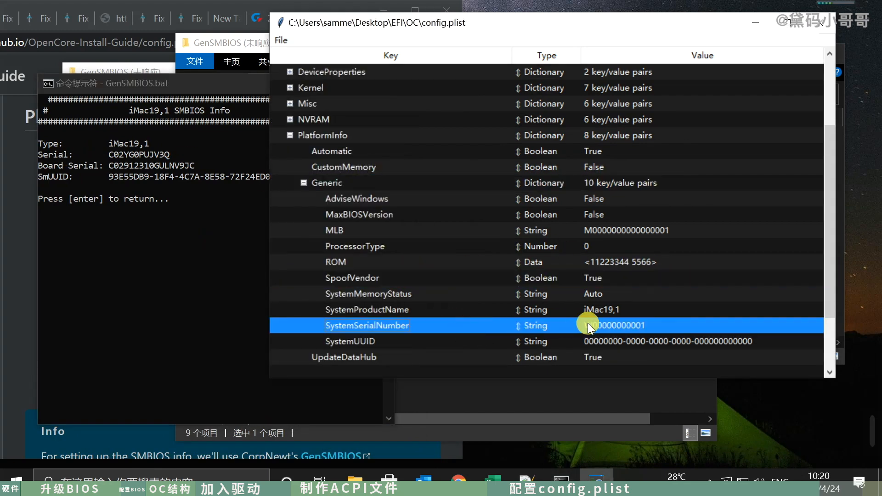
{"action": "double_click", "coordinate": [609, 325]}
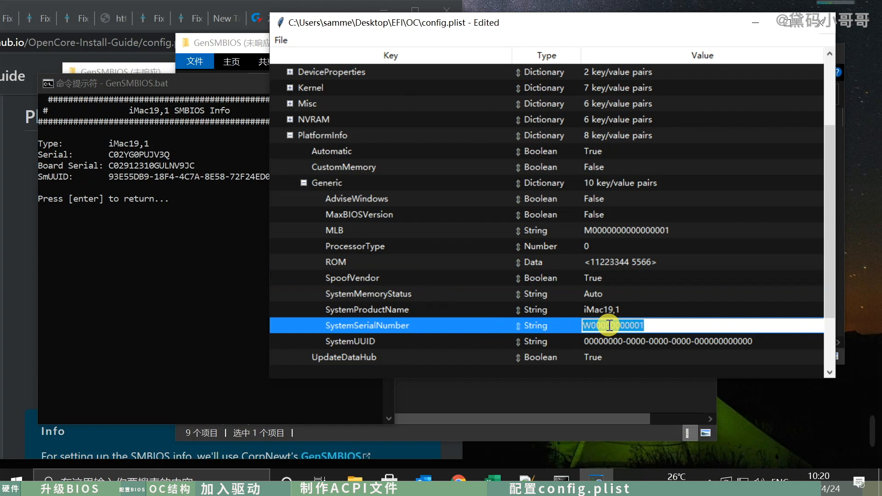
{"action": "key", "text": "ctrl+v"}
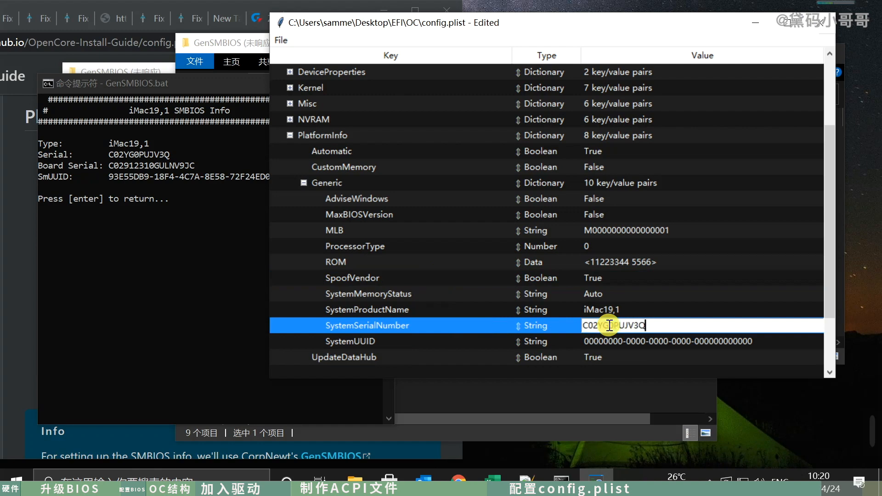
{"action": "key", "text": "Return"}
- Copy the generated Board Serial from the GenSMBIOS output into the MLB value under Generic in config.plist
{"action": "left_click", "coordinate": [146, 270]}
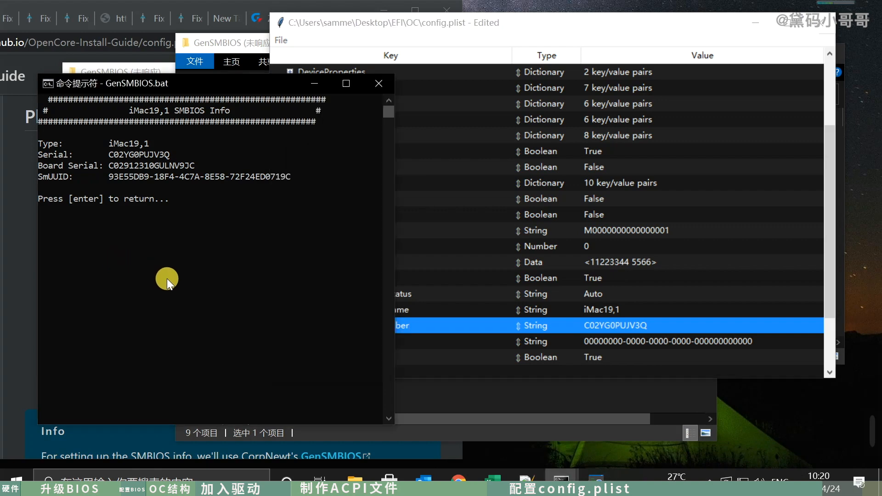
{"action": "double_click", "coordinate": [159, 163]}
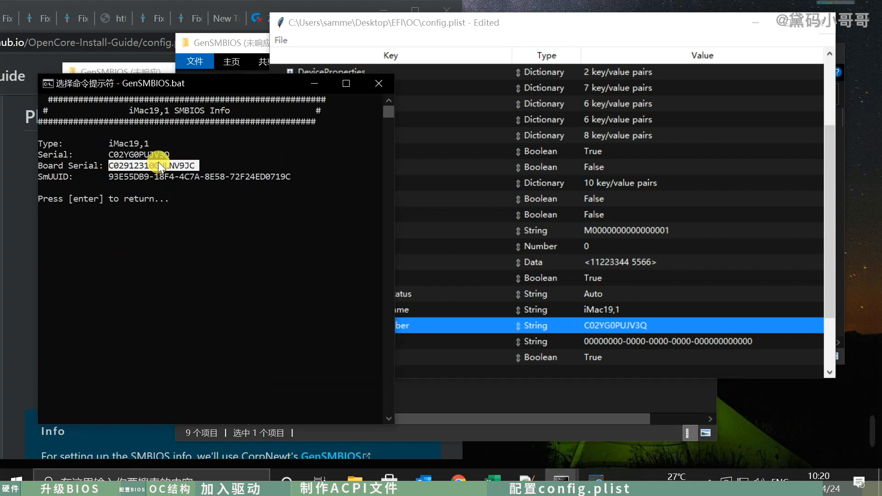
{"action": "key", "text": "ctrl+c"}
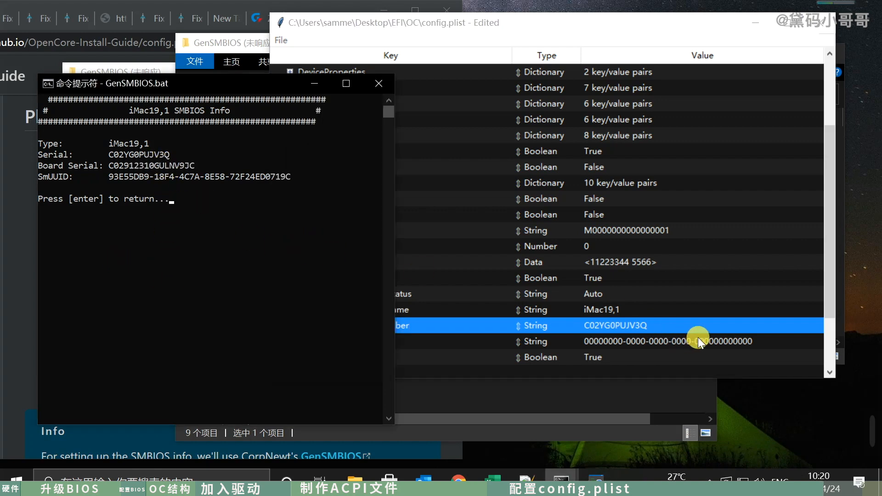
{"action": "double_click", "coordinate": [155, 163]}
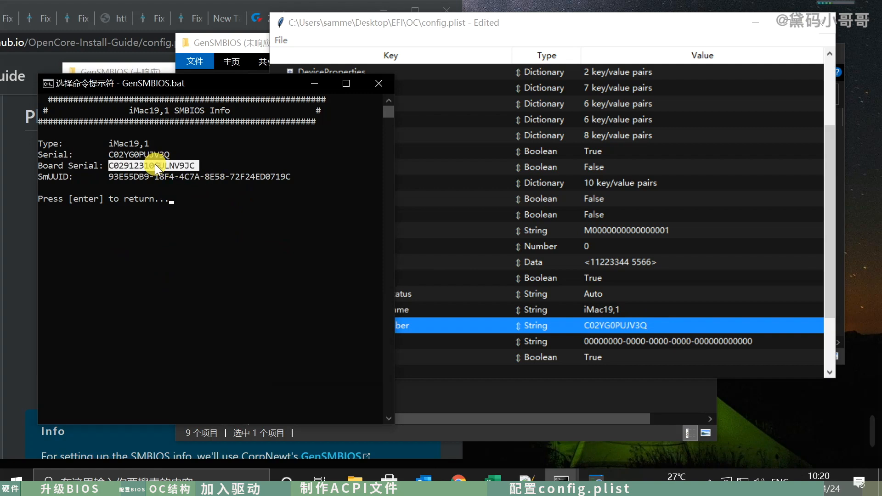
{"action": "key", "text": "ctrl+c"}
{"action": "left_click", "coordinate": [702, 312]}
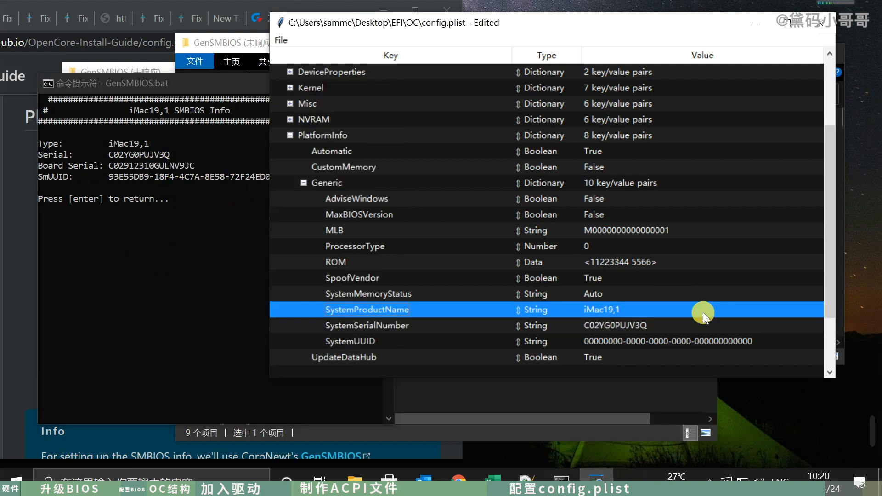
{"action": "left_click", "coordinate": [600, 327]}
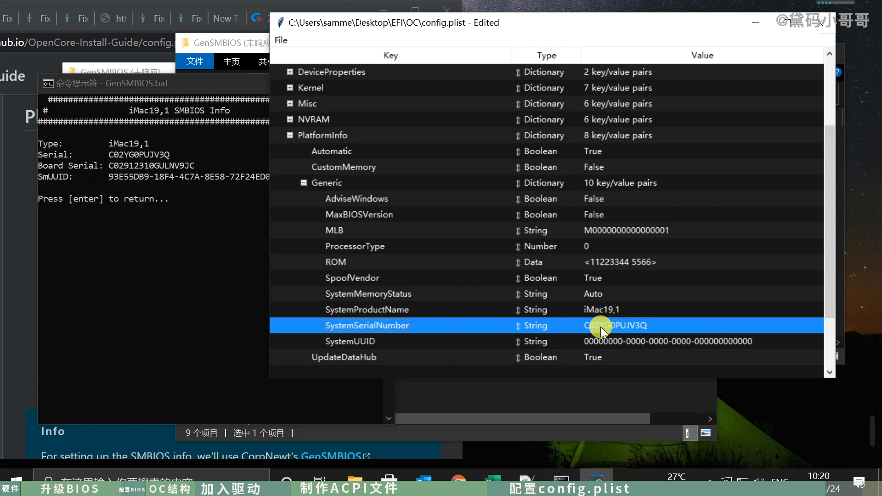
{"action": "scroll", "coordinate": [600, 327], "scroll_direction": "down", "scroll_amount": 1}
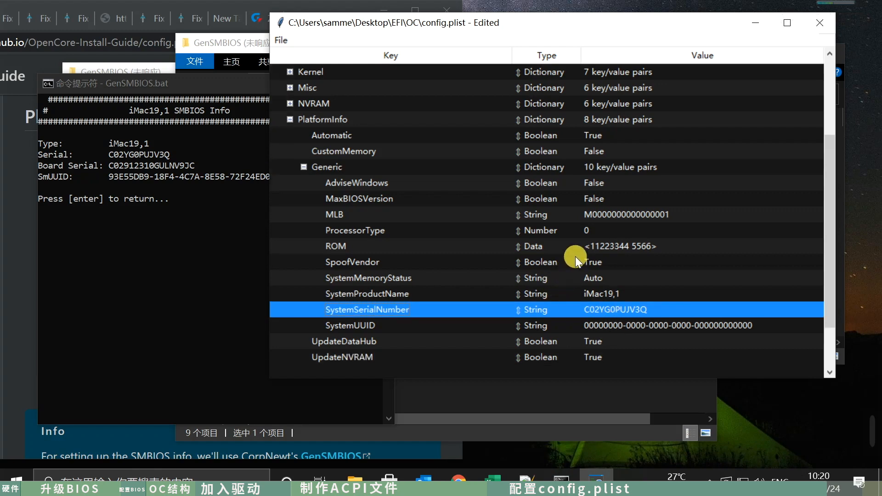
{"action": "left_click", "coordinate": [603, 213]}
{"action": "left_click", "coordinate": [616, 214]}
{"action": "key", "text": "ctrl+v"}
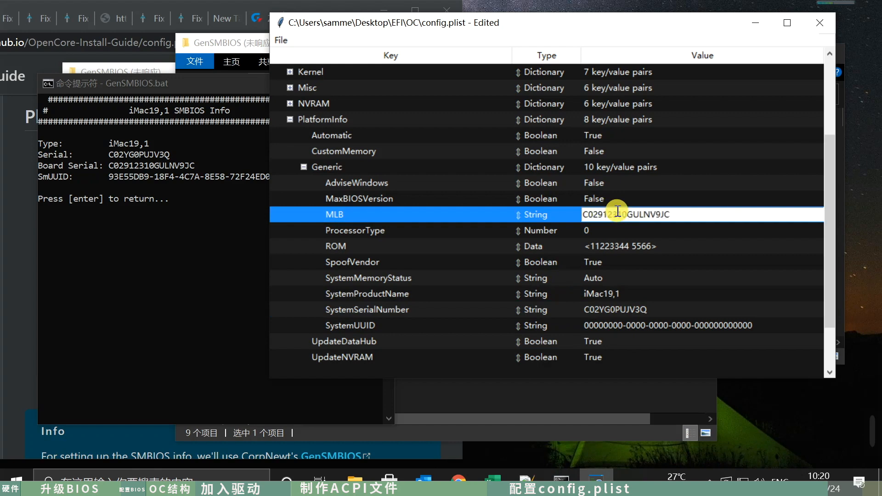
{"action": "key", "text": "Return"}
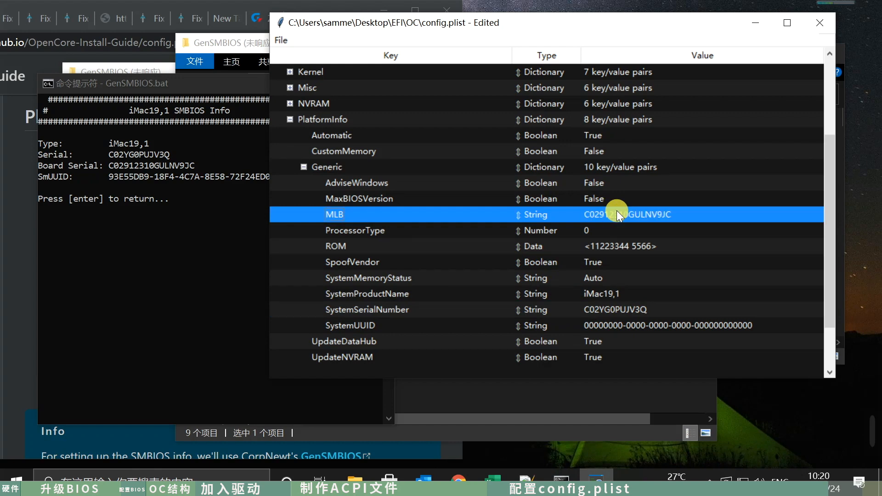
- Copy the generated SmUUID into SystemUUID under Generic and remove the leading space from the pasted value
{"action": "left_click", "coordinate": [107, 248]}
{"action": "left_click_drag", "start_coordinate": [105, 177], "coordinate": [226, 175]}
{"action": "key", "text": "ctrl+c"}
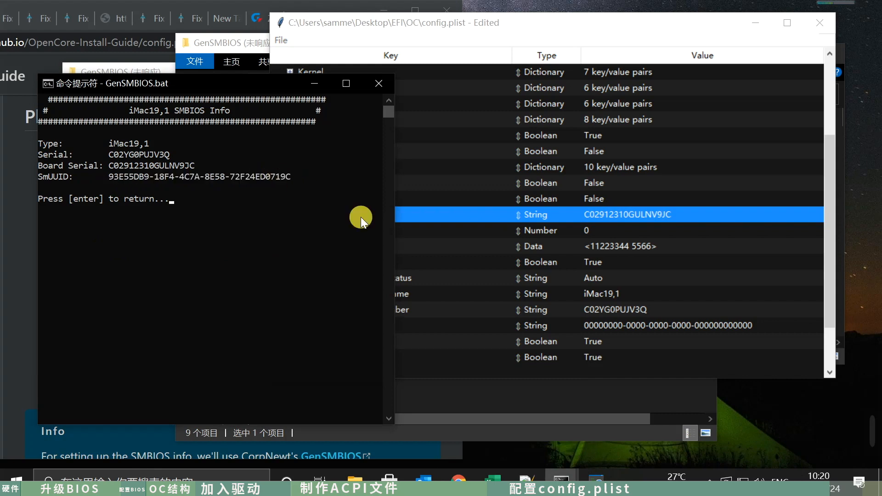
{"action": "left_click", "coordinate": [670, 341]}
{"action": "left_click", "coordinate": [644, 323]}
{"action": "left_click", "coordinate": [652, 322]}
{"action": "key", "text": "ctrl+v"}
{"action": "left_click", "coordinate": [586, 323]}
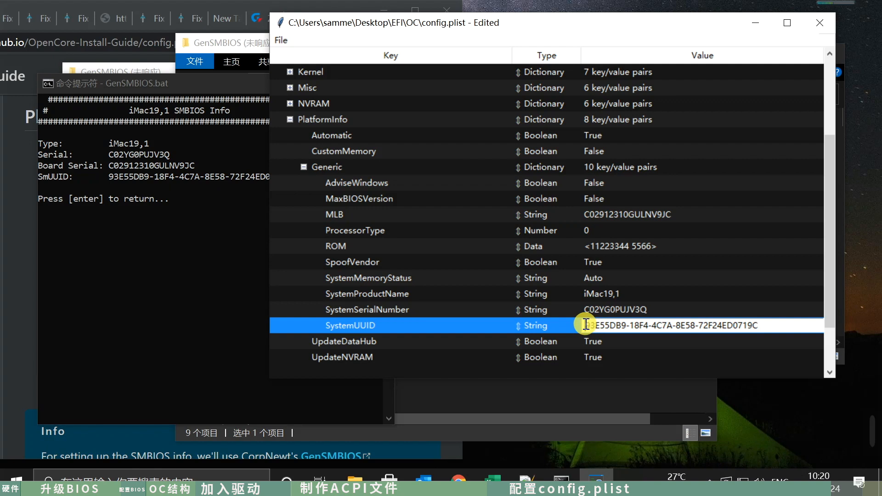
{"action": "key", "text": "BackSpace"}
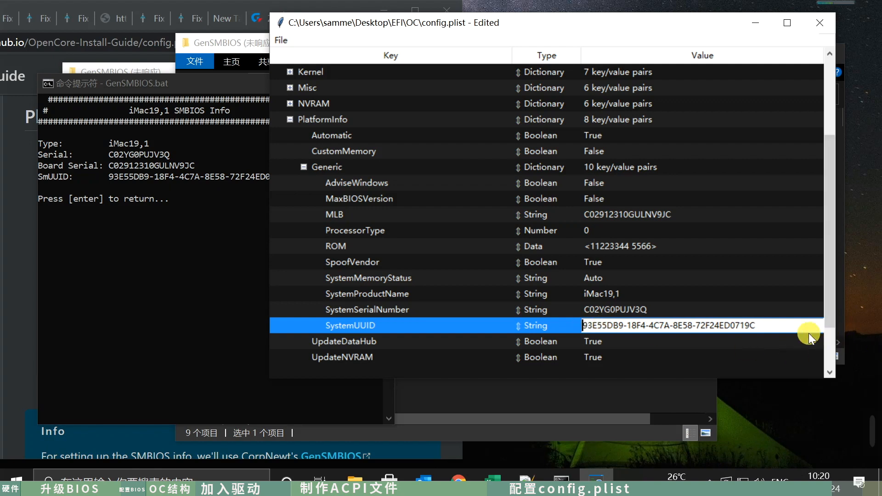
{"action": "left_click", "coordinate": [791, 323]}
{"action": "key", "text": "Return"}
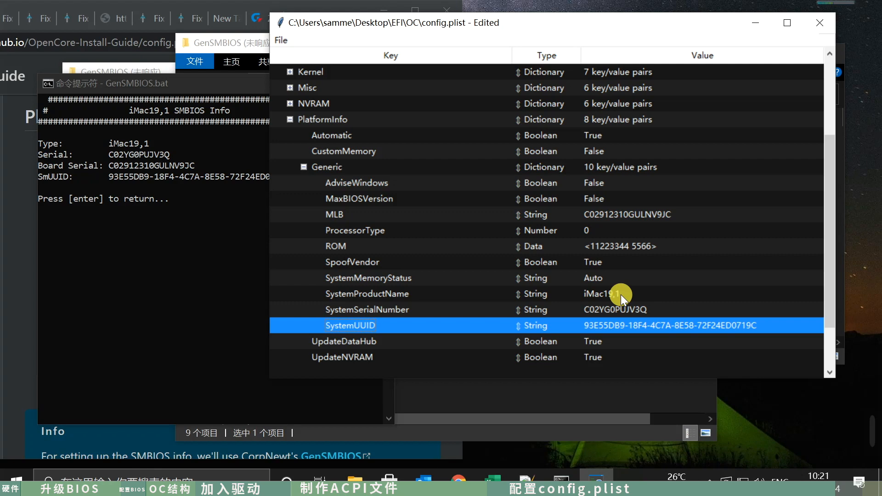
- Check the Coffee Lake guide's PlatformInfo instructions for the SMBIOS fields, ROM and Automatic, continuing to its UEFI example
{"action": "left_click", "coordinate": [402, 450]}
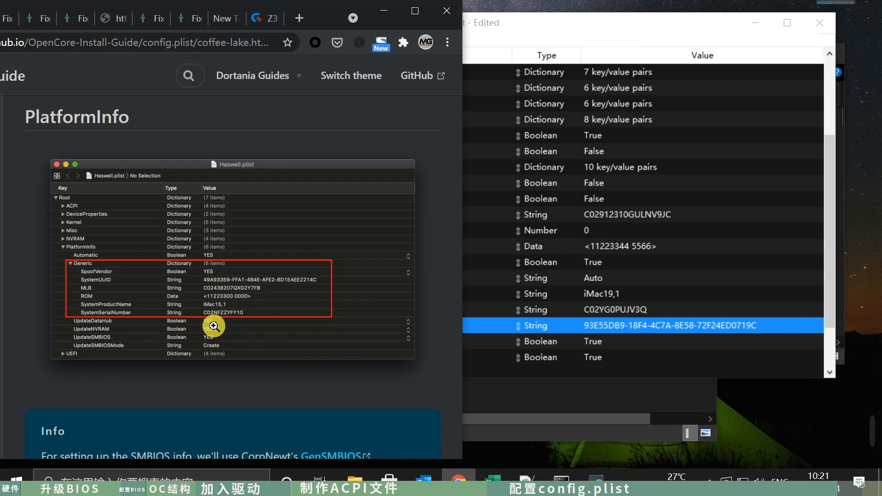
{"action": "scroll", "coordinate": [291, 340], "scroll_direction": "down", "scroll_amount": 7}
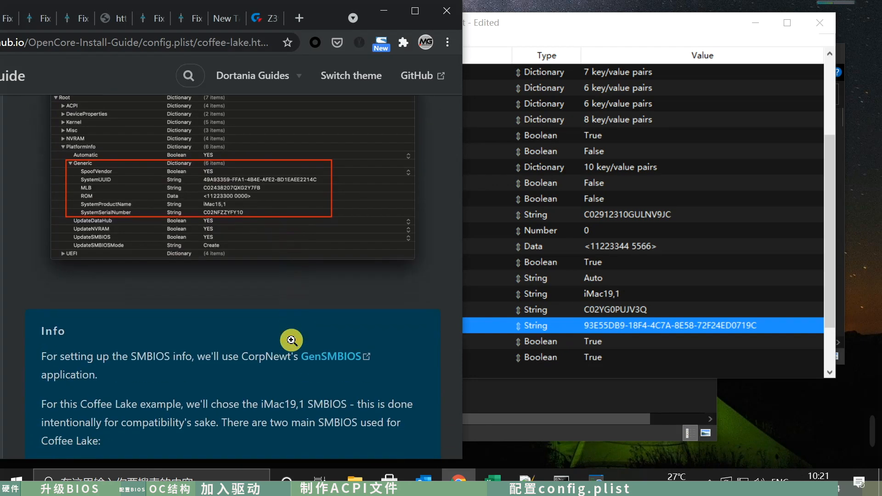
{"action": "scroll", "coordinate": [292, 339], "scroll_direction": "down", "scroll_amount": 6}
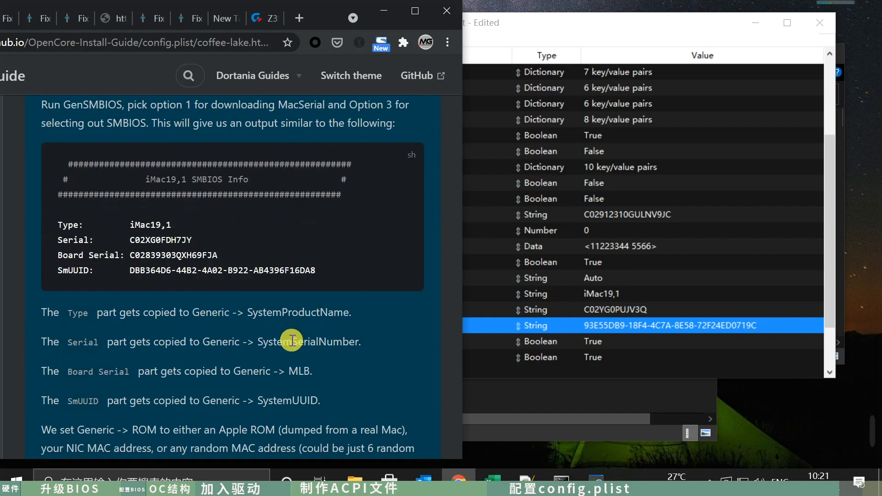
{"action": "scroll", "coordinate": [292, 340], "scroll_direction": "down", "scroll_amount": 3}
{"action": "scroll", "coordinate": [291, 339], "scroll_direction": "down", "scroll_amount": 3}
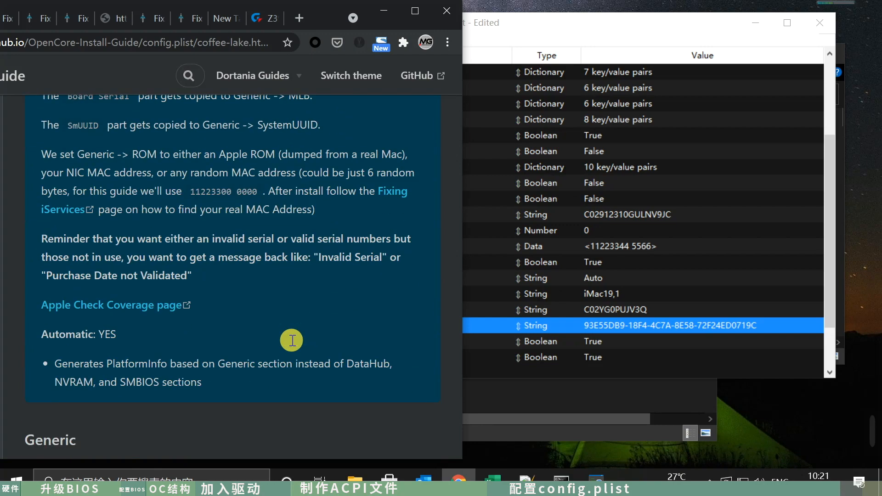
{"action": "scroll", "coordinate": [292, 340], "scroll_direction": "down", "scroll_amount": 12}
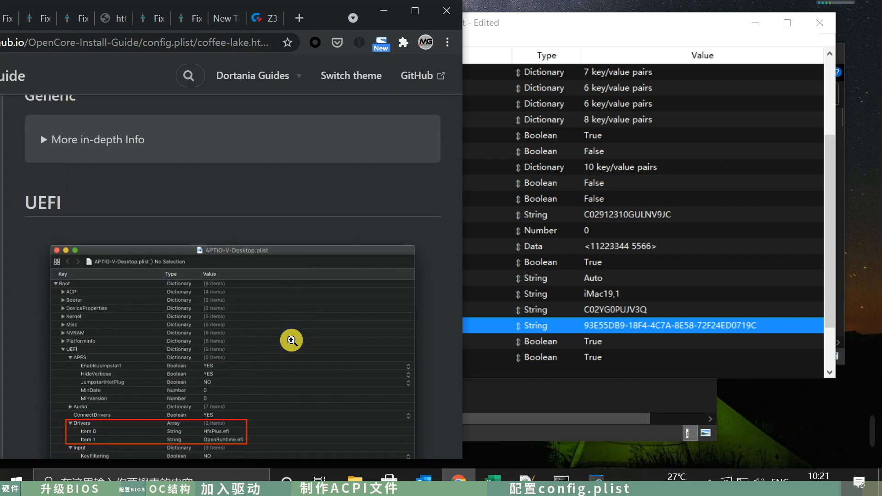
{"action": "scroll", "coordinate": [291, 340], "scroll_direction": "up", "scroll_amount": 3}
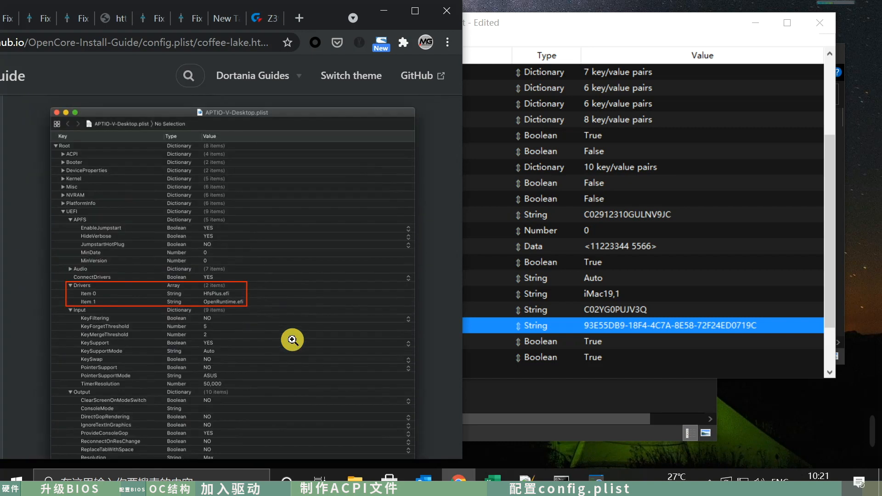
- Return to config.plist, collapse Generic and PlatformInfo, and expand the UEFI dictionary
{"action": "left_click", "coordinate": [752, 251]}
{"action": "left_click", "coordinate": [301, 166]}
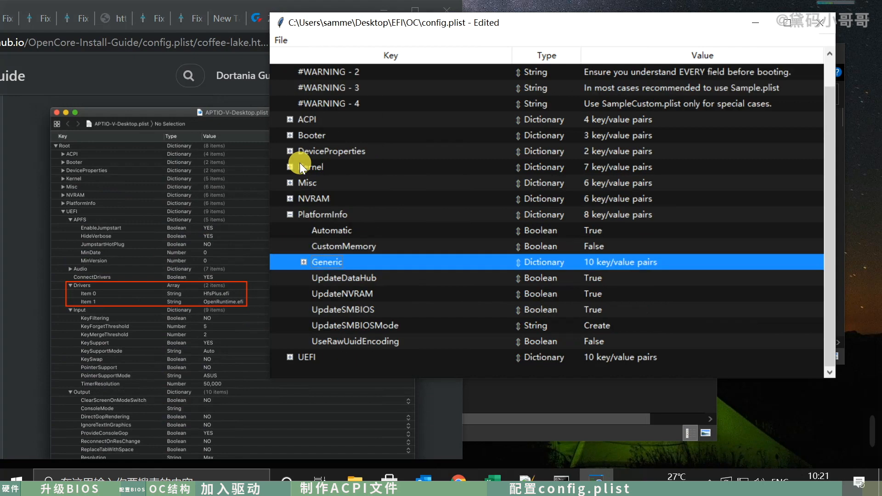
{"action": "left_click", "coordinate": [289, 213]}
{"action": "left_click", "coordinate": [290, 262]}
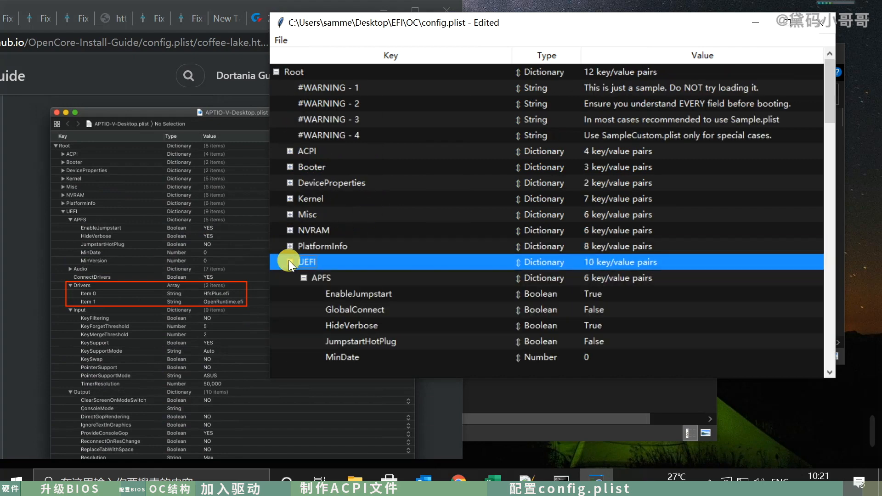
- Examine the UEFI entries in config.plist from APFS through Drivers, Input, Output and Quirks to ReservedMemory
{"action": "scroll", "coordinate": [435, 280], "scroll_direction": "down", "scroll_amount": 2}
{"action": "scroll", "coordinate": [457, 273], "scroll_direction": "down", "scroll_amount": 3}
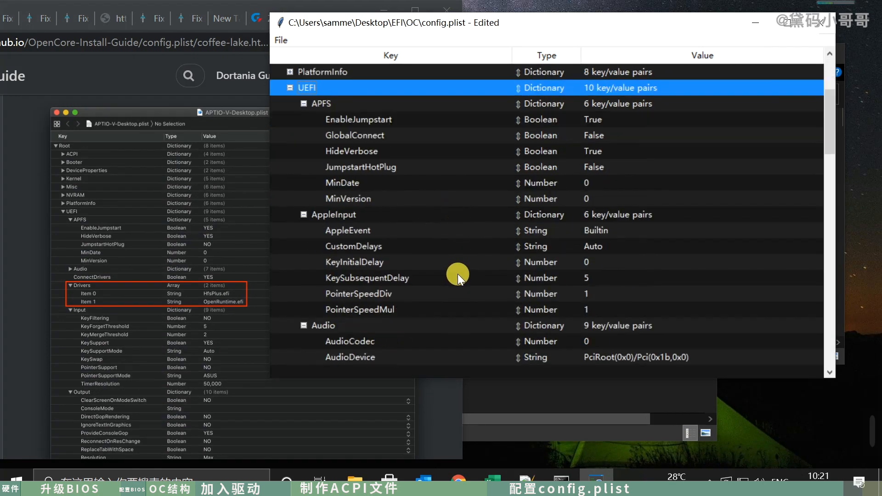
{"action": "scroll", "coordinate": [458, 274], "scroll_direction": "down", "scroll_amount": 2}
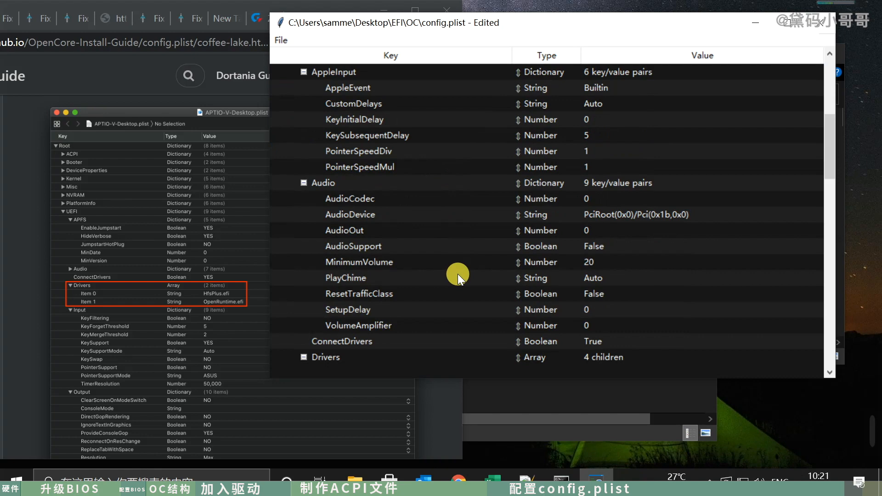
{"action": "scroll", "coordinate": [458, 273], "scroll_direction": "down", "scroll_amount": 3}
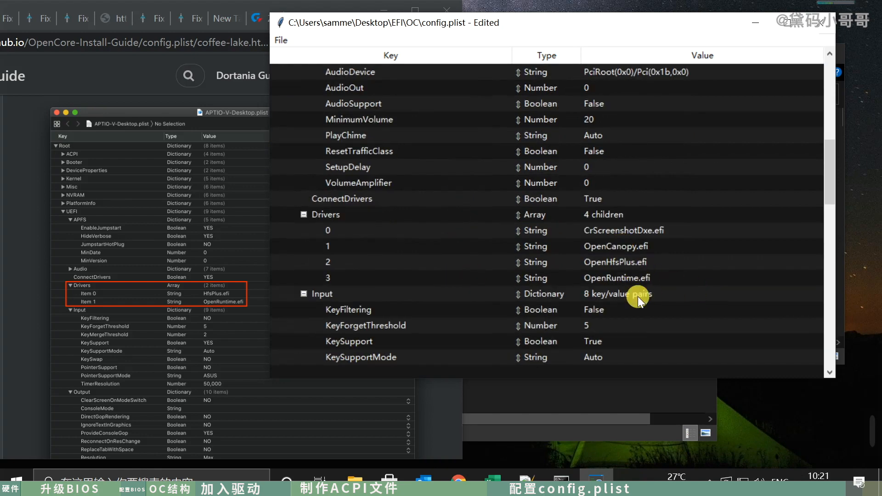
{"action": "scroll", "coordinate": [650, 313], "scroll_direction": "down", "scroll_amount": 1}
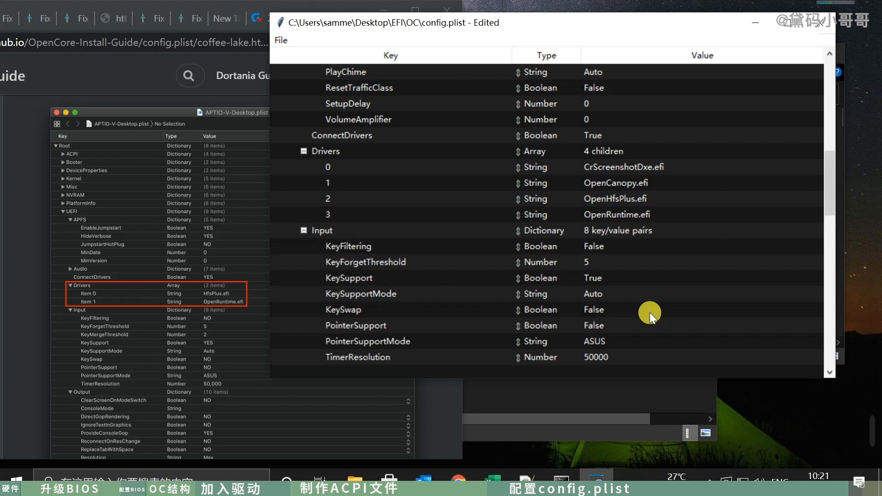
{"action": "scroll", "coordinate": [650, 312], "scroll_direction": "down", "scroll_amount": 6}
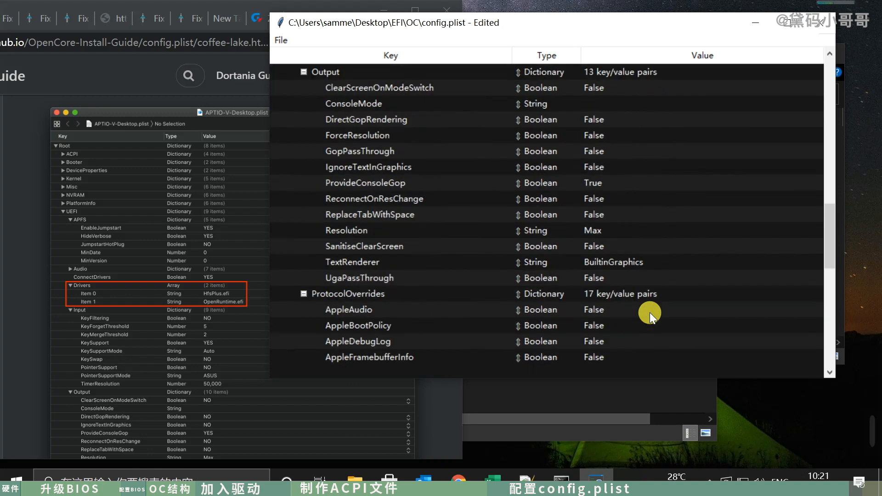
{"action": "scroll", "coordinate": [649, 312], "scroll_direction": "down", "scroll_amount": 9}
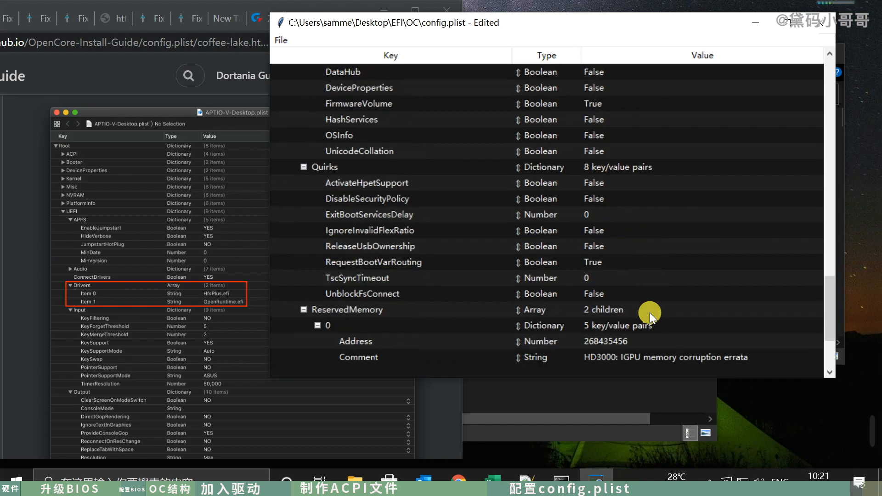
{"action": "scroll", "coordinate": [650, 312], "scroll_direction": "down", "scroll_amount": 3}
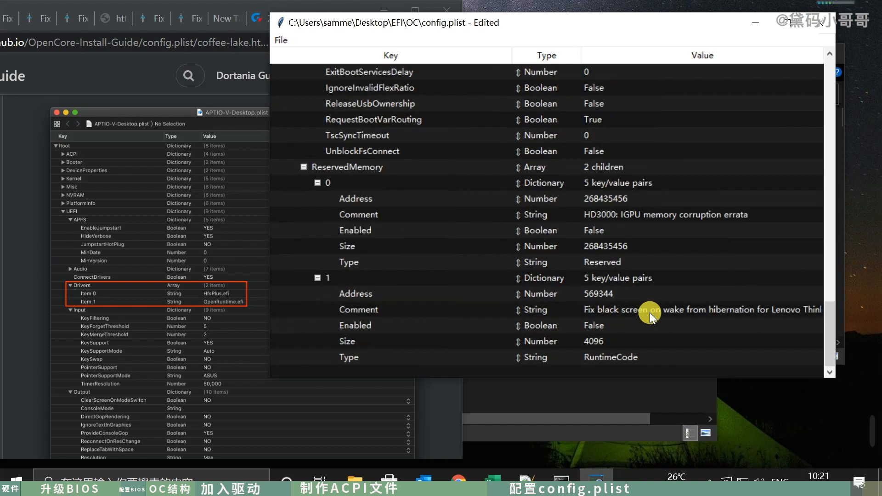
- Read the rest of the Coffee Lake guide's UEFI section, from Drivers through Quirks and ReservedMemory, plus its Cleaning up and BIOS settings lists
{"action": "left_click", "coordinate": [109, 309]}
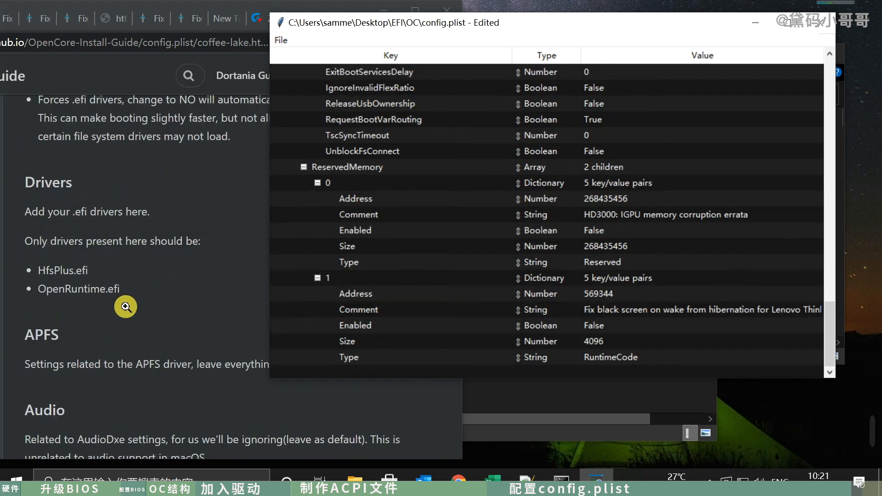
{"action": "scroll", "coordinate": [125, 306], "scroll_direction": "down", "scroll_amount": 10}
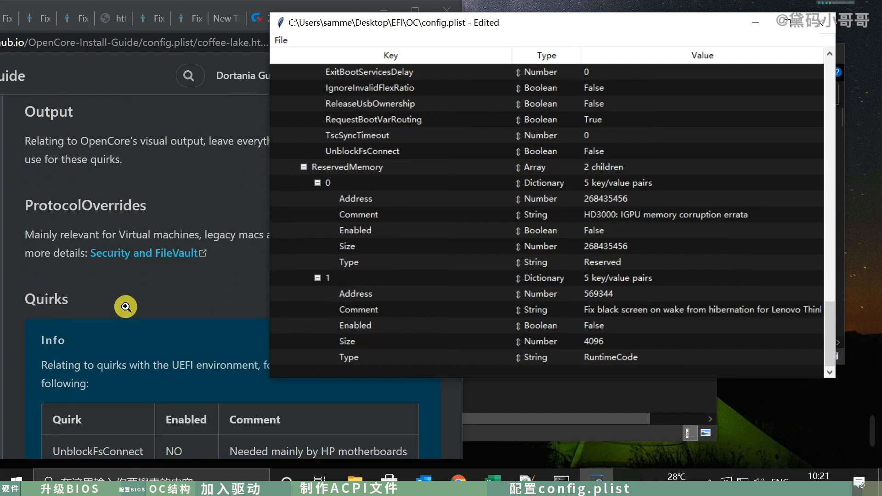
{"action": "left_click", "coordinate": [176, 345]}
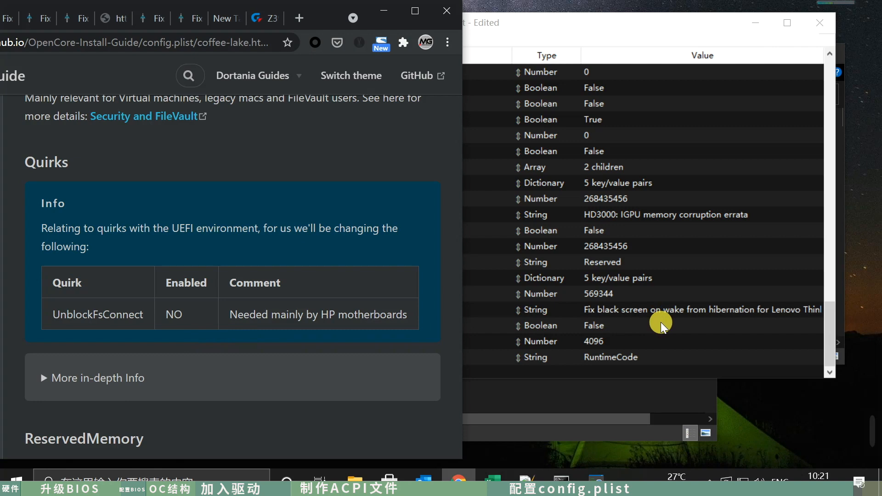
{"action": "scroll", "coordinate": [332, 323], "scroll_direction": "down", "scroll_amount": 5}
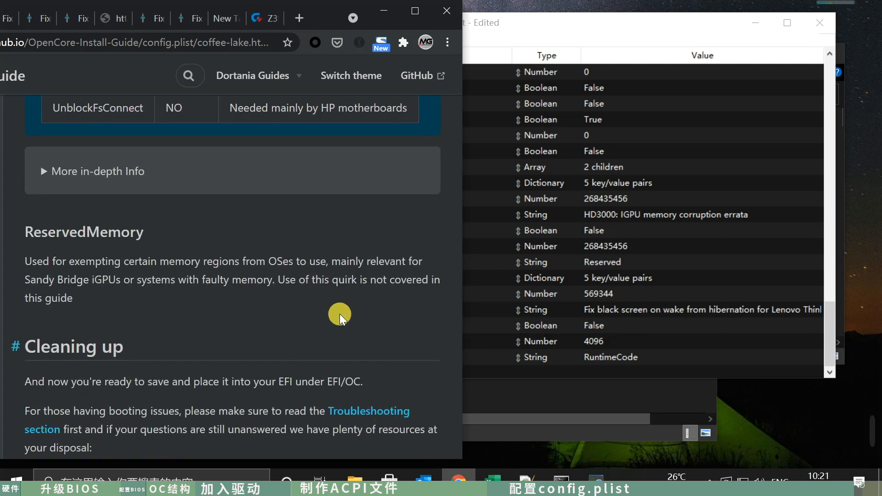
{"action": "scroll", "coordinate": [342, 318], "scroll_direction": "down", "scroll_amount": 10}
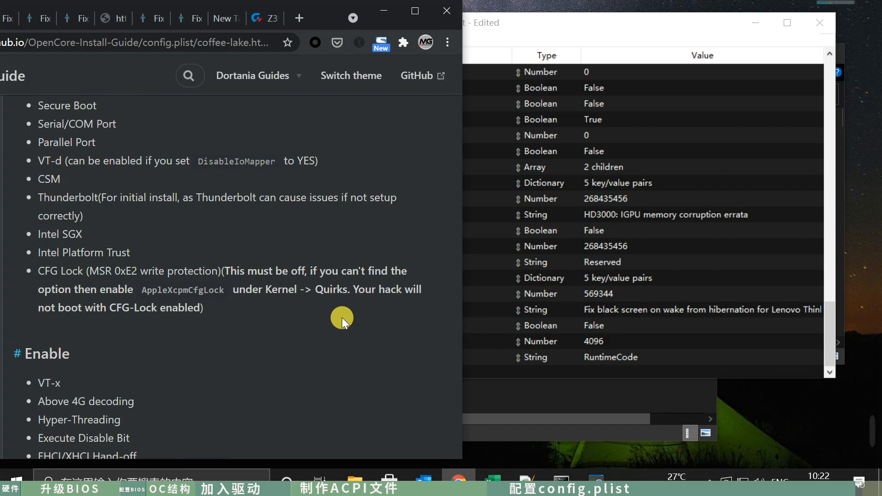
{"action": "scroll", "coordinate": [342, 317], "scroll_direction": "up", "scroll_amount": 1}
{"action": "scroll", "coordinate": [341, 318], "scroll_direction": "down", "scroll_amount": 6}
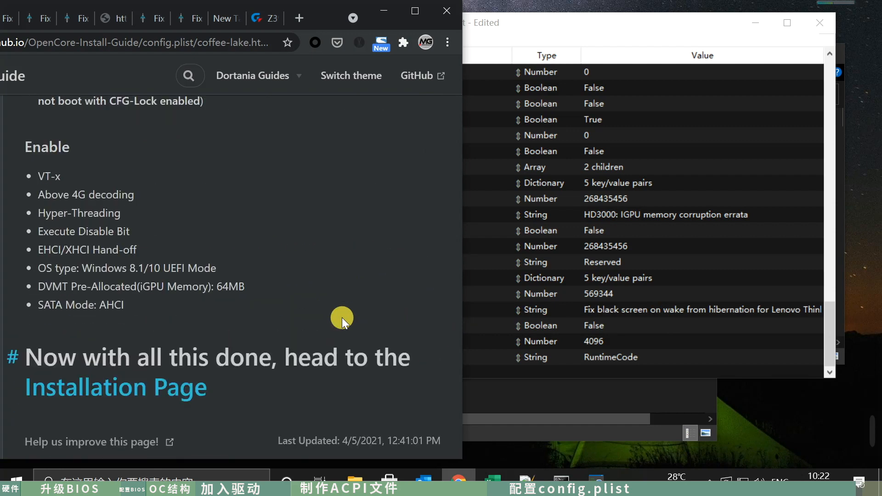
{"action": "scroll", "coordinate": [342, 317], "scroll_direction": "up", "scroll_amount": 1}
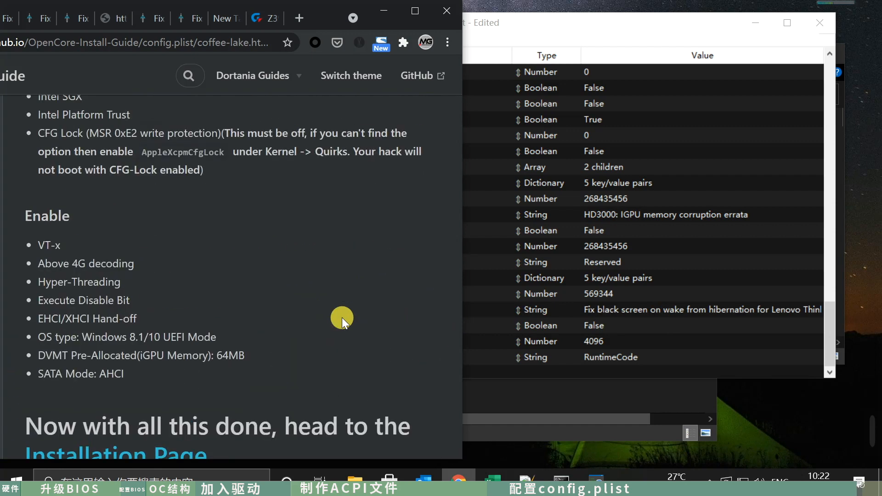
- Return to config.plist, save the edited file in EFI/OC and close it
{"action": "left_click", "coordinate": [659, 26]}
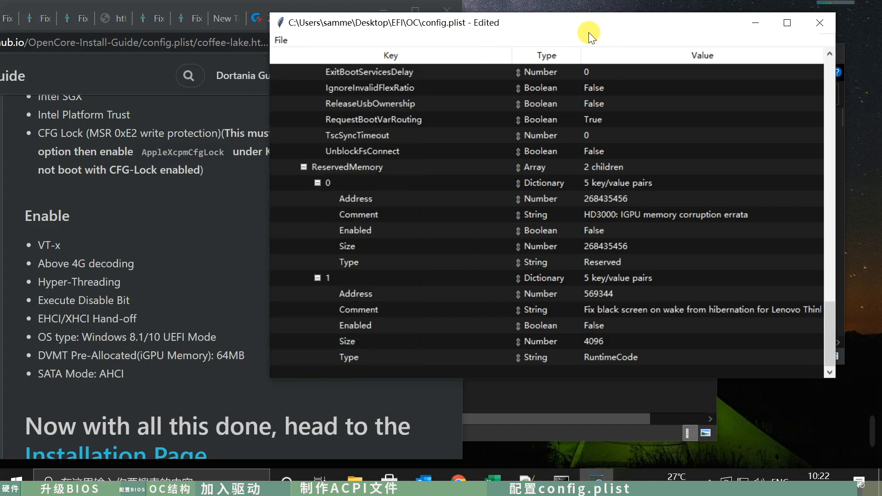
{"action": "key", "text": "ctrl+s"}
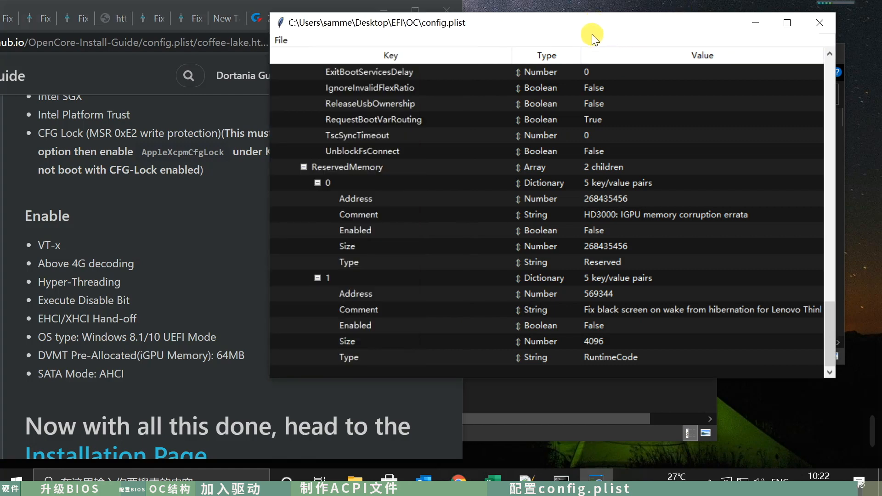
{"action": "left_click", "coordinate": [823, 26]}
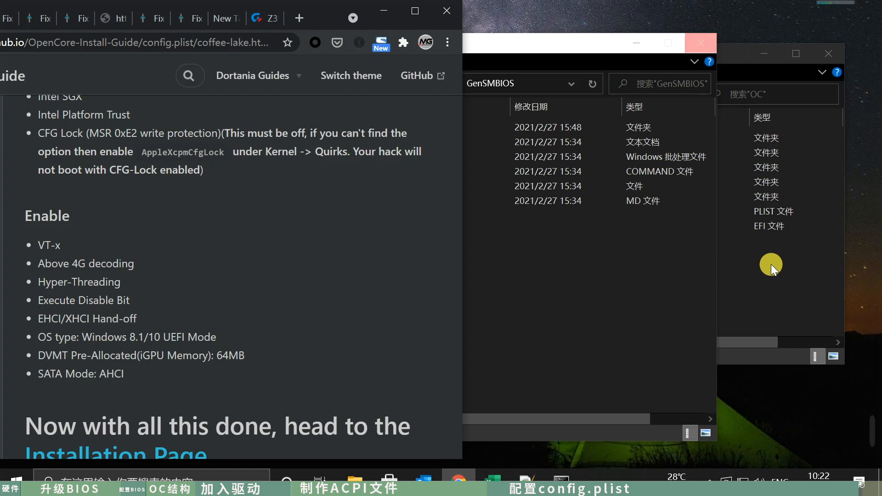
- Close the OC and GenSMBIOS folder windows, and minimize the browser and the GenSMBIOS command prompt to clear the desktop
{"action": "left_click", "coordinate": [790, 263]}
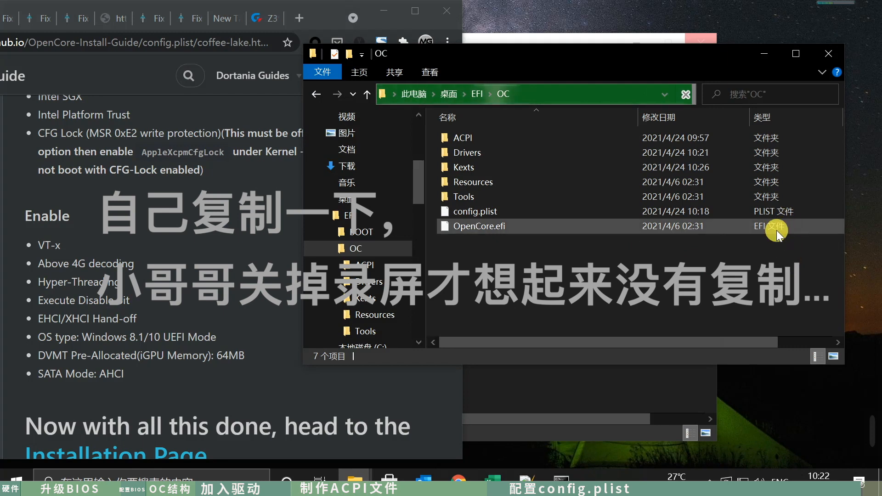
{"action": "left_click", "coordinate": [827, 53]}
{"action": "left_click", "coordinate": [700, 52]}
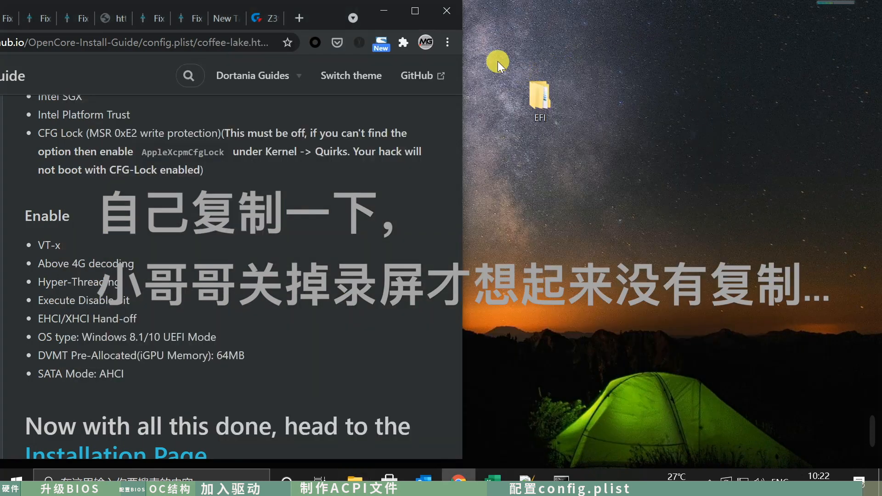
{"action": "left_click", "coordinate": [384, 11]}
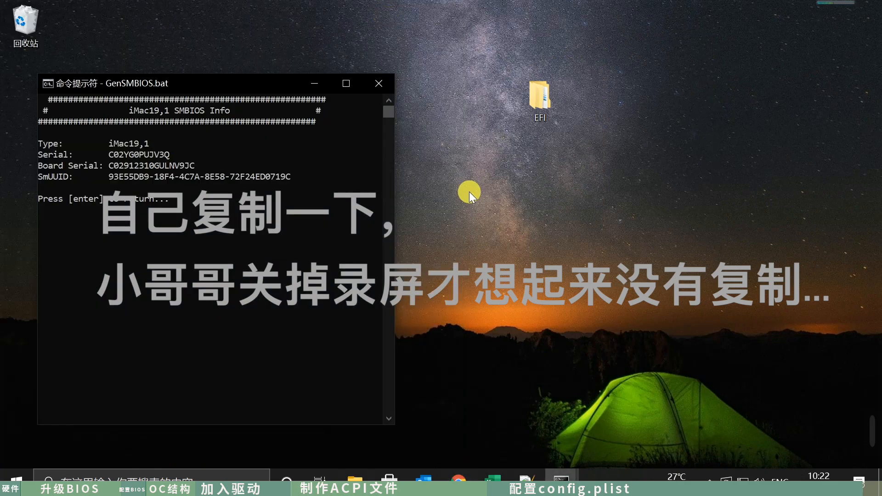
{"action": "left_click", "coordinate": [331, 87]}
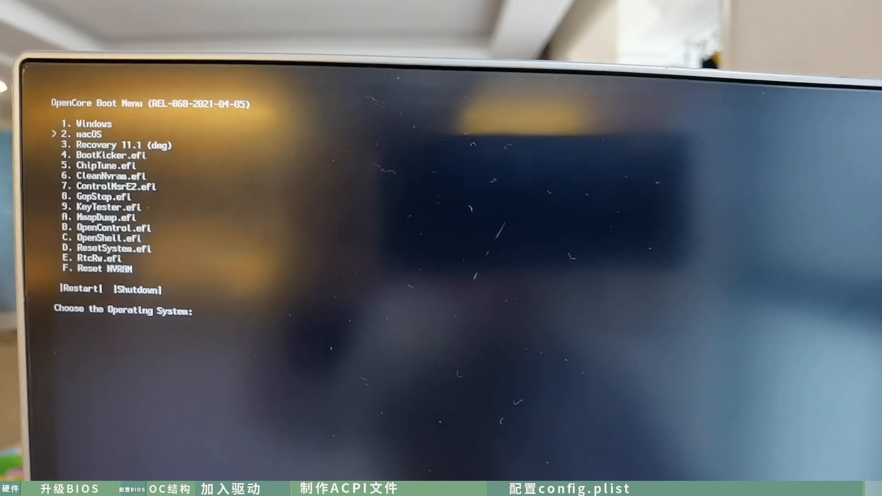
- Boot the macOS entry from the OpenCore boot menu
{"action": "key", "text": "Down"}
{"action": "key", "text": "Down"}
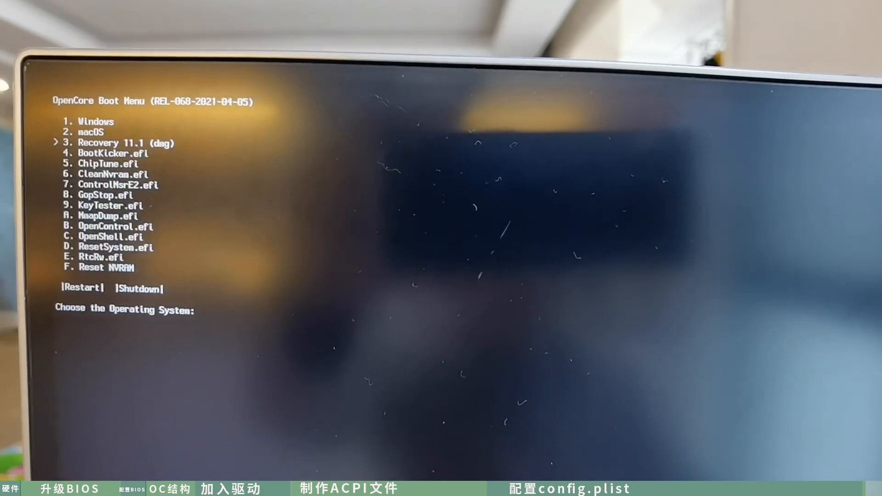
{"action": "key", "text": "Up"}
{"action": "key", "text": "Up"}
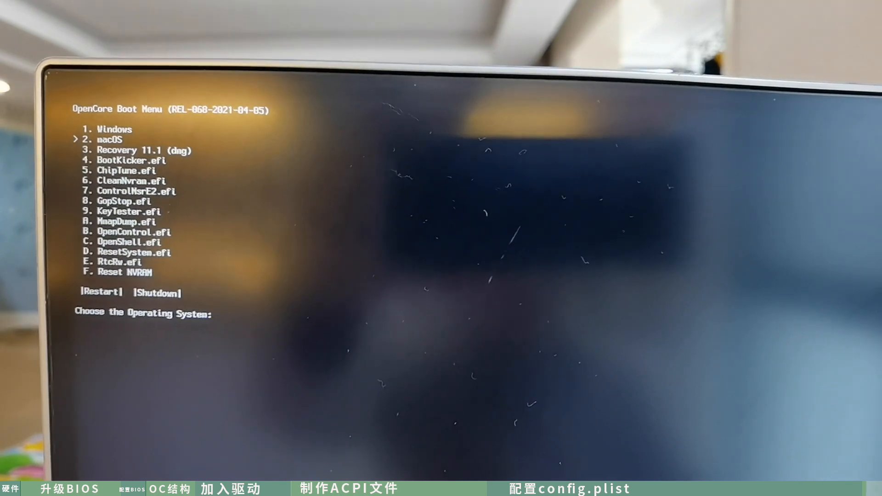
{"action": "key", "text": "Return"}
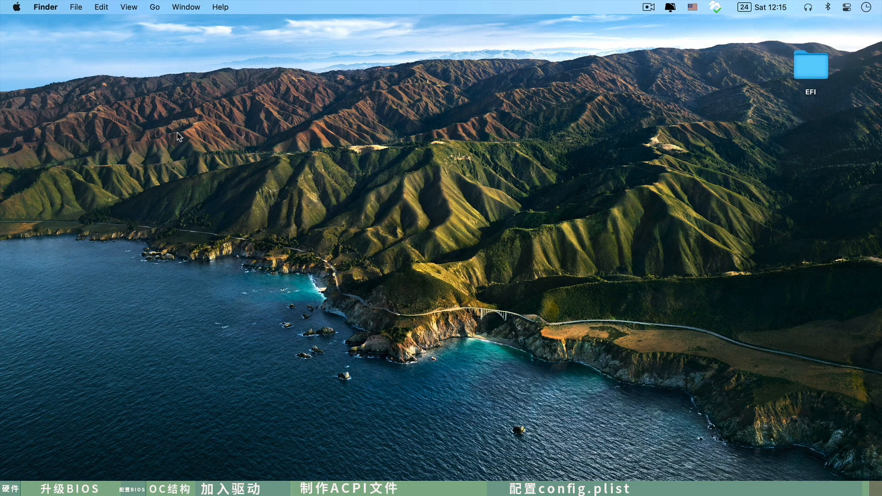
- View the About This Mac overview of the macOS version and hardware, and close it
{"action": "left_click", "coordinate": [15, 7]}
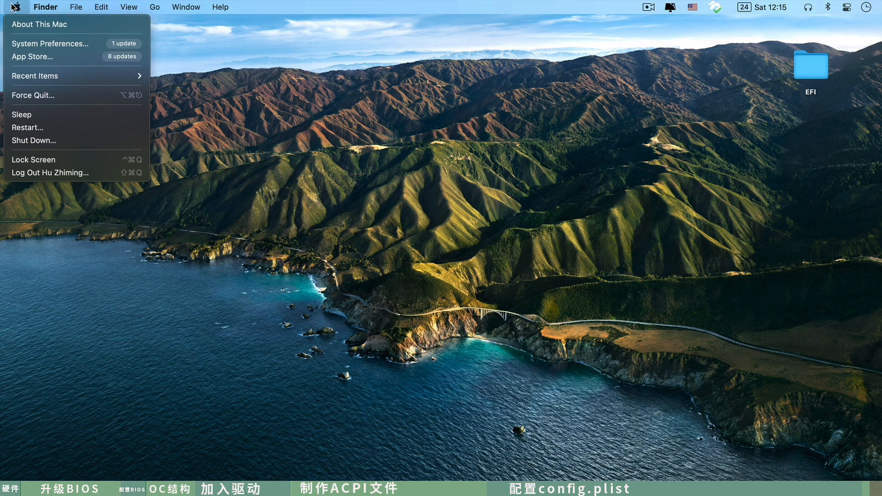
{"action": "left_click", "coordinate": [39, 24]}
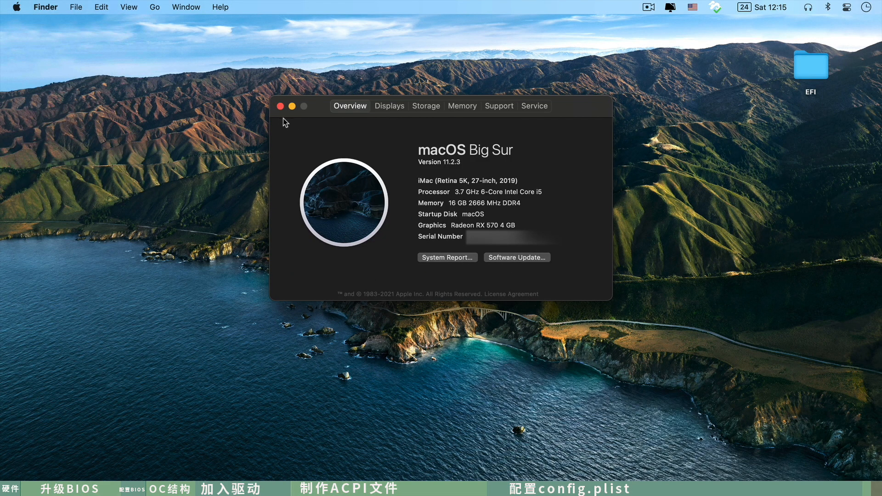
{"action": "left_click", "coordinate": [281, 107]}
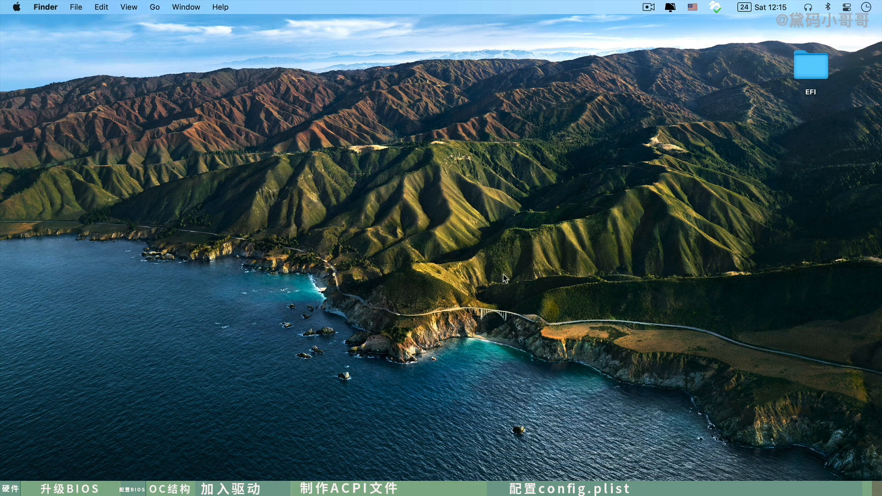
- Launch Hackintool and view its bootloader information to check the booted OpenCore version
{"action": "key", "text": "alt+space"}
{"action": "type", "text": "ha"}
{"action": "key", "text": "Return"}
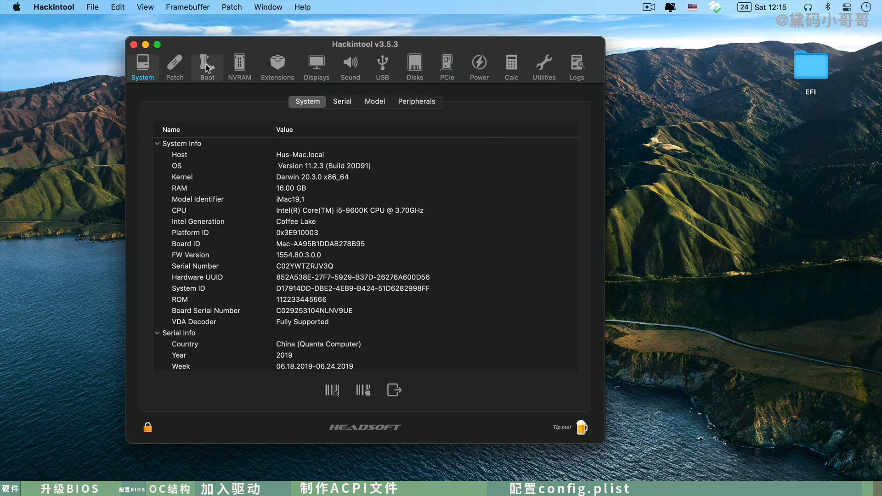
{"action": "left_click", "coordinate": [208, 68]}
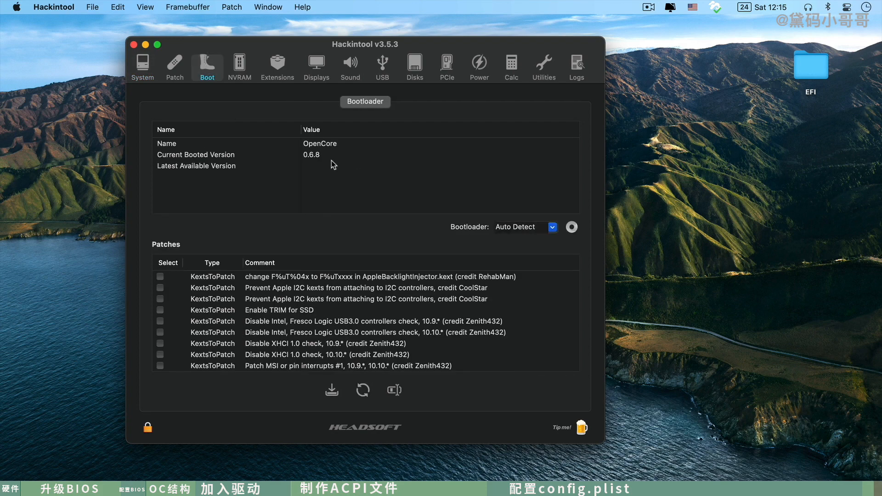